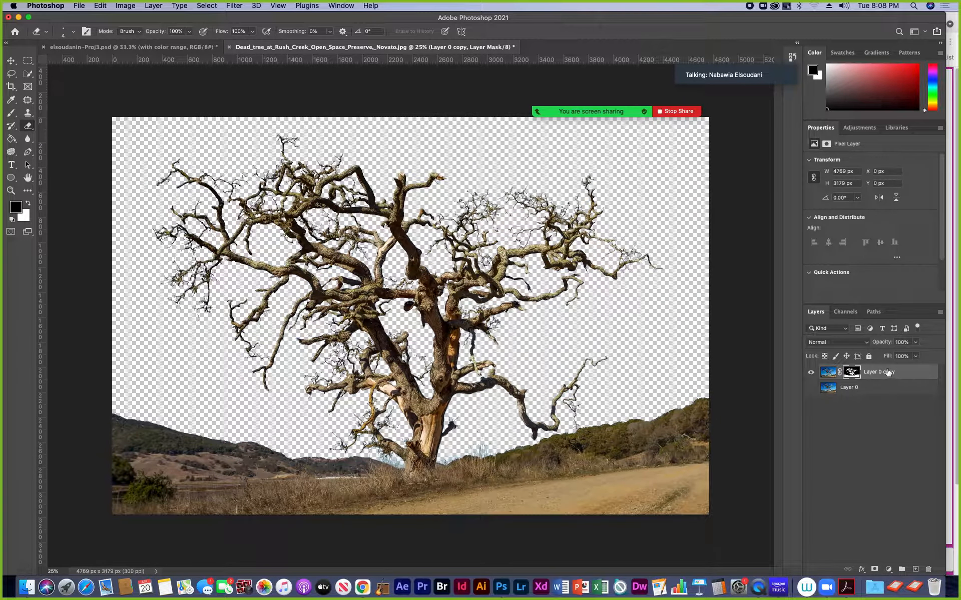
# Delete the masked Layer 0 copy and make the original Layer 0 visible.
pyautogui.moveTo(908, 375); pyautogui.dragTo(929, 569)
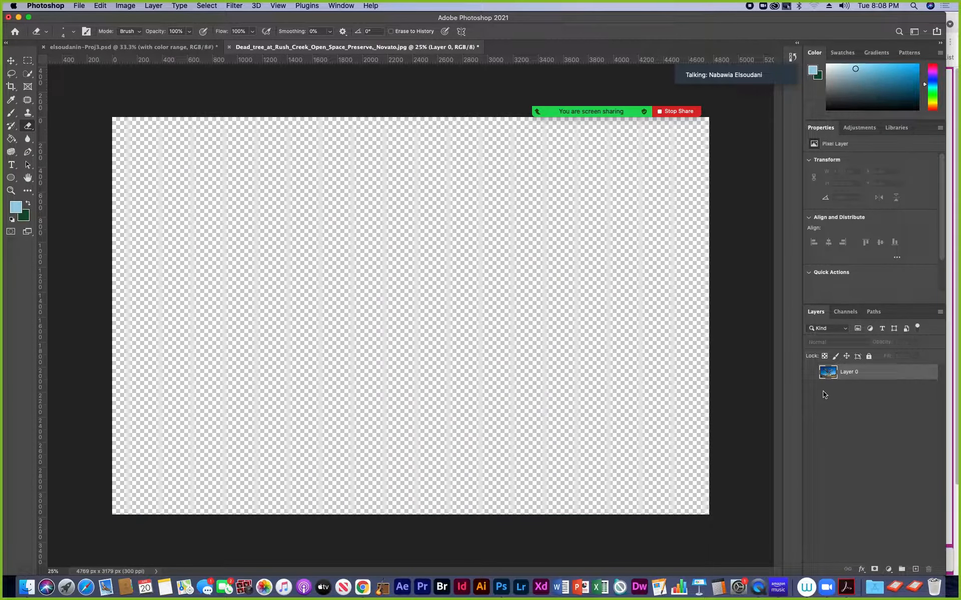
pyautogui.click(811, 372)
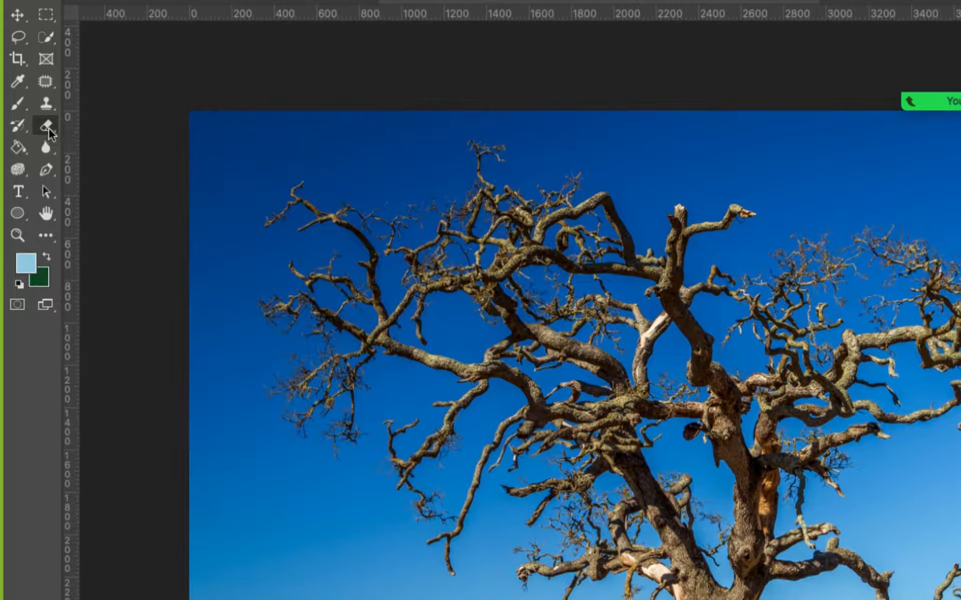
# Switch to the Background Eraser tool and set its brush size to 800 px.
pyautogui.rightClick(49, 129)
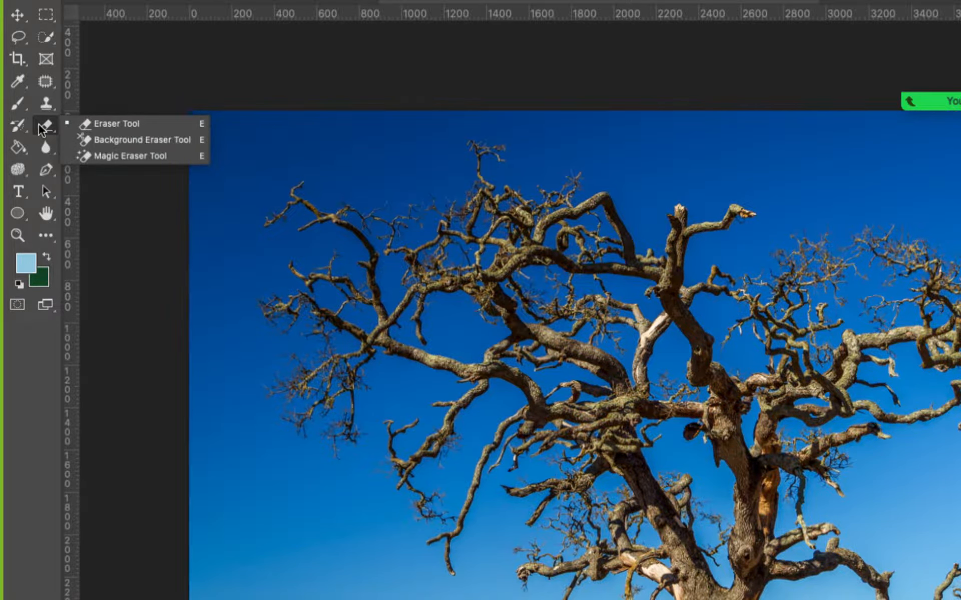
pyautogui.click(94, 139)
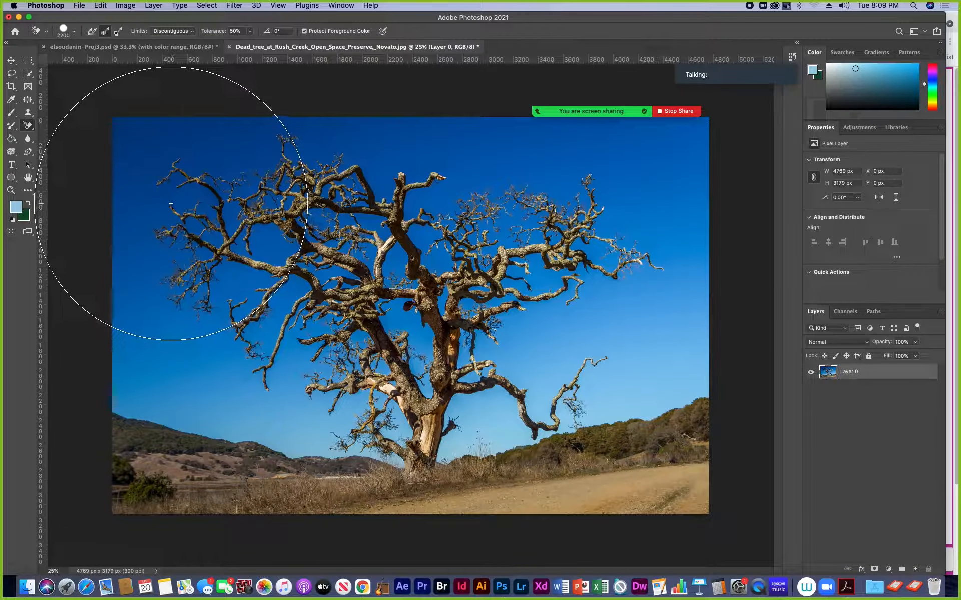
pyautogui.press('[')
pyautogui.press('[')
pyautogui.press('[')
pyautogui.press('[')
pyautogui.press('[')
pyautogui.press('[')
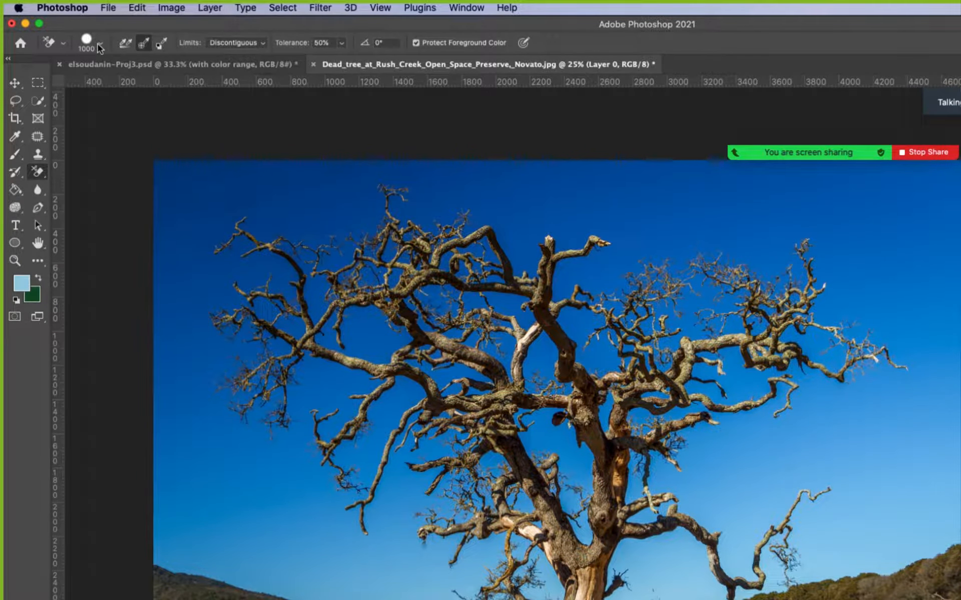
pyautogui.press('[')
pyautogui.press('[')
pyautogui.press('[')
pyautogui.press('[')
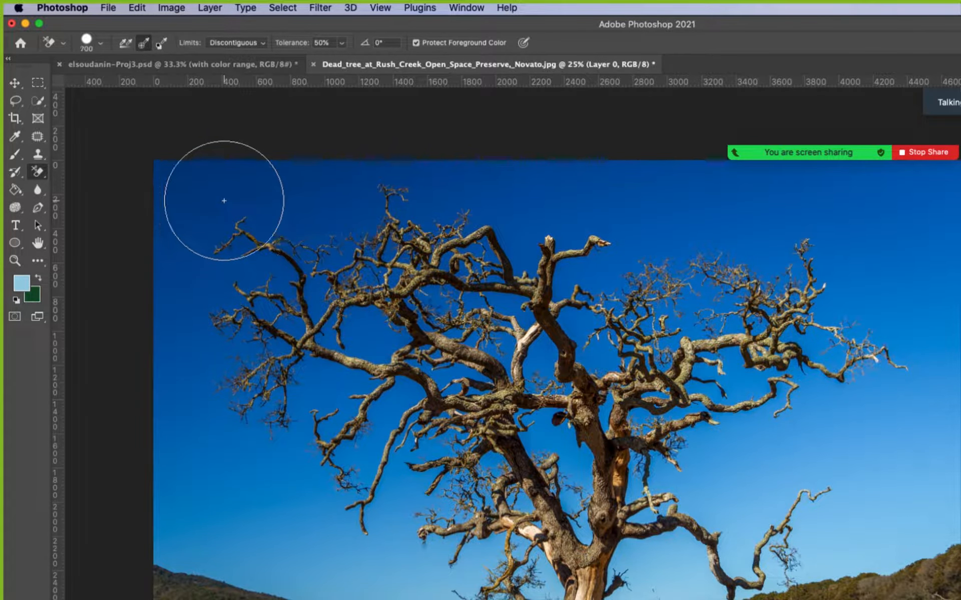
pyautogui.press(']')
pyautogui.press(']')
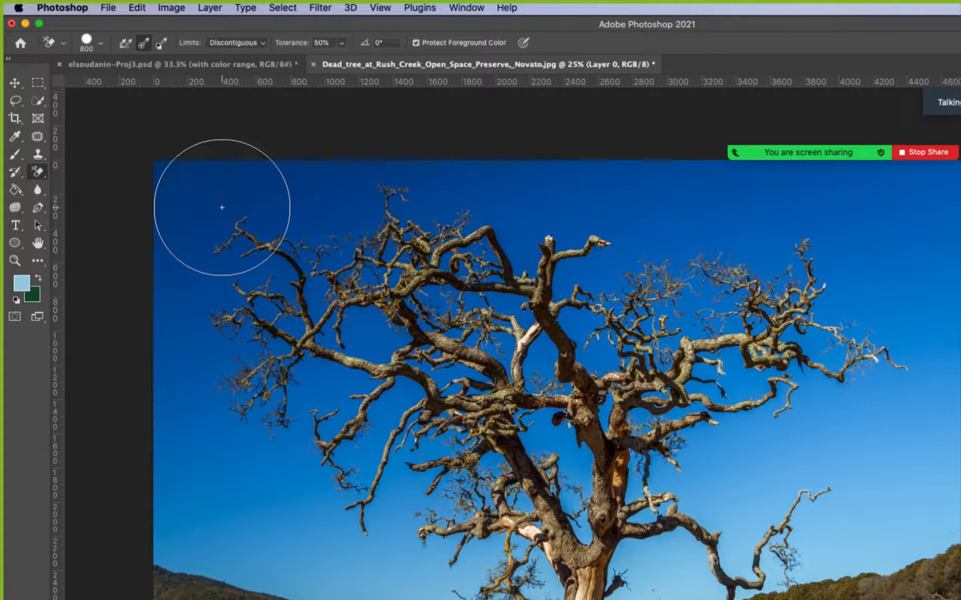
# Set the Background Eraser's sampling mode to Background Swatch after trying the Continuous and Once modes.
pyautogui.click(125, 44)
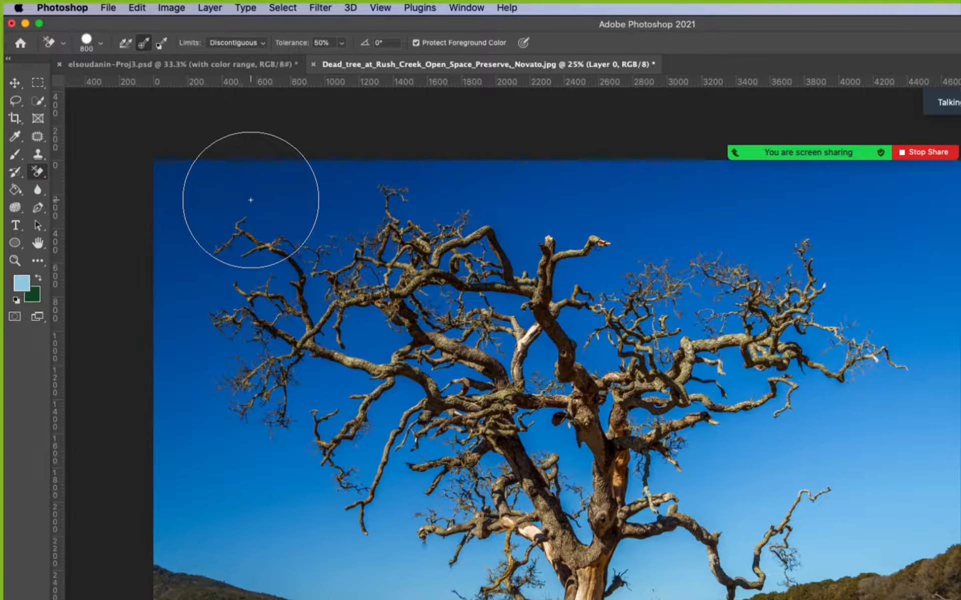
pyautogui.click(125, 44)
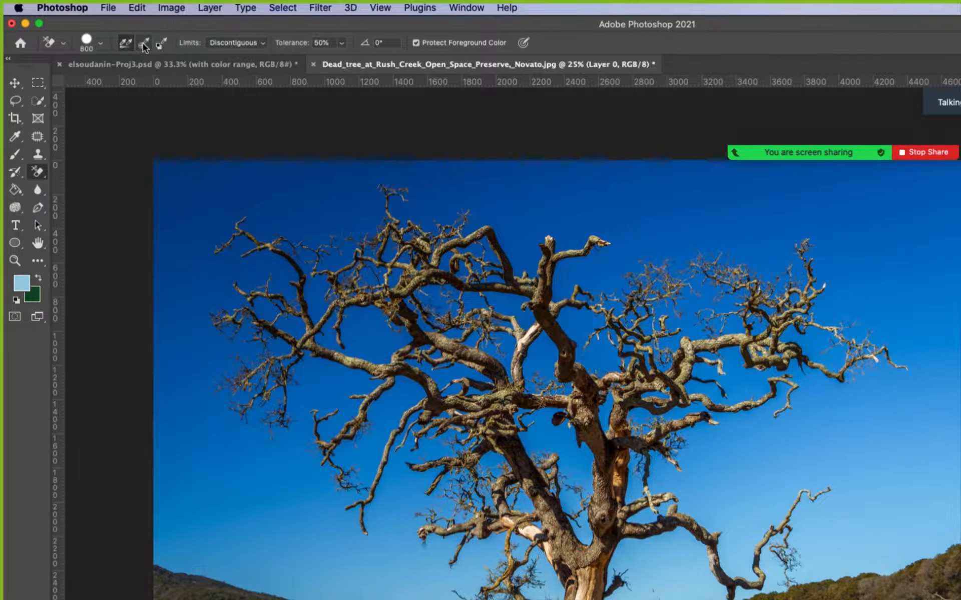
pyautogui.click(144, 45)
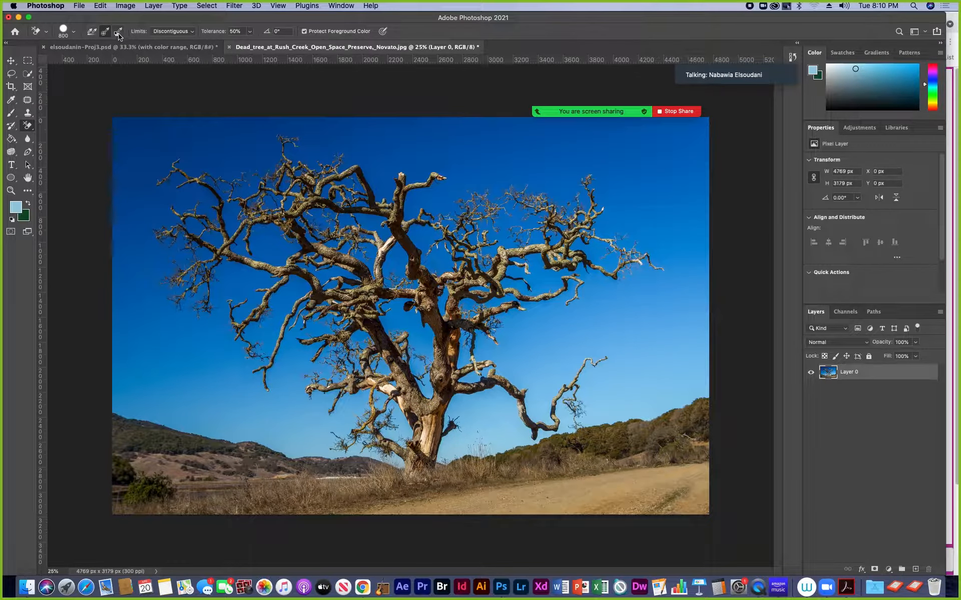
pyautogui.click(118, 33)
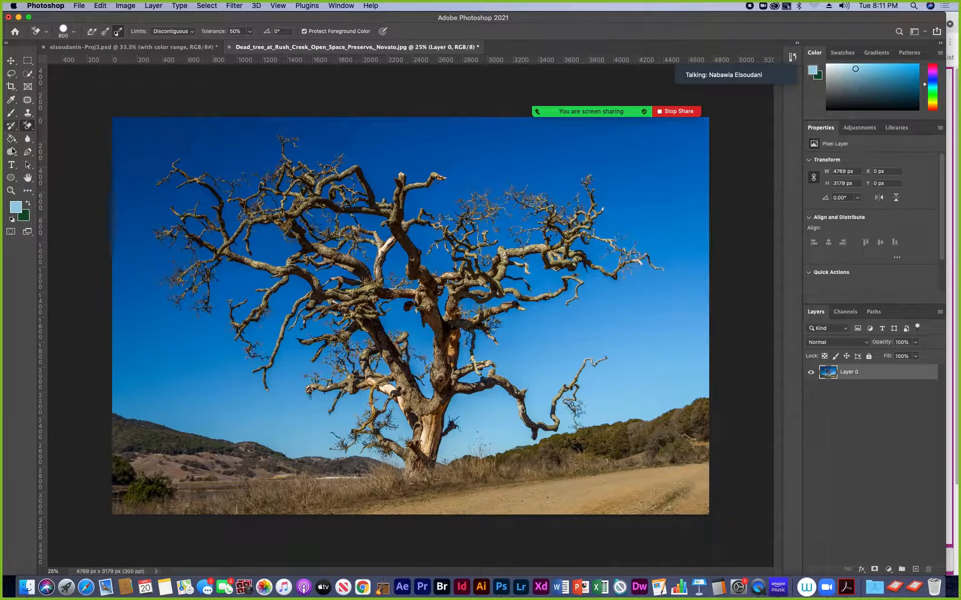
# Sample the dark blue sky above the tree, make it the background color, and return to the Background Eraser.
pyautogui.click(11, 99)
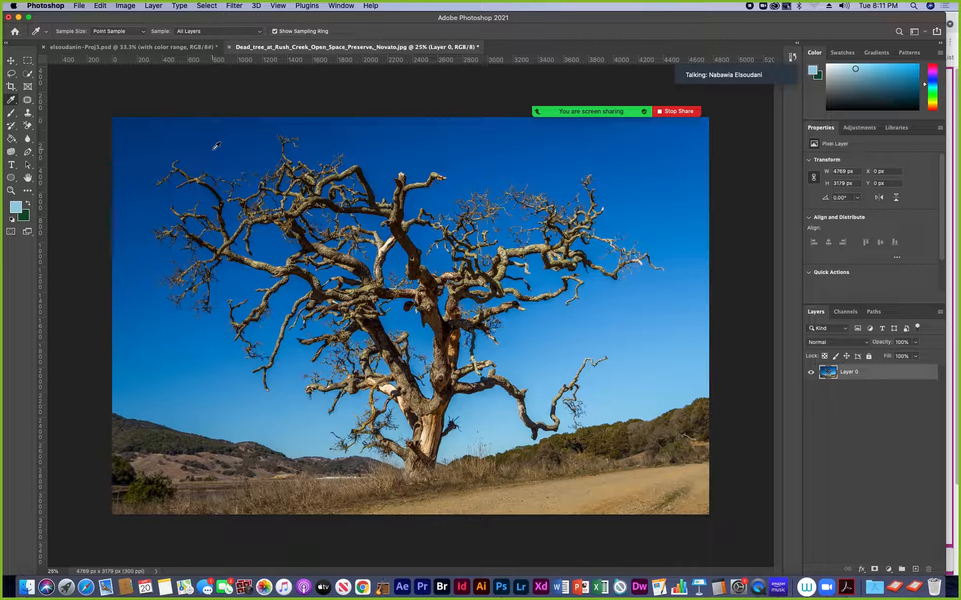
pyautogui.click(216, 146)
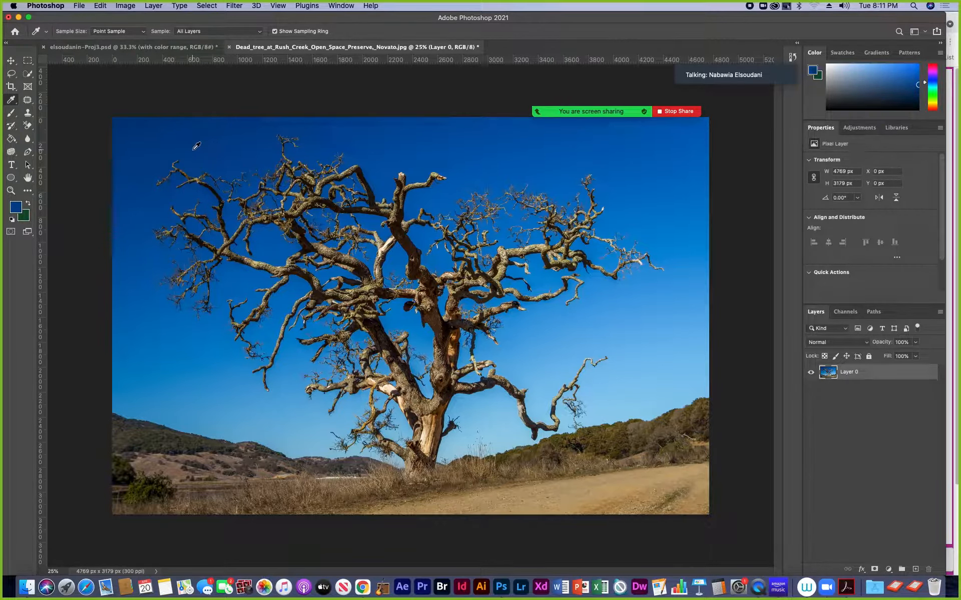
pyautogui.click(210, 143)
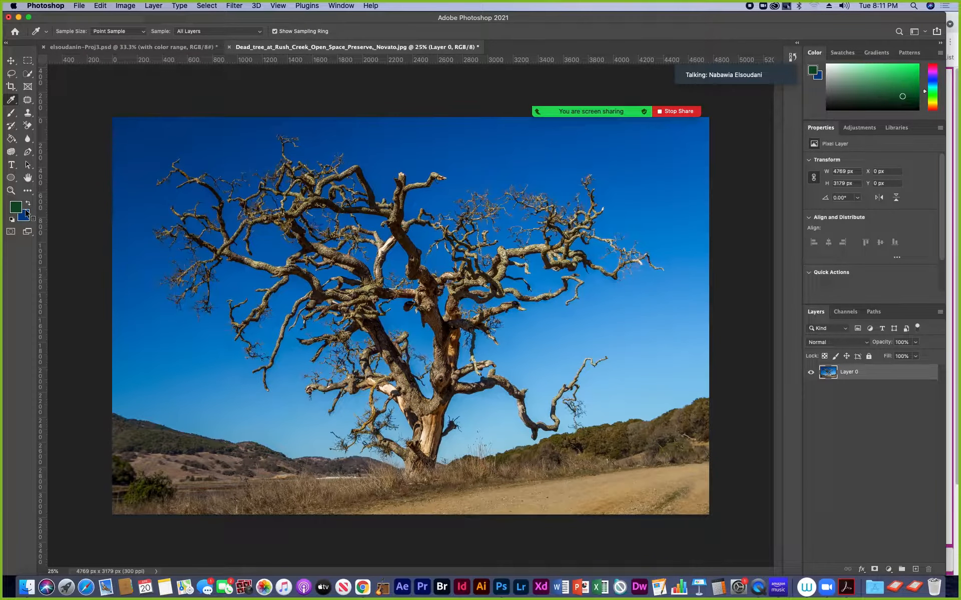
pyautogui.click(27, 125)
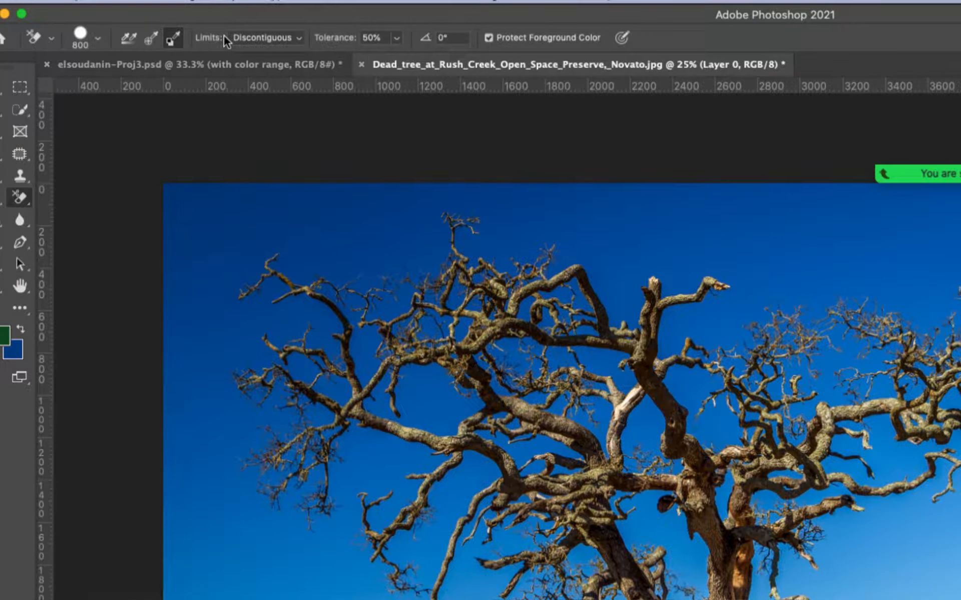
pyautogui.click(299, 38)
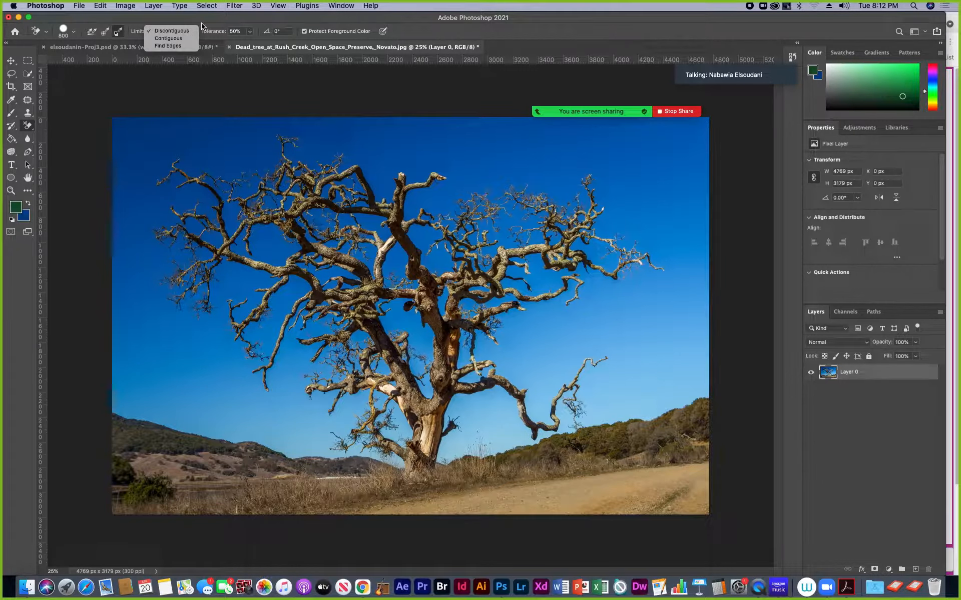
pyautogui.click(202, 28)
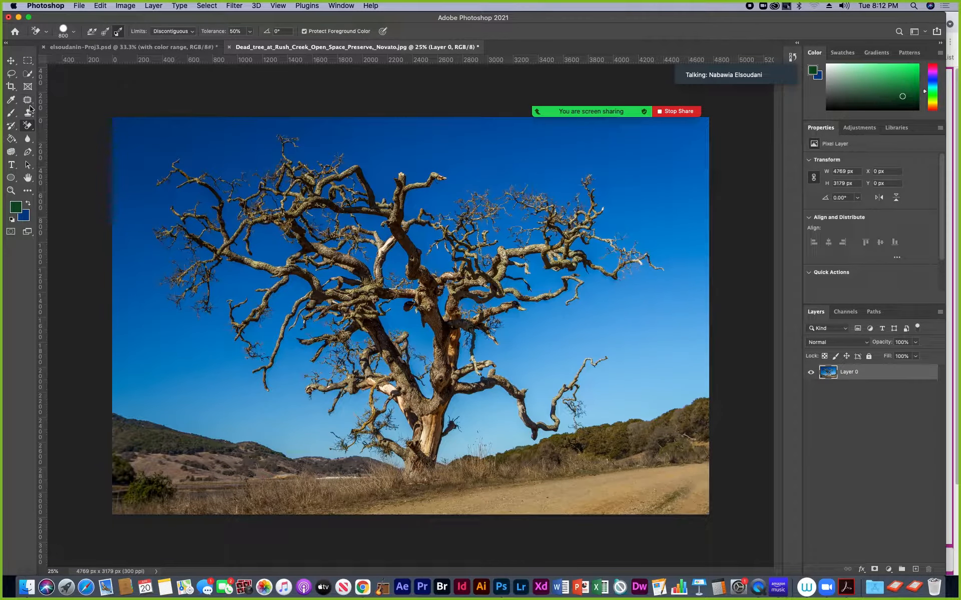
# Sample the brown bark of a tree branch as the protected foreground color and return to the Background Eraser.
pyautogui.click(12, 102)
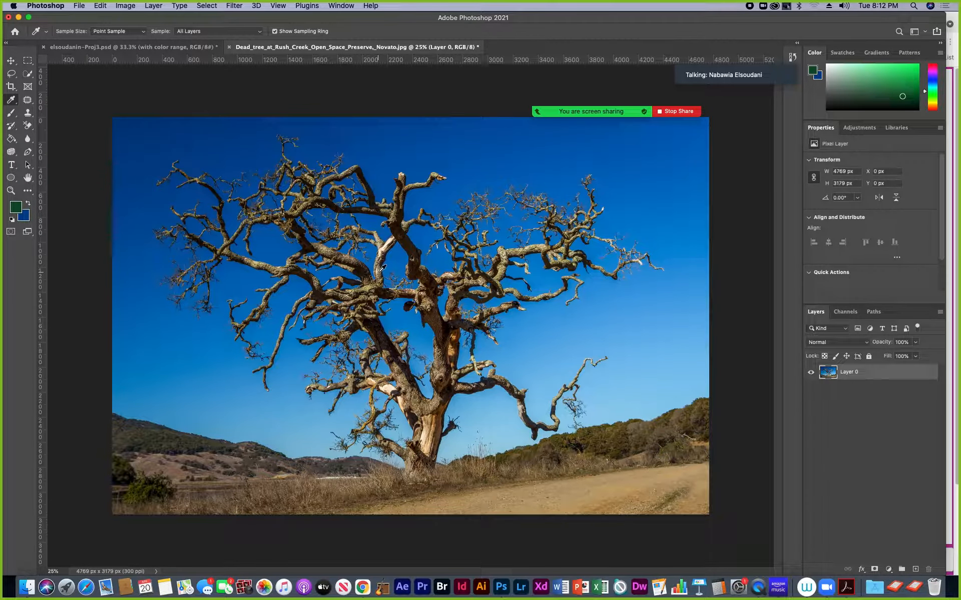
pyautogui.click(355, 256)
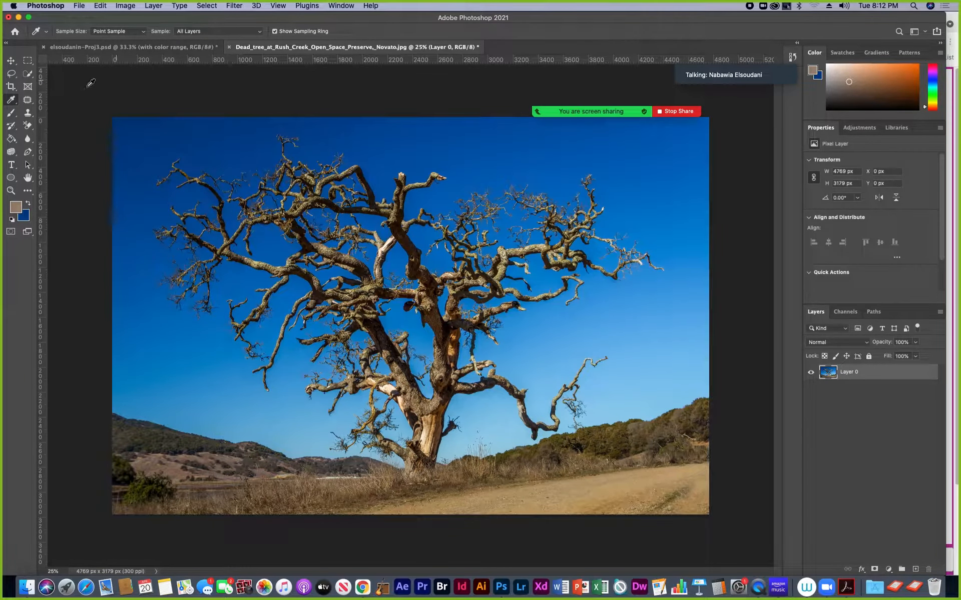
pyautogui.click(28, 125)
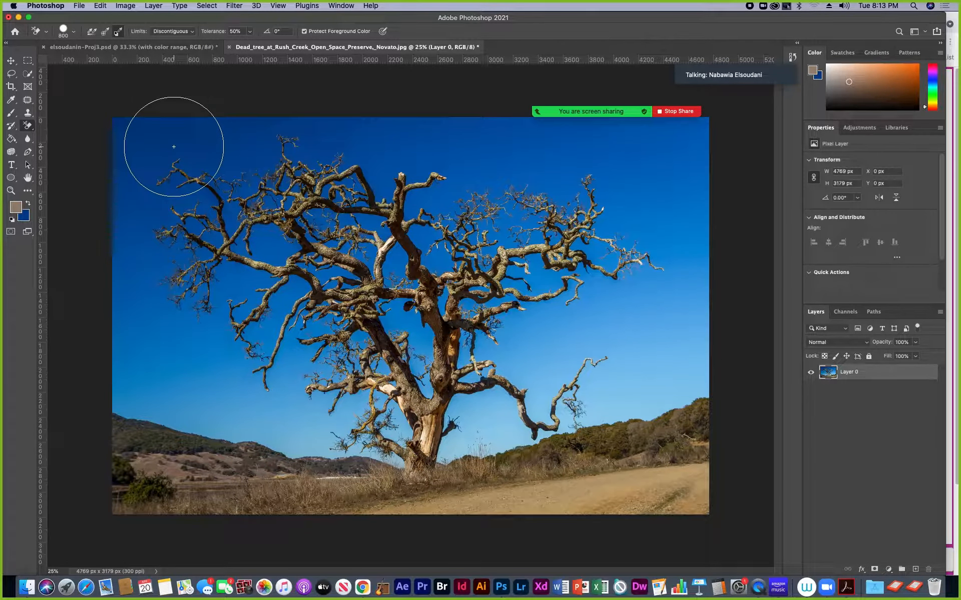
# Erase the blue sky in the photo's upper-left area with limits set to Contiguous and a 1500 px brush.
pyautogui.click(187, 35)
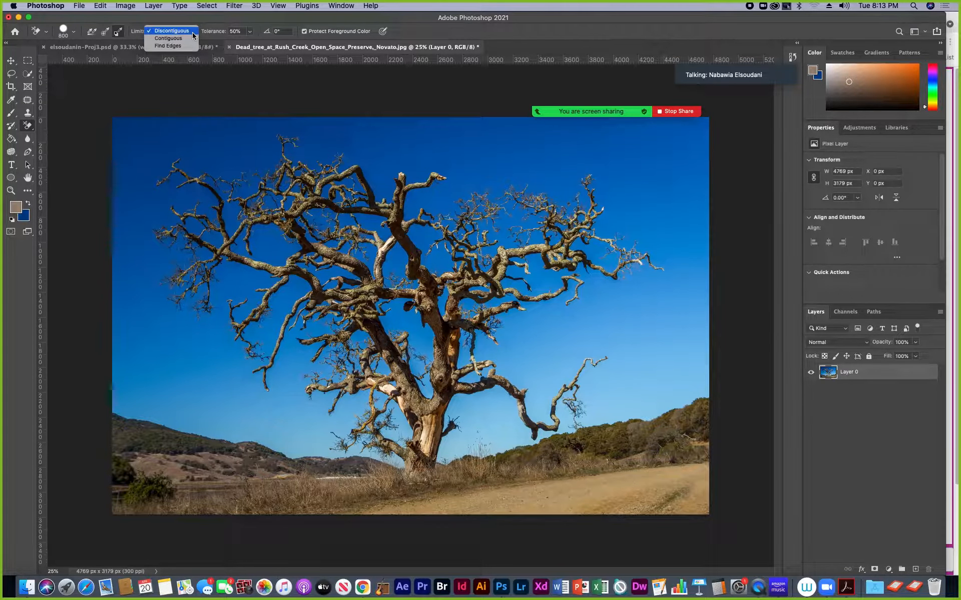
pyautogui.click(175, 39)
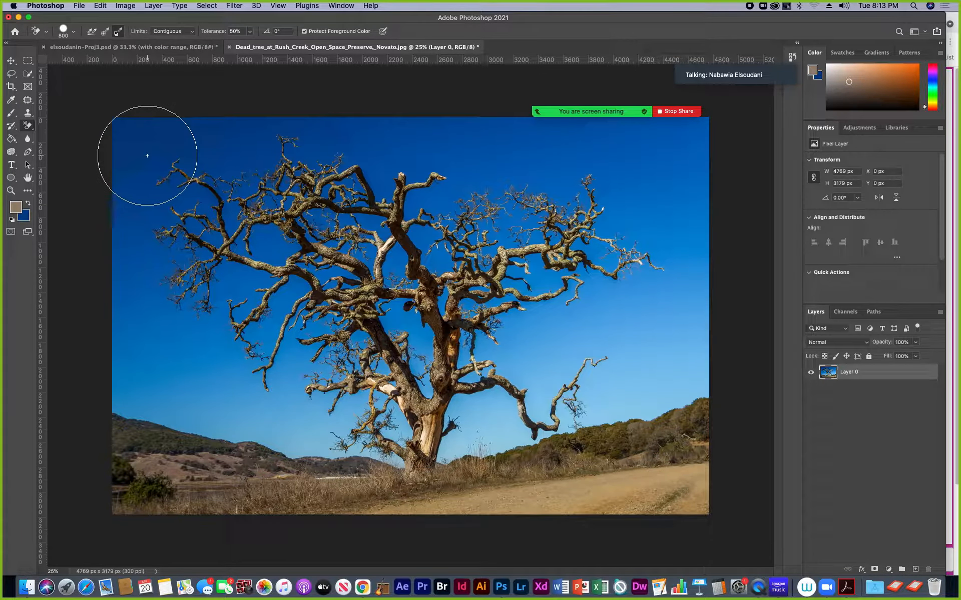
pyautogui.press(']')
pyautogui.press(']')
pyautogui.press(']')
pyautogui.press(']')
pyautogui.press(']')
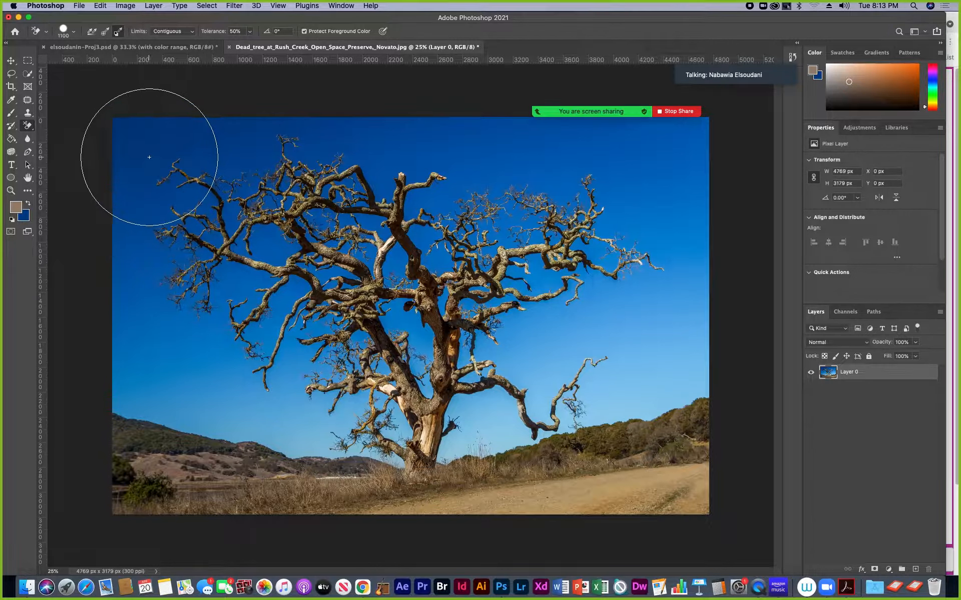
pyautogui.press(']')
pyautogui.press(']')
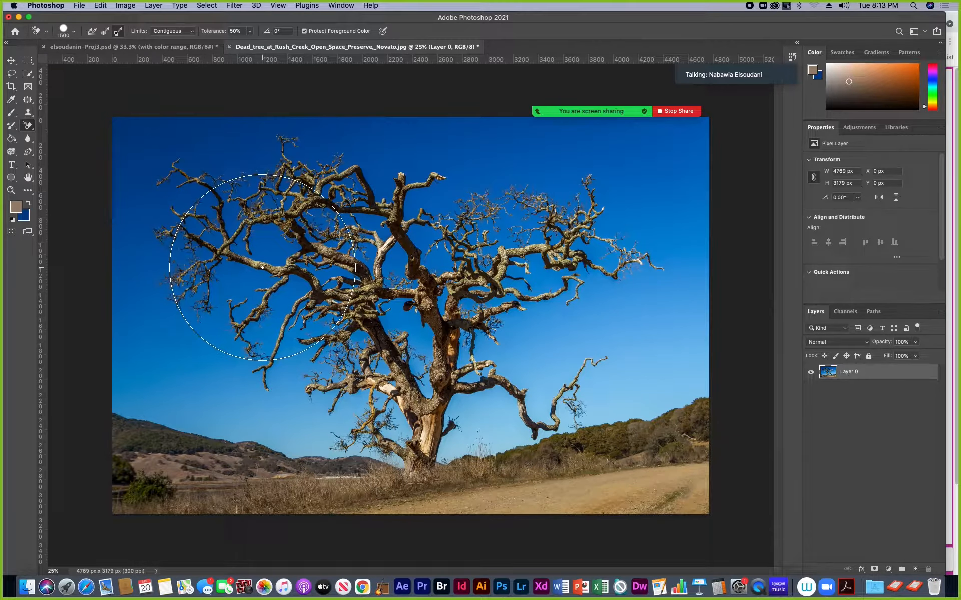
pyautogui.click(155, 161)
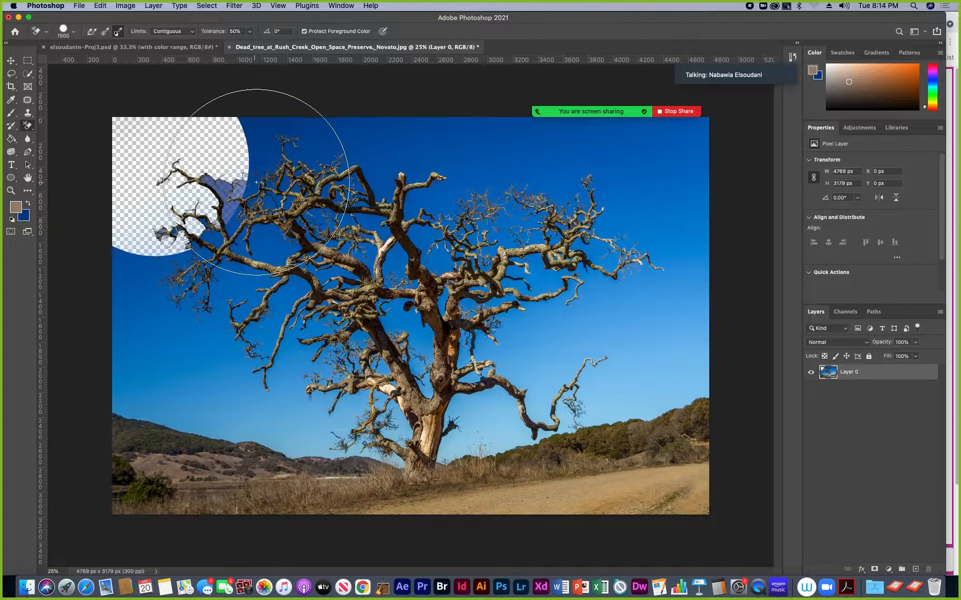
pyautogui.click(269, 155)
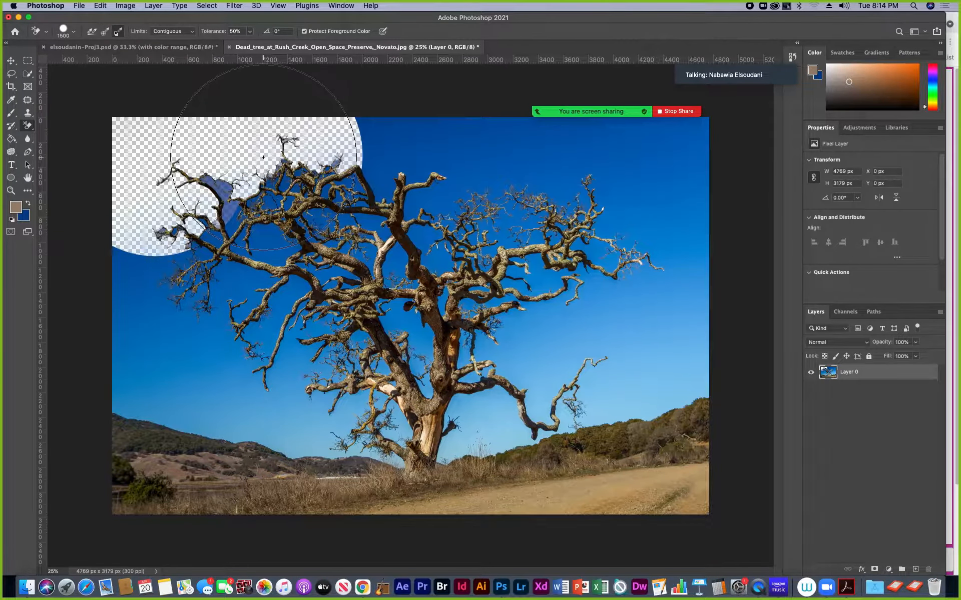
# Erase the remaining sky between the tree's left branches with limits set to Discontiguous and a 2100 px brush.
pyautogui.press('super+equal')
pyautogui.moveTo(243, 194); pyautogui.dragTo(300, 322)
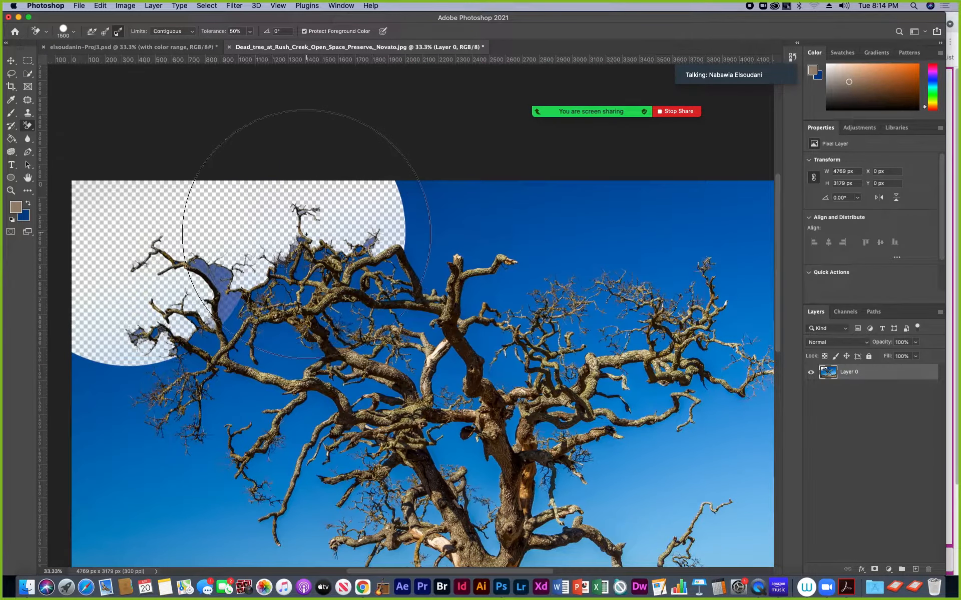
pyautogui.click(176, 31)
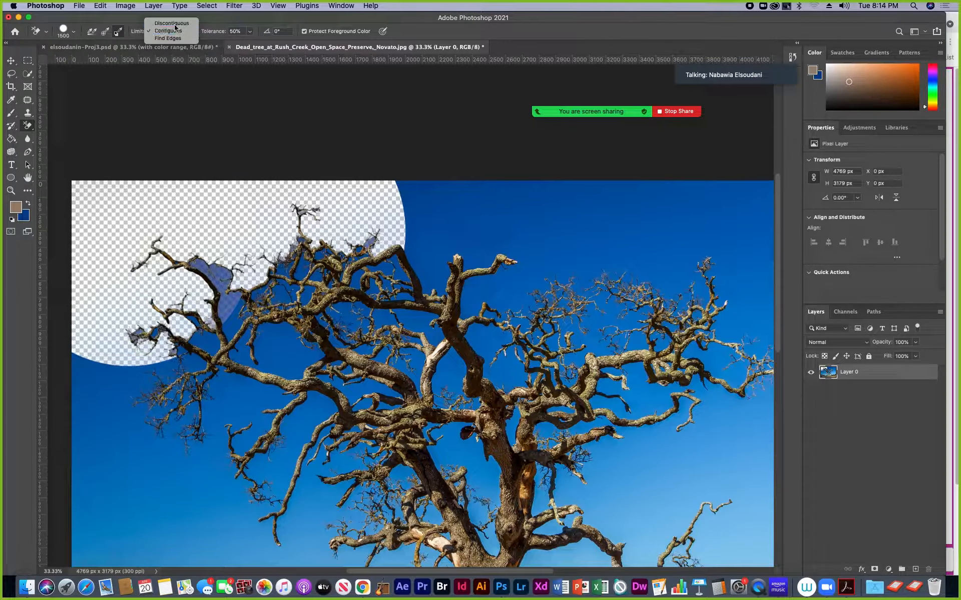
pyautogui.click(171, 23)
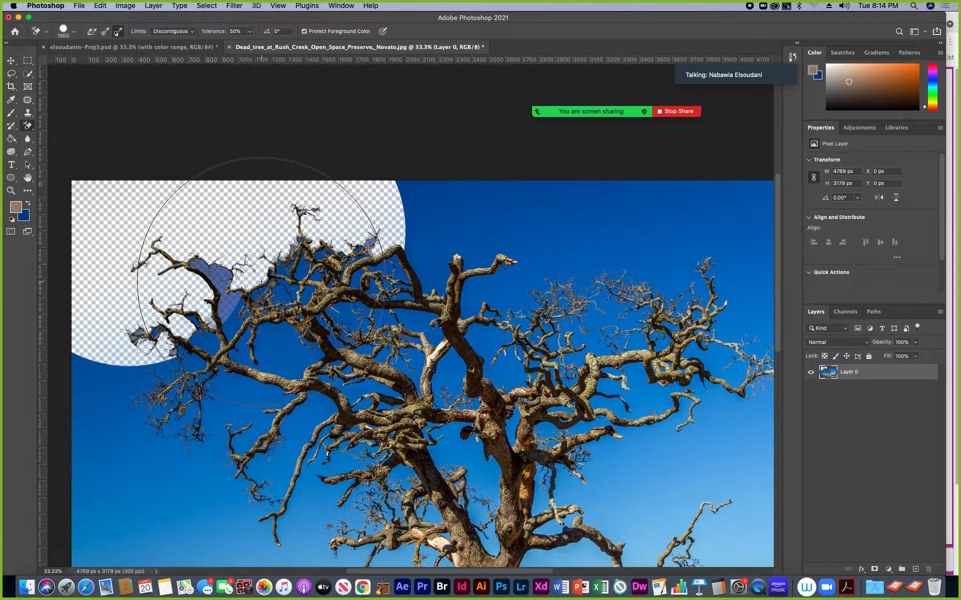
pyautogui.press(']')
pyautogui.press(']')
pyautogui.press(']')
pyautogui.press(']')
pyautogui.press(']')
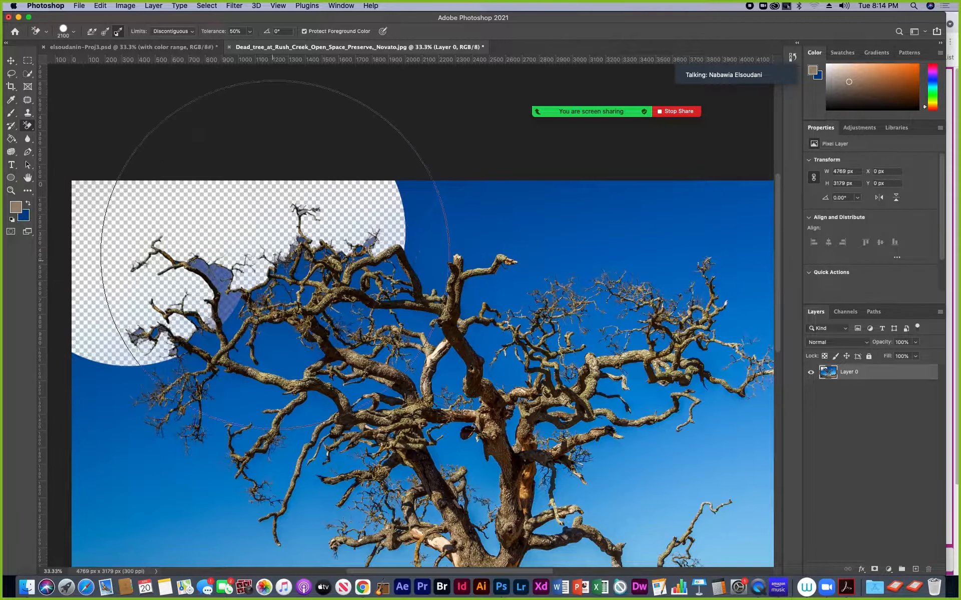
pyautogui.press(']')
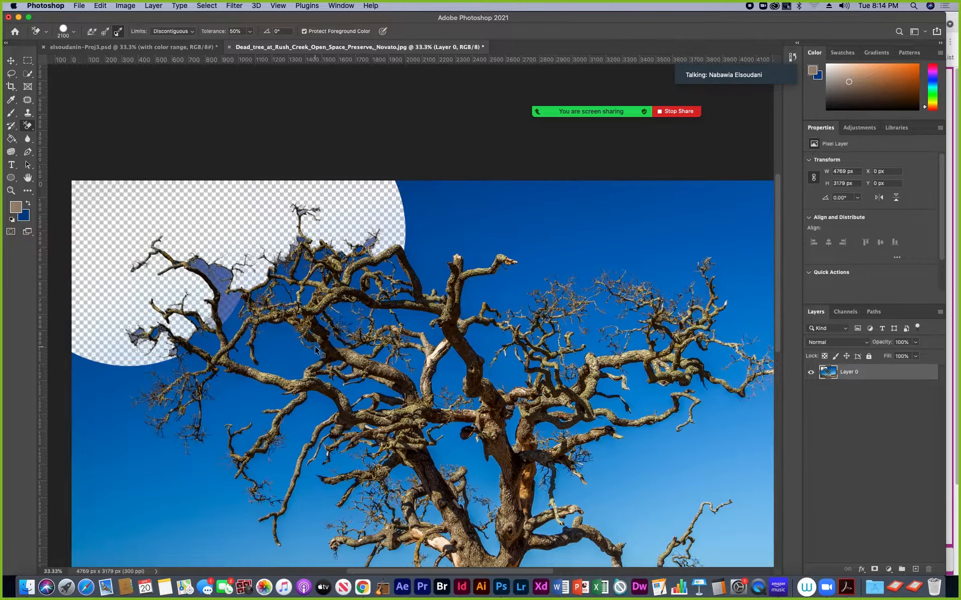
pyautogui.press('super+minus')
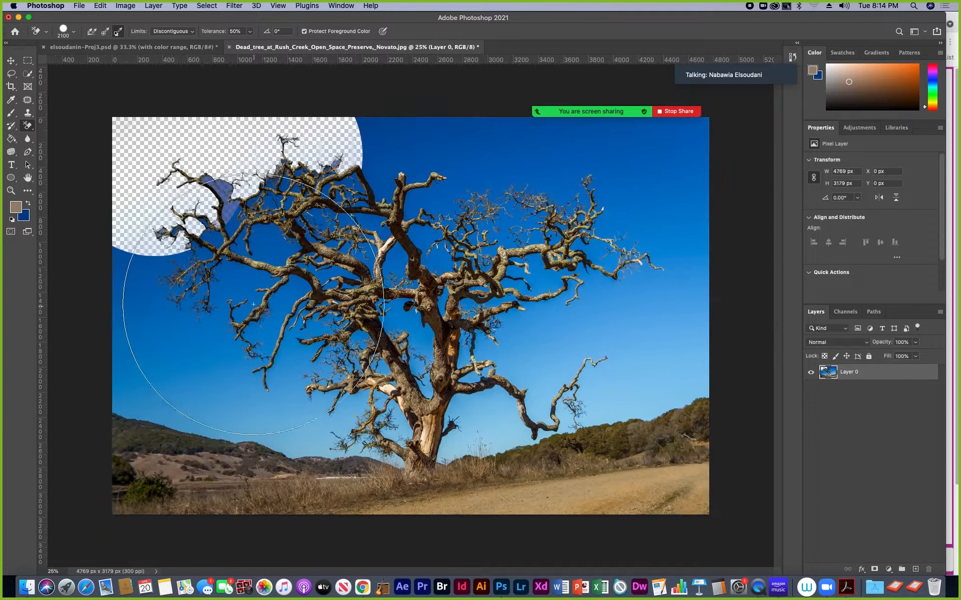
pyautogui.click(267, 242)
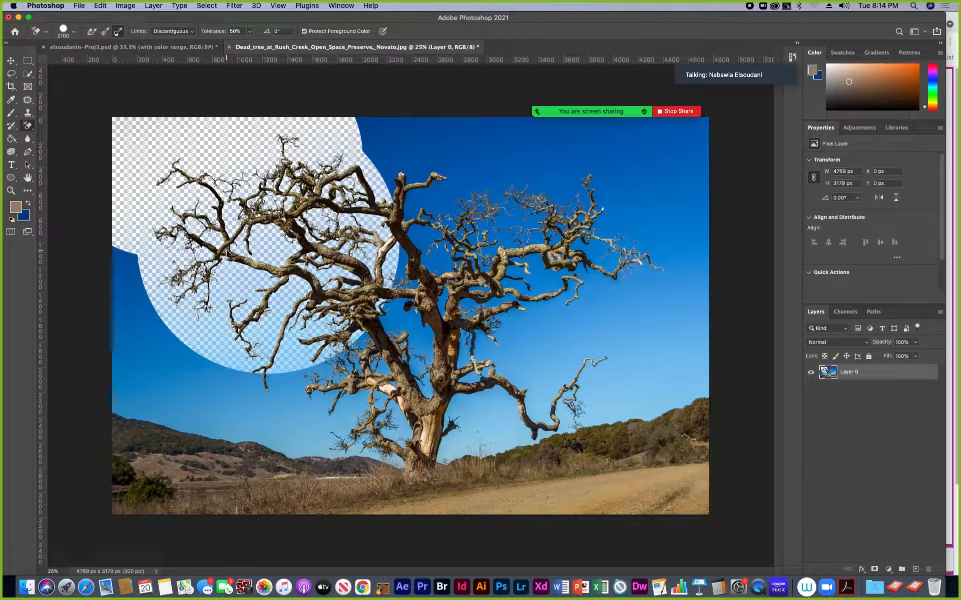
# Examine the erased gaps and edges among the tree's left branches up close.
pyautogui.press('super+plus')
pyautogui.press('super+plus')
pyautogui.press('super+plus')
pyautogui.moveTo(181, 206); pyautogui.dragTo(434, 373)
pyautogui.moveTo(147, 278); pyautogui.dragTo(280, 303)
pyautogui.moveTo(435, 329); pyautogui.dragTo(319, 302)
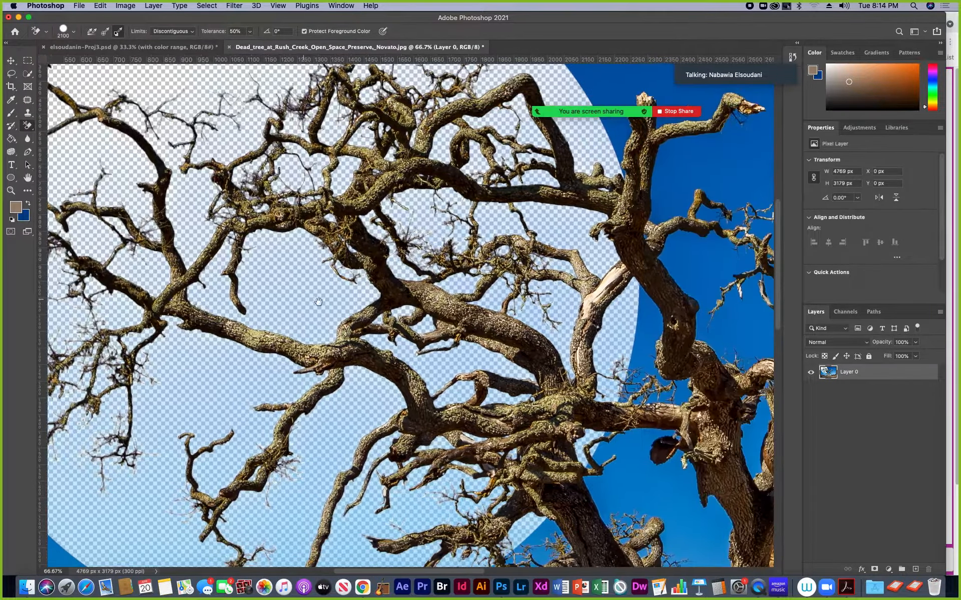
pyautogui.press('super+minus')
pyautogui.press('super+minus')
pyautogui.press('super+minus')
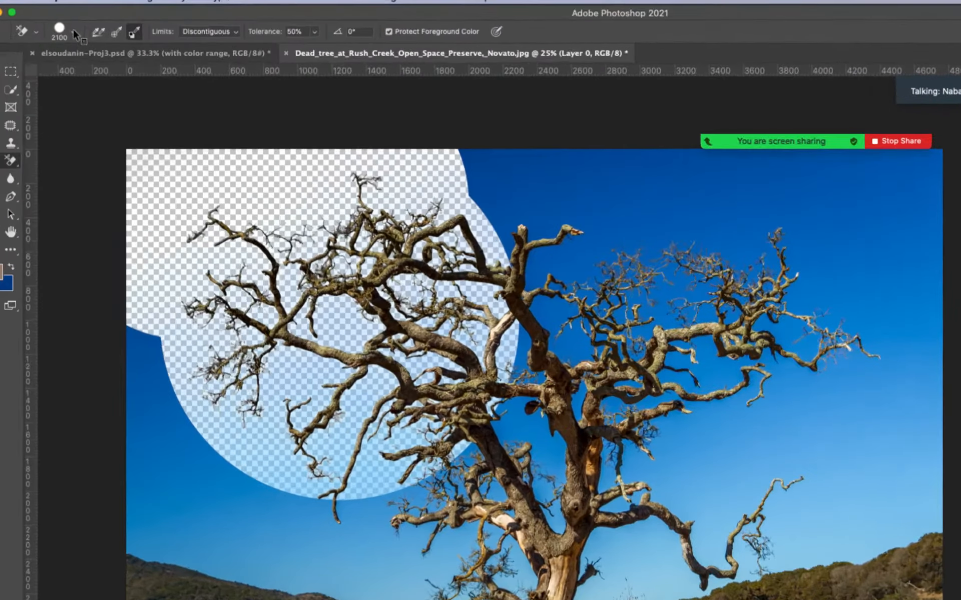
# Erase the sky above the tree's centre with sampling set to Once, and the sky right of the trunk with sampling set to Continuous.
pyautogui.click(115, 33)
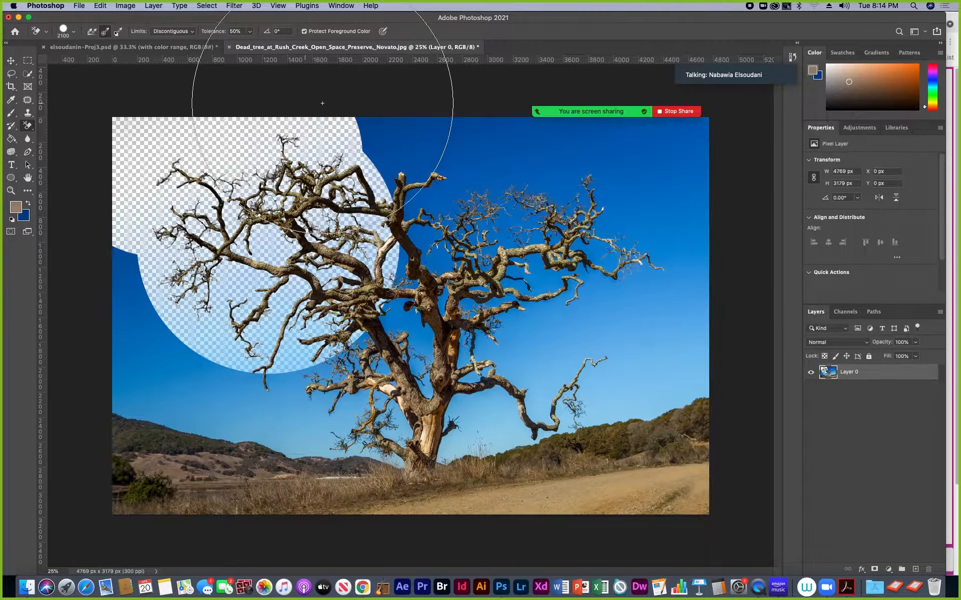
pyautogui.click(417, 163)
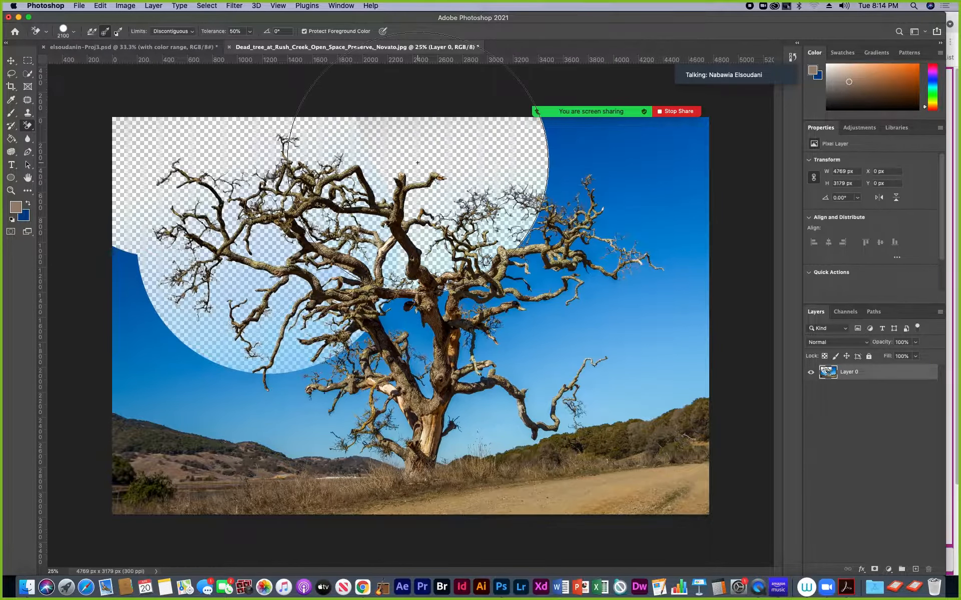
pyautogui.click(92, 32)
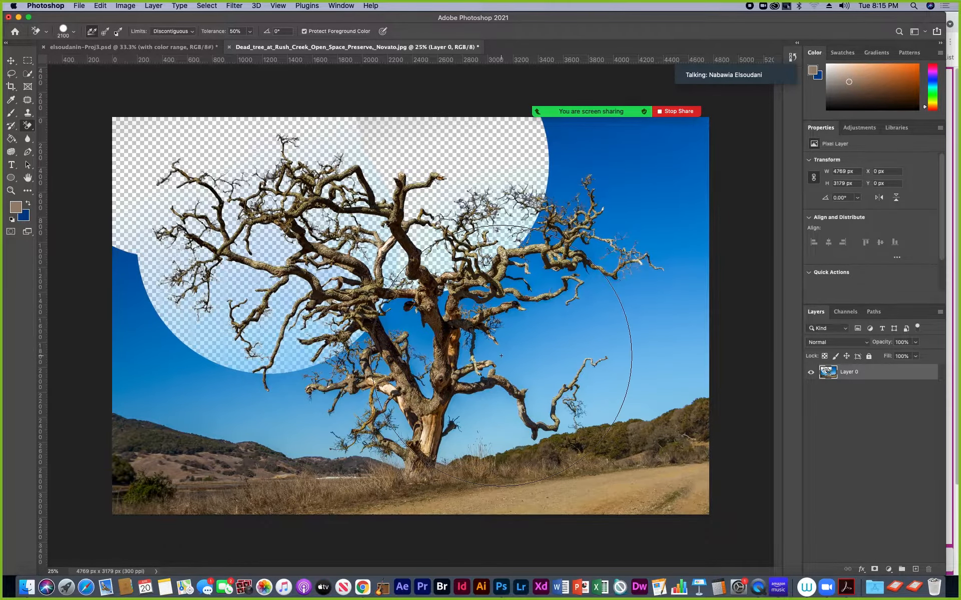
pyautogui.click(518, 349)
pyautogui.moveTo(518, 349); pyautogui.dragTo(526, 346)
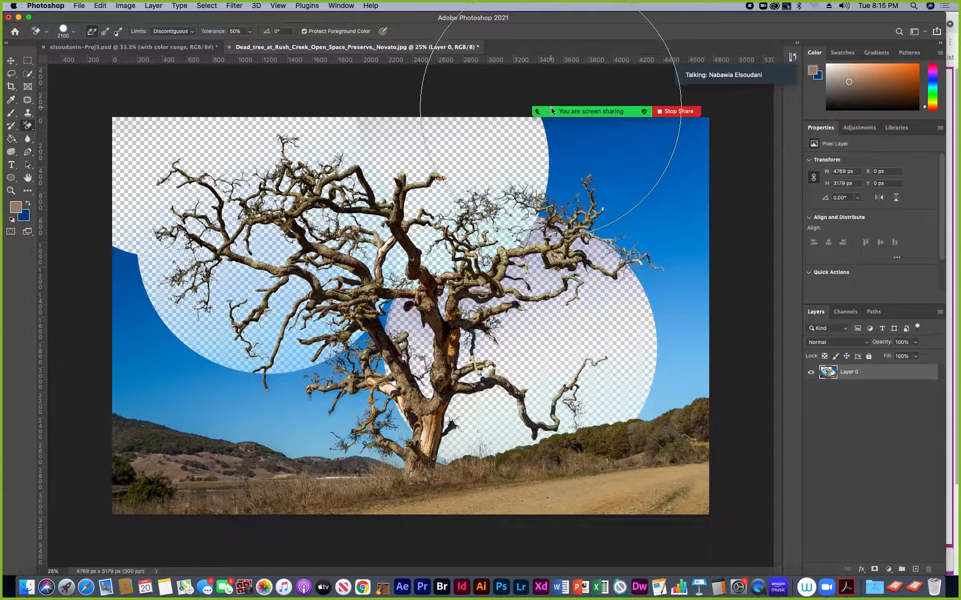
# Erase the remaining sky around the tree's upper-right branches and along the photo's right edge with Continuous sampling.
pyautogui.moveTo(618, 113)
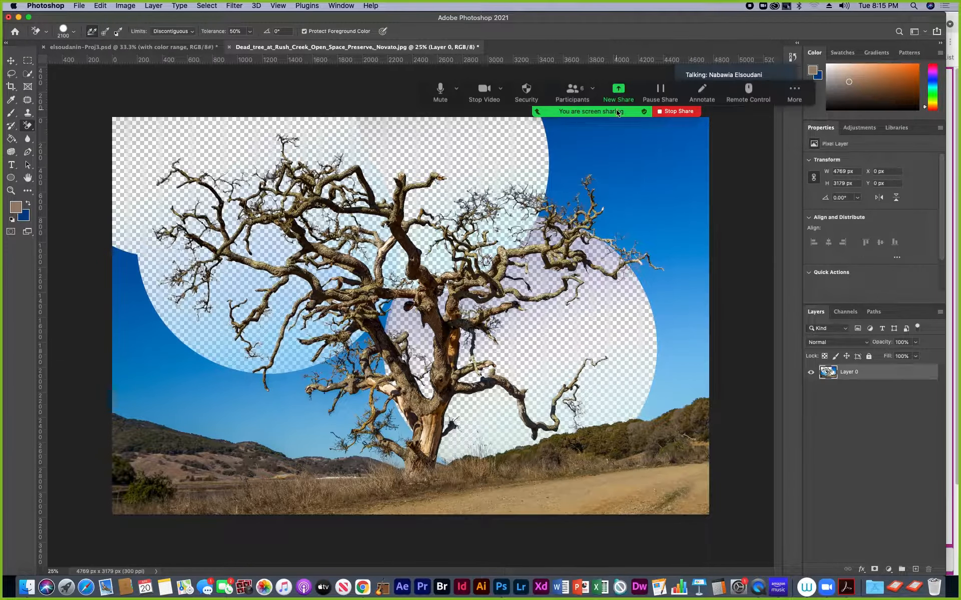
pyautogui.click(565, 172)
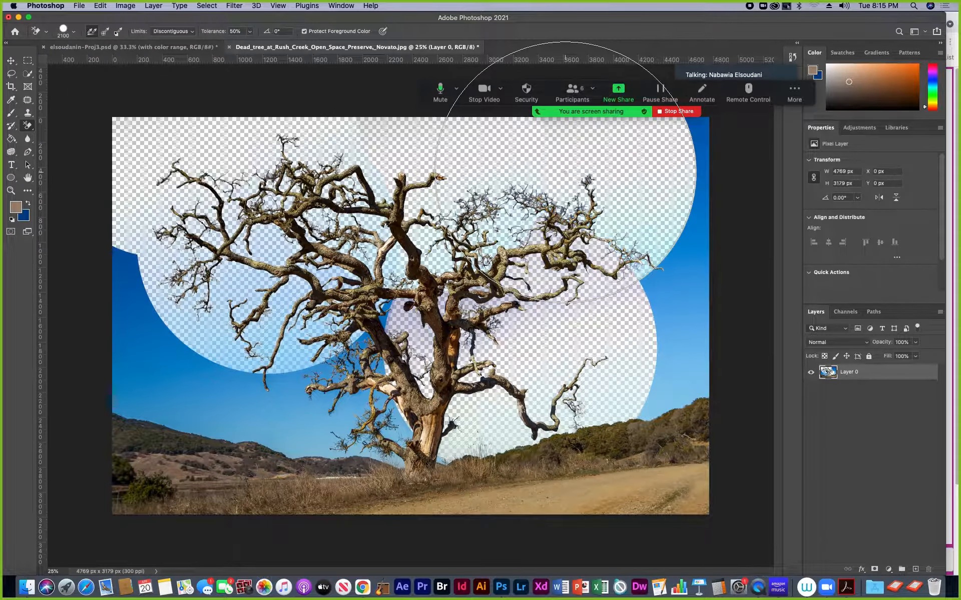
pyautogui.moveTo(681, 248); pyautogui.dragTo(705, 131)
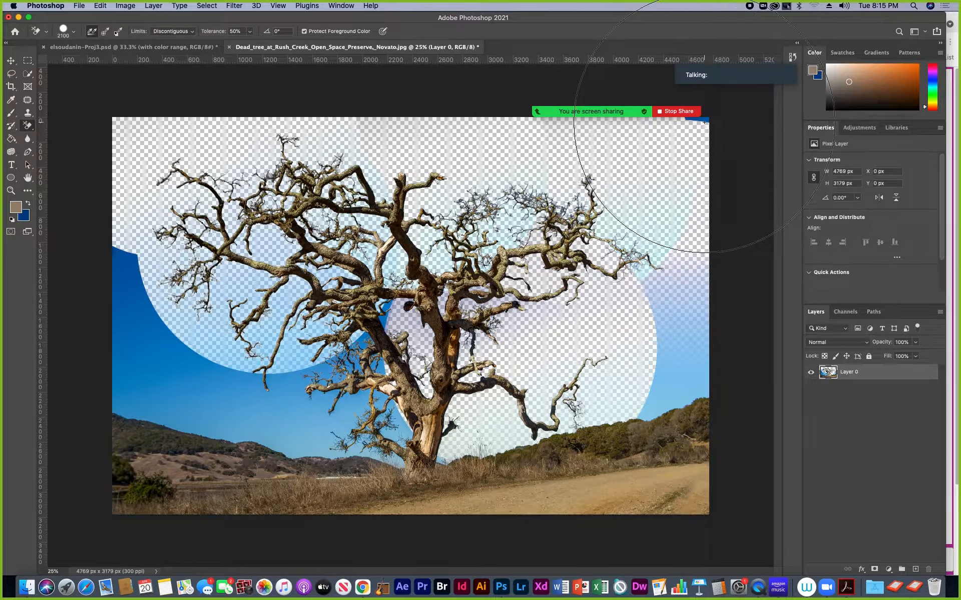
pyautogui.moveTo(628, 307); pyautogui.dragTo(637, 332)
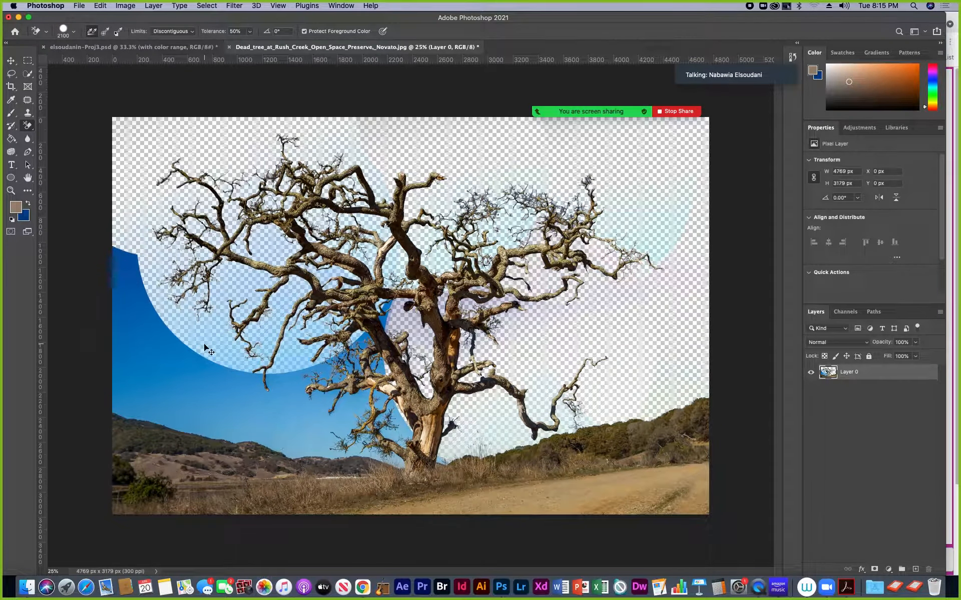
# Erase the blue sky in the photo's lower-left area between the left branches and the hills.
pyautogui.press('super+equal')
pyautogui.moveTo(177, 346); pyautogui.dragTo(264, 362)
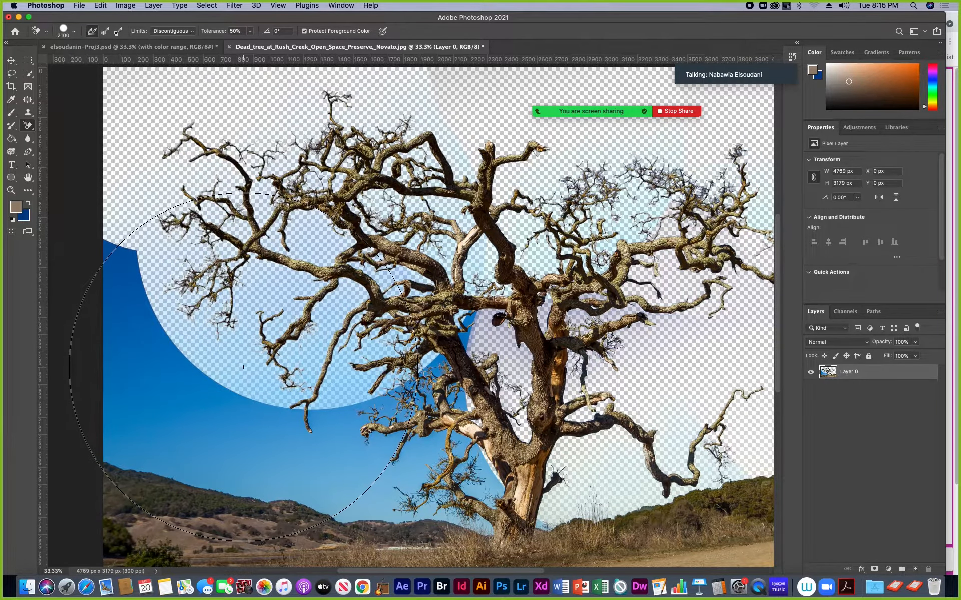
pyautogui.click(205, 382)
pyautogui.moveTo(205, 383)
pyautogui.mouseDown()
pyautogui.moveTo(173, 317)
pyautogui.moveTo(249, 340)
pyautogui.moveTo(330, 438)
pyautogui.moveTo(382, 459)
pyautogui.mouseUp()
pyautogui.click(364, 467)
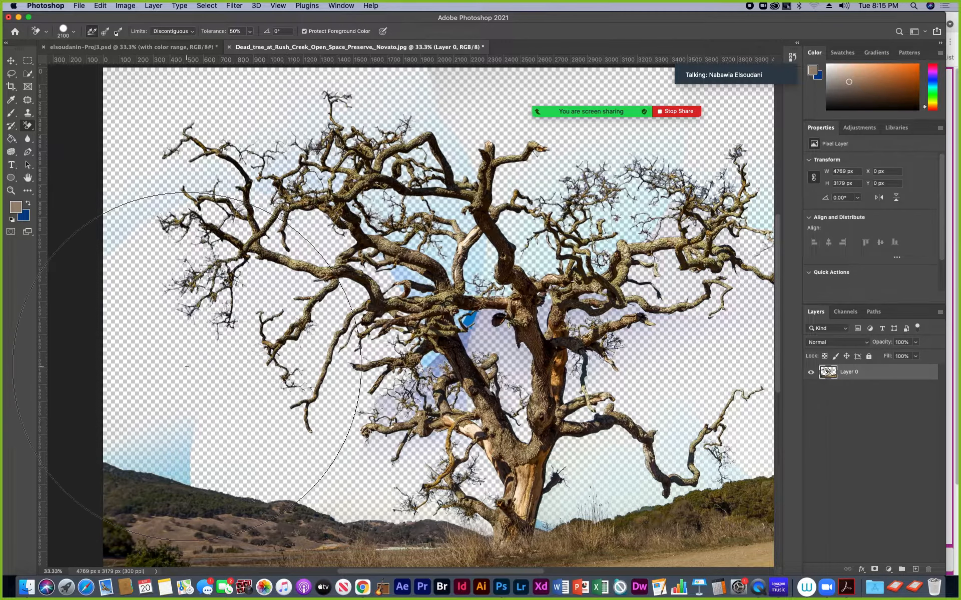
pyautogui.click(180, 469)
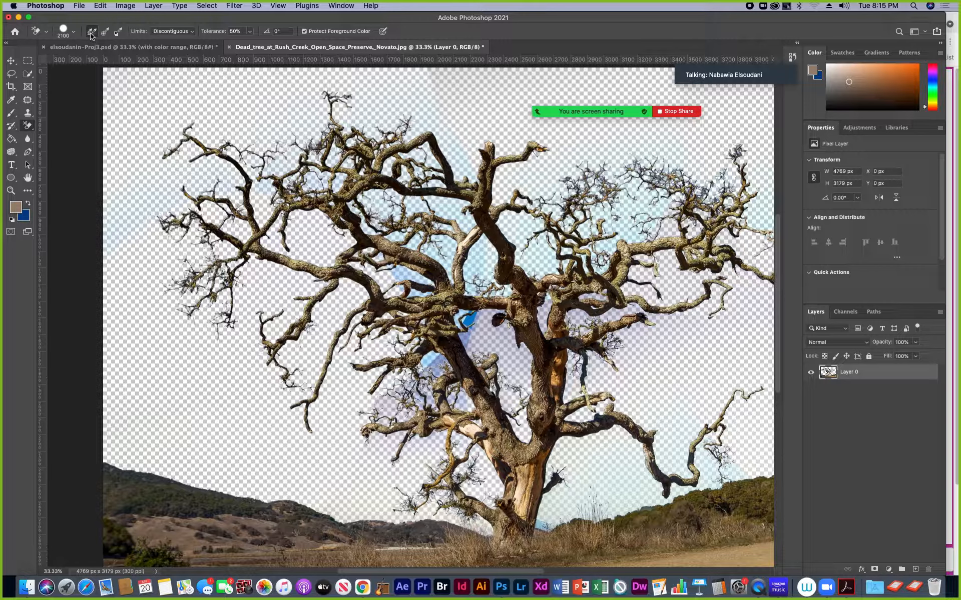
# Erase the leftover blue patches between the central branches around the trunk.
pyautogui.click(470, 321)
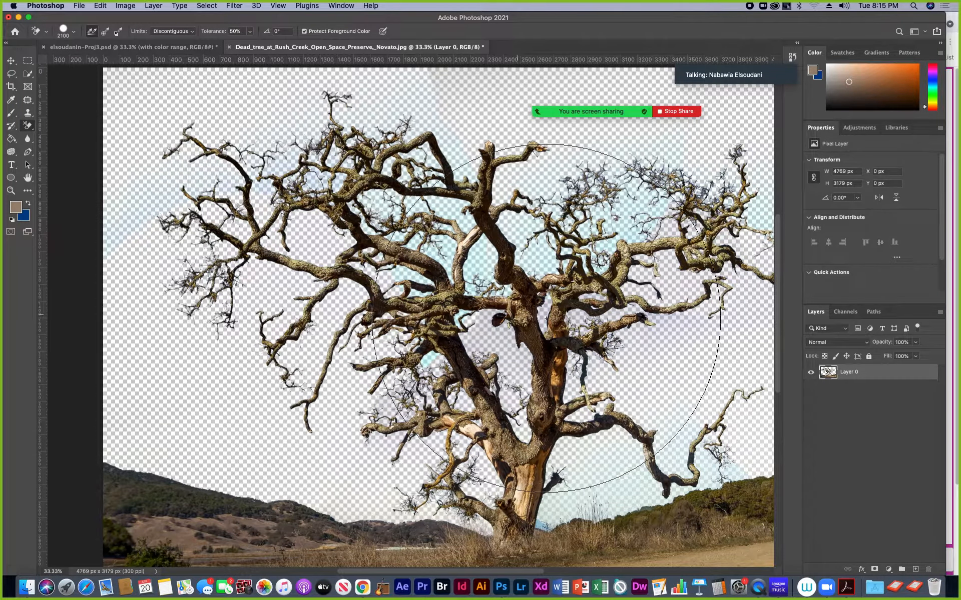
pyautogui.click(445, 206)
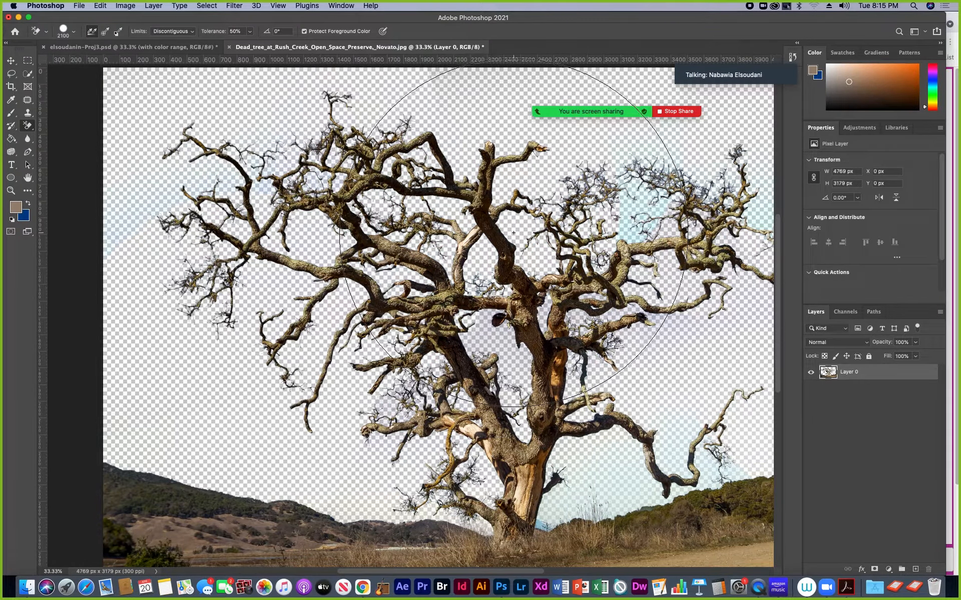
# Examine the erased gaps and twig edges among the tree's central branches up close.
pyautogui.press('super+equal')
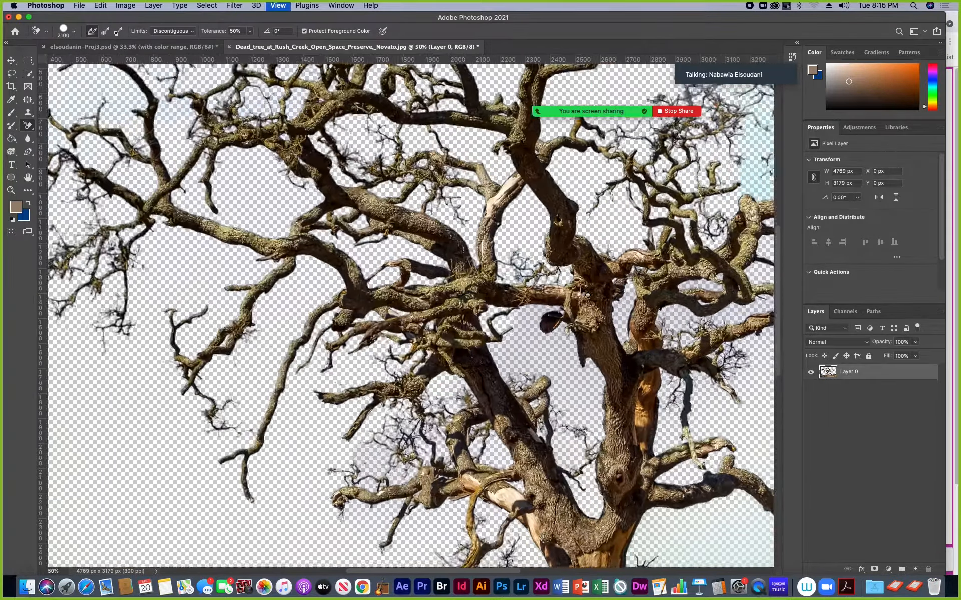
pyautogui.press('super+equal')
pyautogui.press('super+equal')
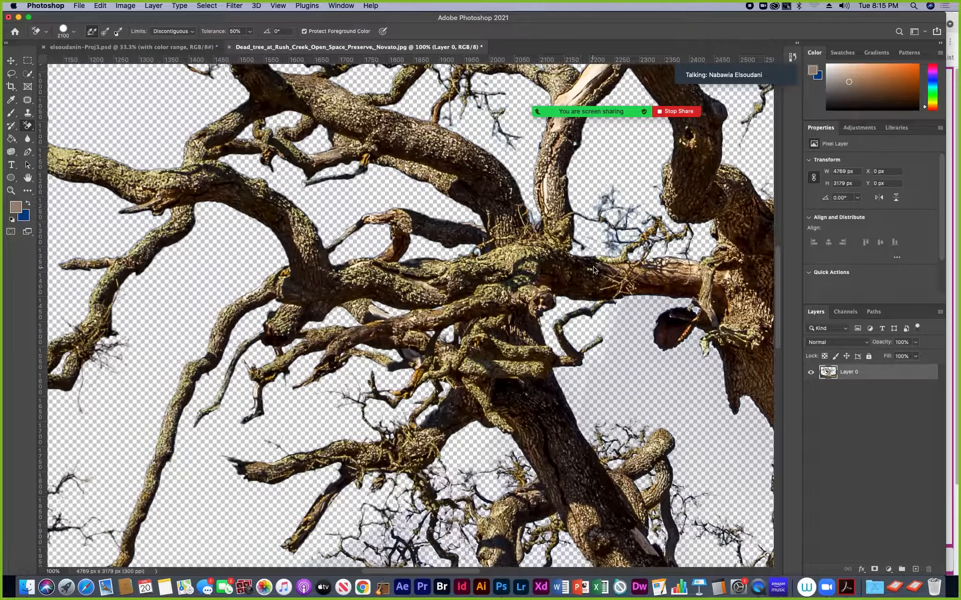
pyautogui.moveTo(595, 262); pyautogui.dragTo(400, 325)
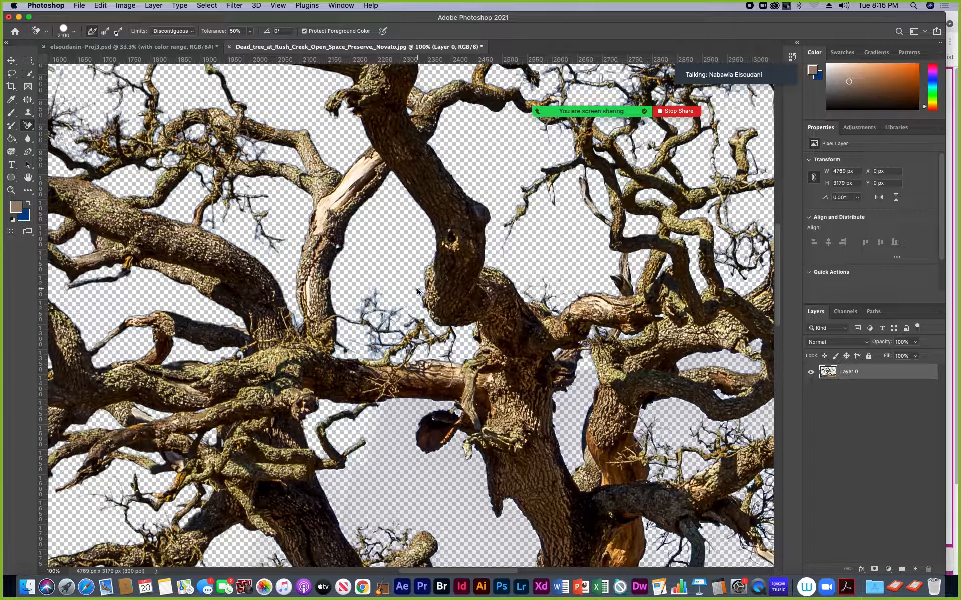
pyautogui.press('super+minus')
pyautogui.press('super+minus')
pyautogui.press('super+minus')
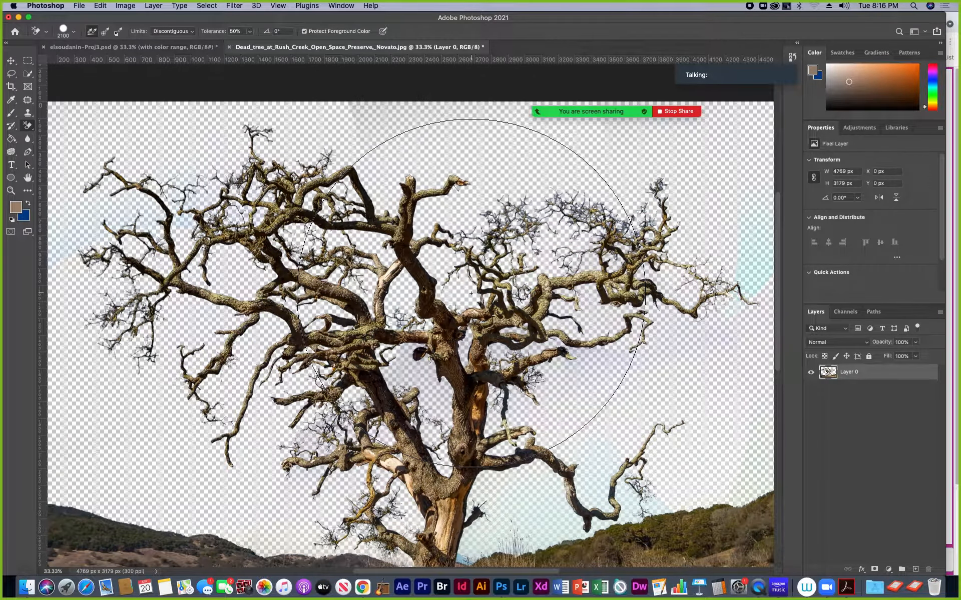
pyautogui.press('super+minus')
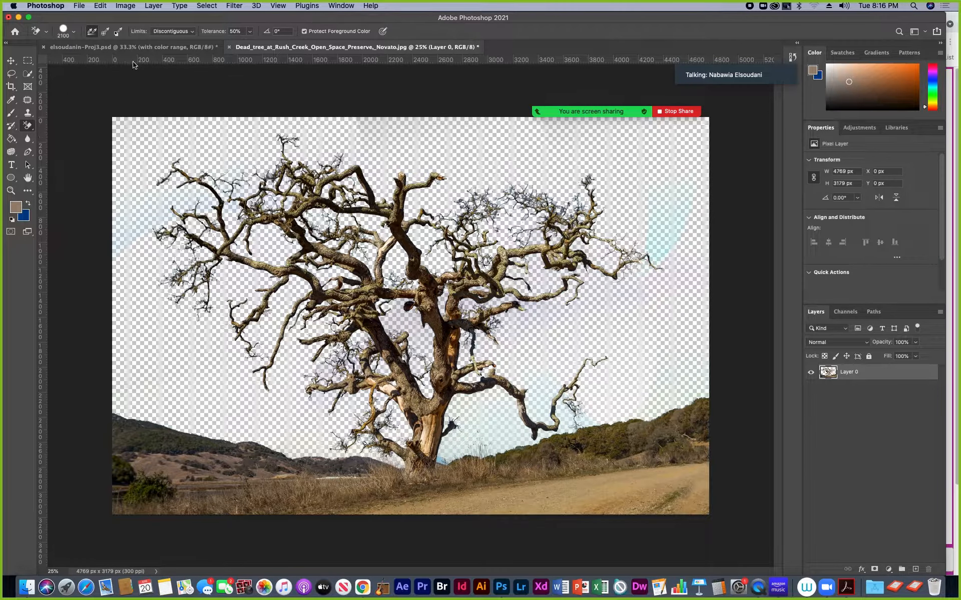
# Copy the cut-out tree layer from the dead tree photo into the bat boy composite using the Move tool.
pyautogui.click(11, 61)
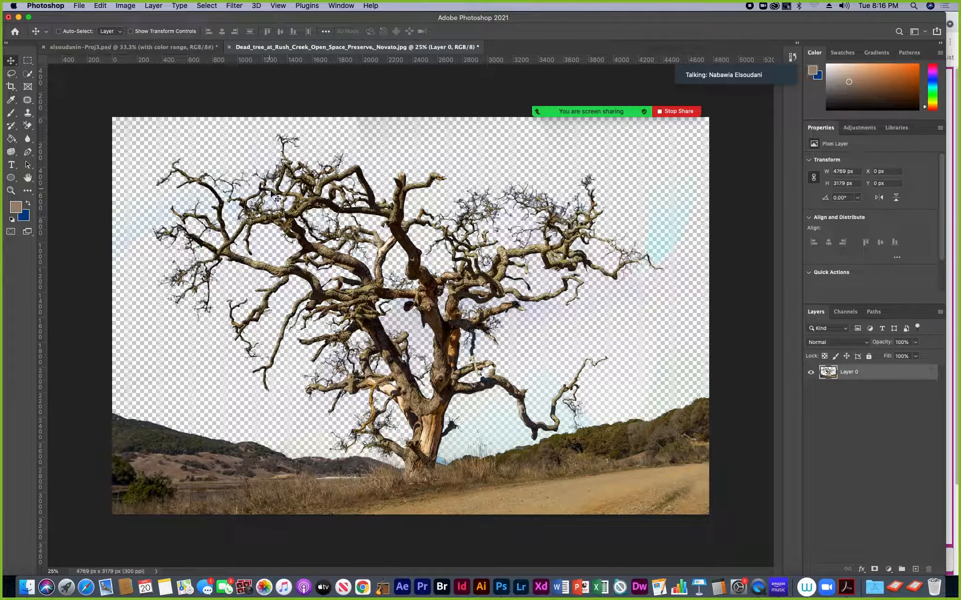
pyautogui.moveTo(300, 219); pyautogui.dragTo(131, 48)
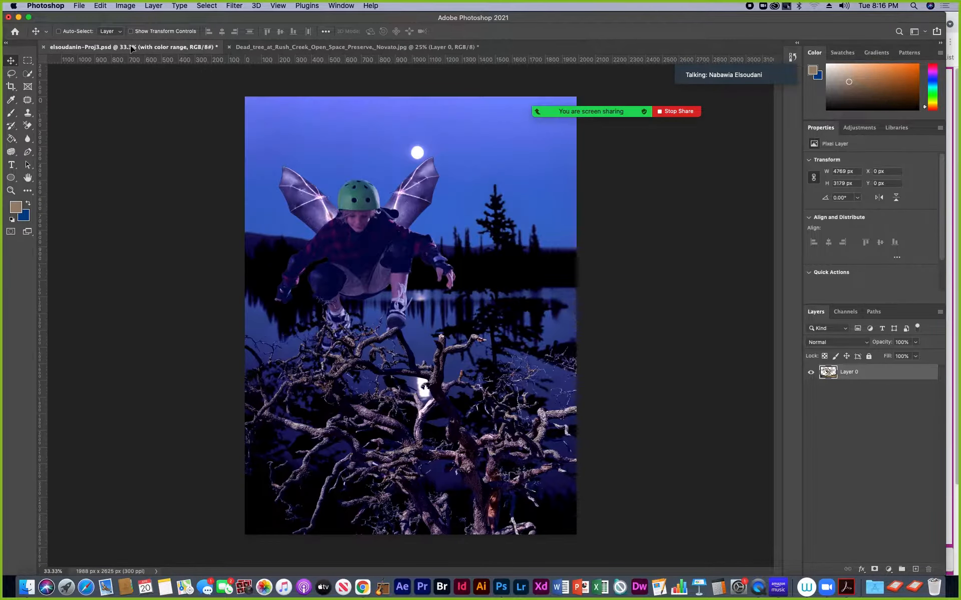
pyautogui.moveTo(329, 325); pyautogui.dragTo(356, 326)
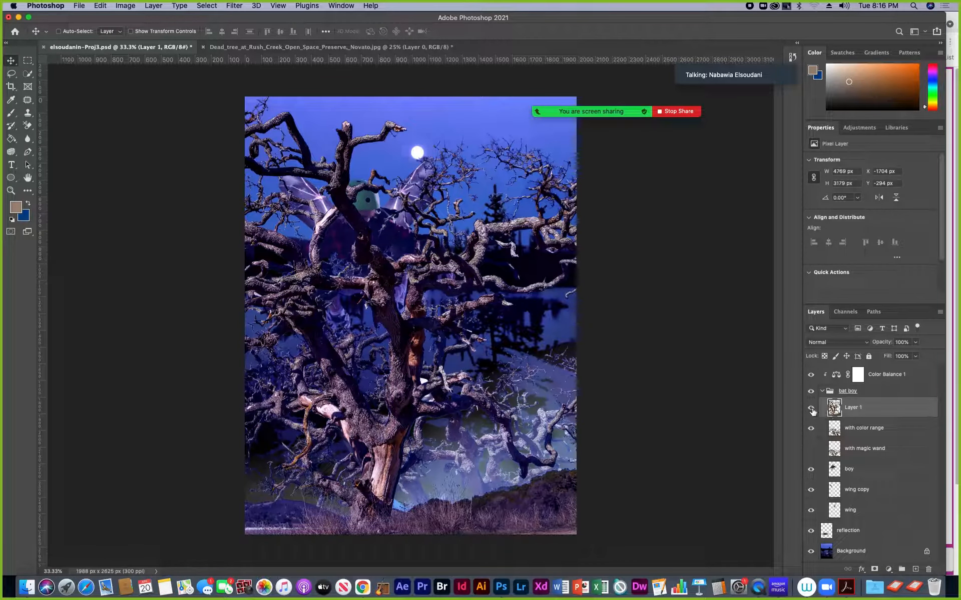
# Rename the added tree layer as "with background eraser" and show it in place of the "with color range" layer.
pyautogui.click(811, 409)
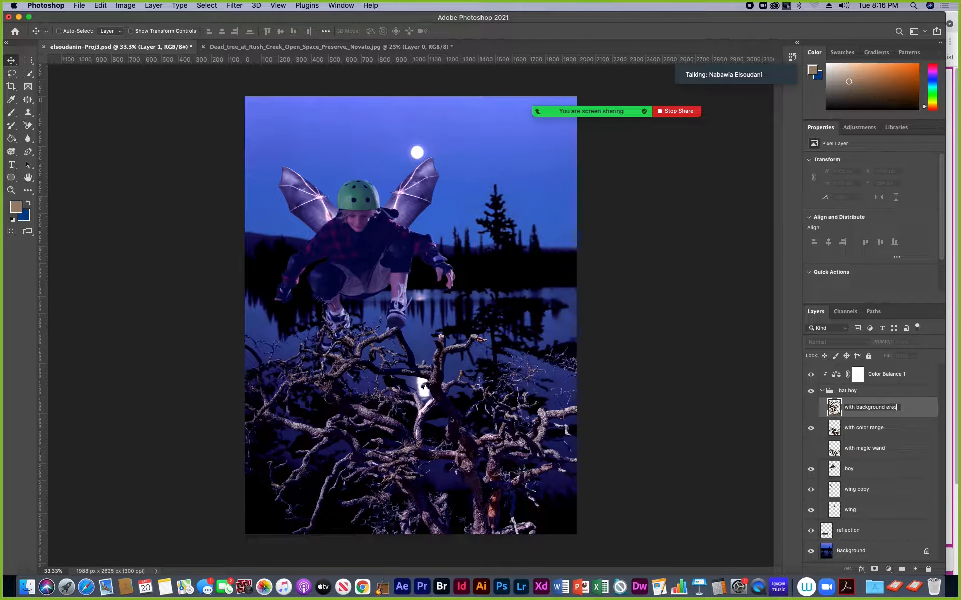
pyautogui.press('Return')
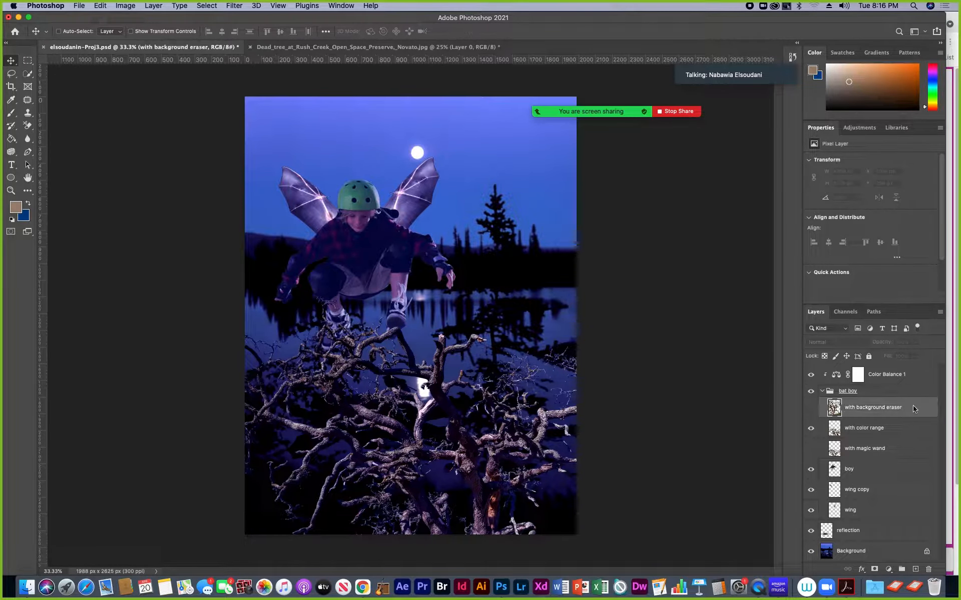
pyautogui.click(811, 430)
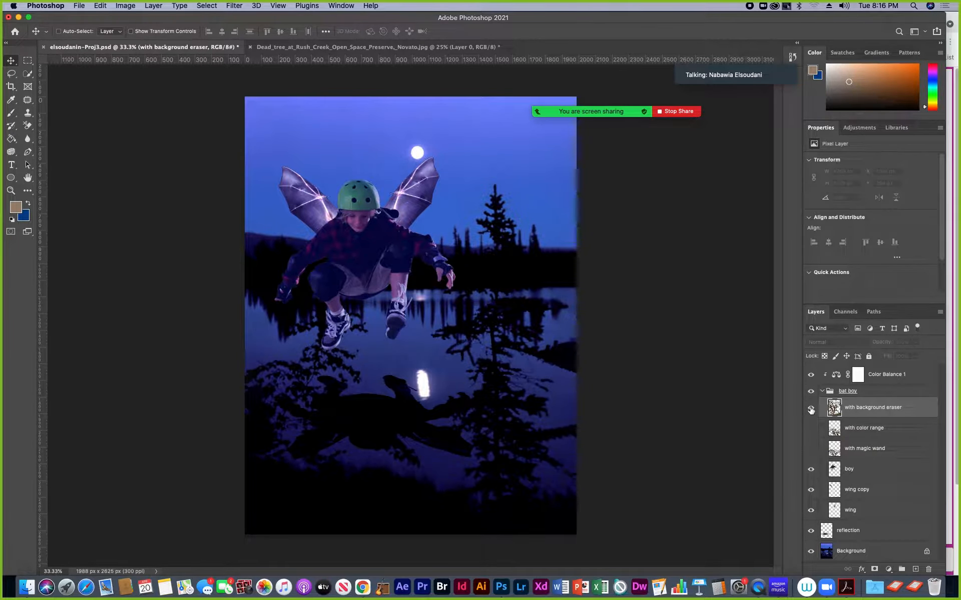
pyautogui.click(811, 409)
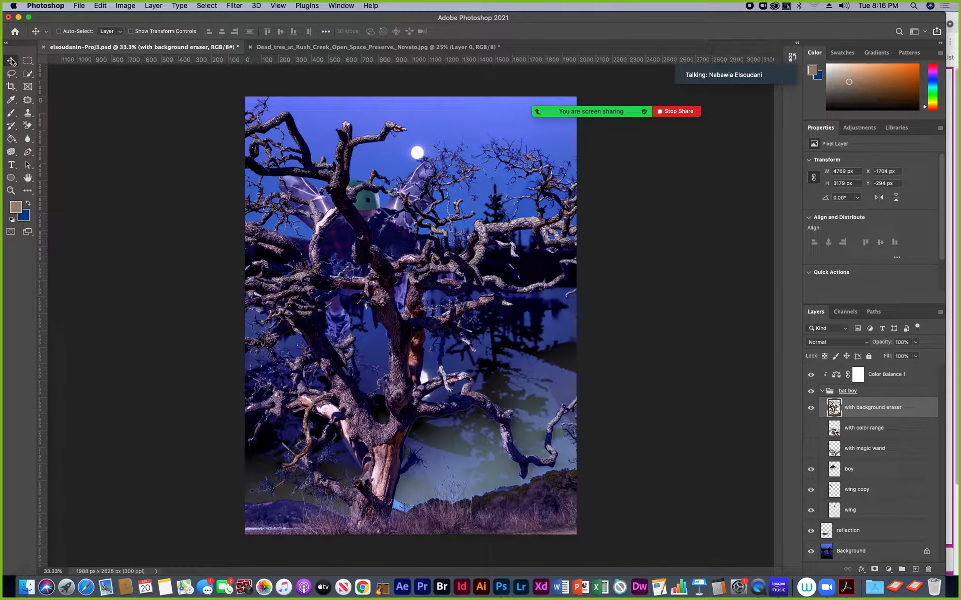
# Move the "with background eraser" tree down until its upper branches sit under the crouching boy's feet.
pyautogui.moveTo(475, 264)
pyautogui.mouseDown()
pyautogui.moveTo(507, 412)
pyautogui.moveTo(396, 411)
pyautogui.mouseUp()
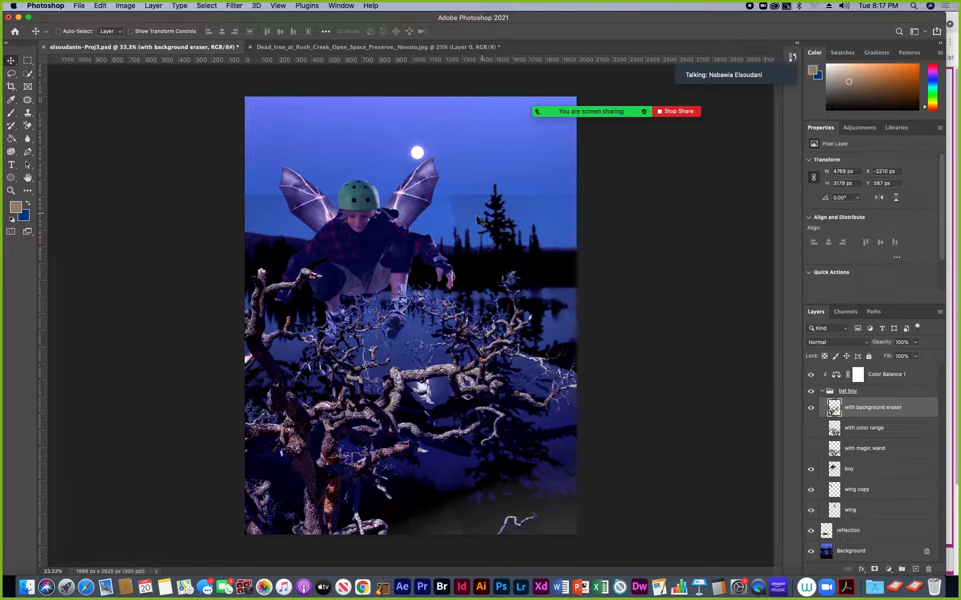
pyautogui.moveTo(446, 371); pyautogui.dragTo(554, 436)
pyautogui.moveTo(411, 436); pyautogui.dragTo(478, 424)
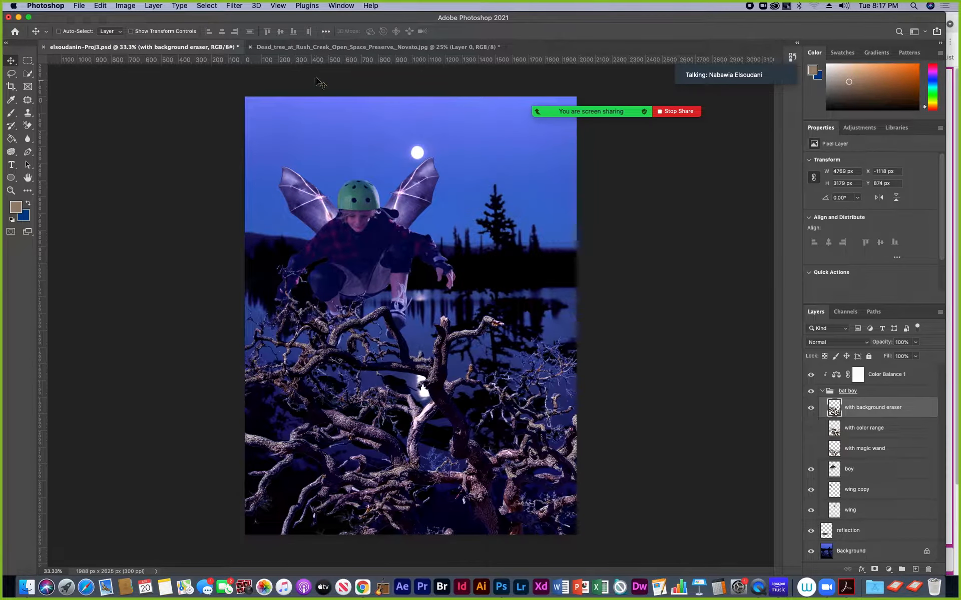
# Erase the faint blue haze left around the outer branches in the dead tree photo with the Background Eraser.
pyautogui.click(328, 48)
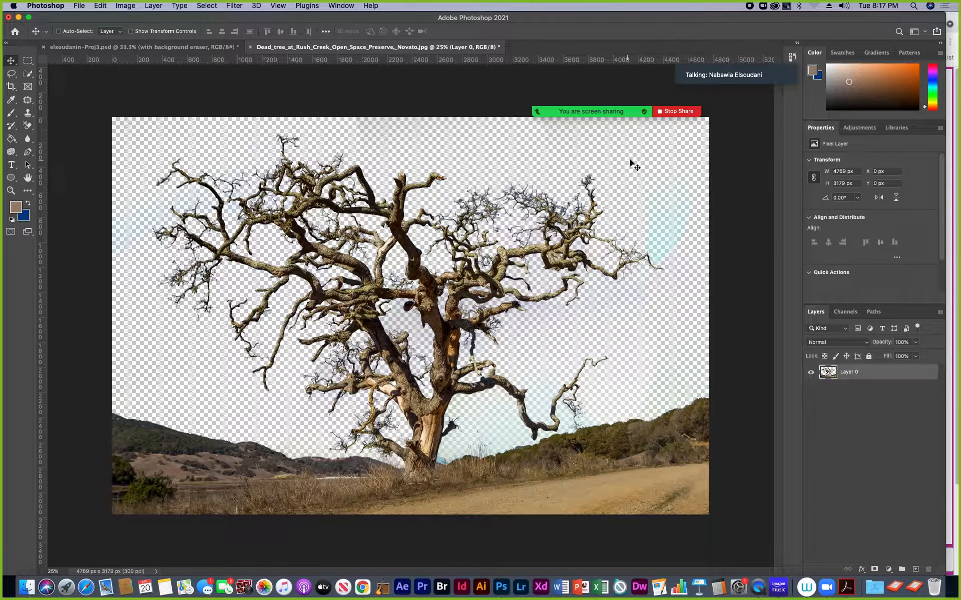
pyautogui.click(28, 128)
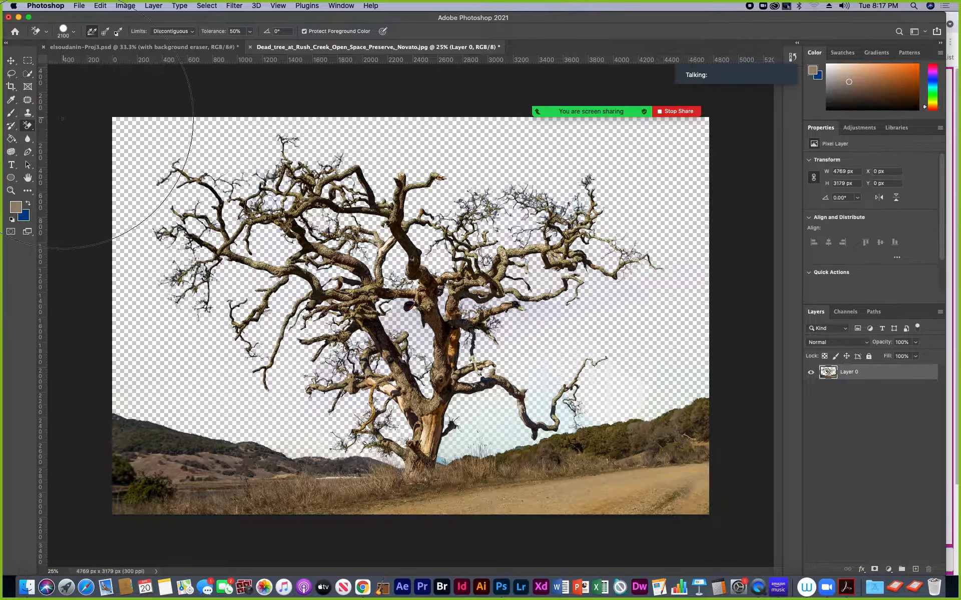
# Delete the "with background eraser" layer from the bat boy composite.
pyautogui.click(145, 47)
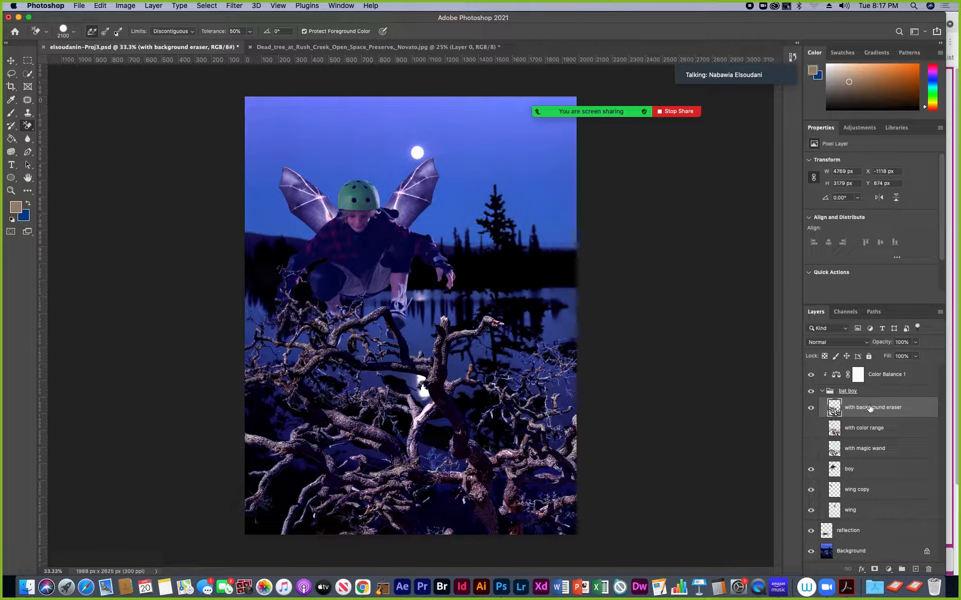
pyautogui.click(810, 408)
pyautogui.moveTo(894, 410)
pyautogui.mouseDown()
pyautogui.moveTo(896, 548)
pyautogui.moveTo(928, 569)
pyautogui.mouseUp()
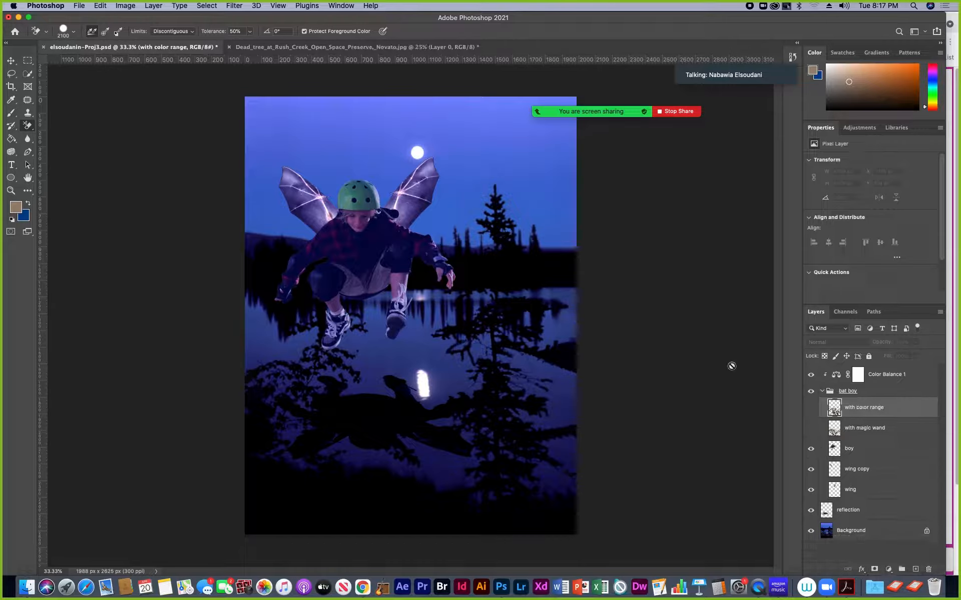
# Copy the cleaned tree layer into the bat boy composite and position its branches beneath the crouching boy's feet.
pyautogui.click(325, 47)
pyautogui.click(10, 60)
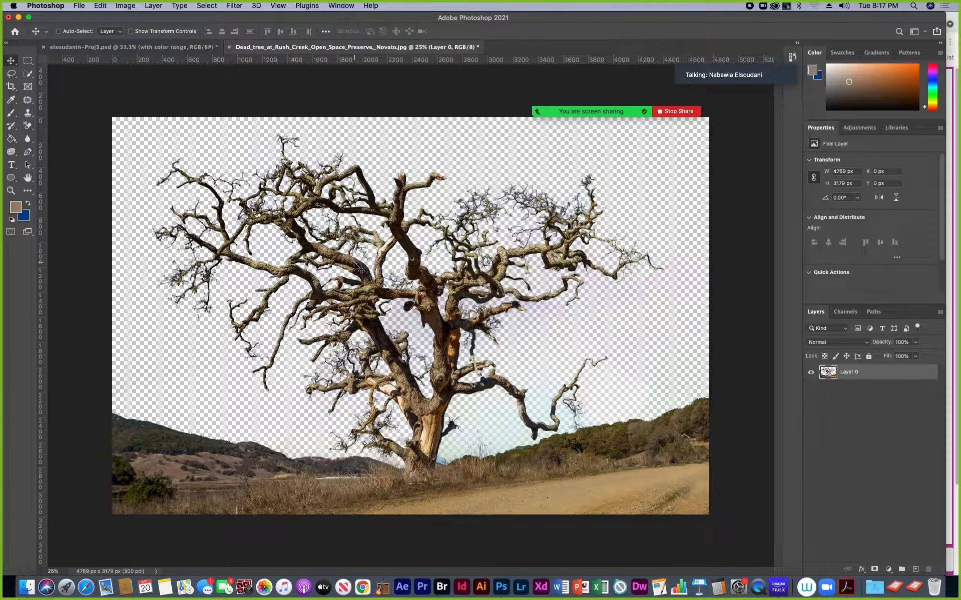
pyautogui.moveTo(357, 267); pyautogui.dragTo(312, 209)
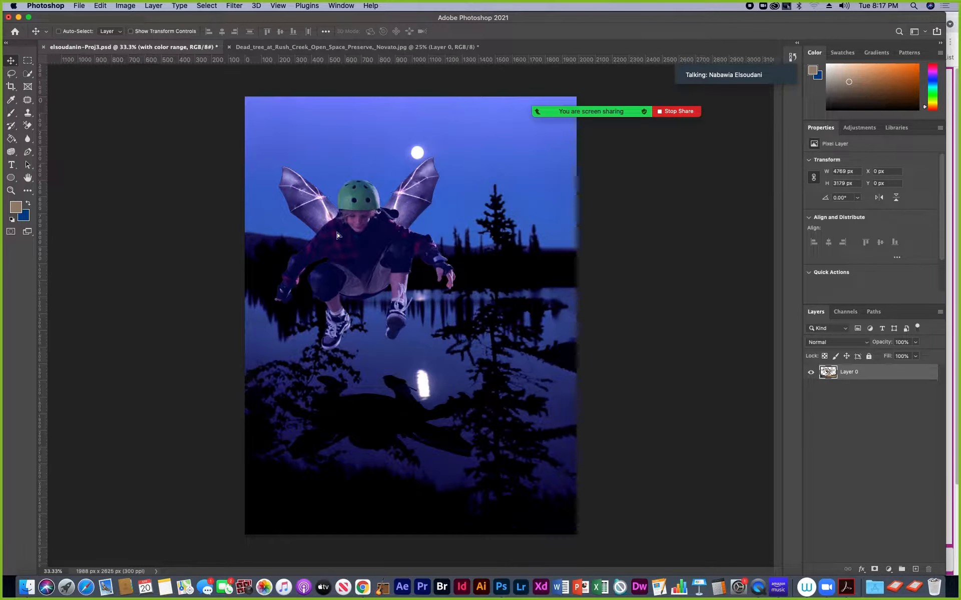
pyautogui.moveTo(411, 382); pyautogui.dragTo(409, 369)
pyautogui.moveTo(447, 327); pyautogui.dragTo(416, 395)
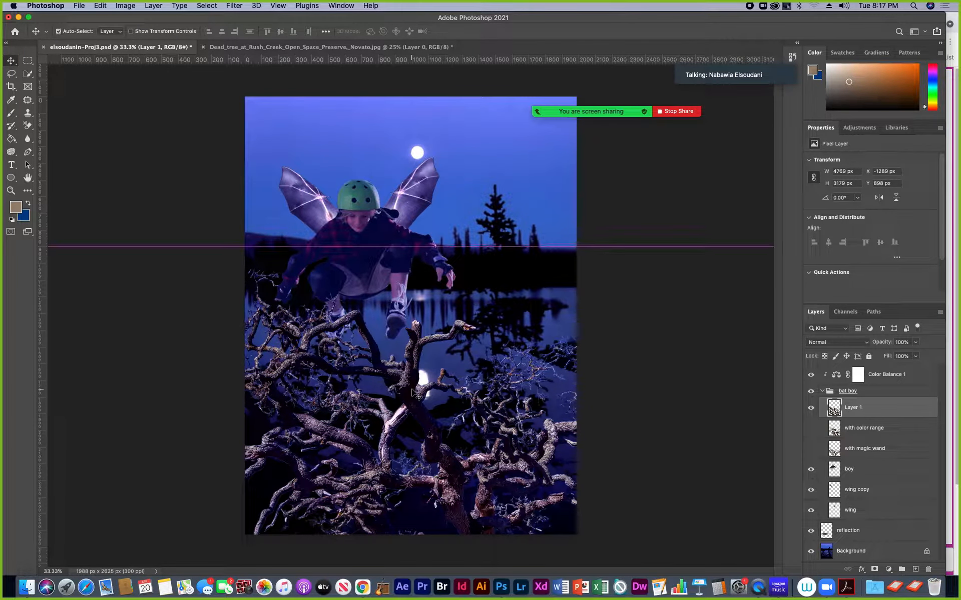
# Scale the new tree layer to about 70.5% and position its upper branches beneath the boy's shoes.
pyautogui.press('super+t')
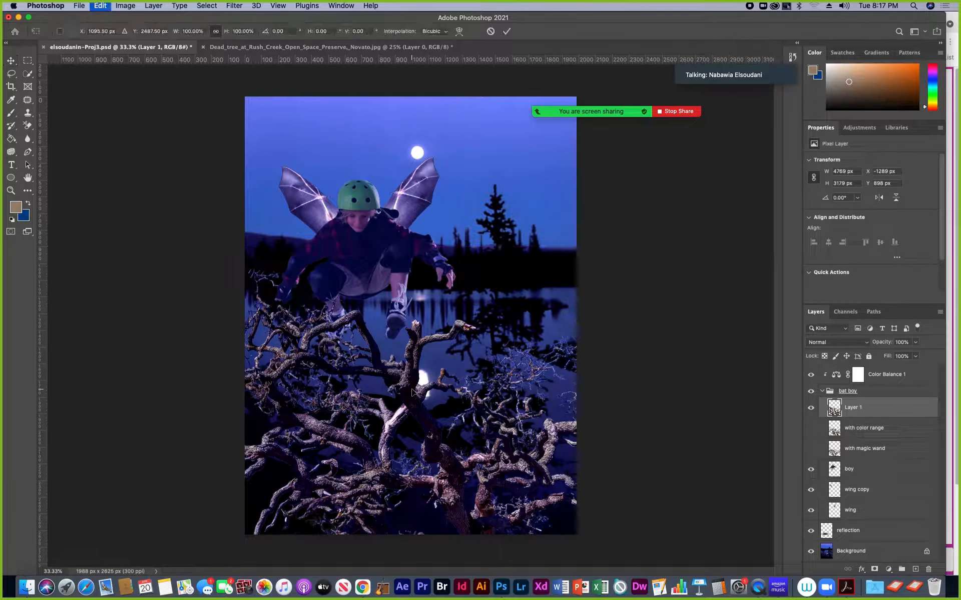
pyautogui.press('super+minus')
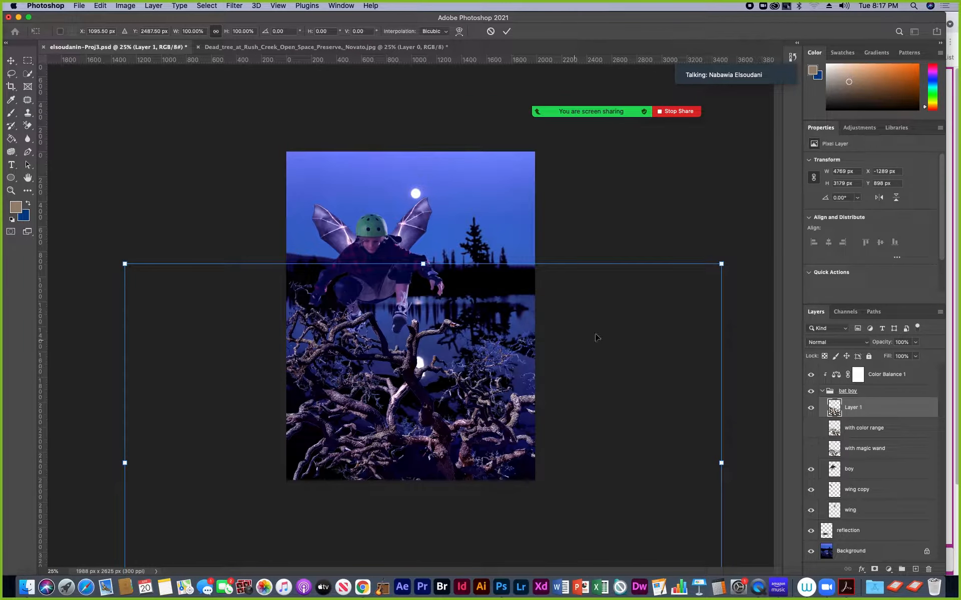
pyautogui.moveTo(721, 264); pyautogui.dragTo(541, 378)
pyautogui.moveTo(419, 462); pyautogui.dragTo(529, 374)
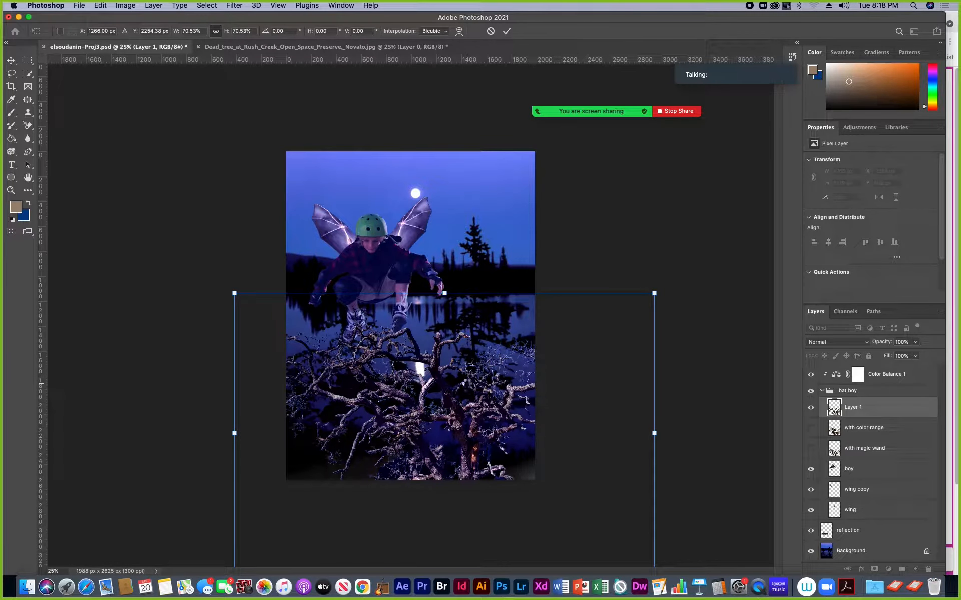
pyautogui.press('Return')
# Rename the new tree layer "with bg eraser".
pyautogui.press('super+equal')
pyautogui.press('super+equal')
pyautogui.press('super+equal')
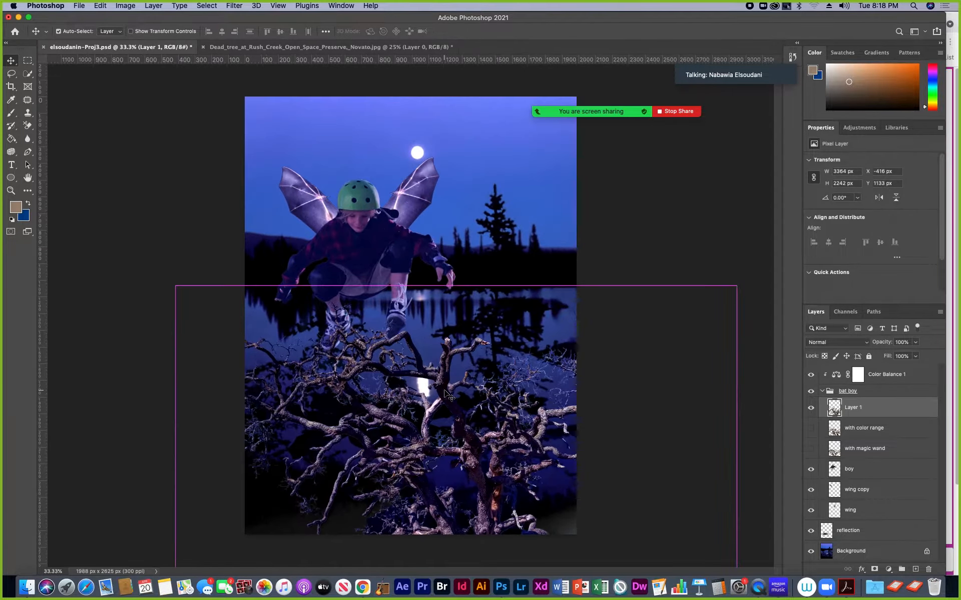
pyautogui.scroll(-5, 316, 416)
pyautogui.hscroll(1, 316, 417)
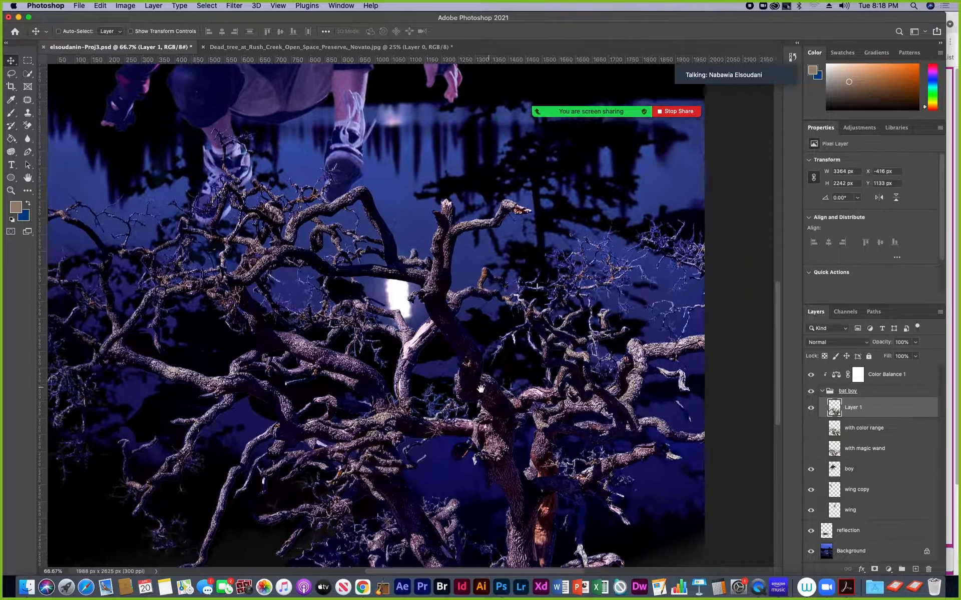
pyautogui.moveTo(480, 390); pyautogui.dragTo(540, 403)
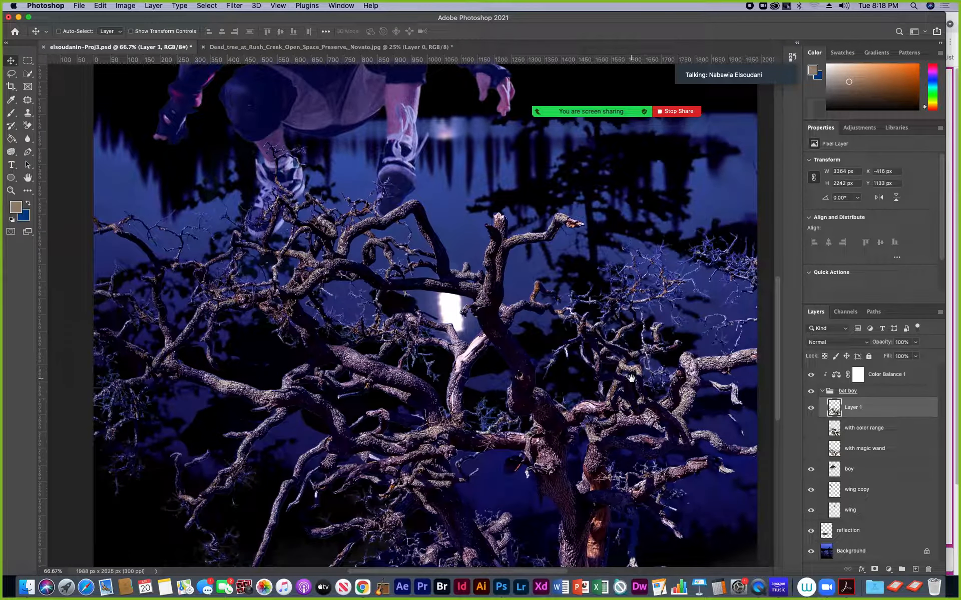
pyautogui.doubleClick(853, 408)
pyautogui.write('with bg eraser')
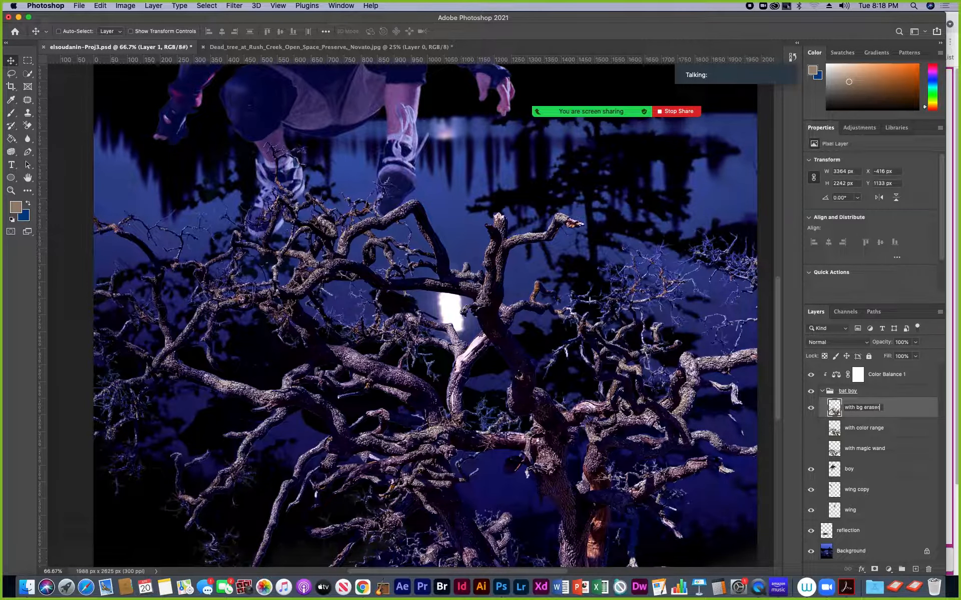
pyautogui.press('Return')
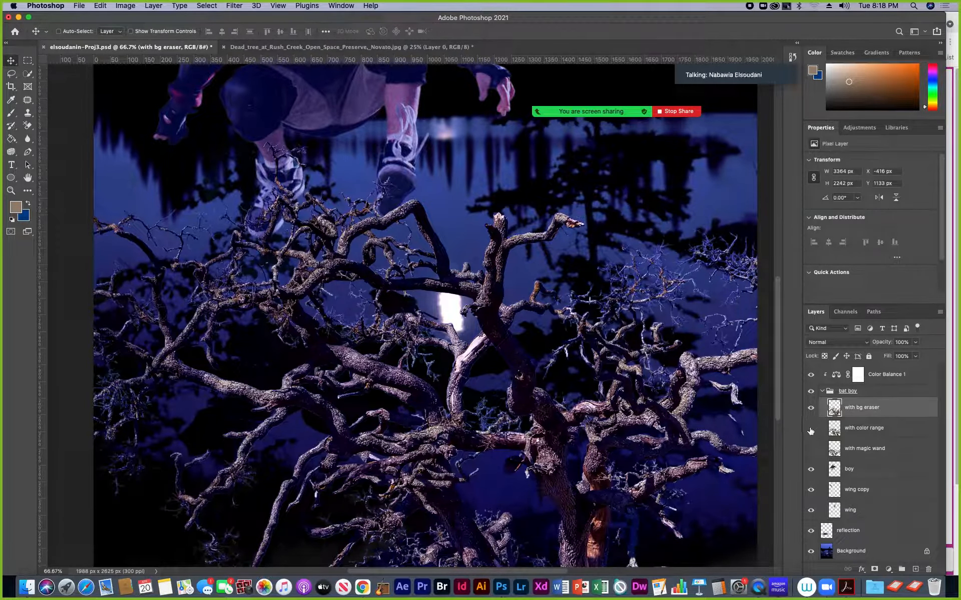
# Compare the "with bg eraser" and "with color range" tree cut-outs by alternating their visibility.
pyautogui.click(811, 409)
pyautogui.click(811, 429)
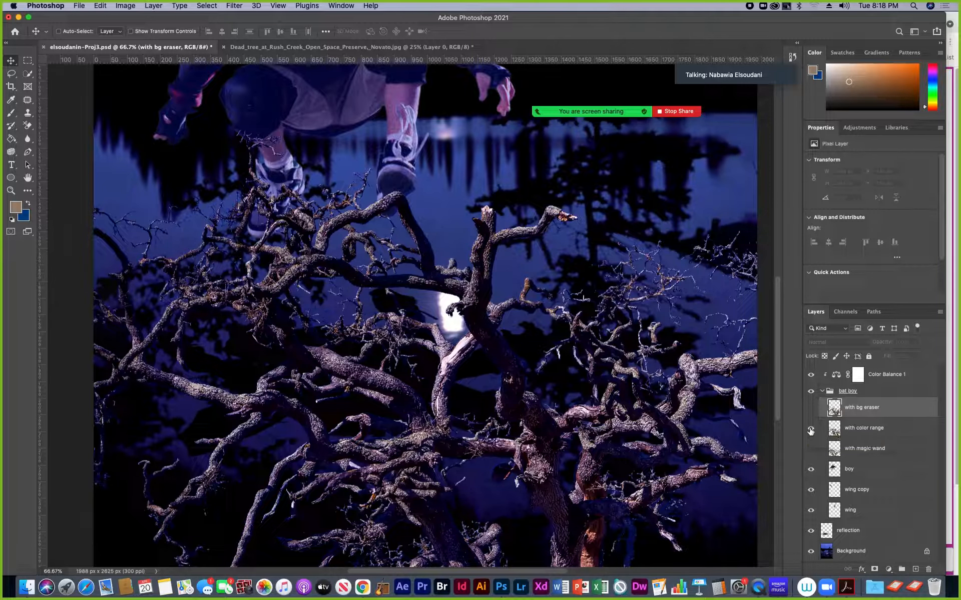
pyautogui.click(811, 430)
pyautogui.click(811, 408)
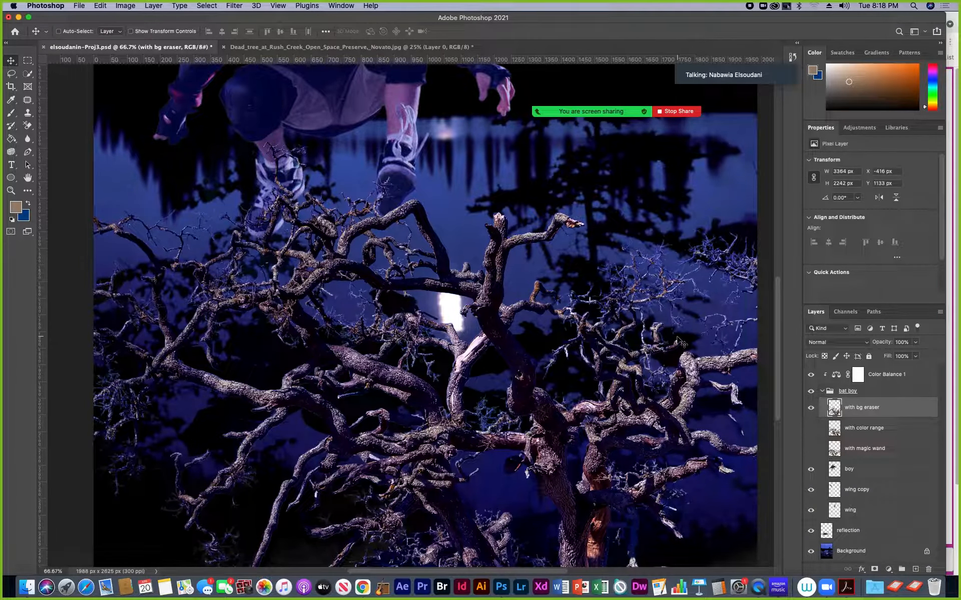
# Hide the "with bg eraser" layer and show the "with color range" layer in the composite.
pyautogui.click(811, 409)
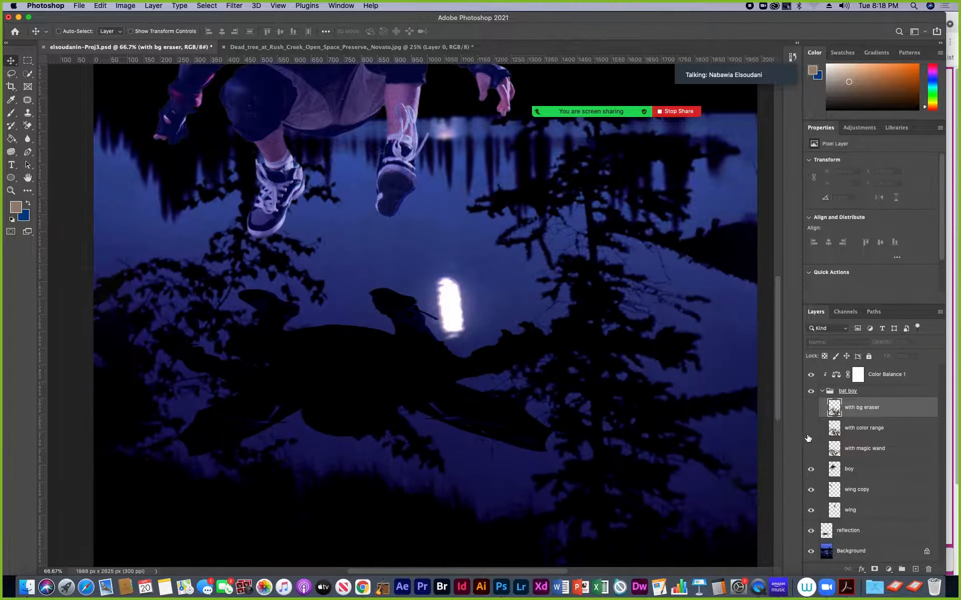
pyautogui.click(811, 430)
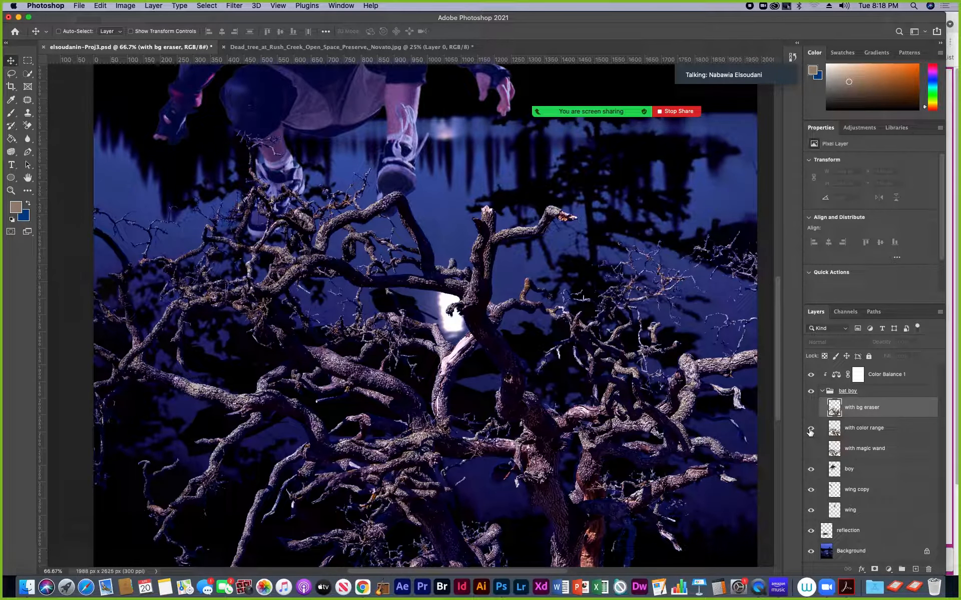
pyautogui.press('super+minus')
pyautogui.press('super+minus')
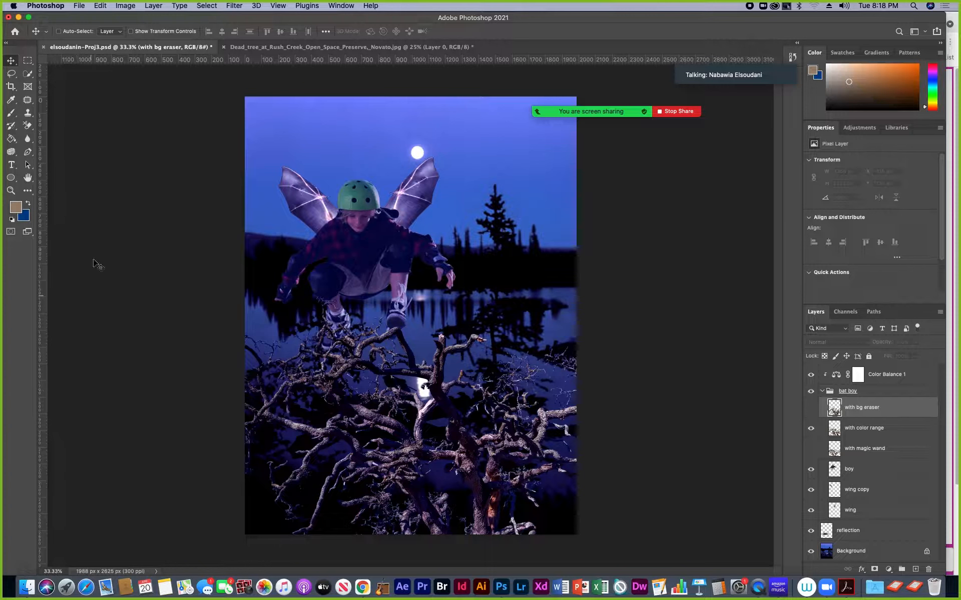
# Open old_branches-backlighted.JPG from the Project 3 Materials folder and move the screen-sharing bar off the photo.
pyautogui.click(79, 7)
pyautogui.click(113, 45)
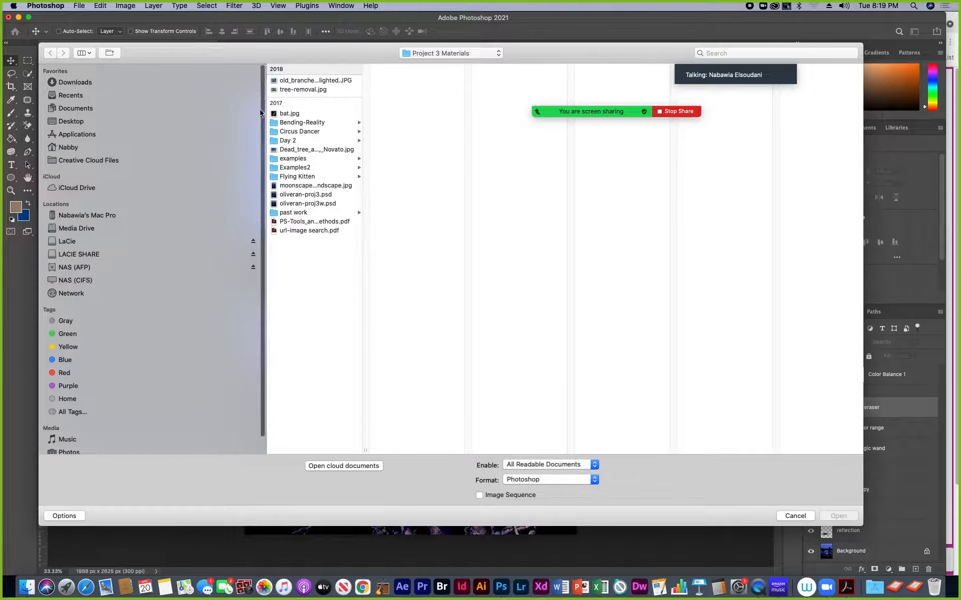
pyautogui.click(311, 81)
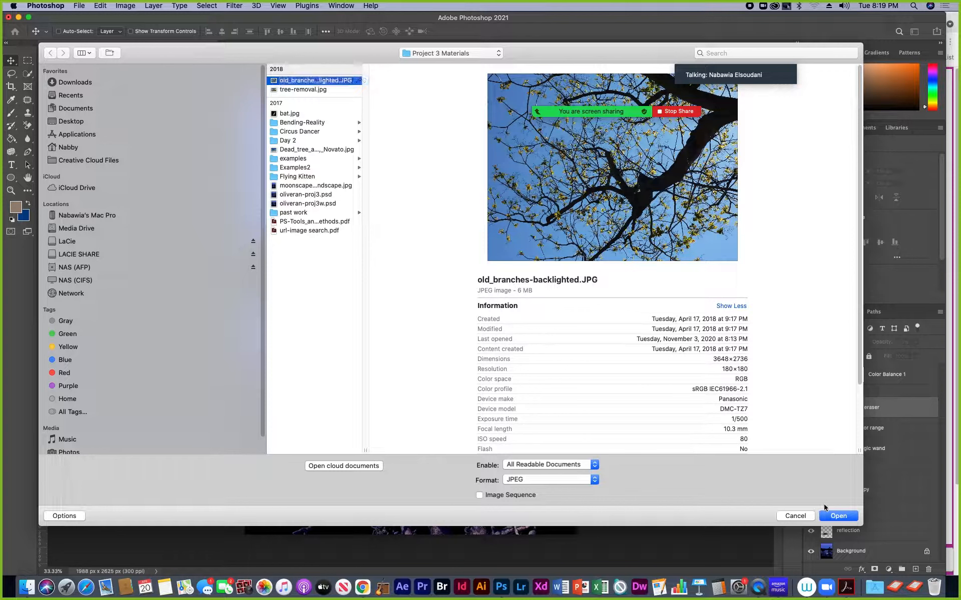
pyautogui.click(842, 517)
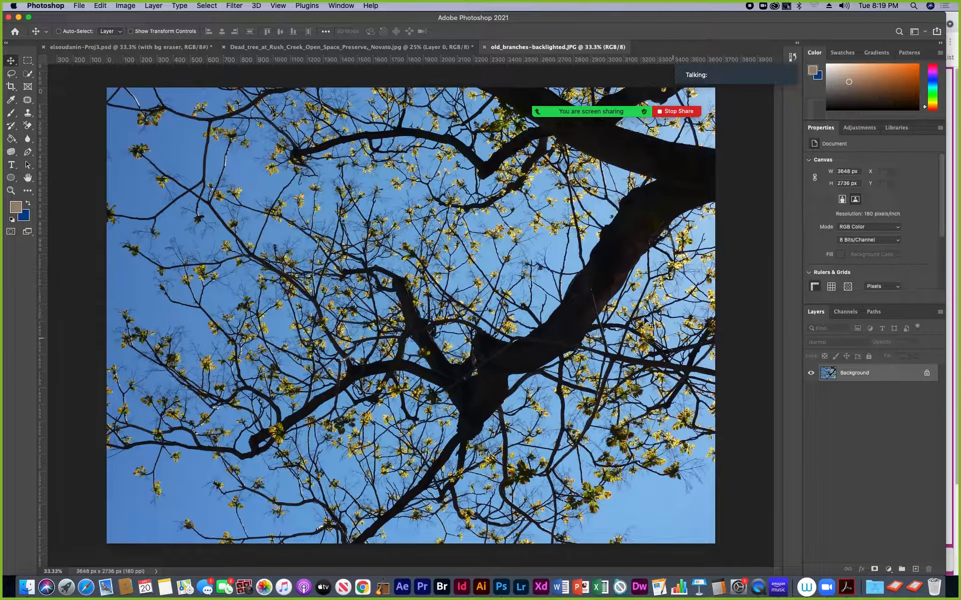
pyautogui.moveTo(564, 127)
pyautogui.moveTo(427, 102); pyautogui.dragTo(447, 57)
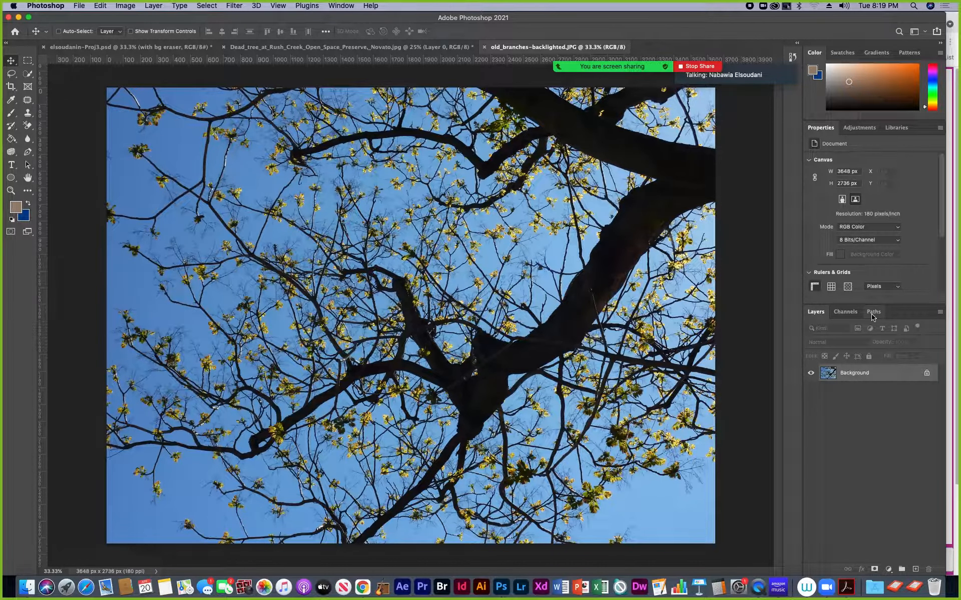
# Display the color channels of the backlit branches photo.
pyautogui.click(845, 313)
pyautogui.click(817, 312)
pyautogui.click(846, 313)
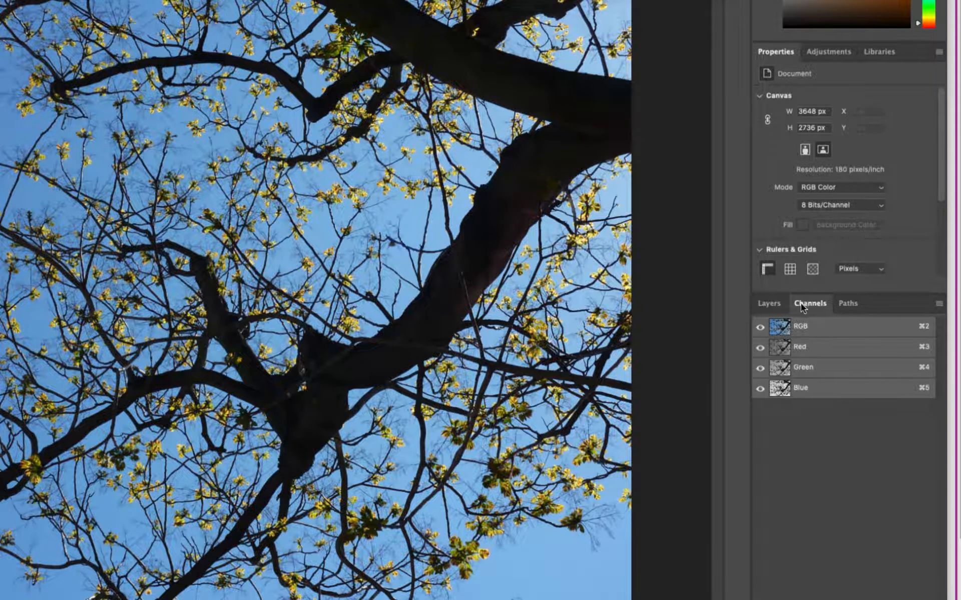
pyautogui.click(766, 304)
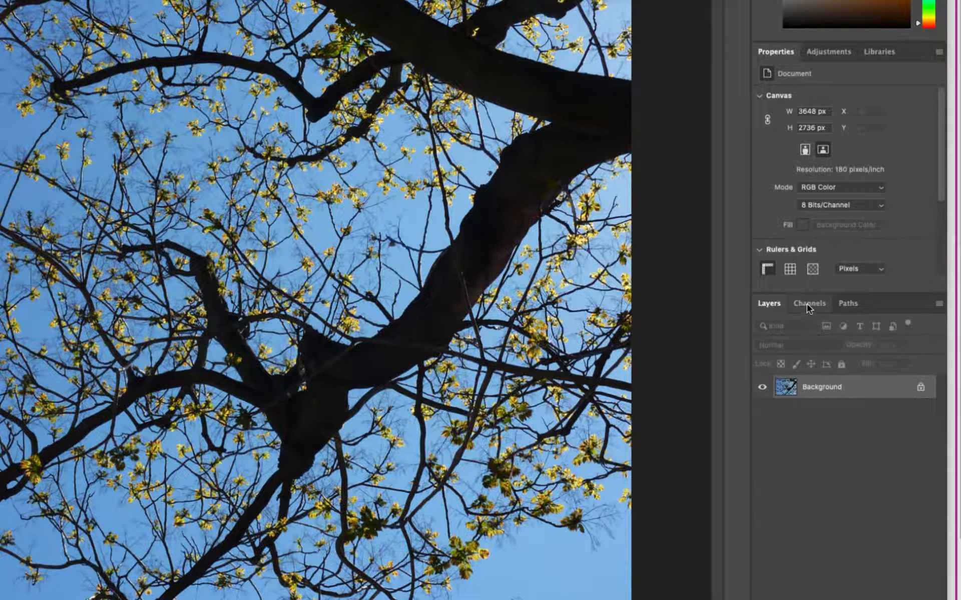
pyautogui.click(806, 304)
pyautogui.click(844, 304)
pyautogui.click(810, 304)
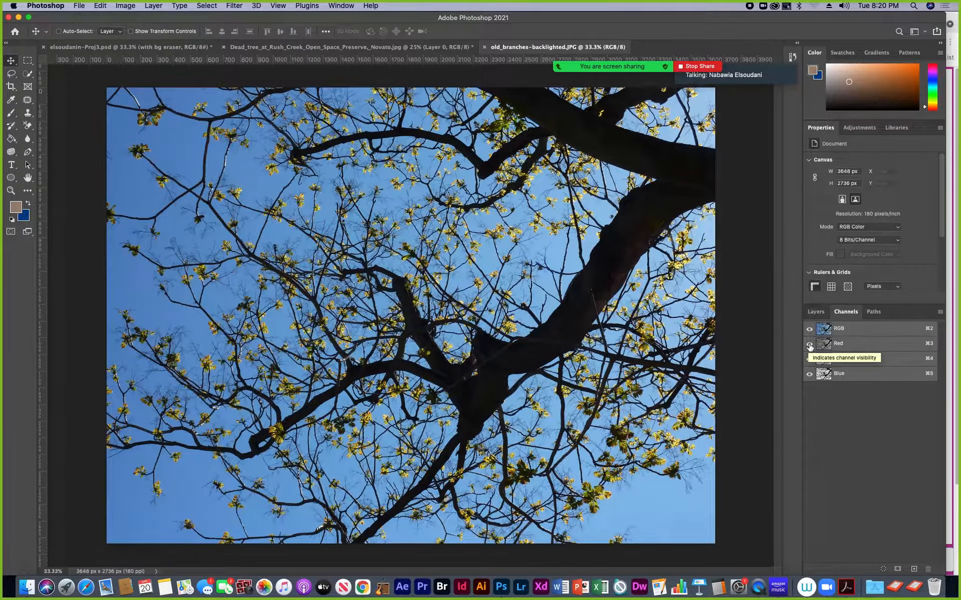
# Compare the Red, Green and Blue channels individually for contrast between the branches and the sky.
pyautogui.click(845, 345)
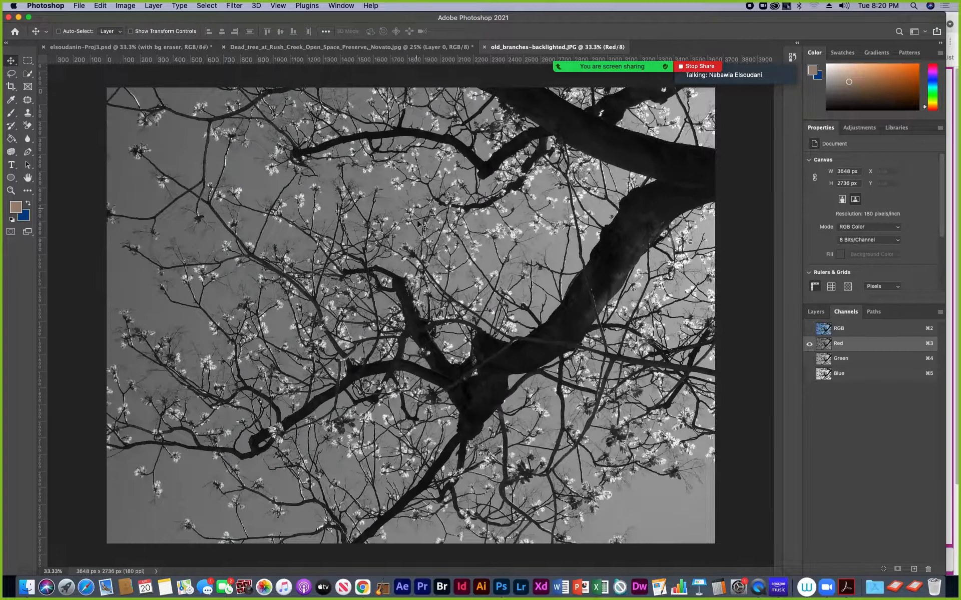
pyautogui.click(842, 361)
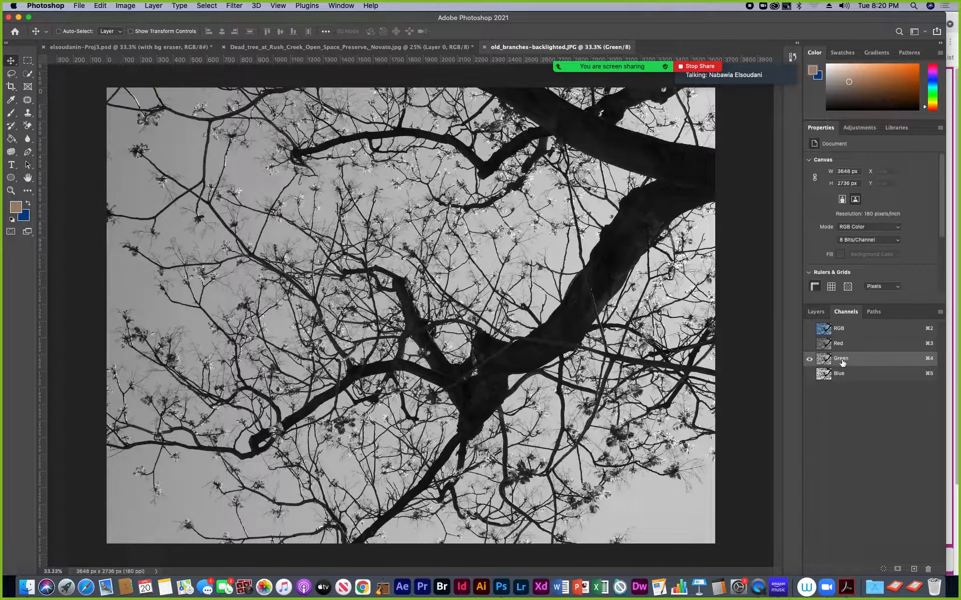
pyautogui.click(841, 376)
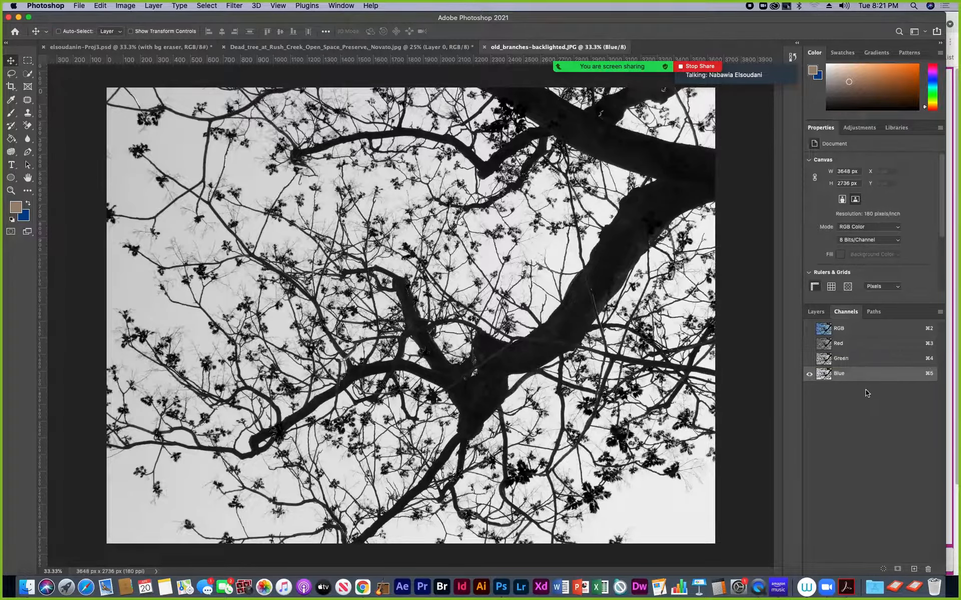
pyautogui.click(840, 359)
pyautogui.click(842, 344)
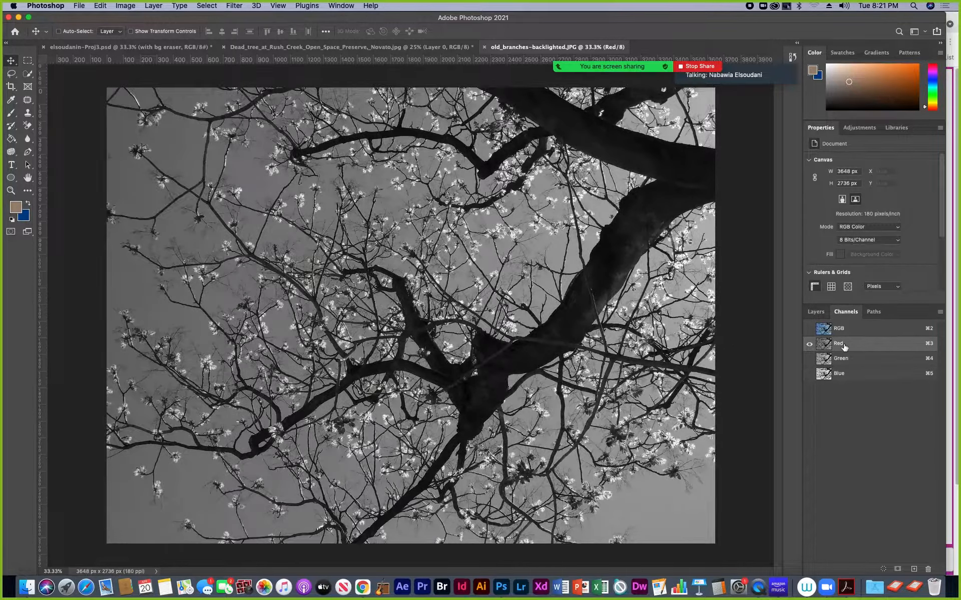
pyautogui.click(845, 360)
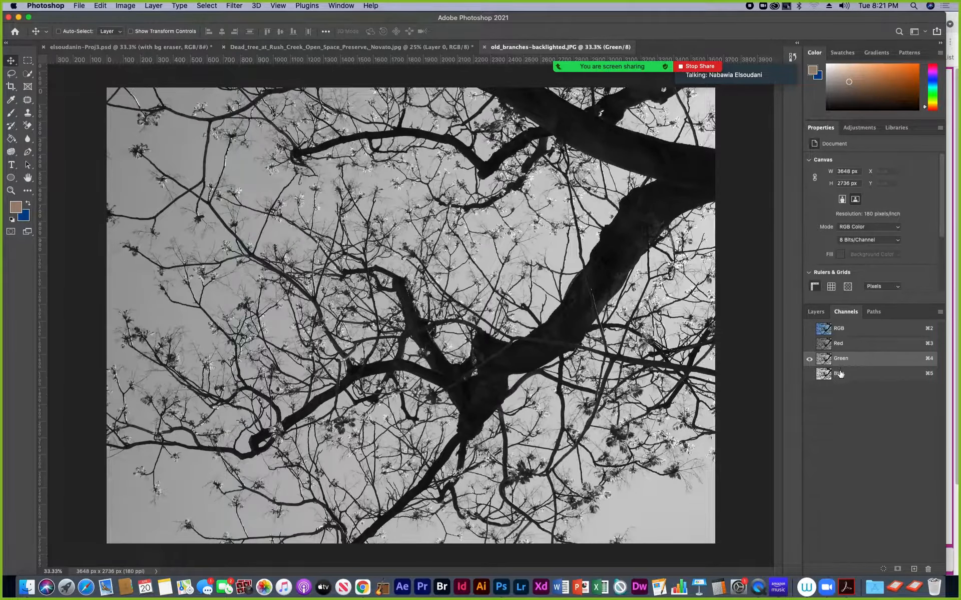
pyautogui.click(843, 373)
pyautogui.click(842, 359)
pyautogui.click(845, 345)
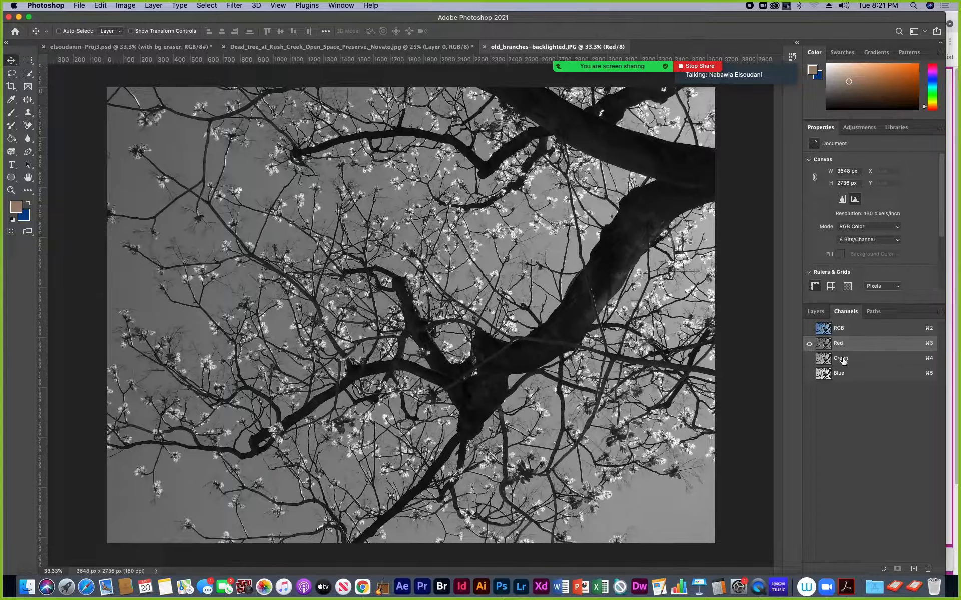
pyautogui.click(841, 358)
pyautogui.click(841, 374)
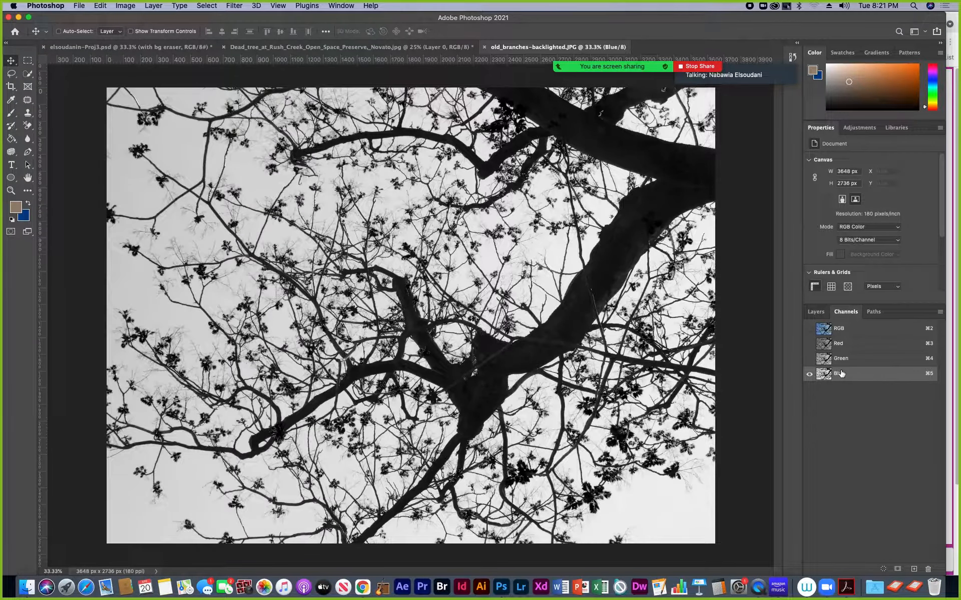
pyautogui.click(843, 359)
pyautogui.click(842, 346)
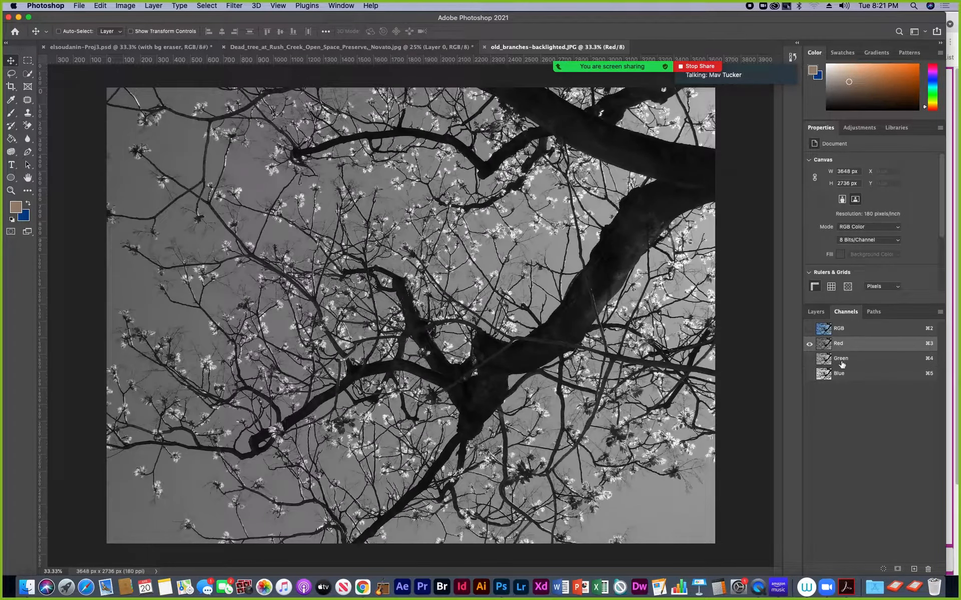
# Duplicate the Blue channel within the same document under the name "Blue copy".
pyautogui.click(843, 375)
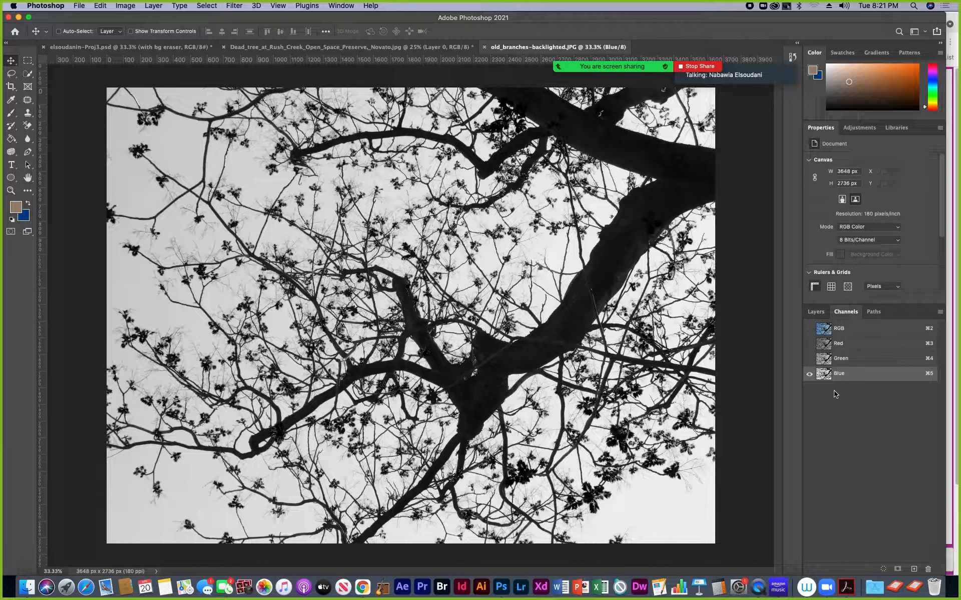
pyautogui.click(939, 313)
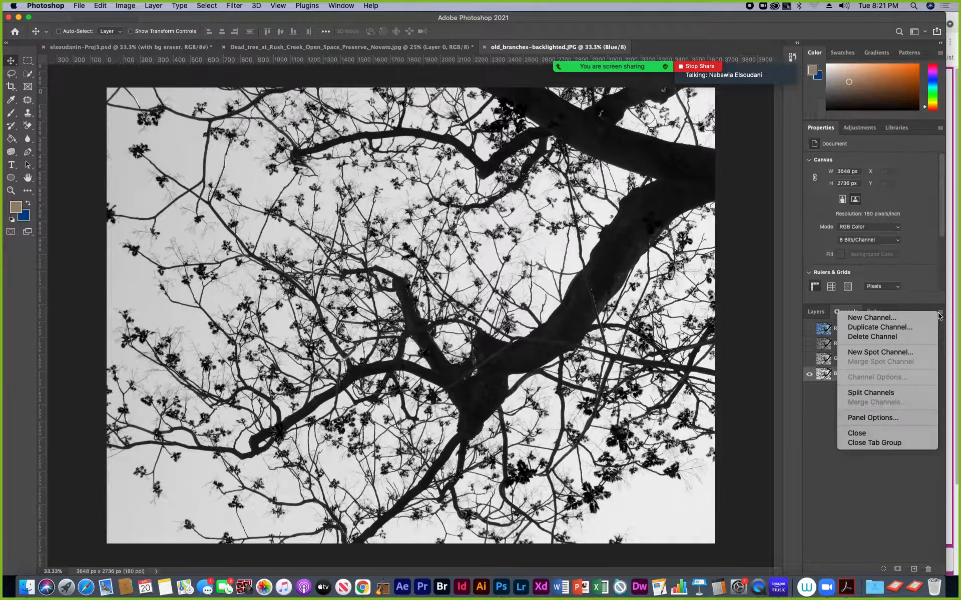
pyautogui.click(890, 327)
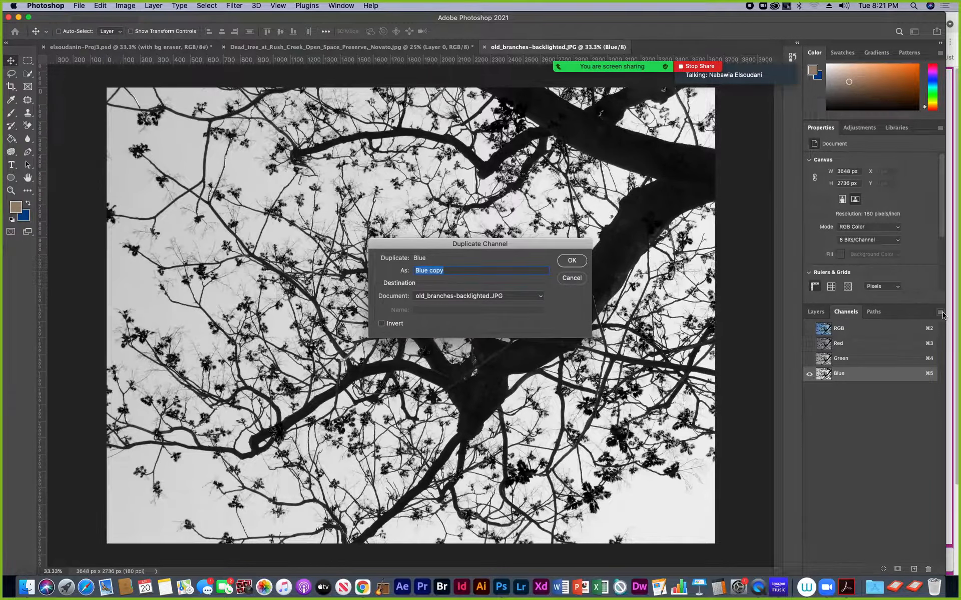
pyautogui.click(579, 261)
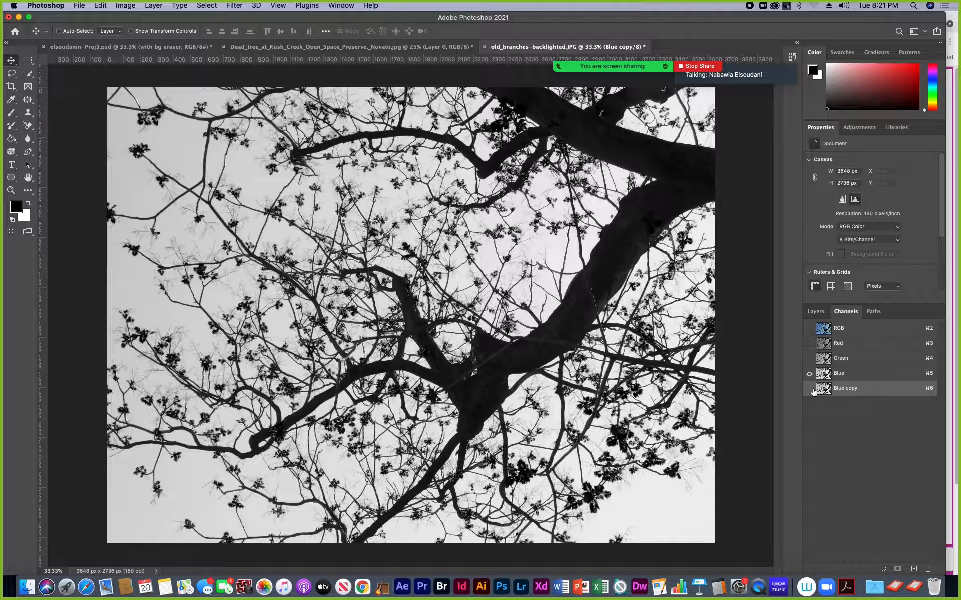
# Make Blue copy the only selected and visible channel.
pyautogui.click(809, 391)
pyautogui.click(809, 391)
pyautogui.click(845, 375)
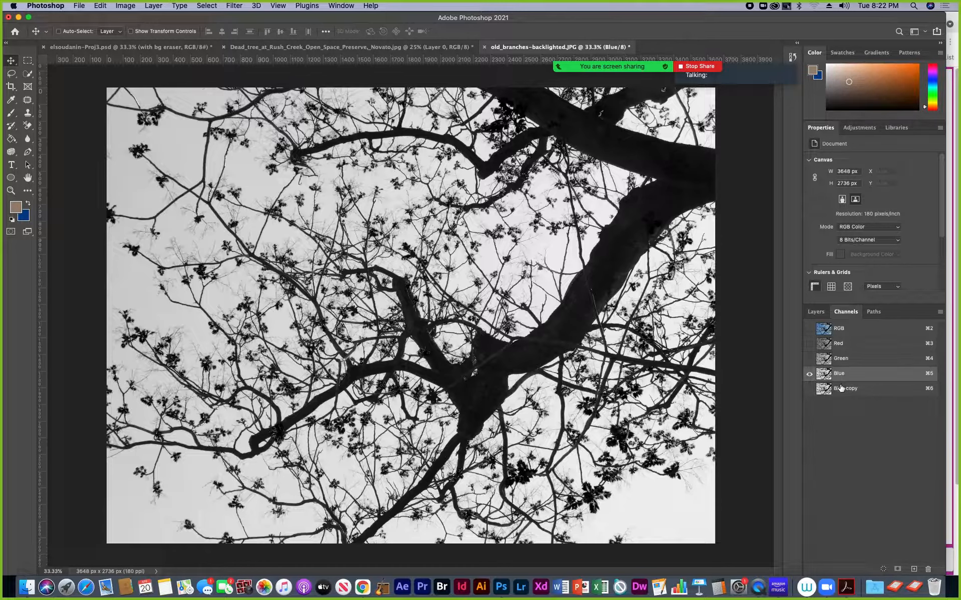
pyautogui.click(841, 390)
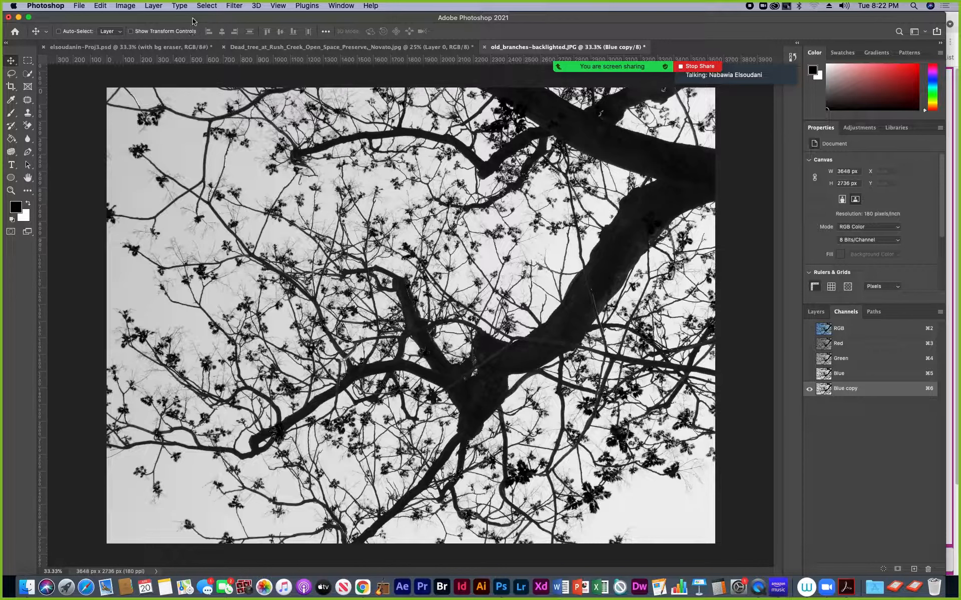
# Apply Levels to the Blue copy channel with midtones at 0.21 and the white input at 159, making branches black against white sky.
pyautogui.click(125, 7)
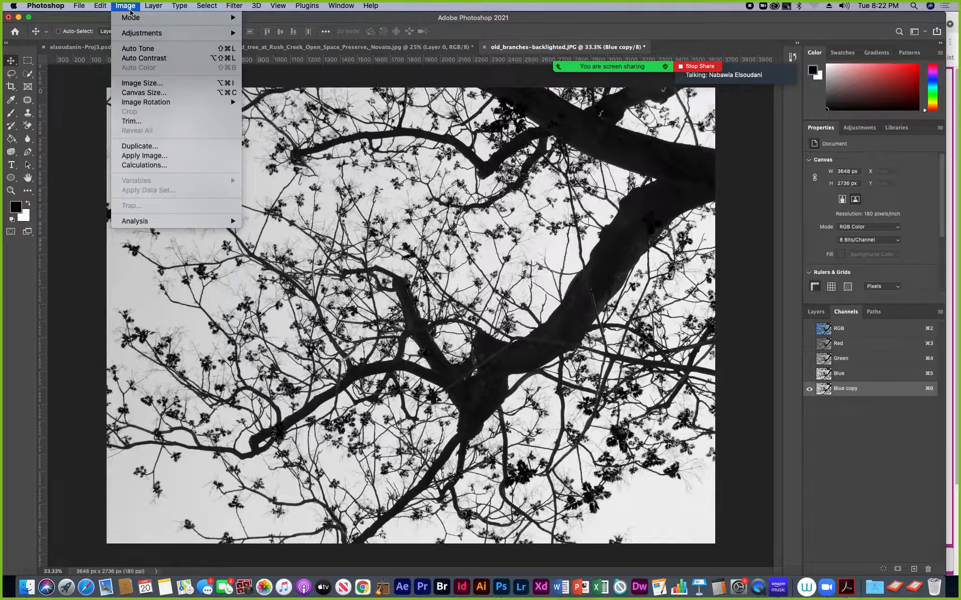
pyautogui.moveTo(138, 34)
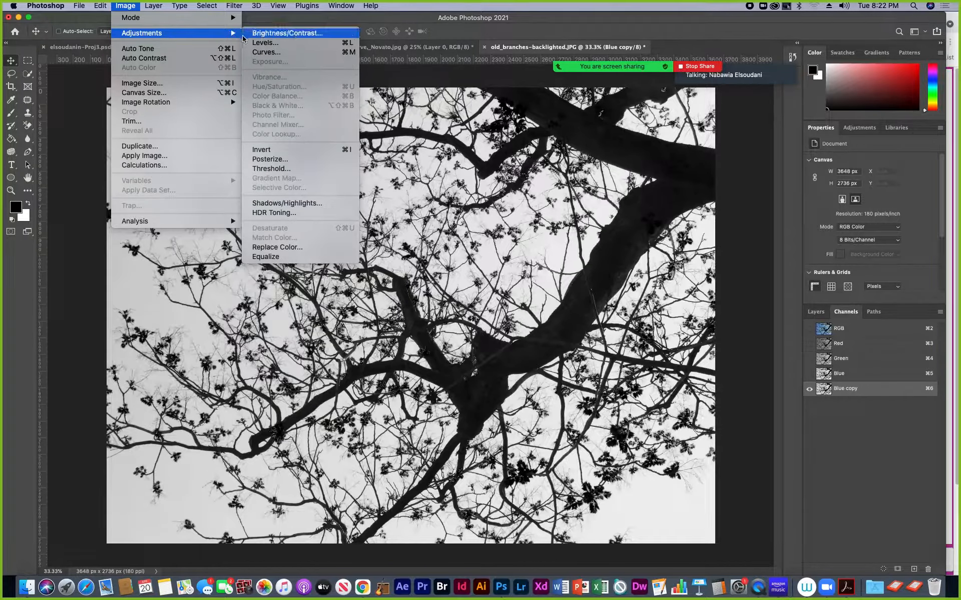
pyautogui.click(257, 43)
pyautogui.moveTo(349, 111); pyautogui.dragTo(638, 200)
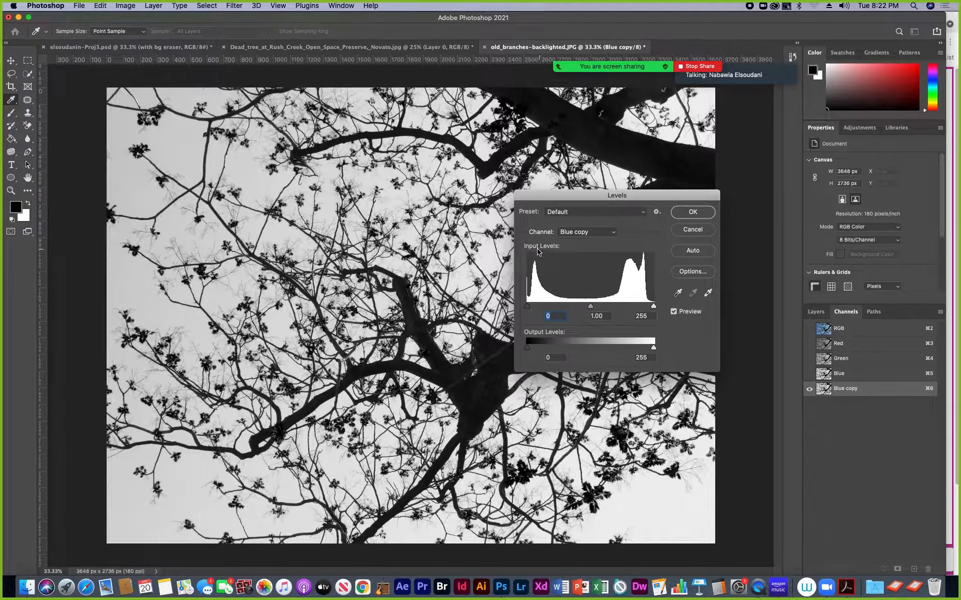
pyautogui.moveTo(591, 309)
pyautogui.mouseDown()
pyautogui.moveTo(638, 309)
pyautogui.moveTo(582, 310)
pyautogui.moveTo(610, 306)
pyautogui.moveTo(595, 307)
pyautogui.mouseUp()
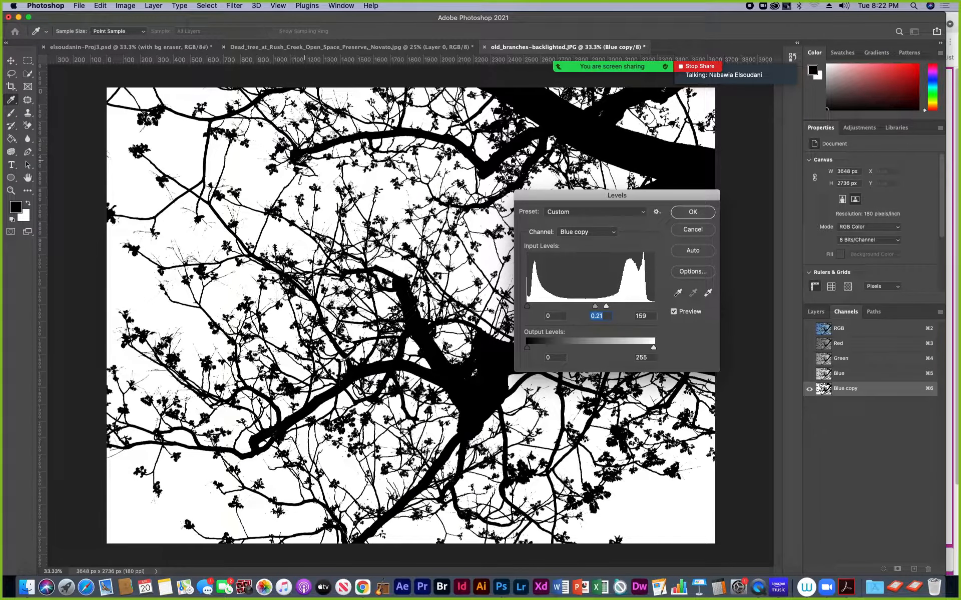
pyautogui.moveTo(584, 196); pyautogui.dragTo(629, 209)
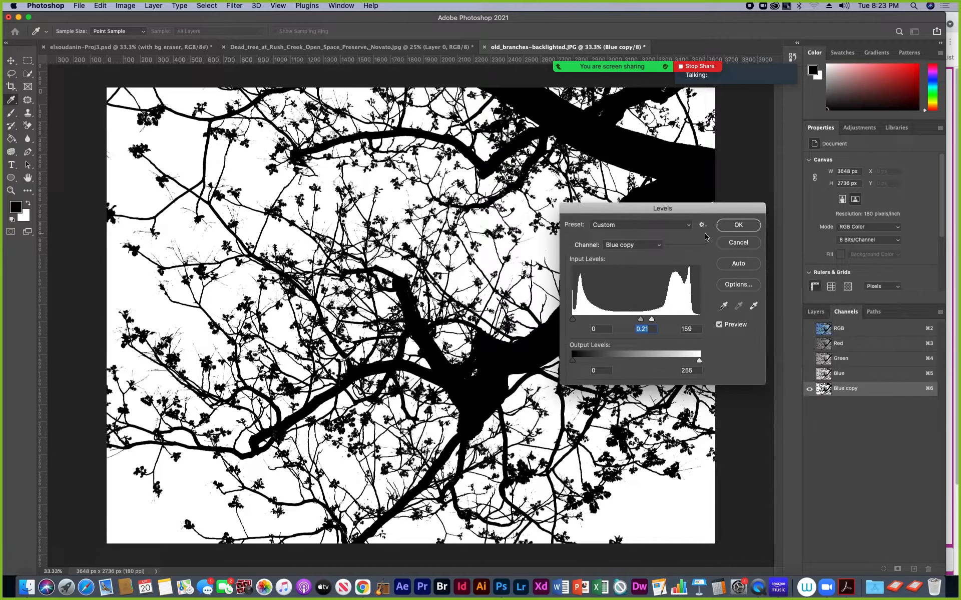
pyautogui.click(739, 225)
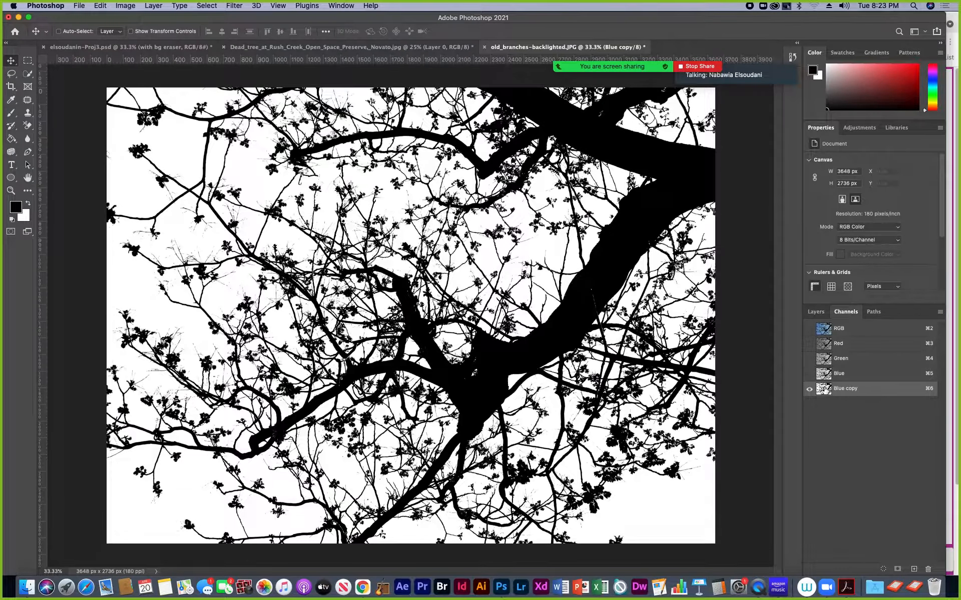
# Load Blue copy as a selection, then delete that channel and return to the layer list.
pyautogui.keyDown('super'); pyautogui.click(823, 390); pyautogui.keyUp('super')
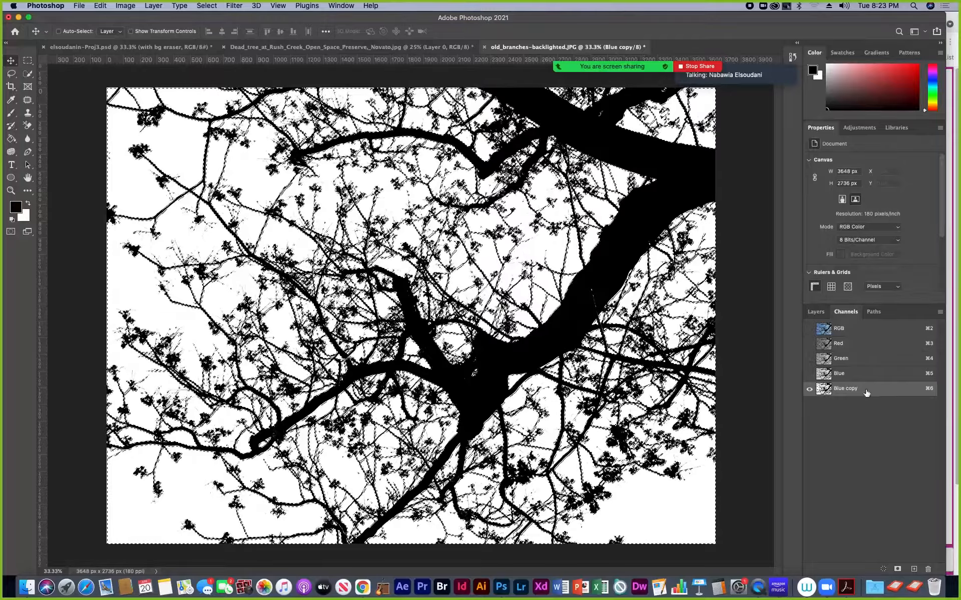
pyautogui.moveTo(888, 393); pyautogui.dragTo(928, 570)
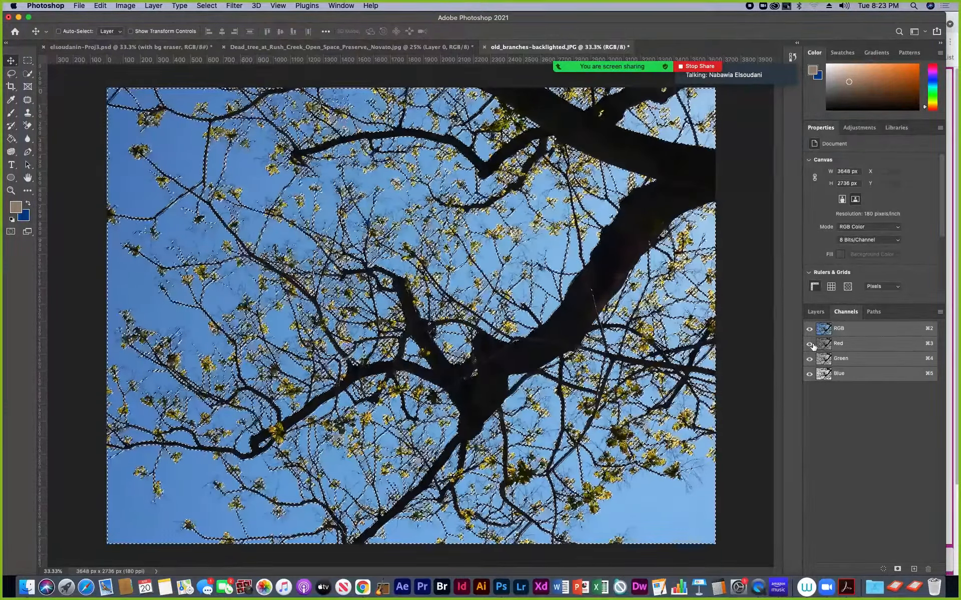
pyautogui.click(815, 313)
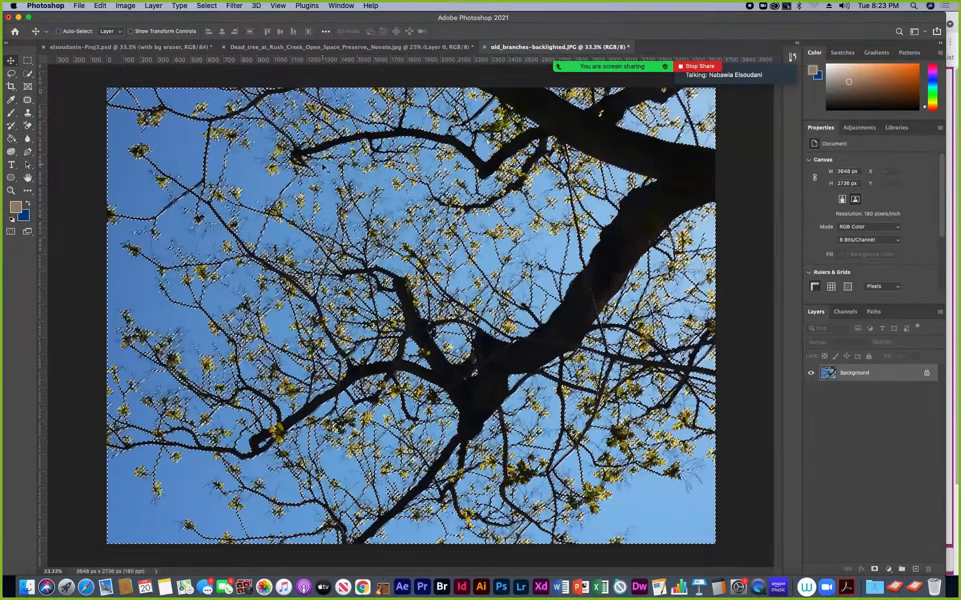
# Preview the loaded selection in Select and Mask and leave without applying anything.
pyautogui.click(206, 5)
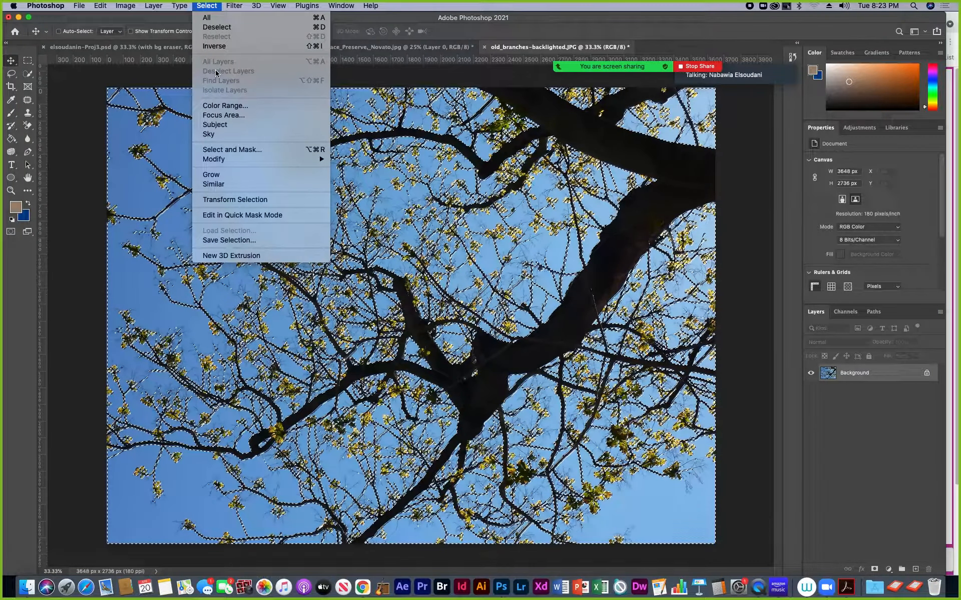
pyautogui.click(225, 151)
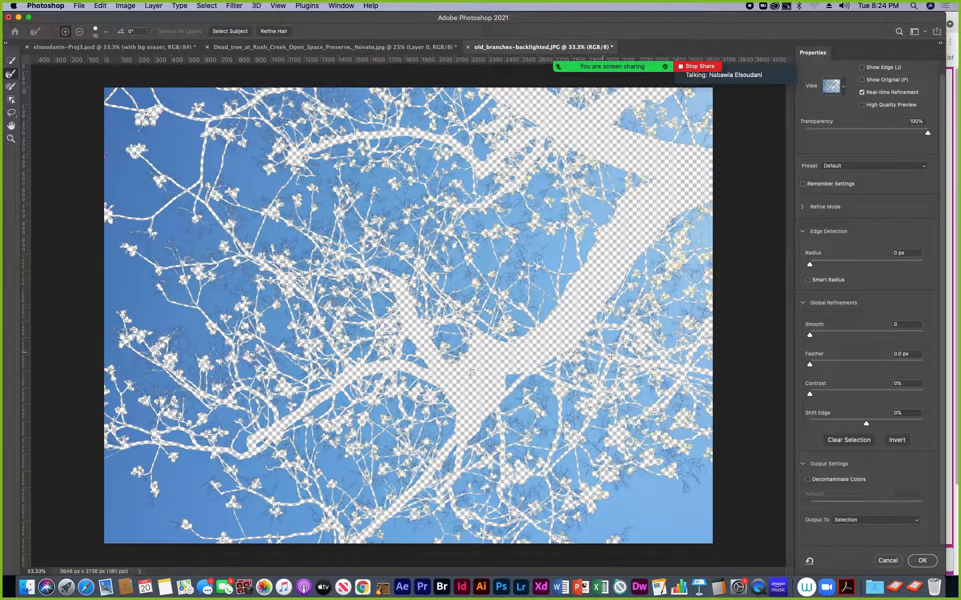
pyautogui.click(894, 562)
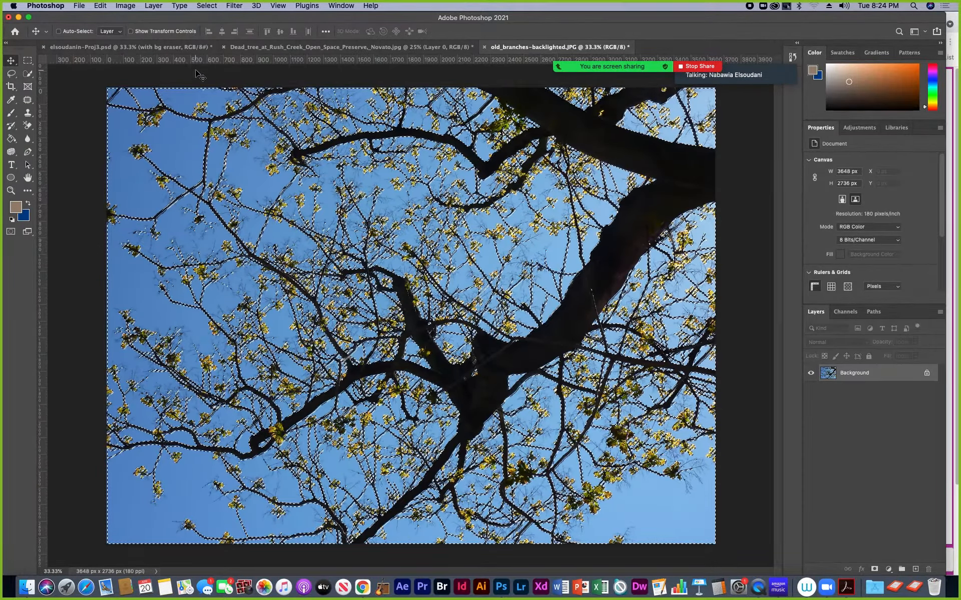
# Invert the selection so that the branches are selected instead of the sky.
pyautogui.click(207, 7)
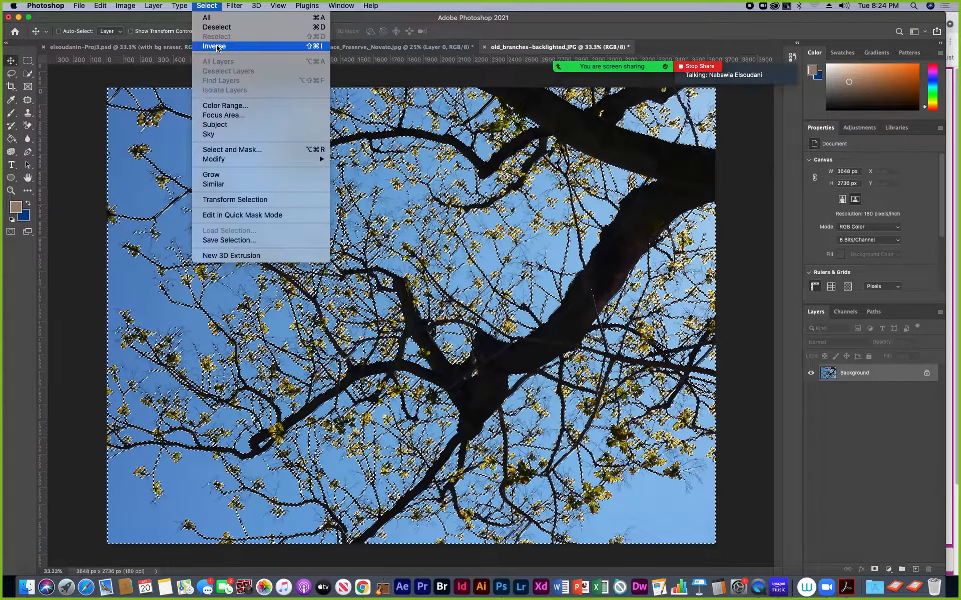
pyautogui.click(314, 47)
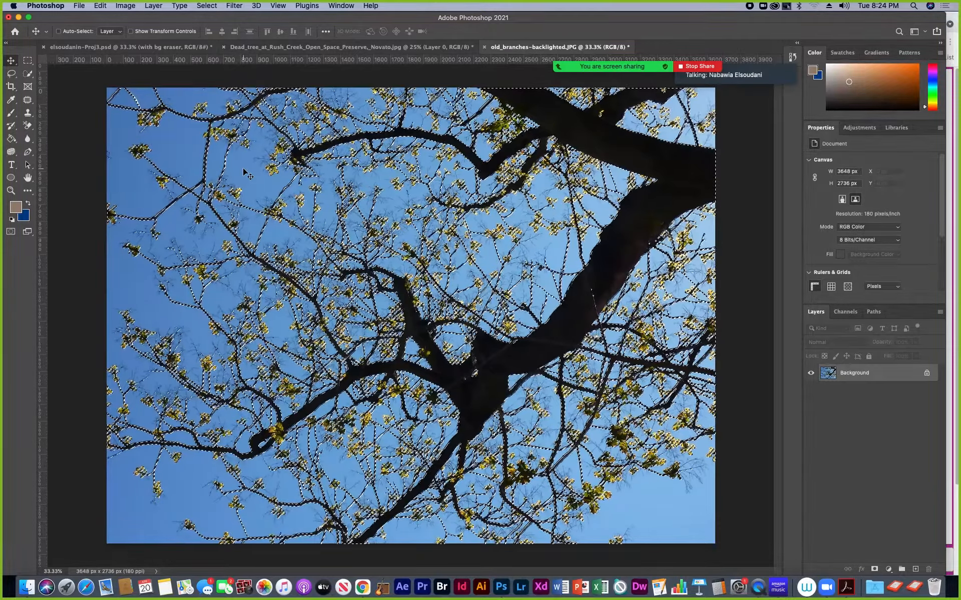
pyautogui.click(207, 6)
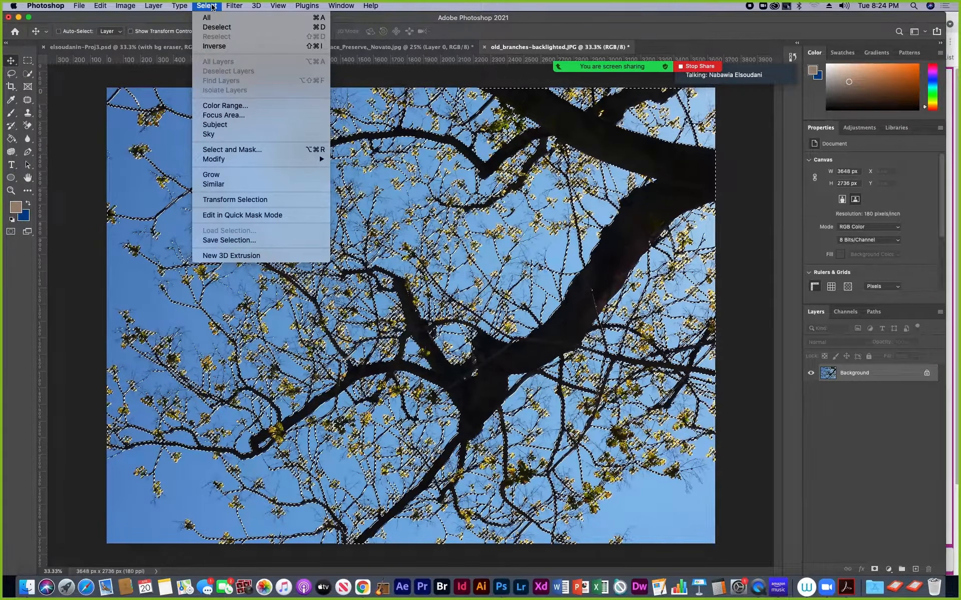
pyautogui.click(291, 48)
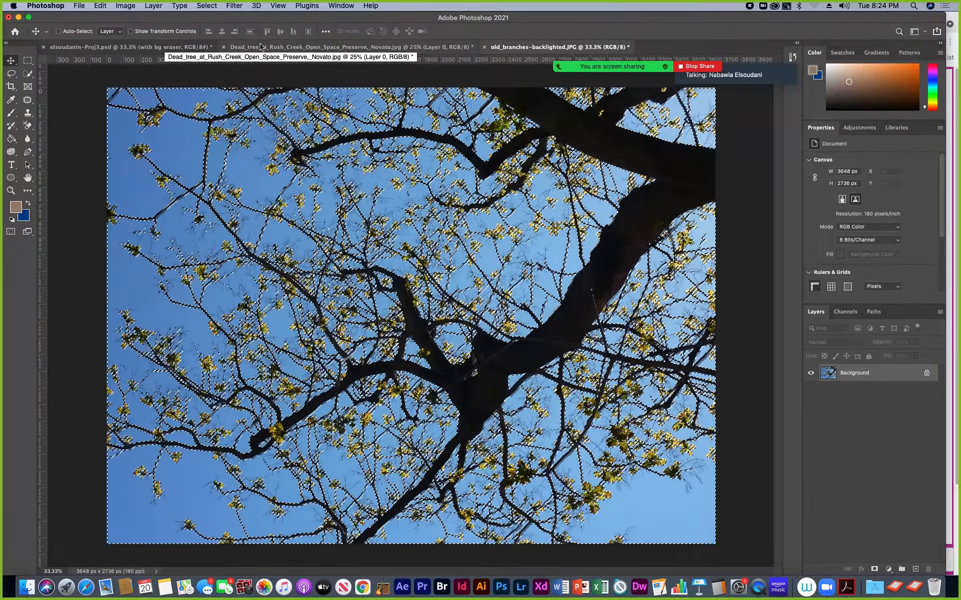
pyautogui.click(206, 6)
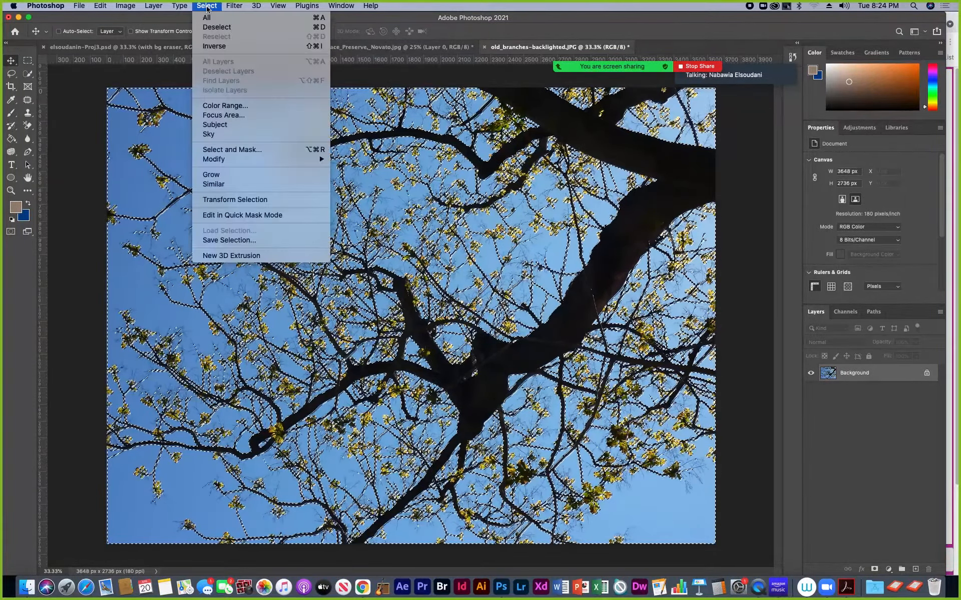
pyautogui.click(211, 46)
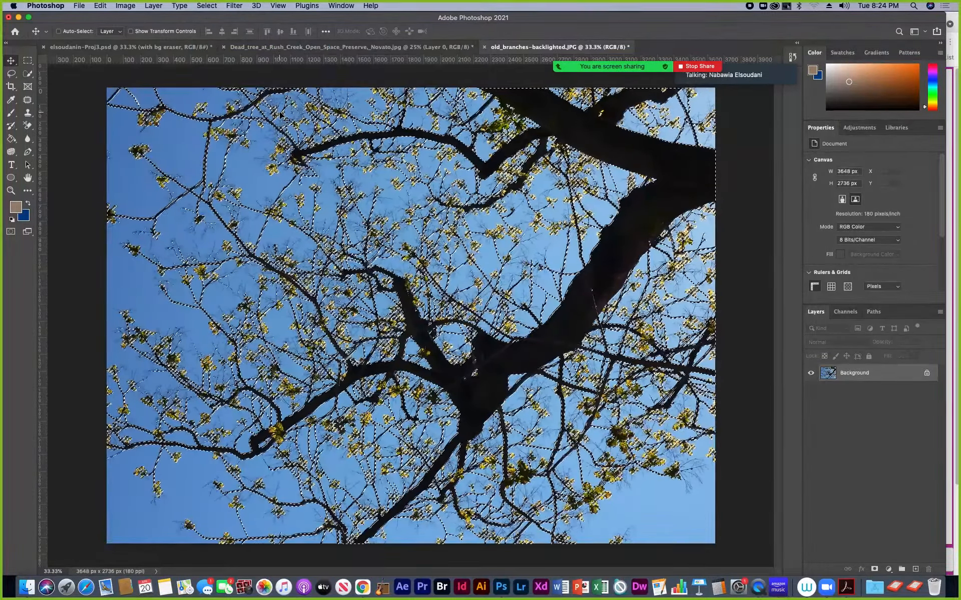
# Inspect the branch cut-out in Select and Mask using the Onion Skin view at 100% transparency.
pyautogui.click(214, 7)
pyautogui.click(236, 150)
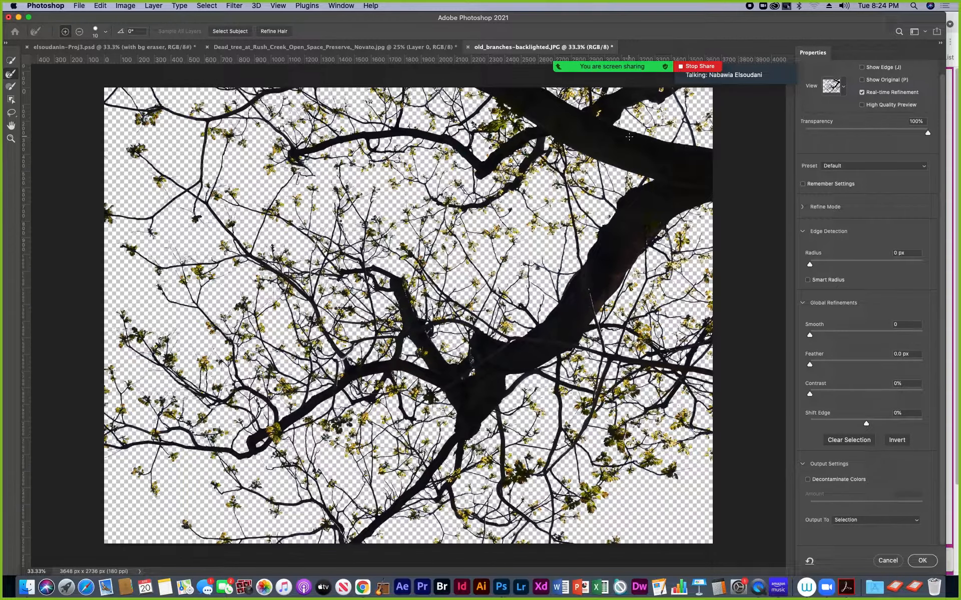
pyautogui.click(843, 89)
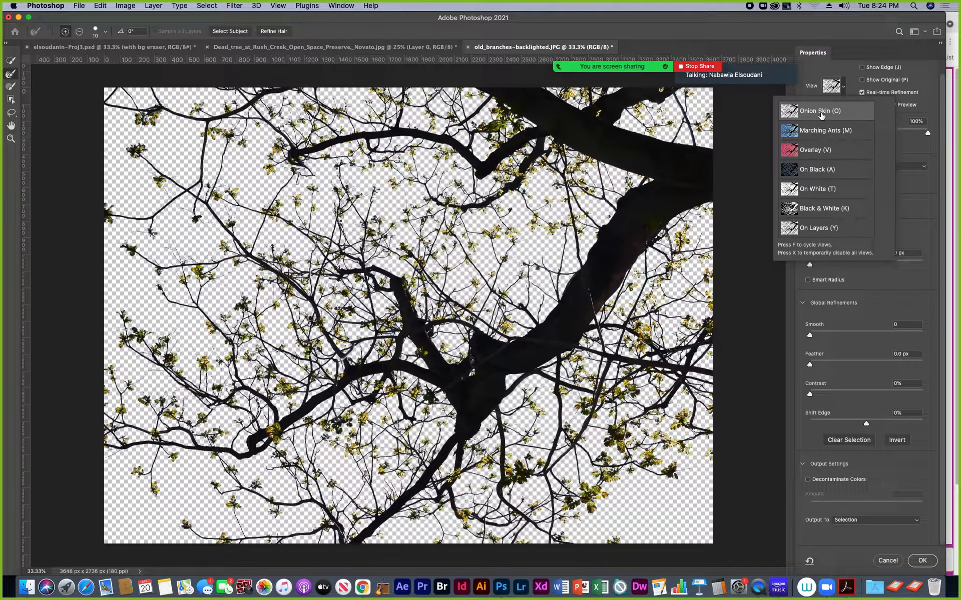
pyautogui.click(812, 72)
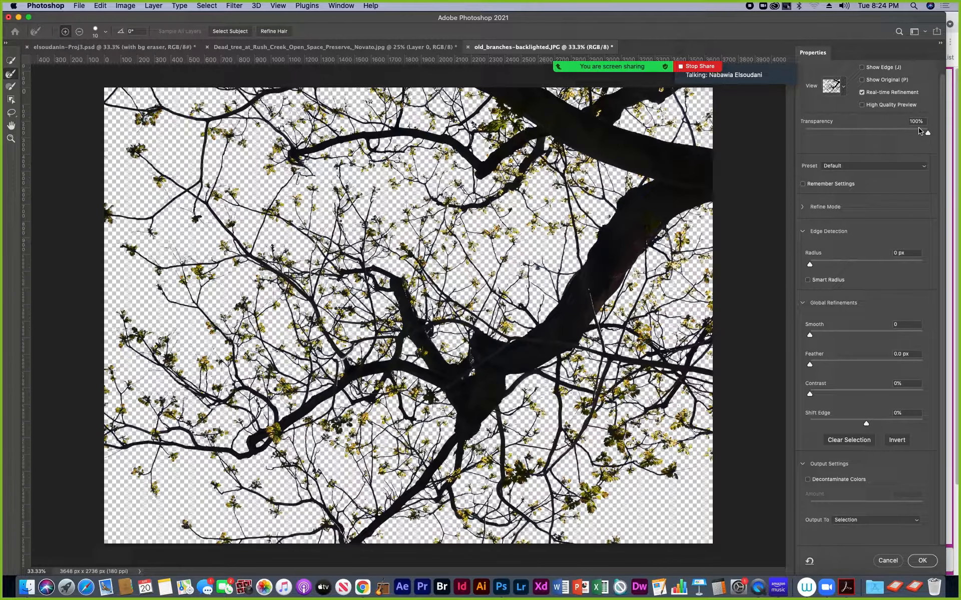
pyautogui.moveTo(927, 138)
pyautogui.mouseDown()
pyautogui.moveTo(859, 138)
pyautogui.moveTo(928, 138)
pyautogui.mouseUp()
pyautogui.press('super+plus')
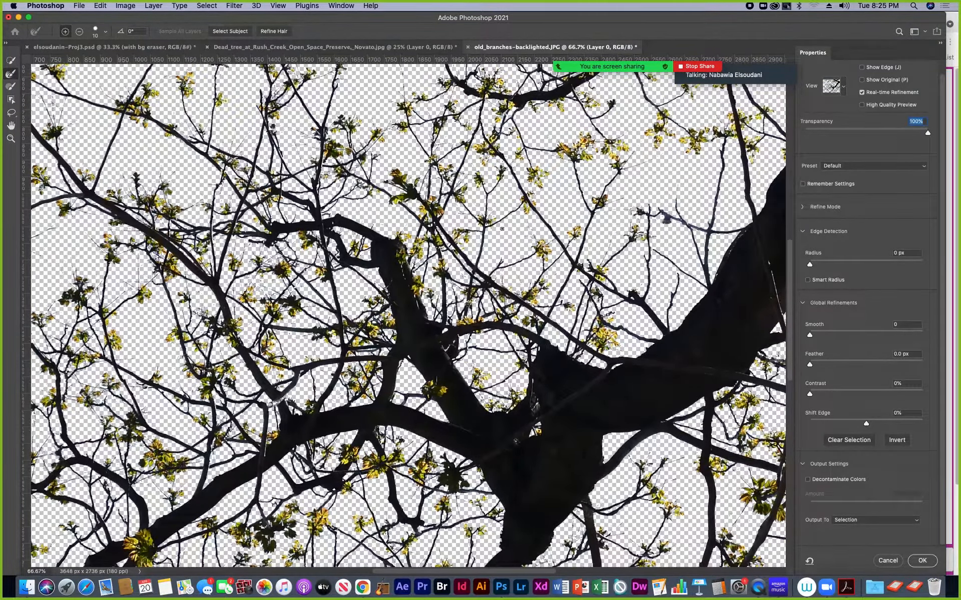
pyautogui.press('super+minus')
pyautogui.press('super+minus')
pyautogui.press('super+minus')
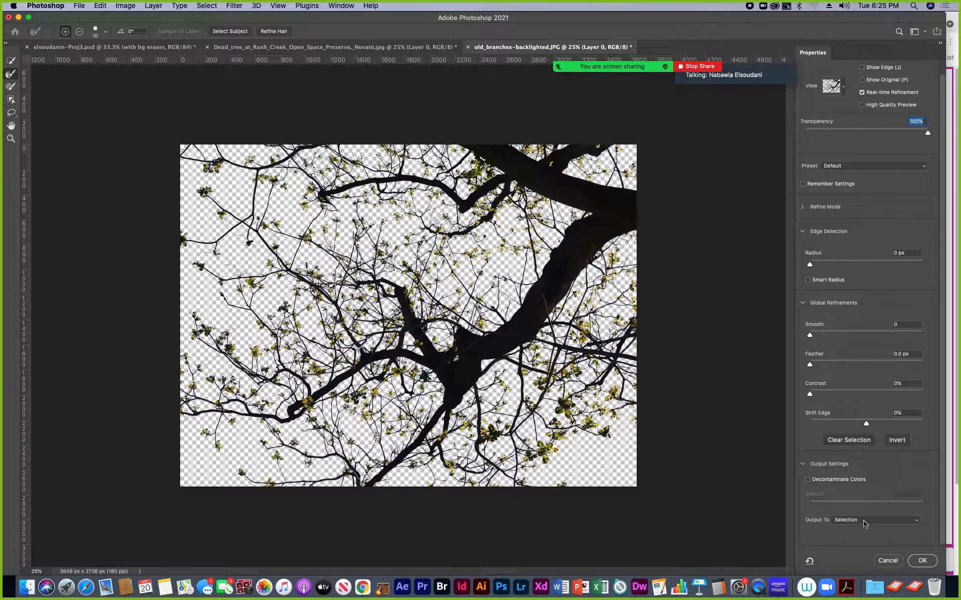
# Keep the Select and Mask output set to Selection and apply it.
pyautogui.click(917, 521)
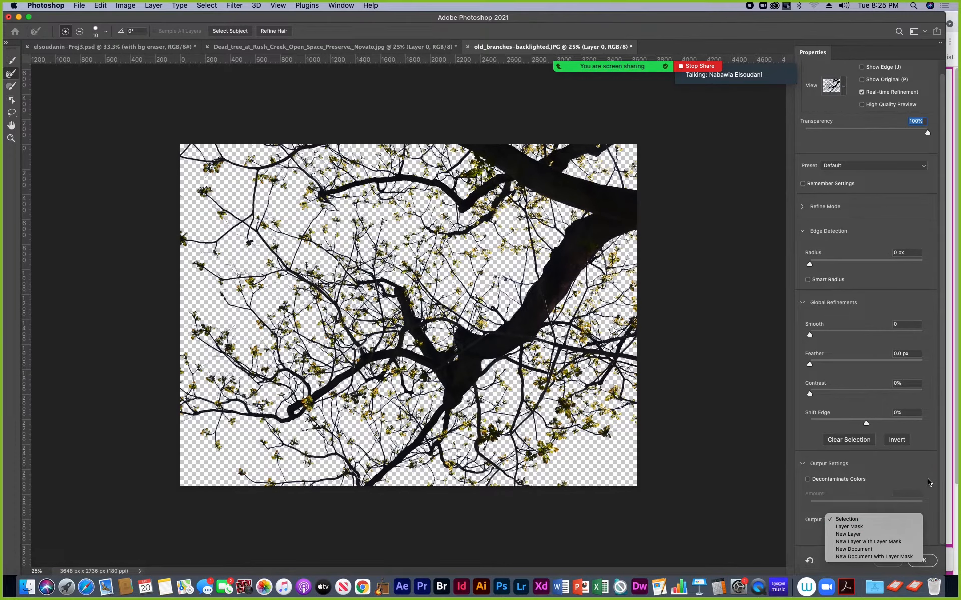
pyautogui.click(929, 483)
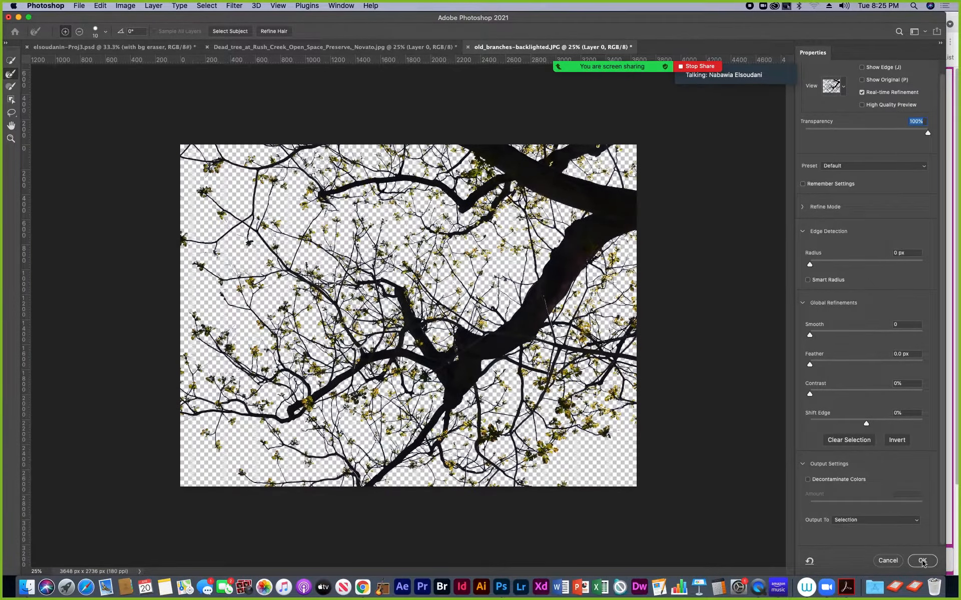
pyautogui.click(922, 561)
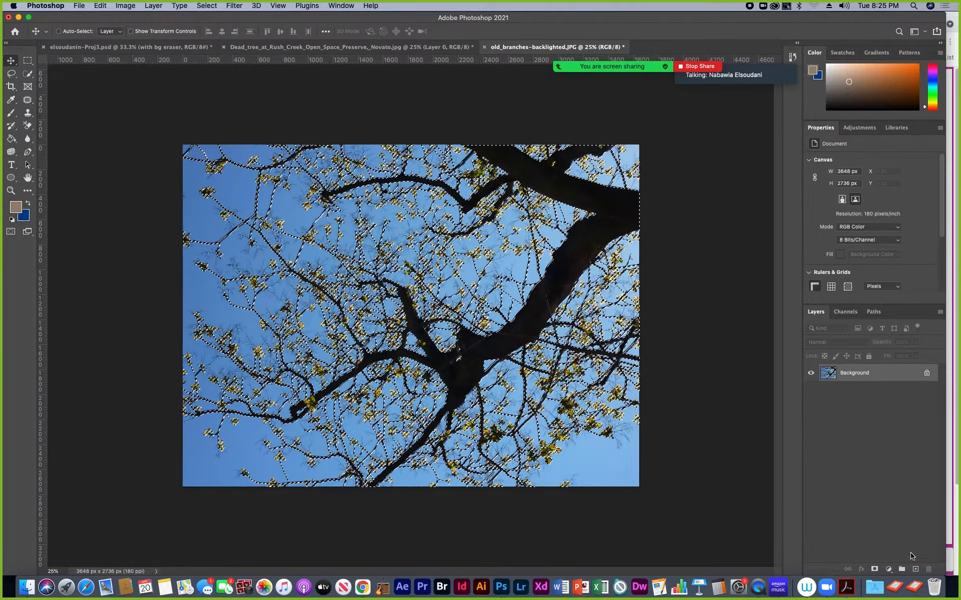
# Consult the layer mask notes in Acrobat, and back in Photoshop add a layer mask revealing only the selected branches.
pyautogui.click(846, 587)
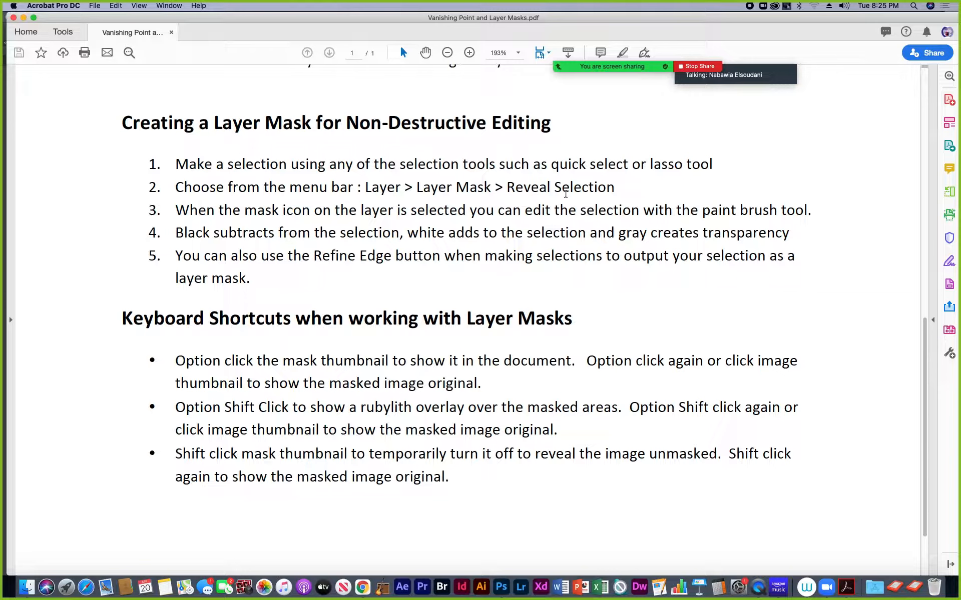
pyautogui.click(501, 586)
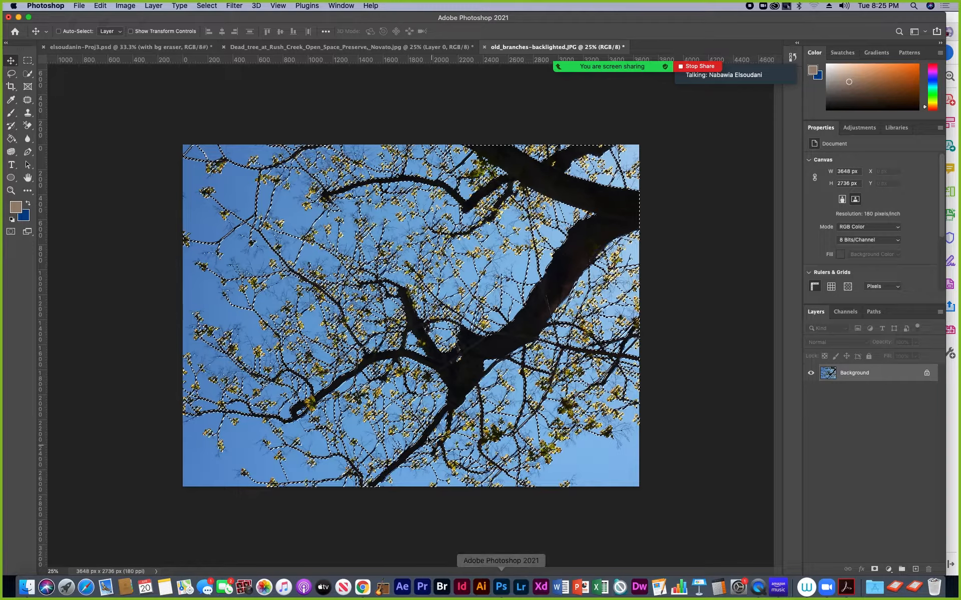
pyautogui.click(154, 5)
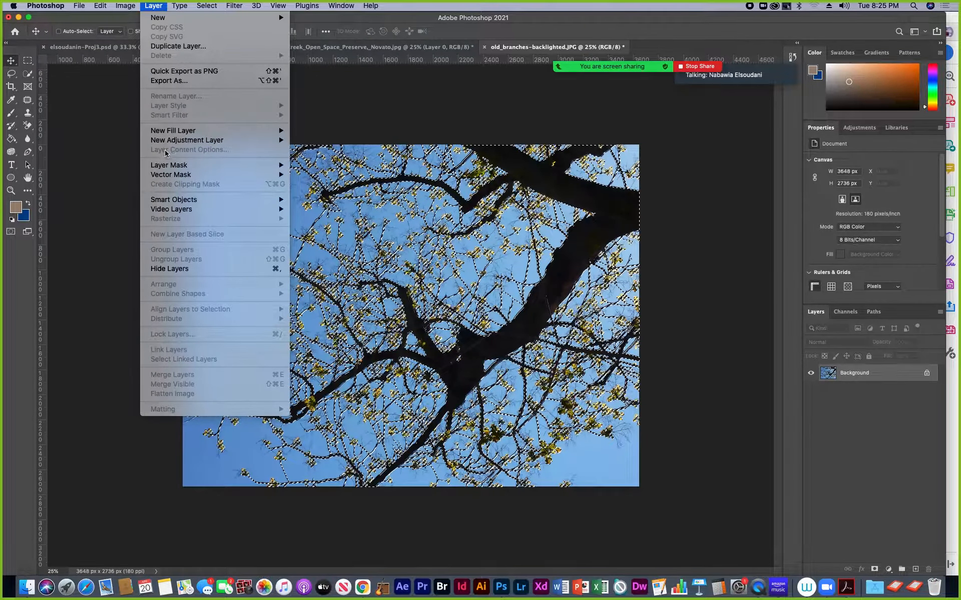
pyautogui.moveTo(173, 170)
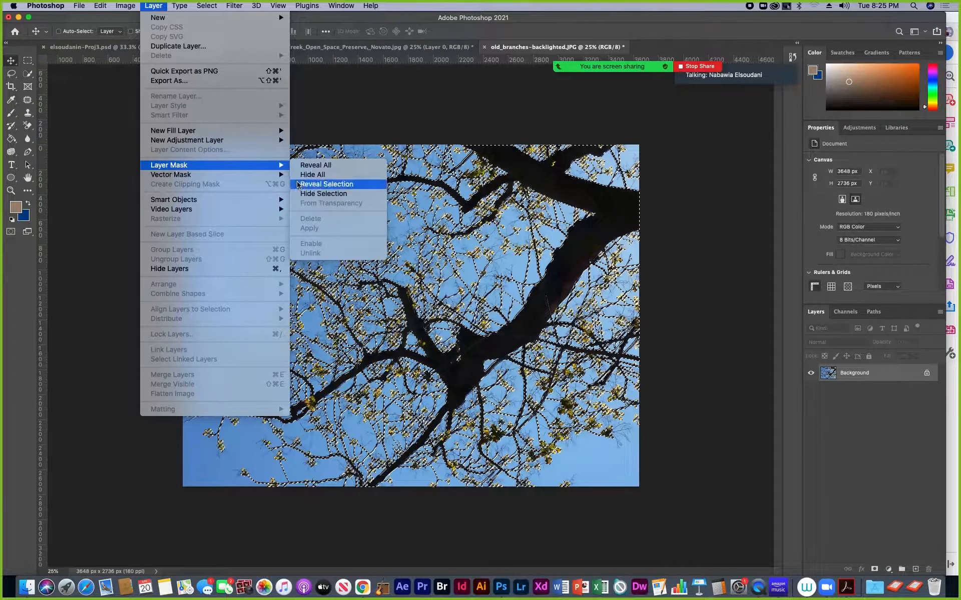
pyautogui.click(326, 185)
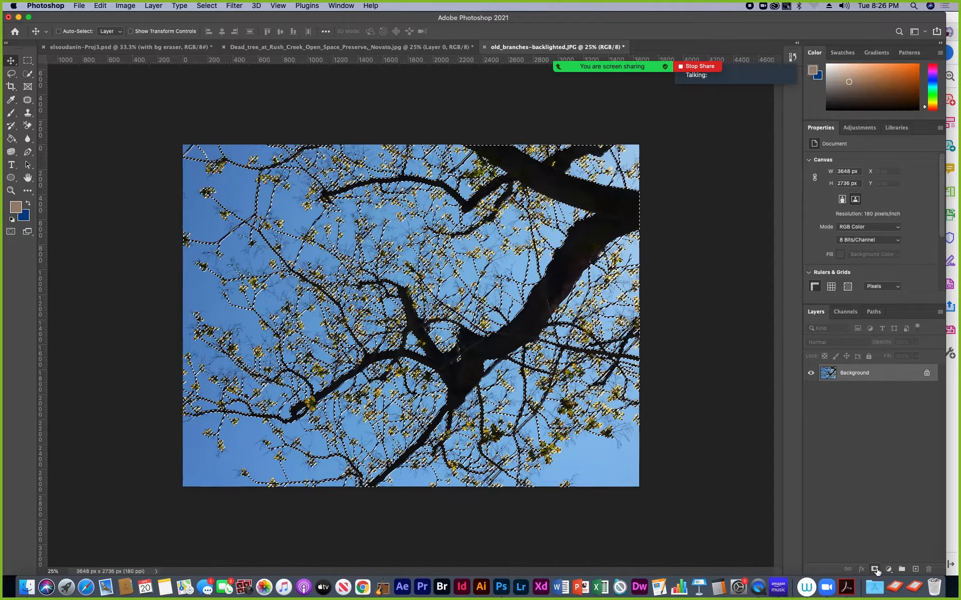
pyautogui.click(875, 570)
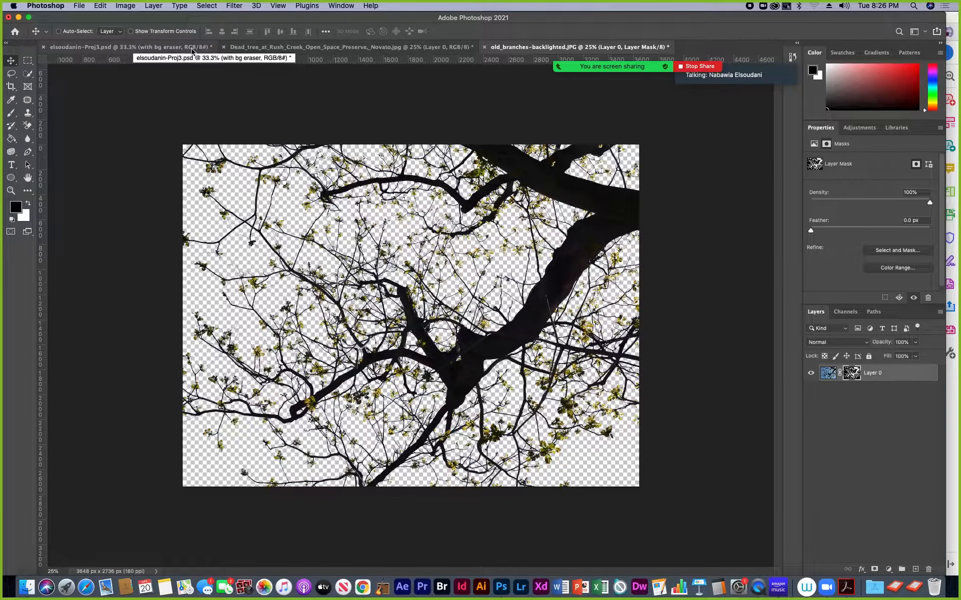
# Switch to the bat boy composite document.
pyautogui.click(79, 6)
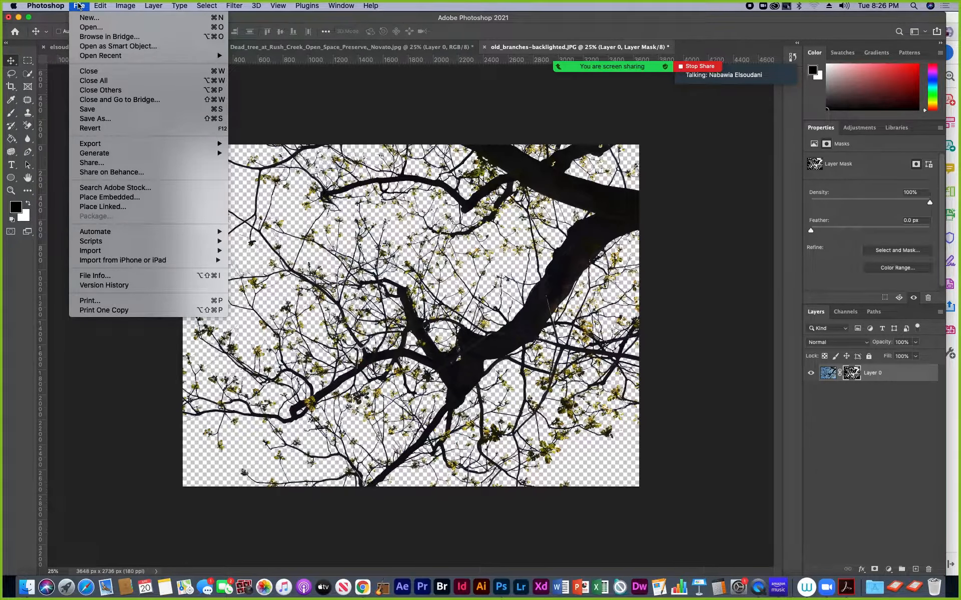
pyautogui.click(273, 48)
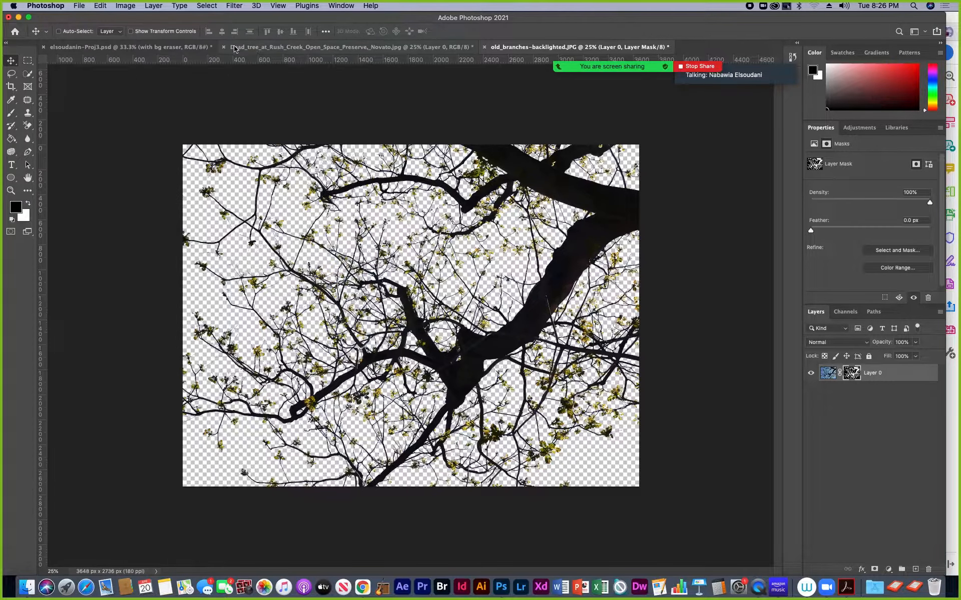
pyautogui.click(164, 48)
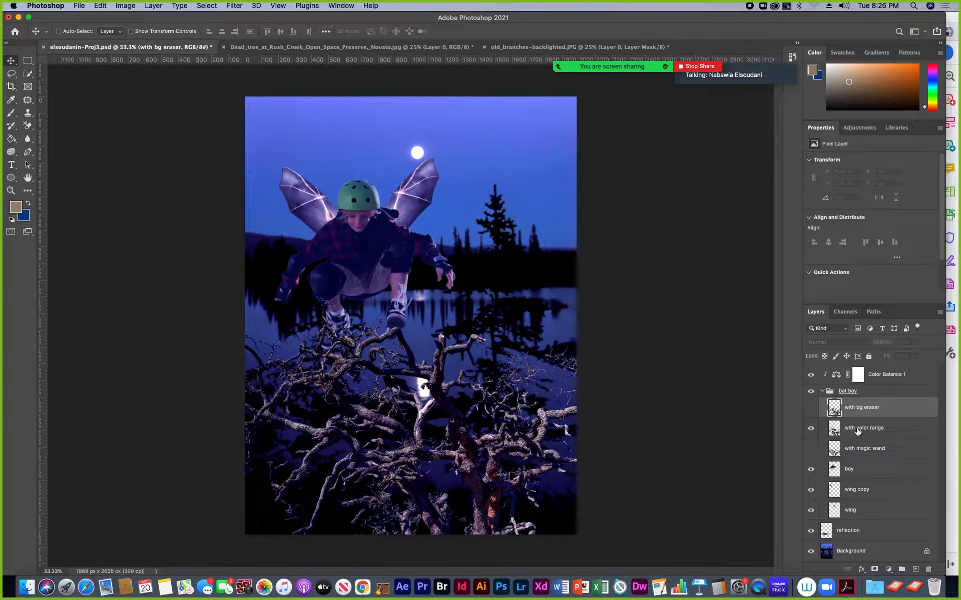
# Move the "with color range" branches layer down and to the right, to about X -320 px, Y 1278 px, and save the composite.
pyautogui.click(857, 431)
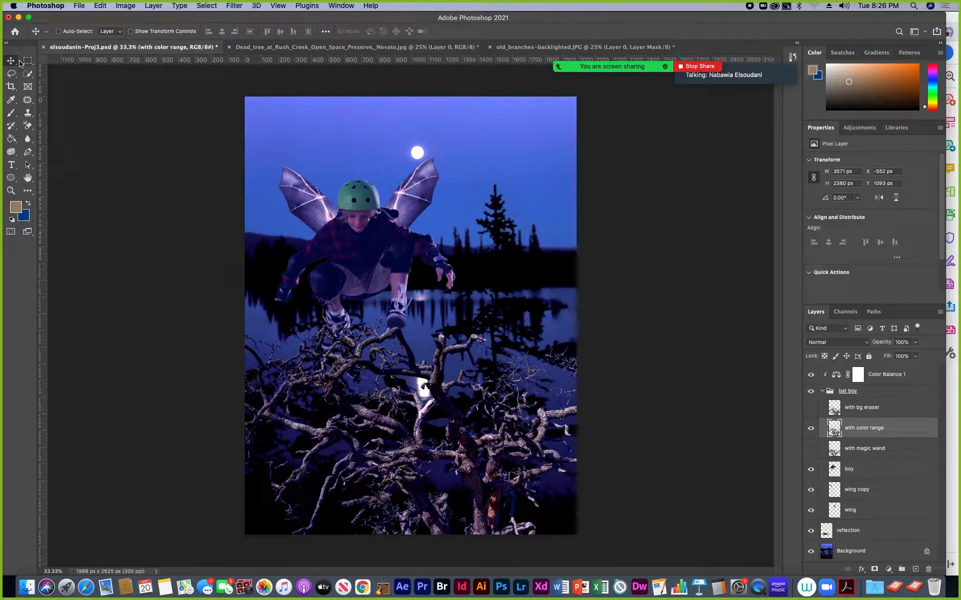
pyautogui.moveTo(384, 360); pyautogui.dragTo(421, 395)
pyautogui.click(79, 5)
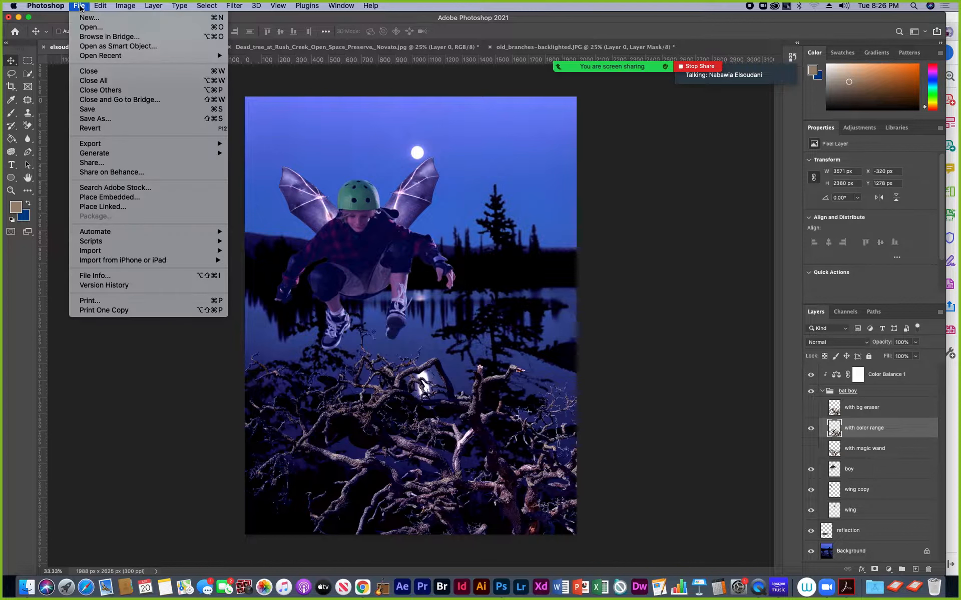
pyautogui.click(94, 111)
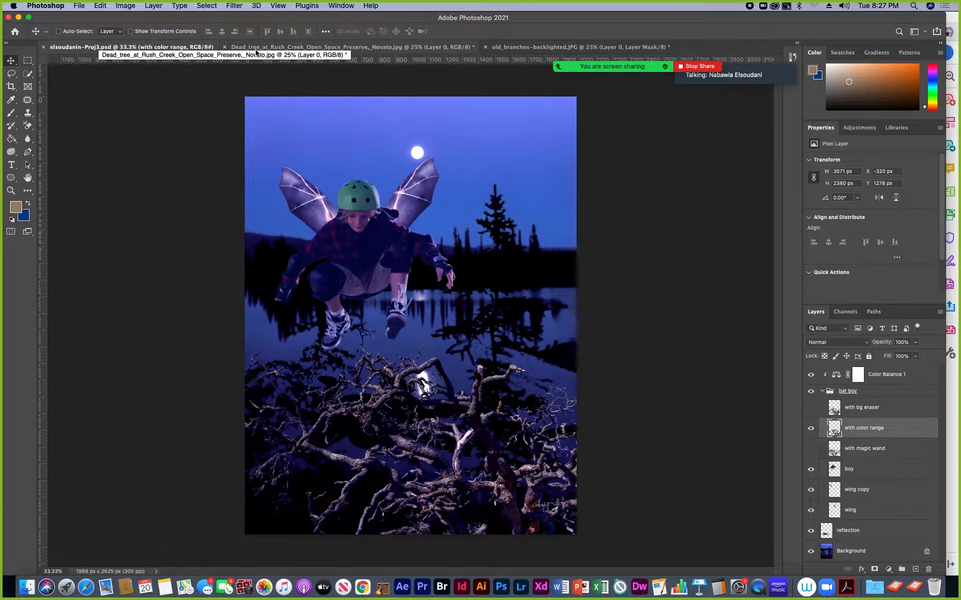
# Close the dead tree and backlit branches images without saving their changes, and close the bat boy composite too.
pyautogui.click(232, 48)
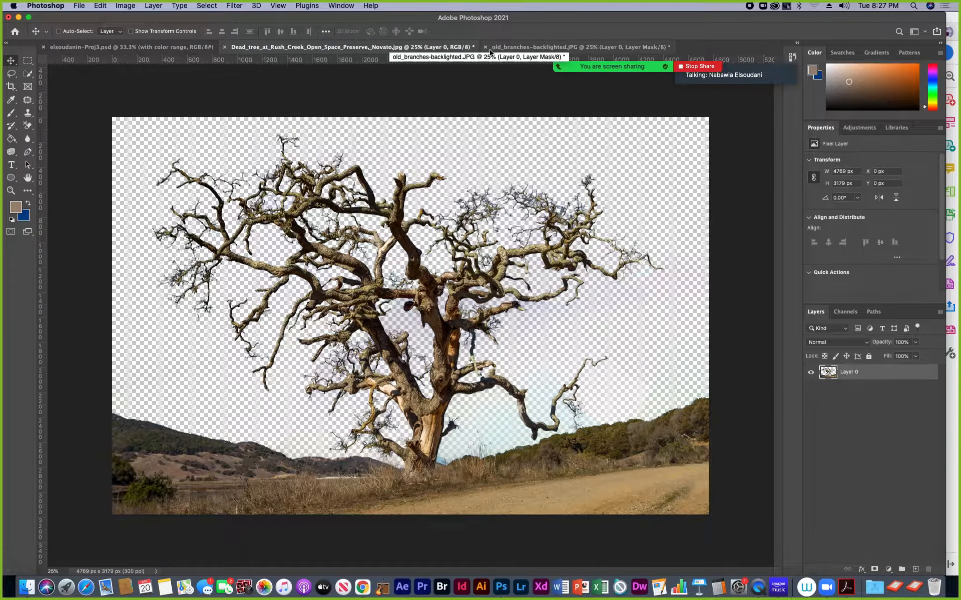
pyautogui.click(505, 48)
pyautogui.click(326, 49)
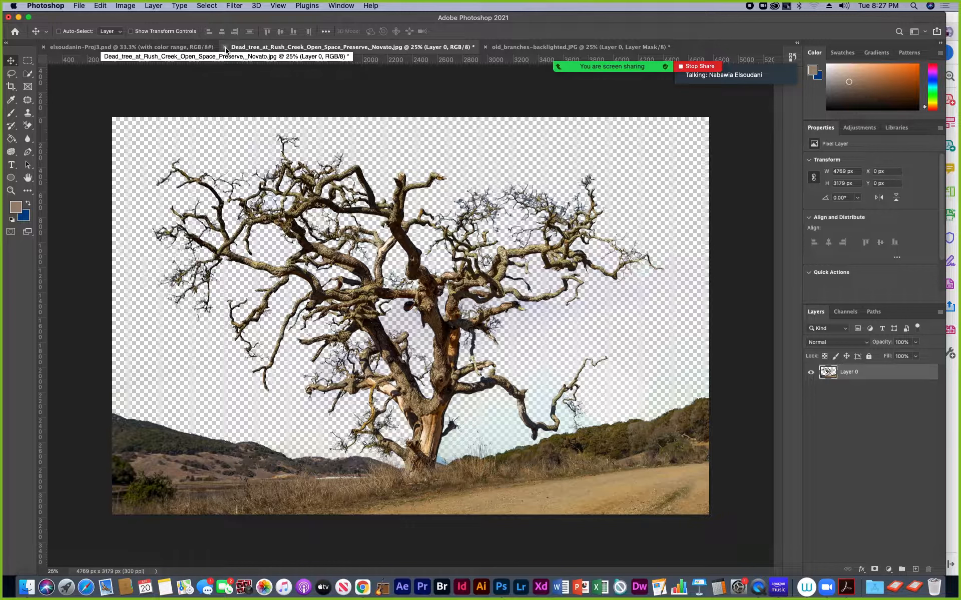
pyautogui.click(225, 48)
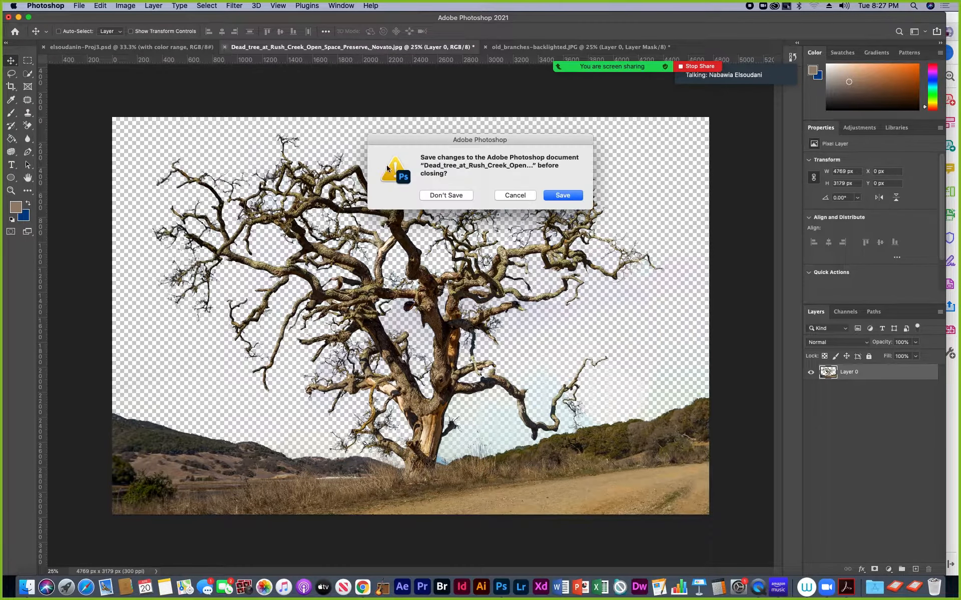
pyautogui.click(441, 197)
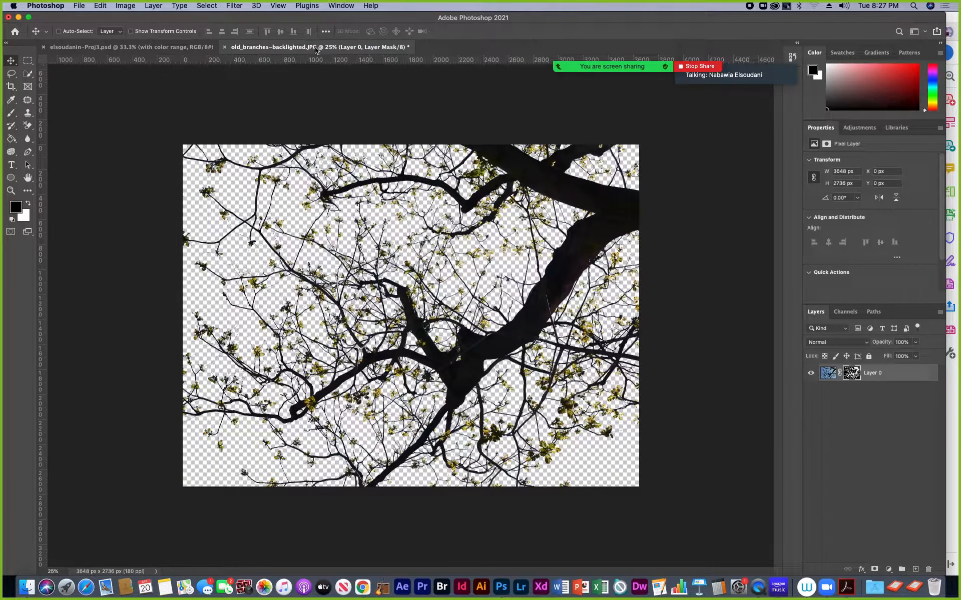
pyautogui.click(225, 47)
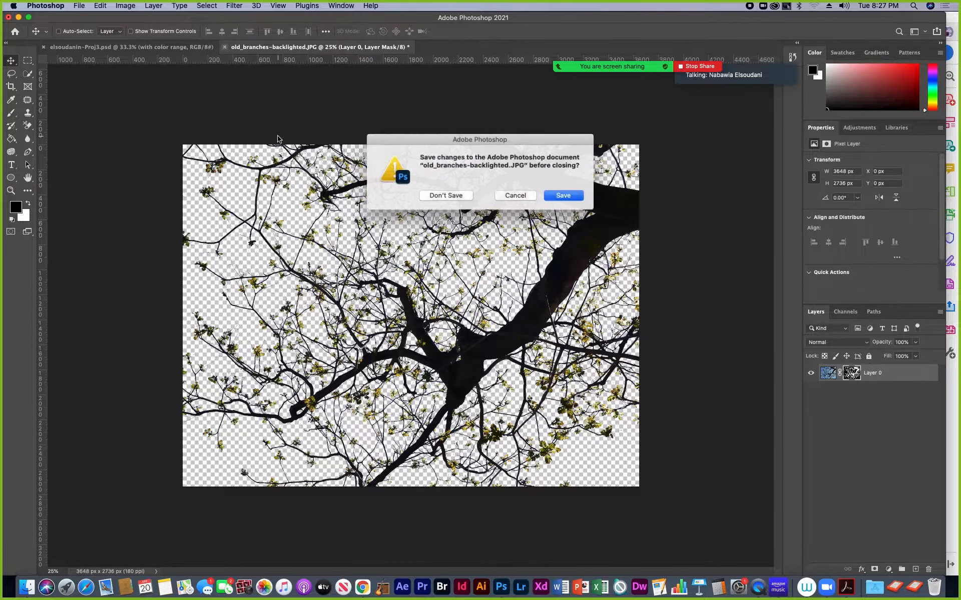
pyautogui.click(454, 195)
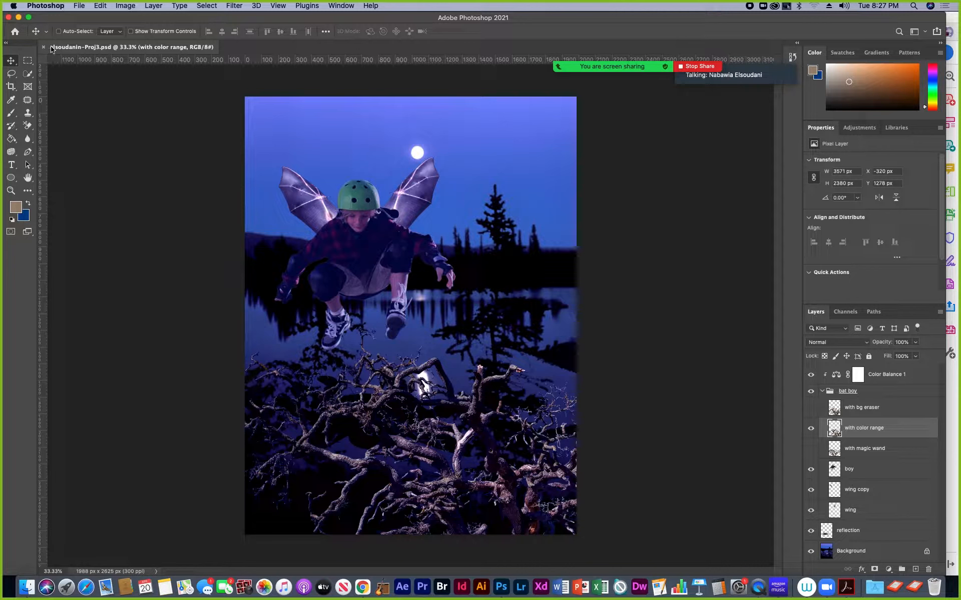
pyautogui.click(43, 47)
# Open tigers-40a.psd, the Agent-Provocateur dancer photo and noid-2011_Bayside_Stage_Design_11.jpg together from the Circus Dancer folder.
pyautogui.click(80, 6)
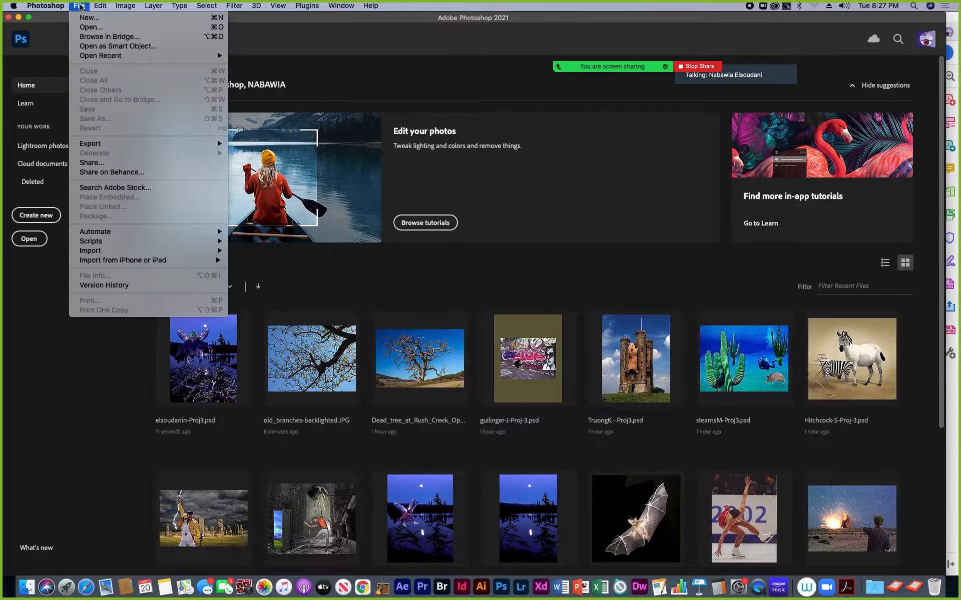
pyautogui.click(92, 28)
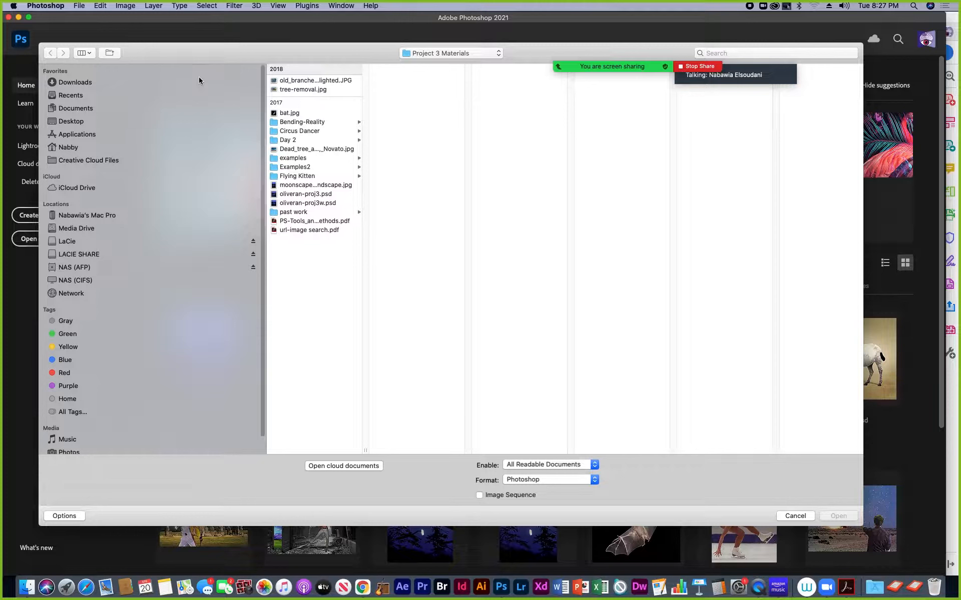
pyautogui.click(296, 132)
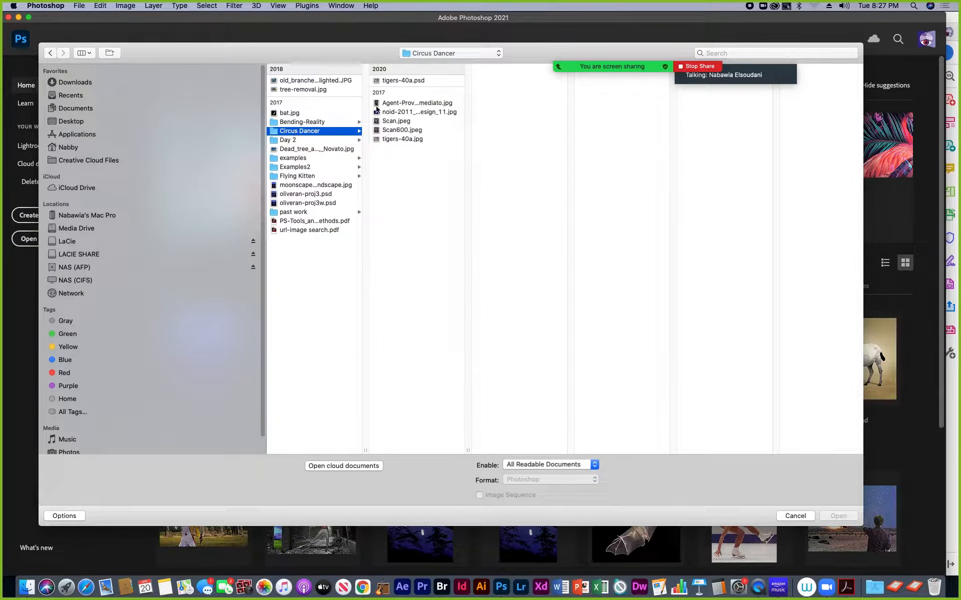
pyautogui.click(399, 81)
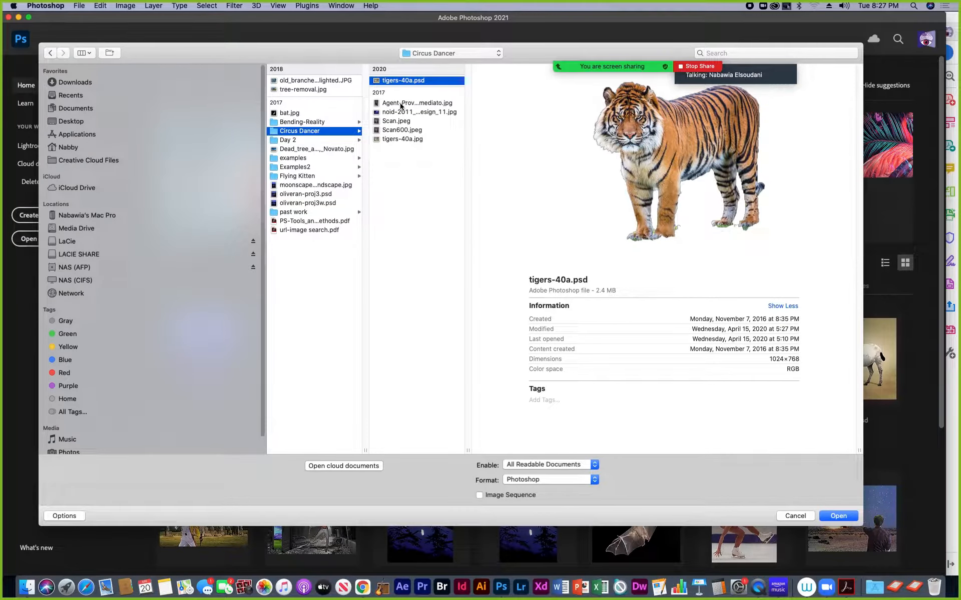
pyautogui.click(402, 103)
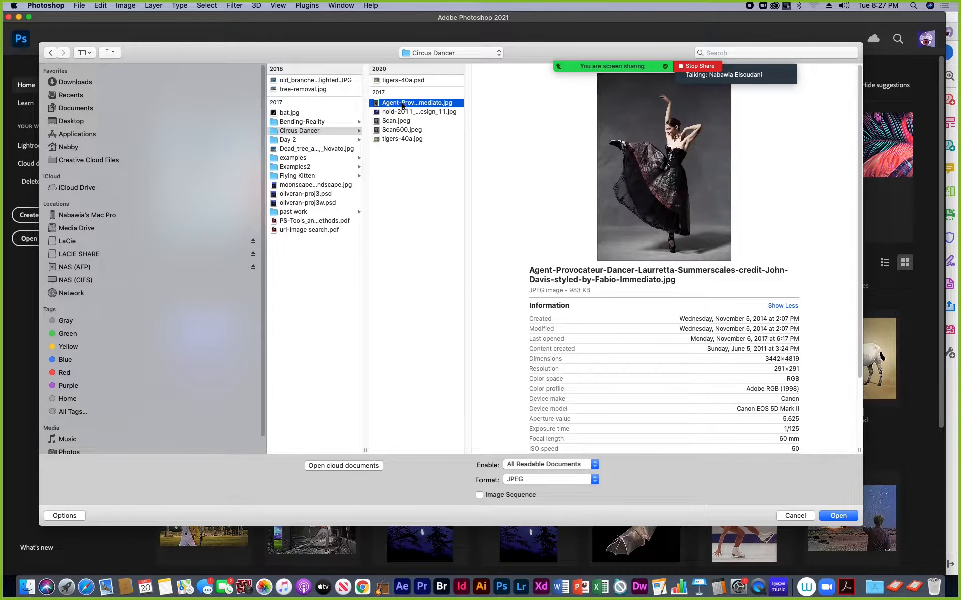
pyautogui.click(390, 131)
pyautogui.click(390, 121)
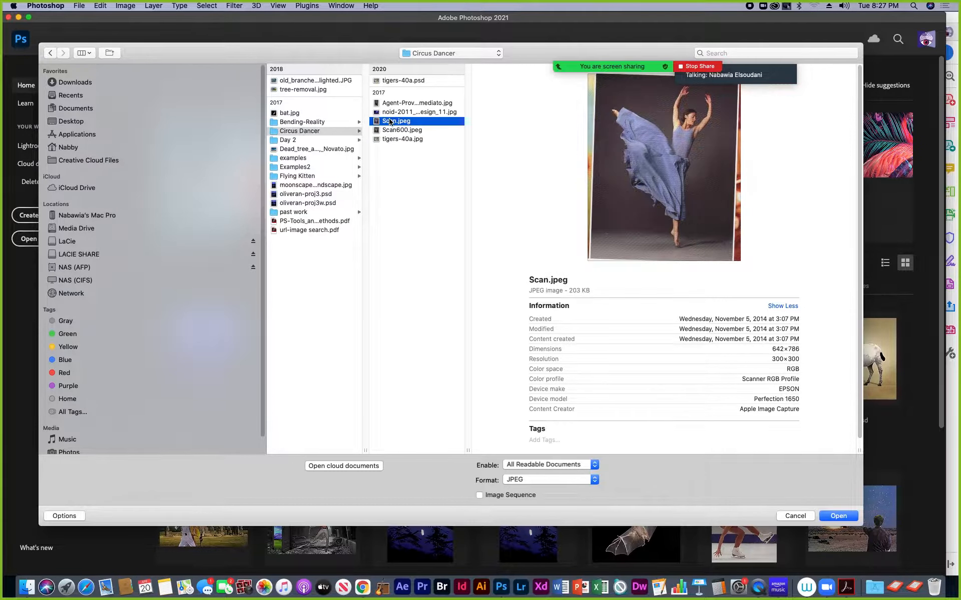
pyautogui.click(393, 113)
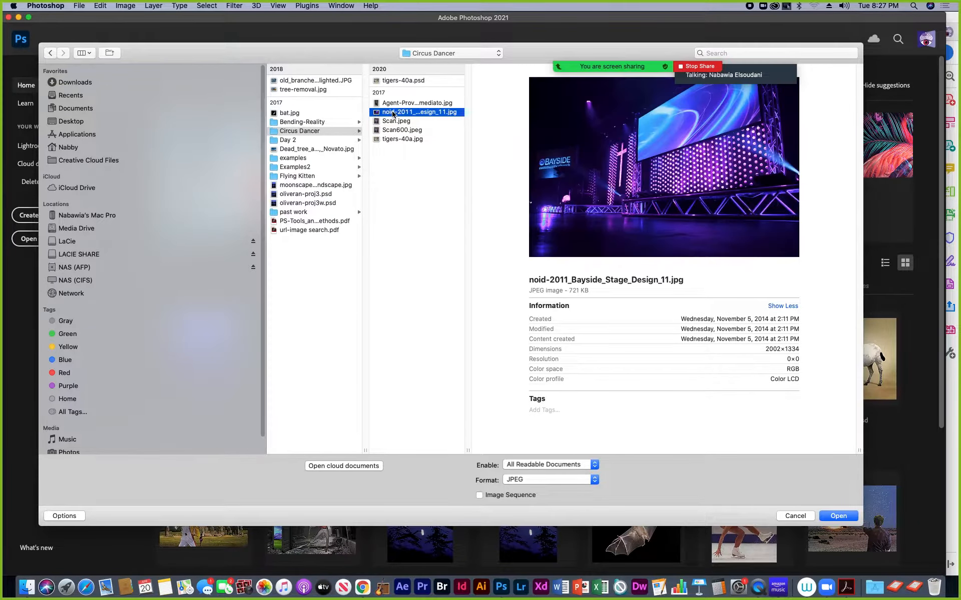
pyautogui.keyDown('shift'); pyautogui.click(392, 81); pyautogui.keyUp('shift')
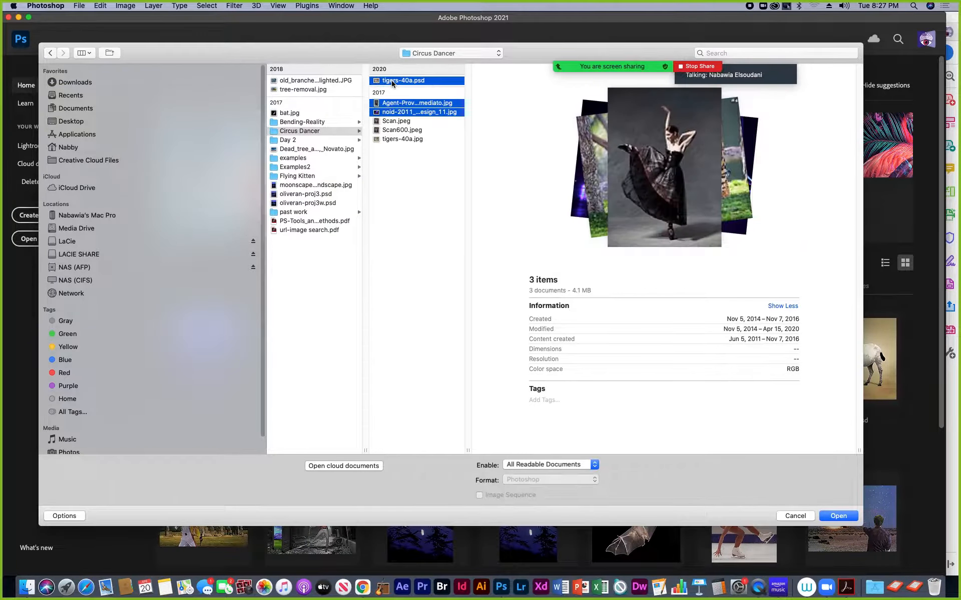
pyautogui.click(844, 516)
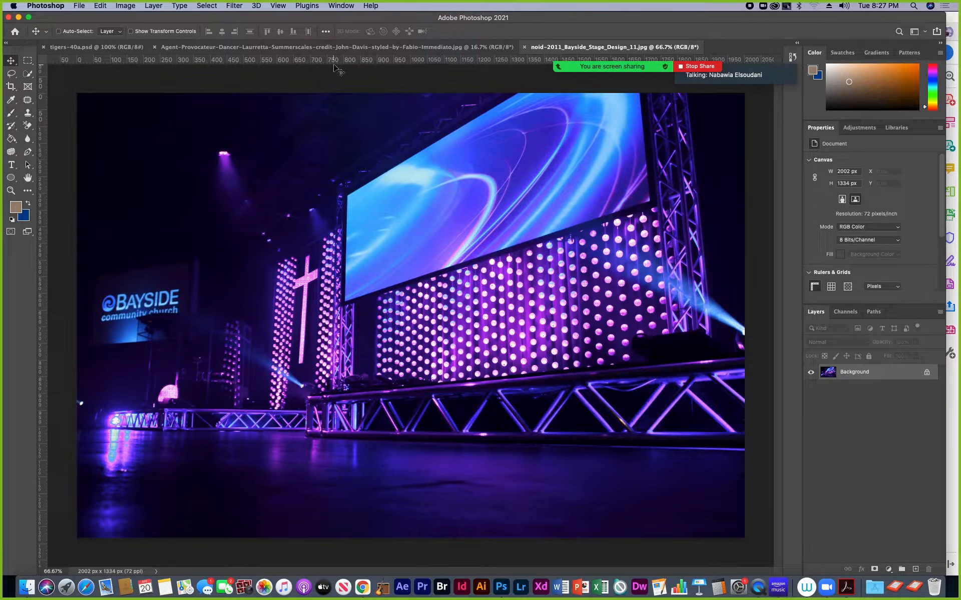
# Look over the opened images and the eraser tool variants, and return to the tiger image with the Move tool active.
pyautogui.hotkey('ctrl', 'Tab')
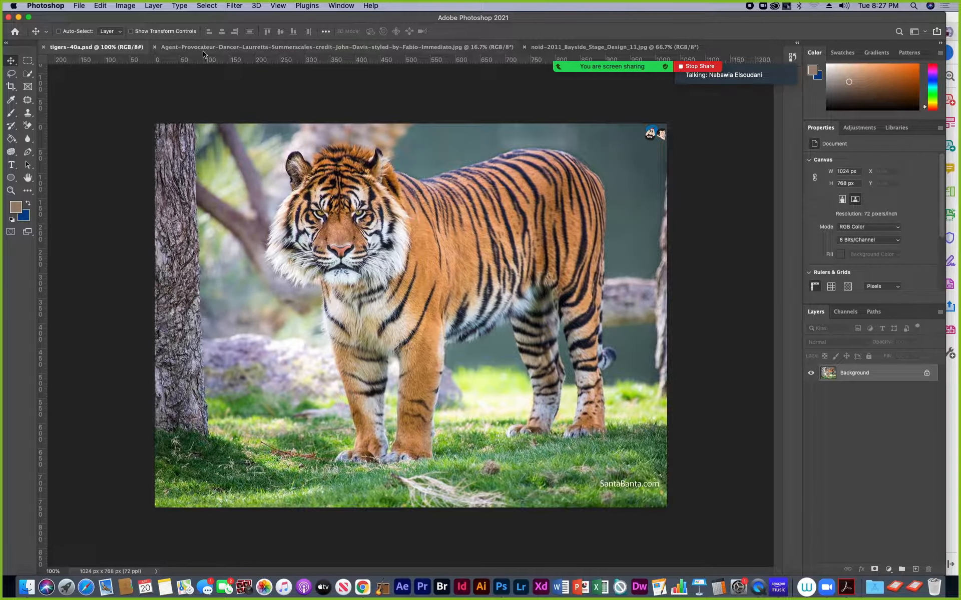
pyautogui.click(220, 50)
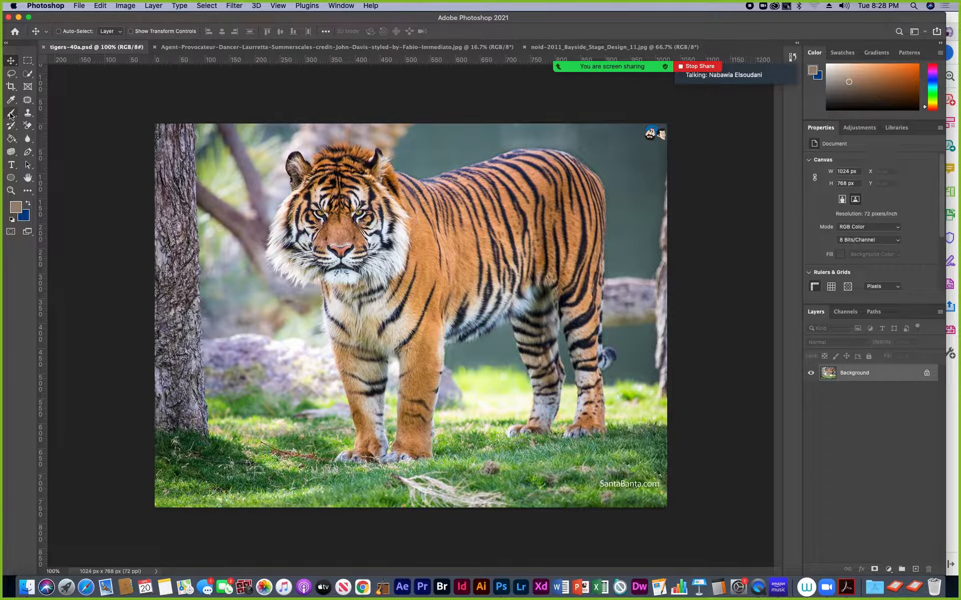
pyautogui.click(28, 125)
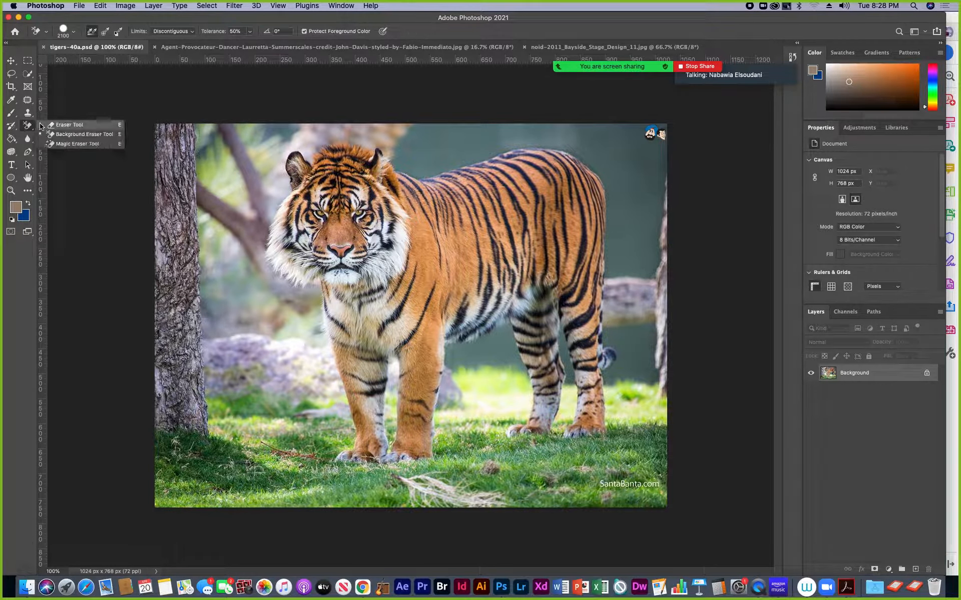
pyautogui.click(50, 125)
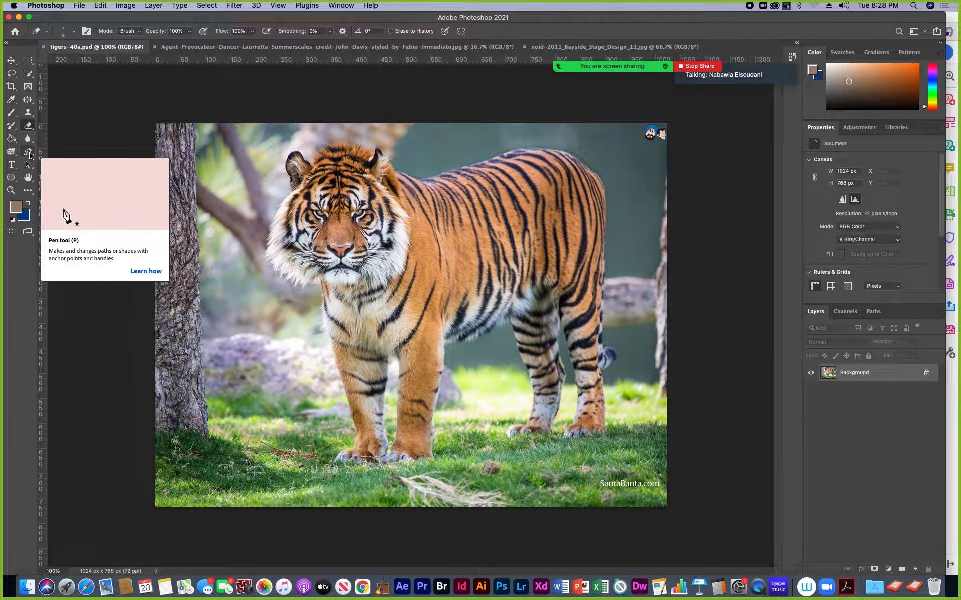
pyautogui.click(11, 61)
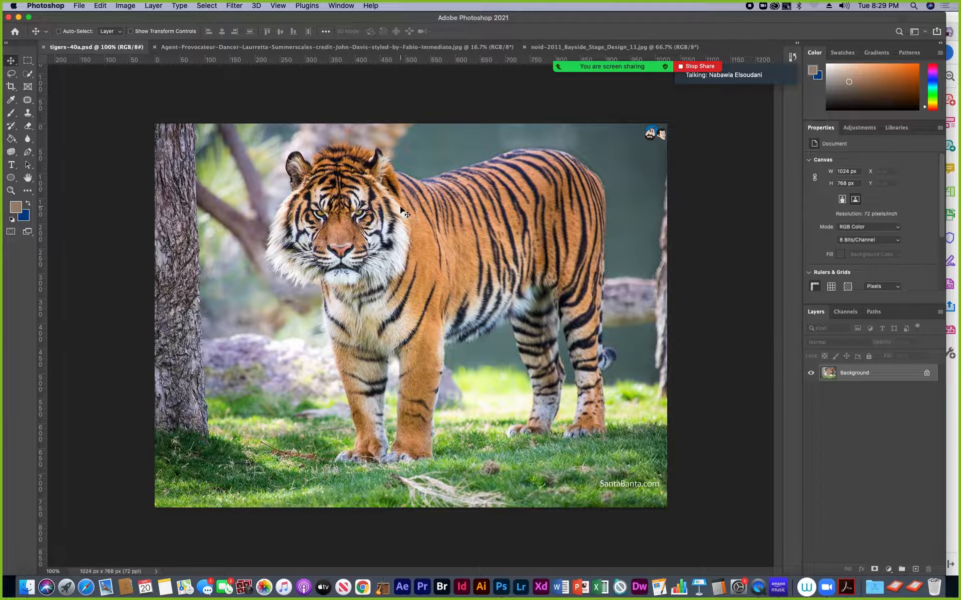
# Load the saved Tiger Selection channel as a new selection and convert it into a work path.
pyautogui.click(207, 5)
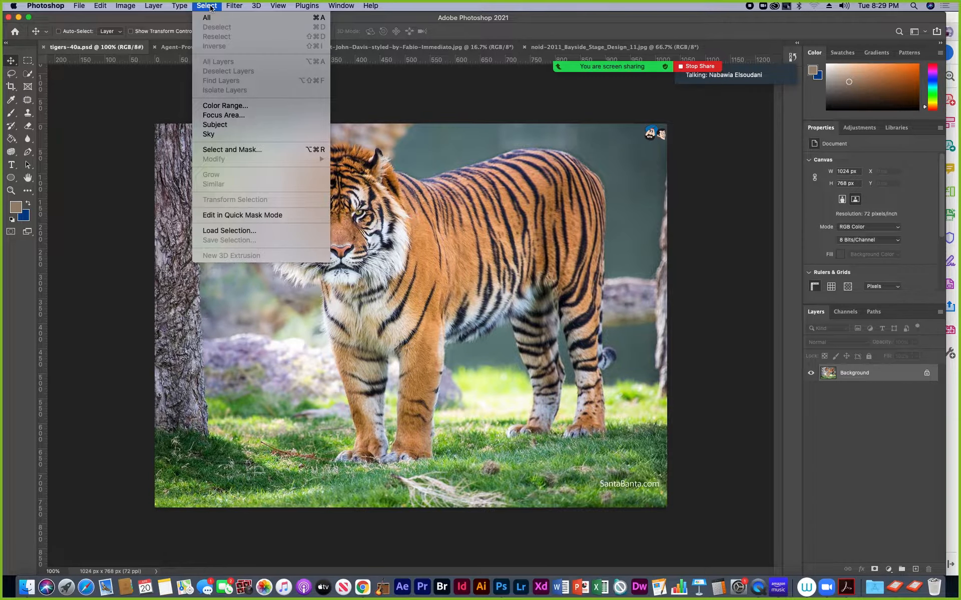
pyautogui.click(226, 231)
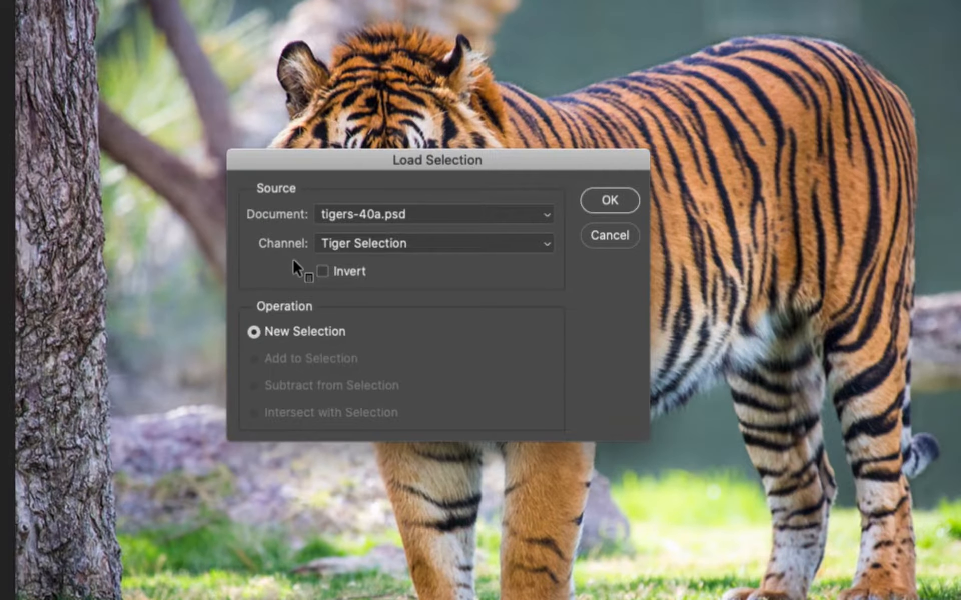
pyautogui.click(533, 248)
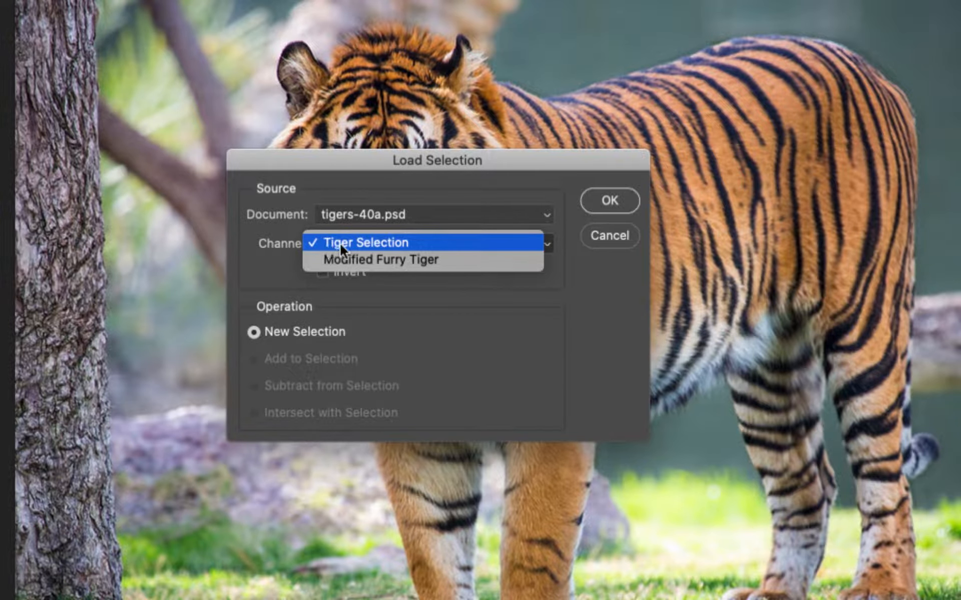
pyautogui.click(278, 235)
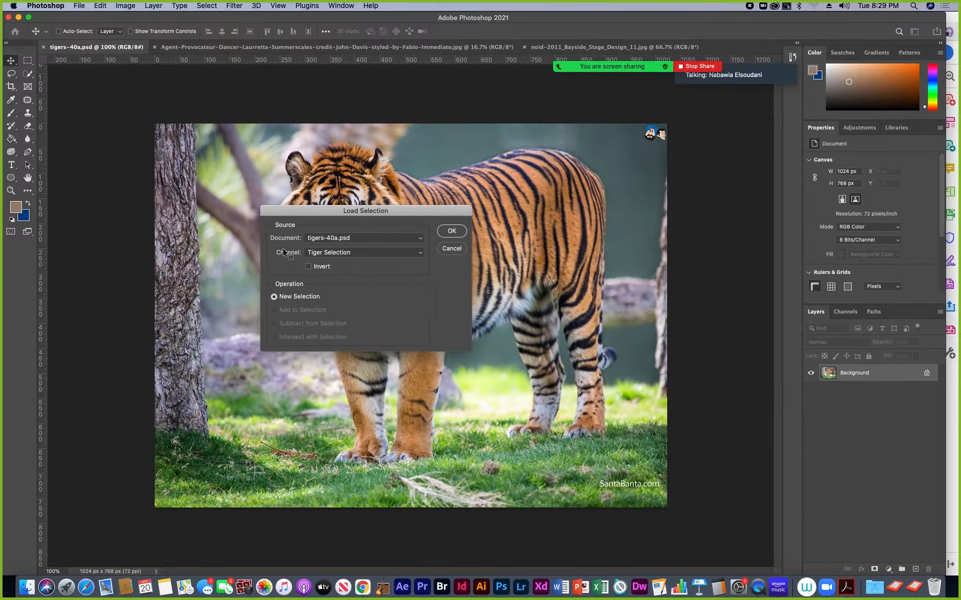
pyautogui.click(452, 232)
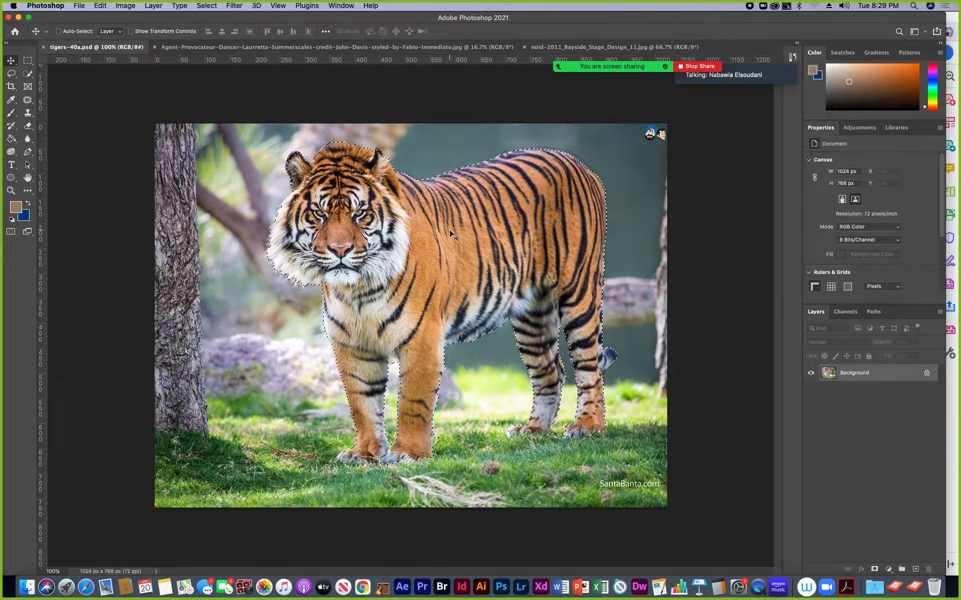
pyautogui.click(873, 312)
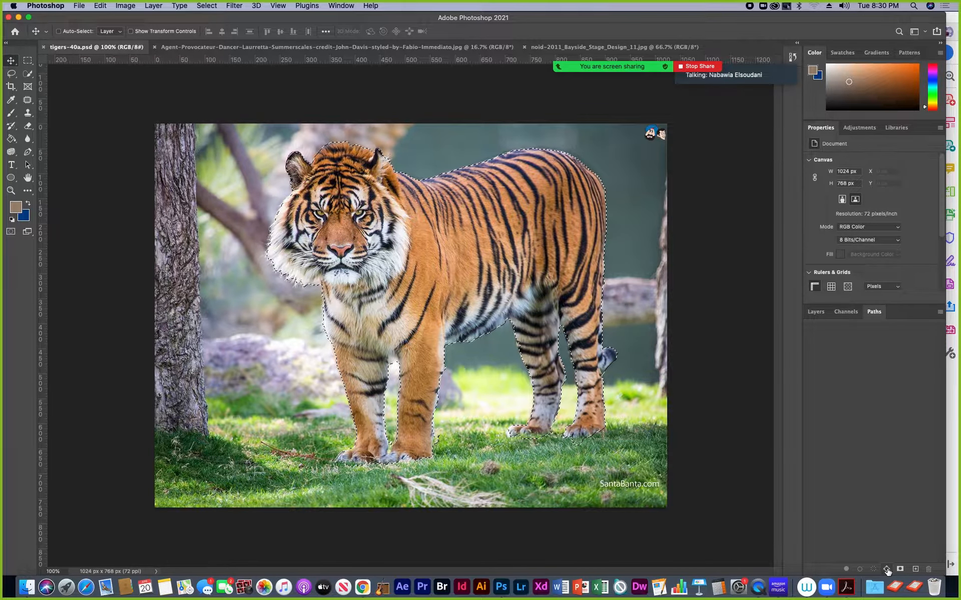
pyautogui.click(886, 570)
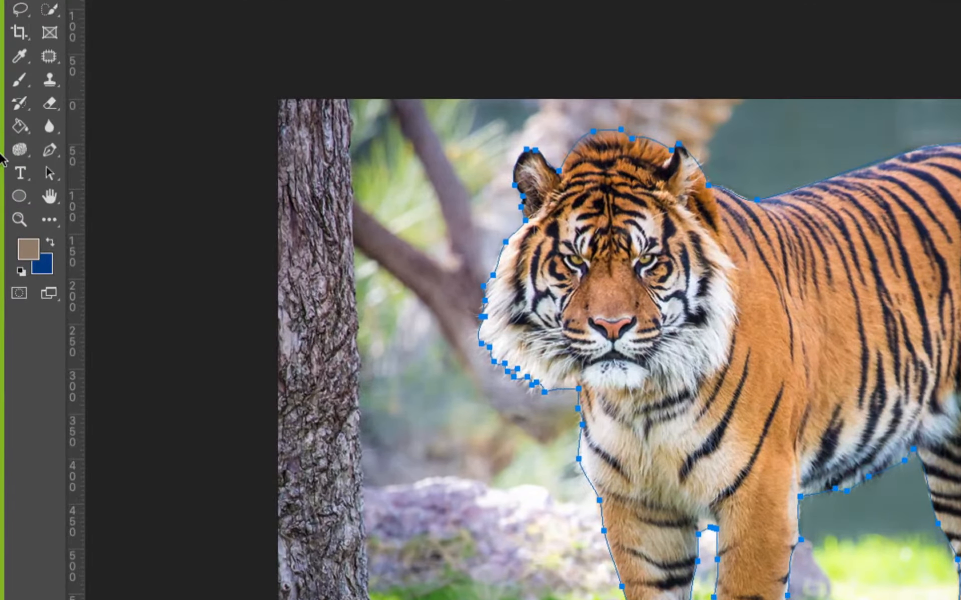
# Reshape the work path along the tiger's chest and upper front leg by adjusting anchor points and handles with the Direct Selection tool.
pyautogui.click(48, 175)
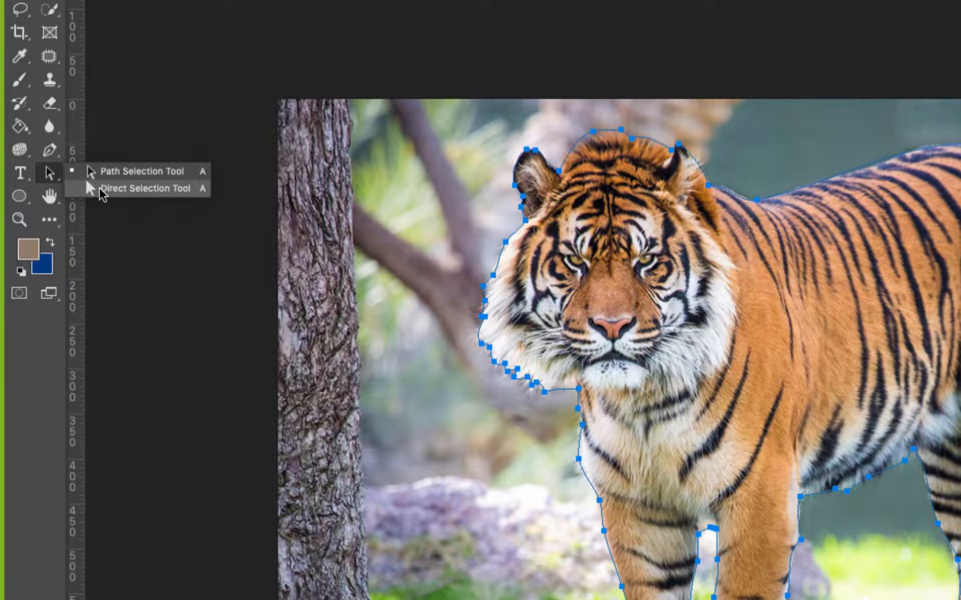
pyautogui.click(113, 187)
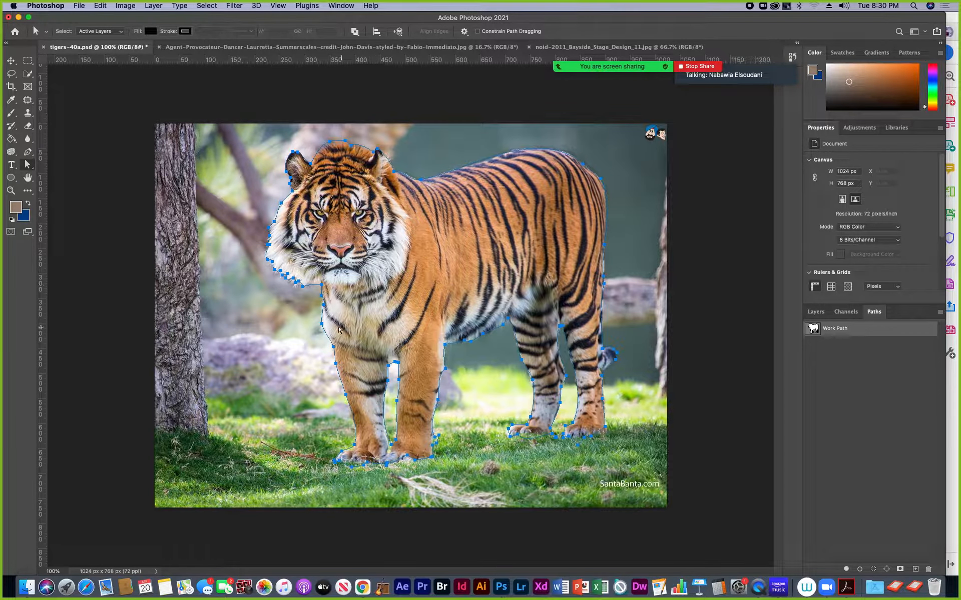
pyautogui.click(322, 327)
pyautogui.moveTo(323, 327); pyautogui.dragTo(321, 335)
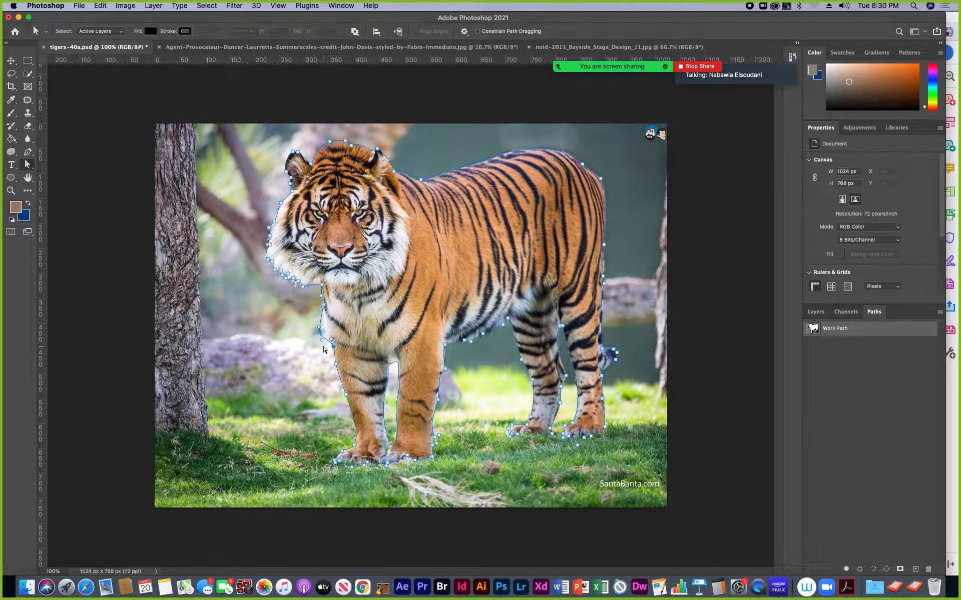
pyautogui.press('super+equal')
pyautogui.press('super+equal')
pyautogui.moveTo(139, 372); pyautogui.dragTo(141, 364)
pyautogui.moveTo(178, 407); pyautogui.dragTo(185, 400)
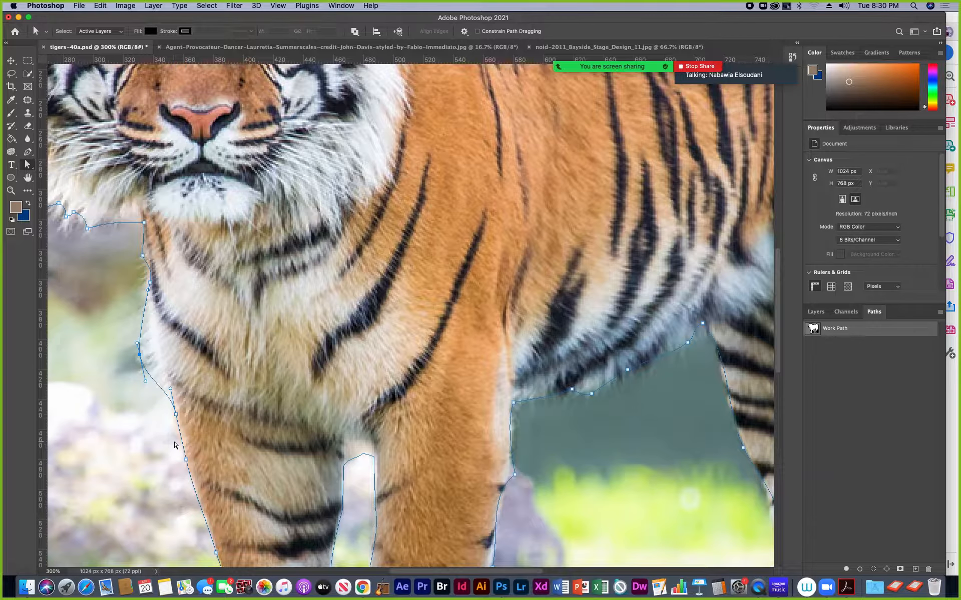
pyautogui.press('super+minus')
pyautogui.press('super+minus')
pyautogui.press('super+minus')
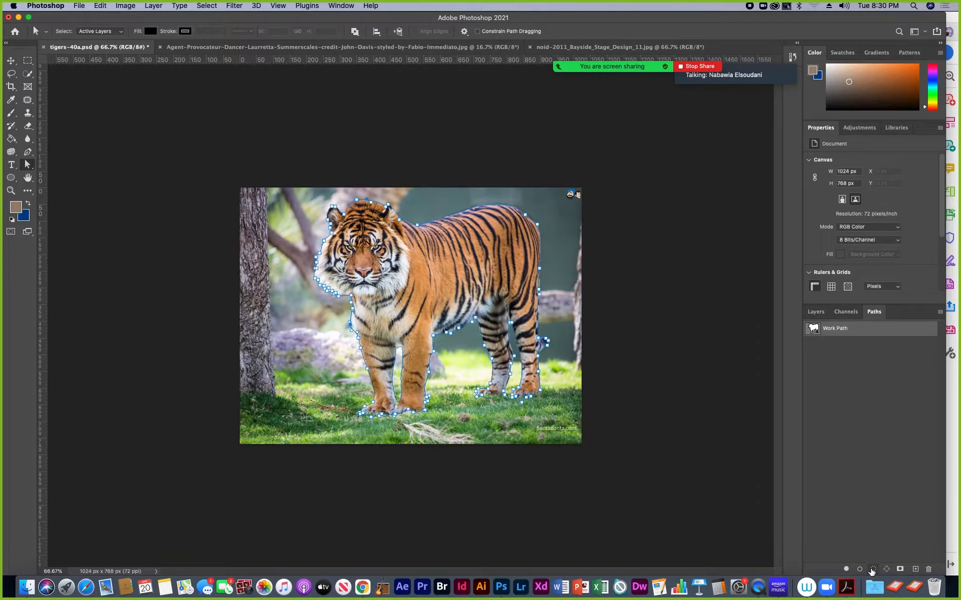
# Load the work path as a selection, deselect it, and clear the selected anchor points along the tiger's outline.
pyautogui.click(872, 571)
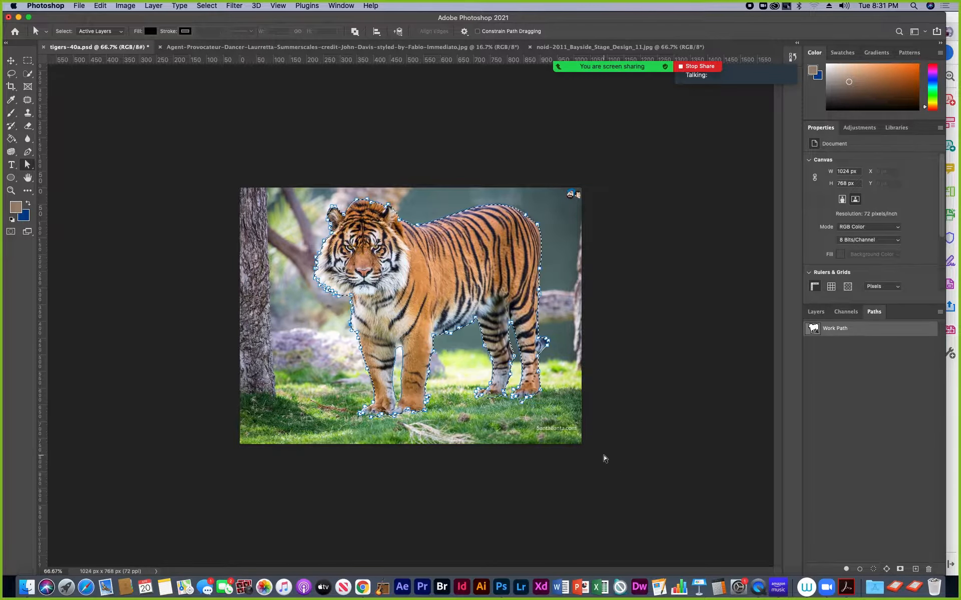
pyautogui.press('super+d')
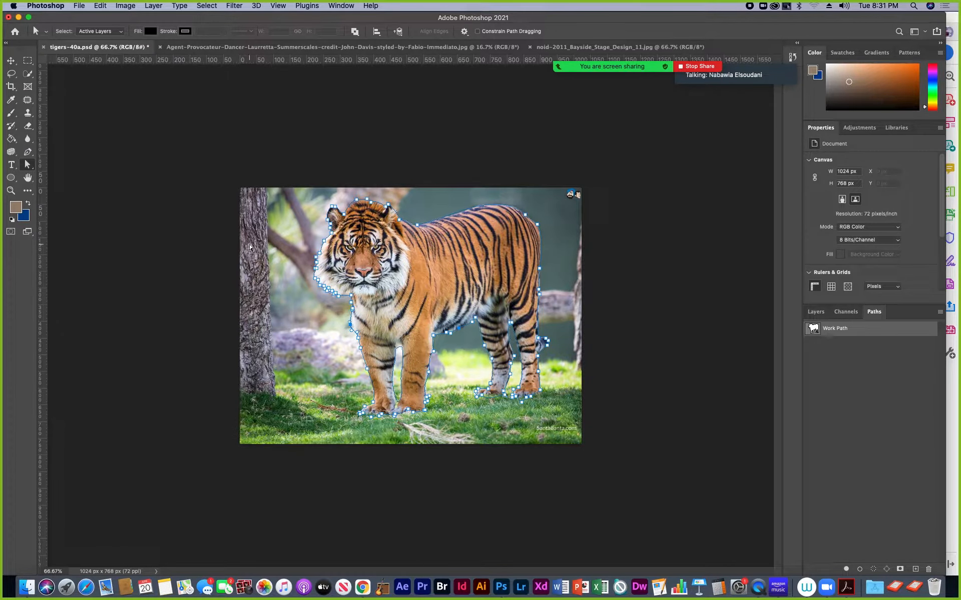
pyautogui.click(253, 246)
pyautogui.click(321, 256)
pyautogui.click(262, 256)
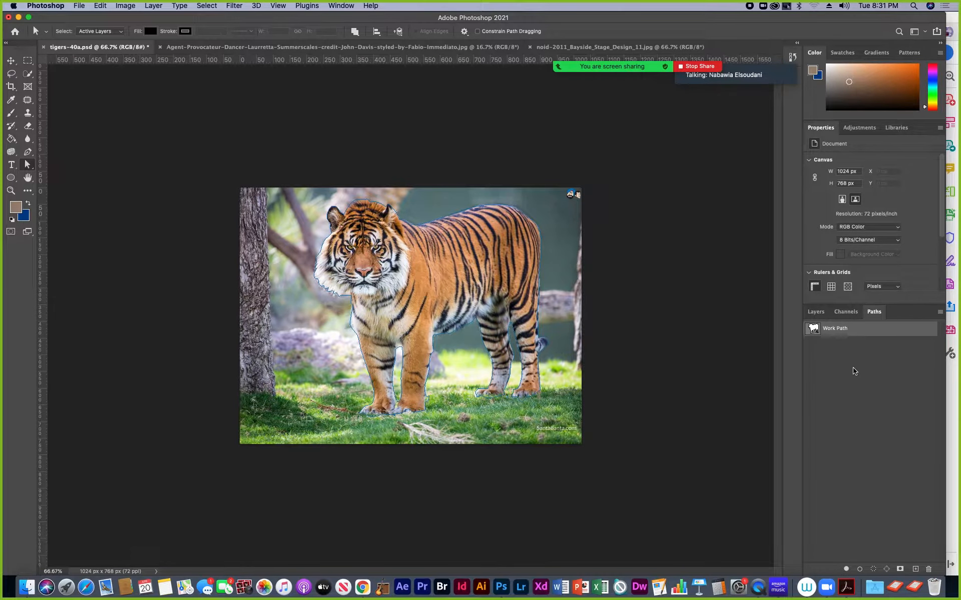
# Convert the path into a selection and back into a work path, and pull its curve up above the tiger's back.
pyautogui.click(873, 570)
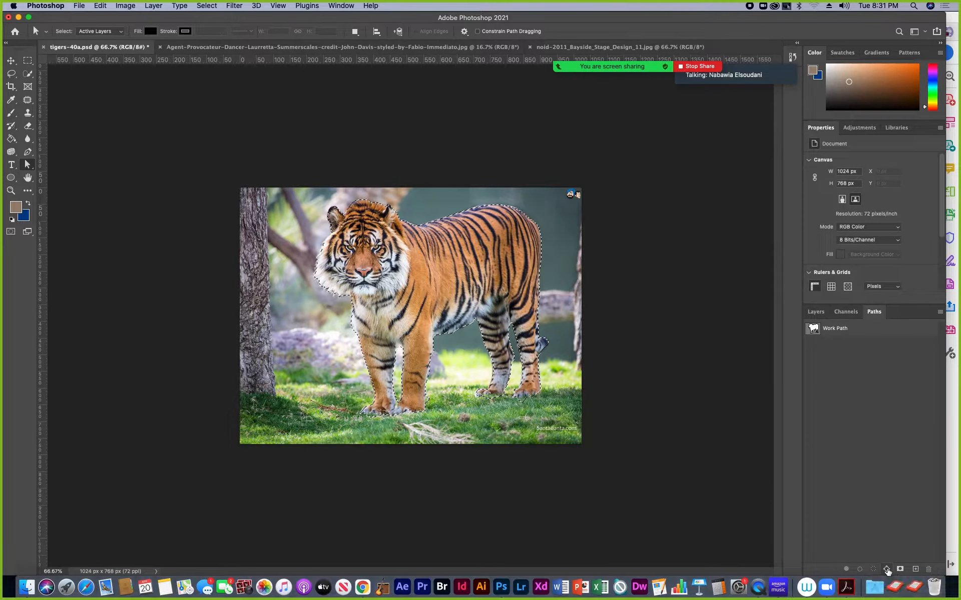
pyautogui.click(886, 570)
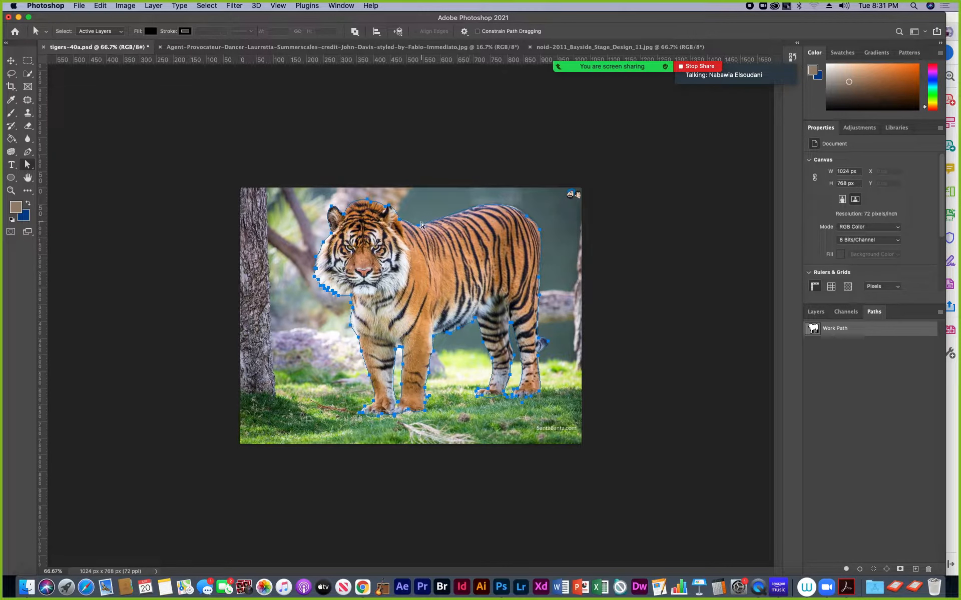
pyautogui.click(420, 229)
pyautogui.moveTo(419, 229); pyautogui.dragTo(426, 213)
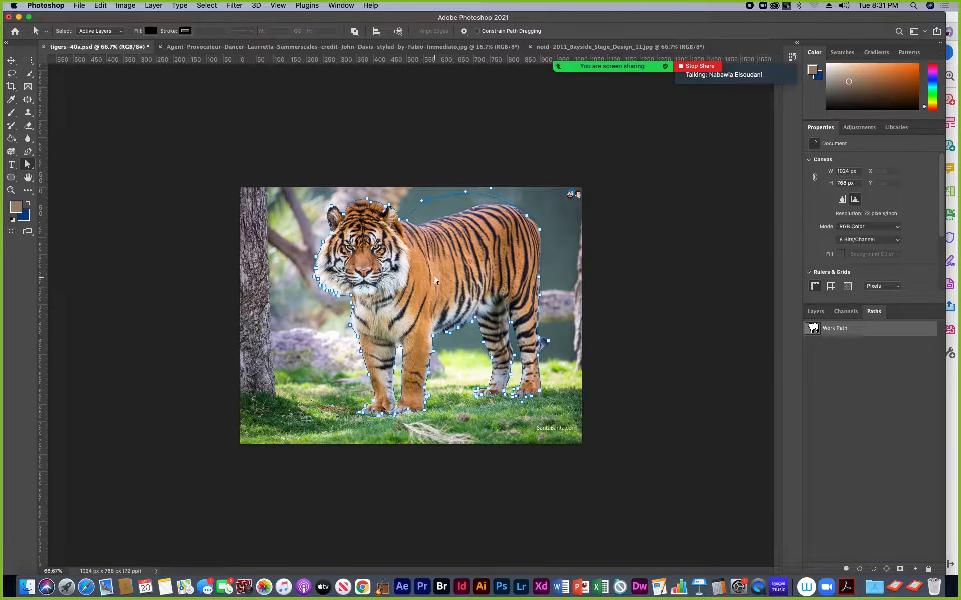
# Convert the bulging path into a selection and back into a work path, and refit its curve and handles to the tiger's back.
pyautogui.click(584, 288)
pyautogui.click(873, 569)
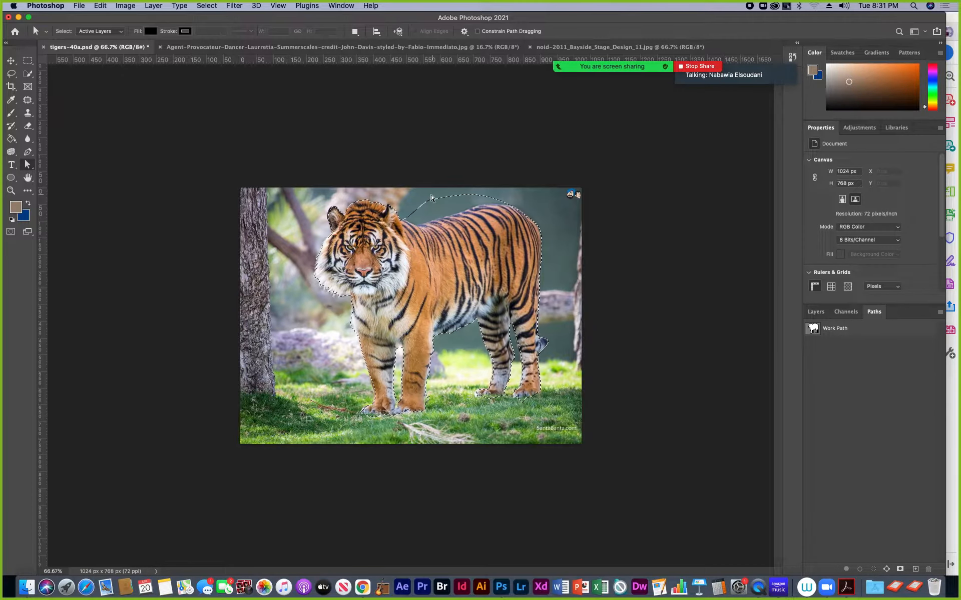
pyautogui.click(884, 569)
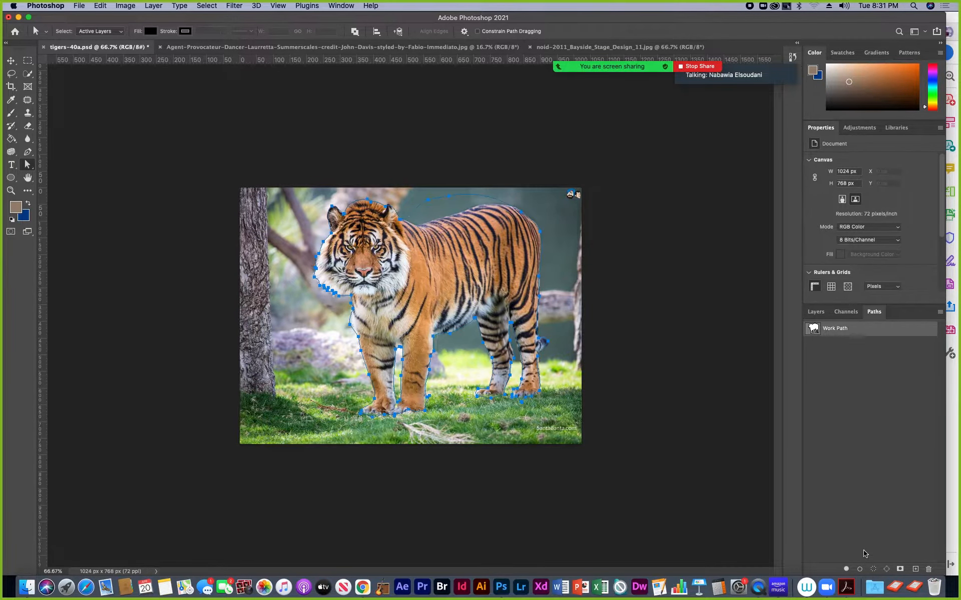
pyautogui.press('super+equal')
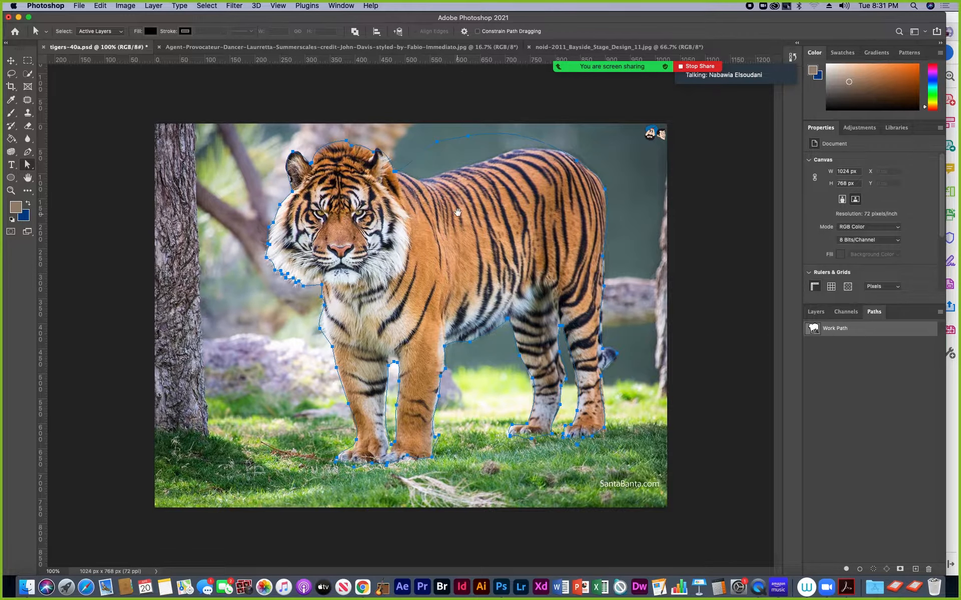
pyautogui.click(439, 146)
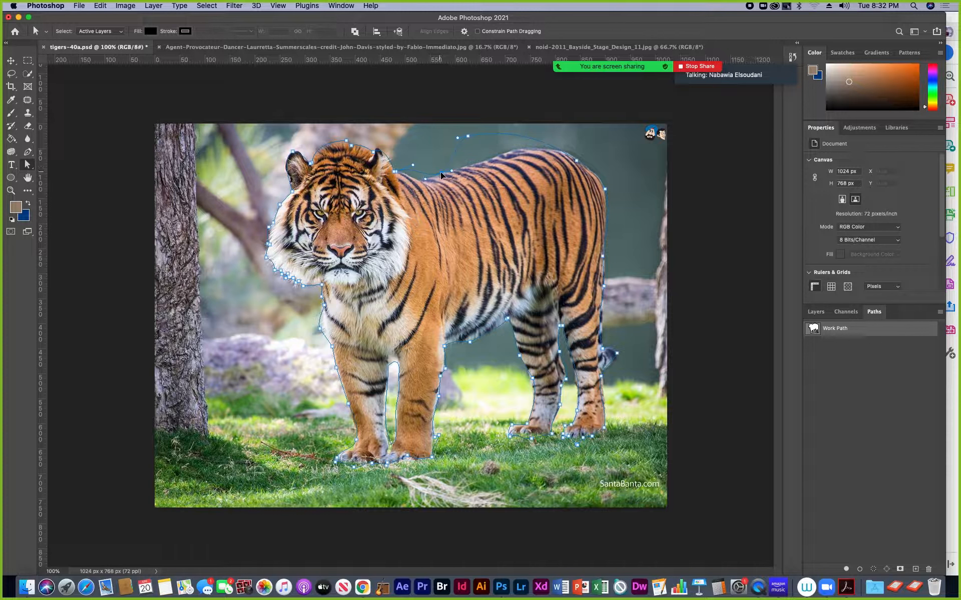
pyautogui.moveTo(467, 136); pyautogui.dragTo(546, 151)
pyautogui.moveTo(425, 184); pyautogui.dragTo(401, 173)
pyautogui.press('super+minus')
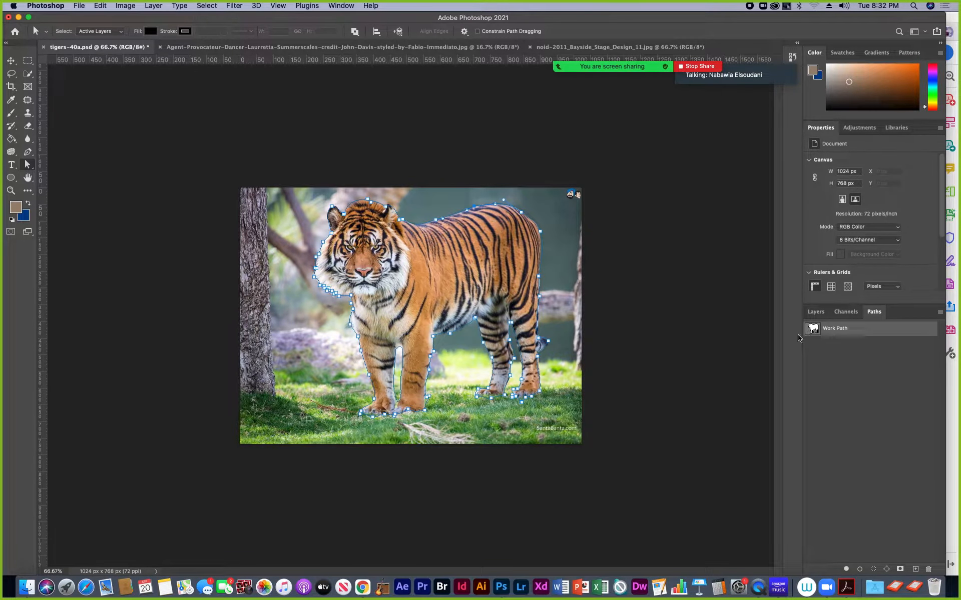
# Load the refitted tiger path as a selection and deselect it.
pyautogui.click(569, 259)
pyautogui.click(873, 572)
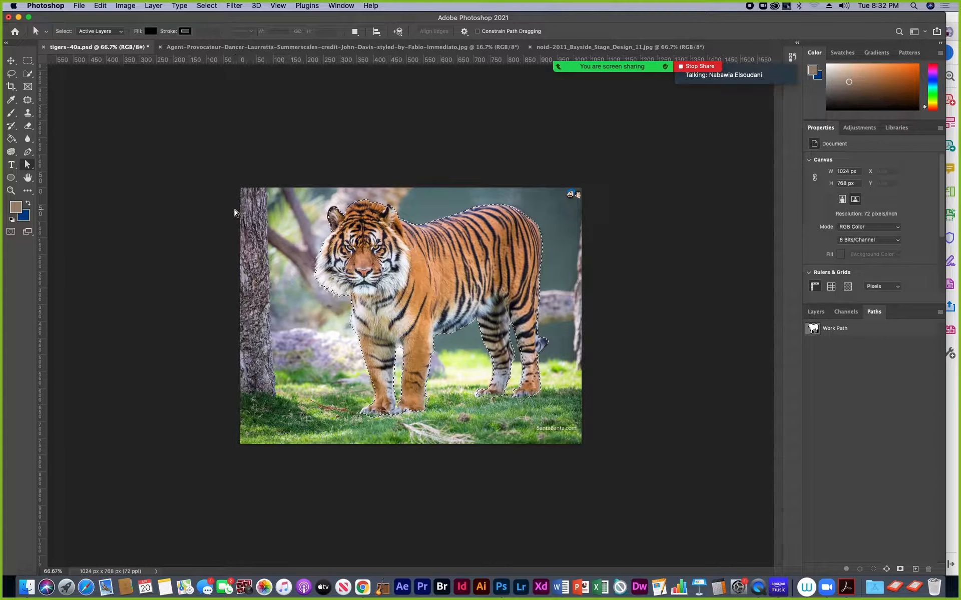
pyautogui.press('super+d')
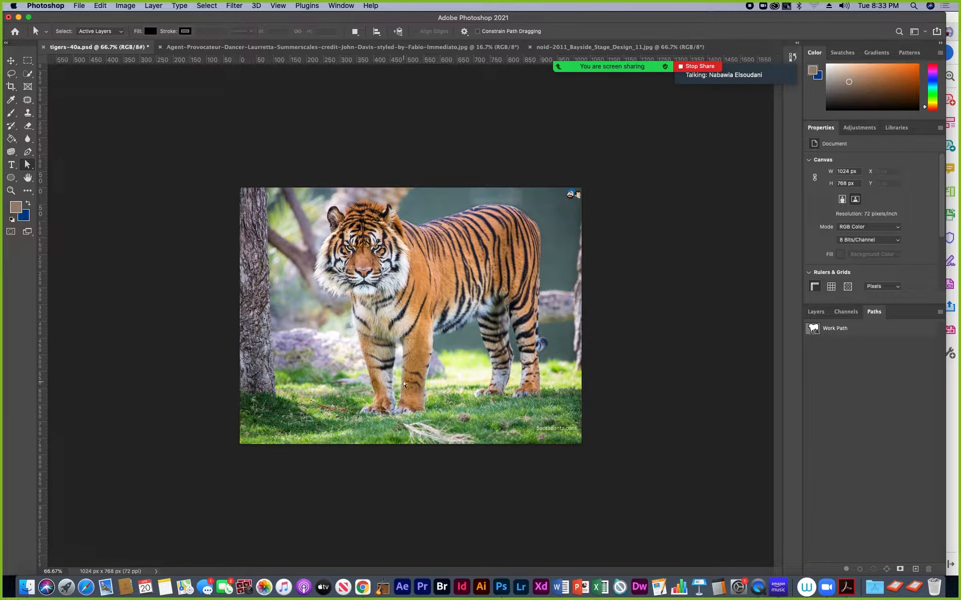
# Draw a closed heart-shaped path over the tiger with the Pen tool in Path mode.
pyautogui.click(27, 152)
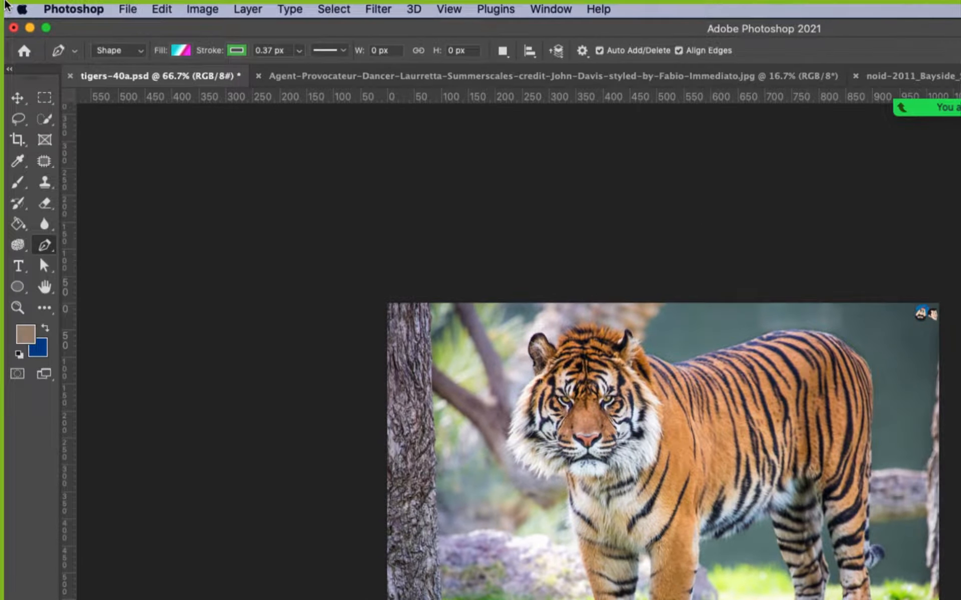
pyautogui.click(143, 56)
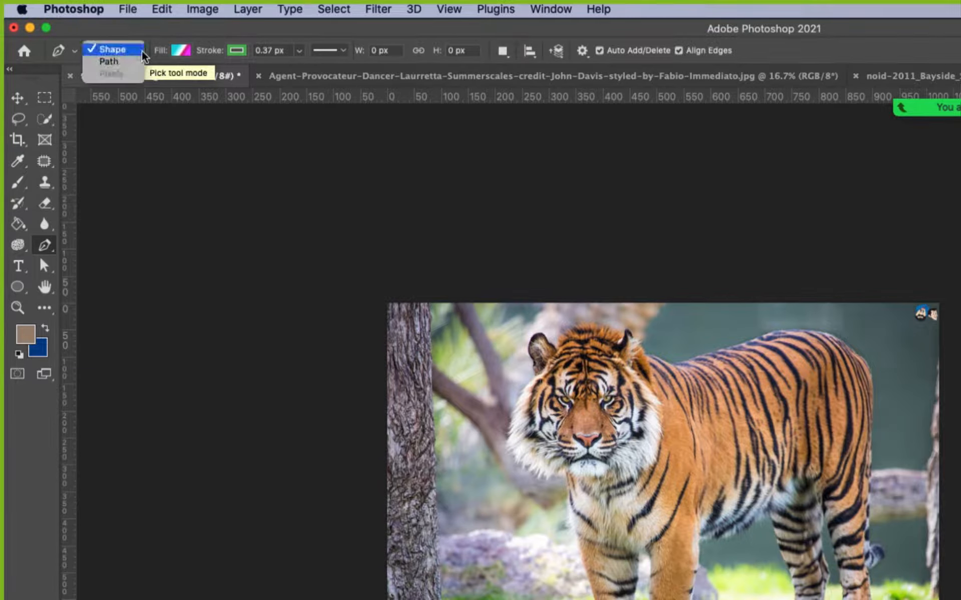
pyautogui.click(116, 63)
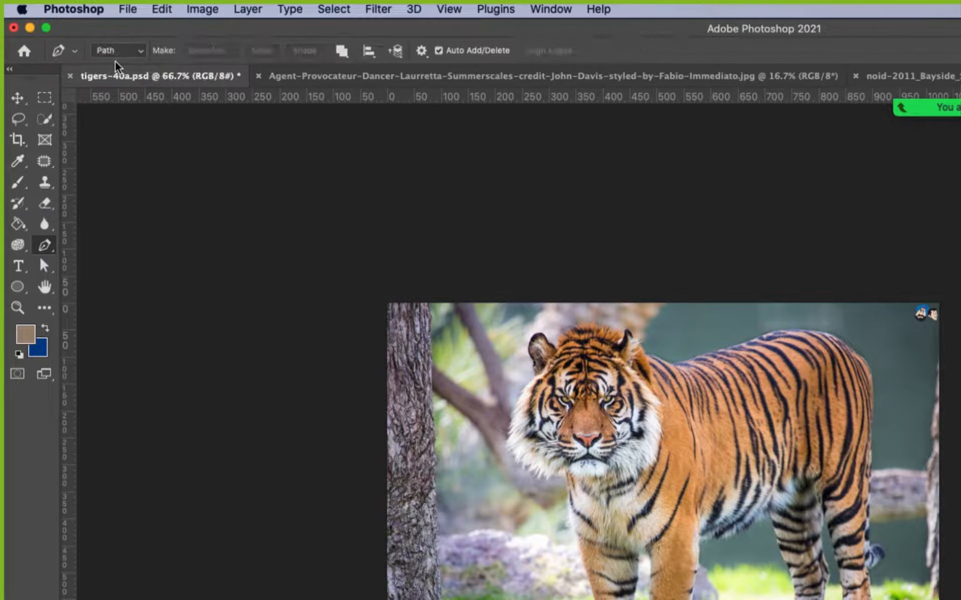
pyautogui.click(139, 51)
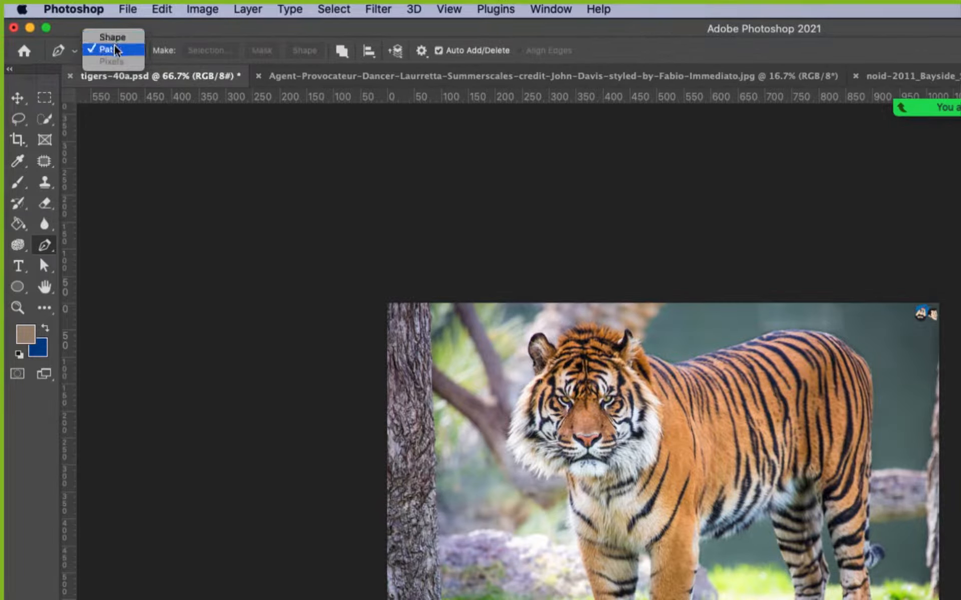
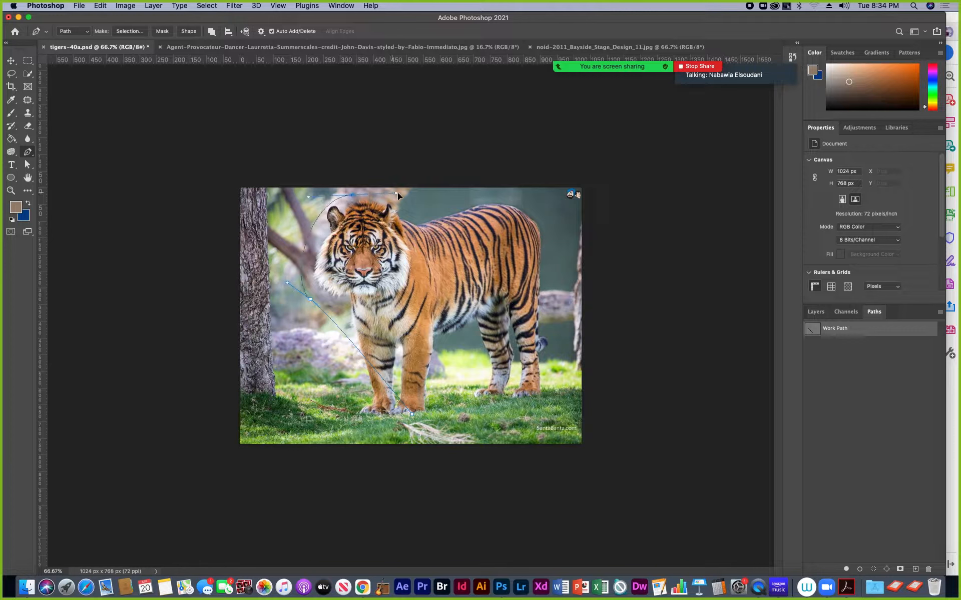
pyautogui.moveTo(428, 243); pyautogui.dragTo(429, 252)
pyautogui.moveTo(505, 196); pyautogui.dragTo(545, 205)
pyautogui.moveTo(540, 296); pyautogui.dragTo(537, 294)
pyautogui.click(412, 416)
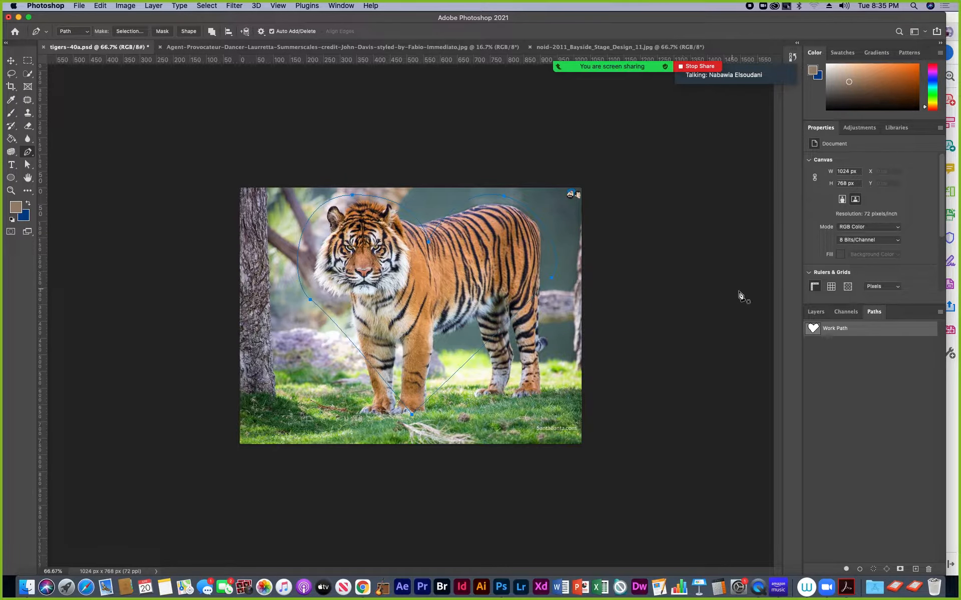
# Mask the tiger Background layer with a vector mask made from the current heart path.
pyautogui.click(815, 312)
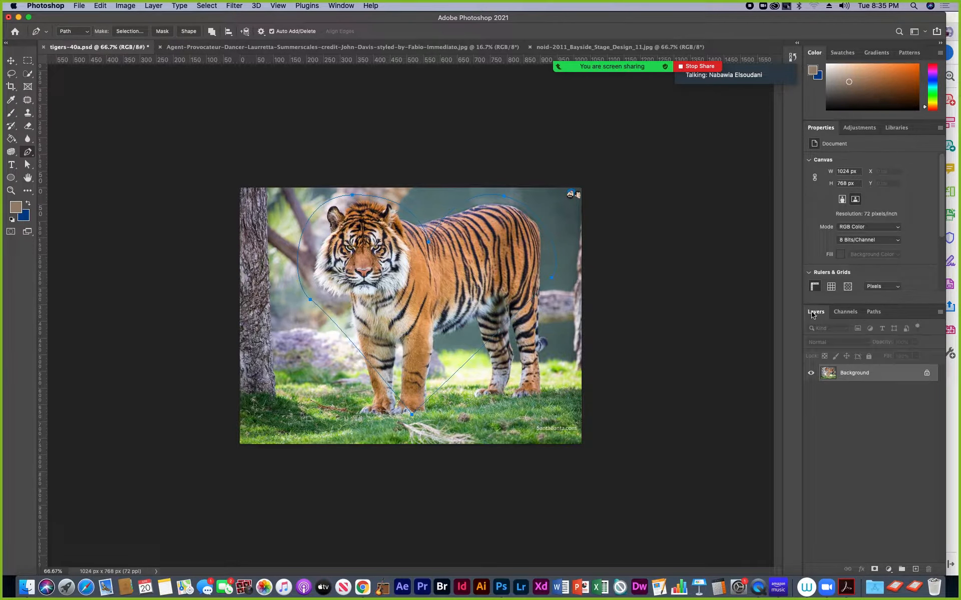
pyautogui.click(153, 6)
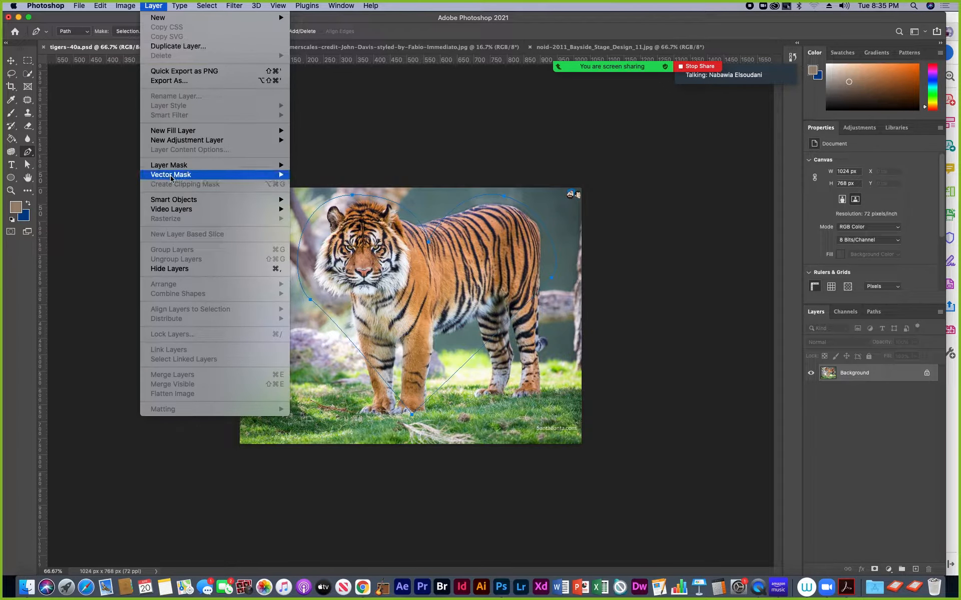
pyautogui.moveTo(171, 176)
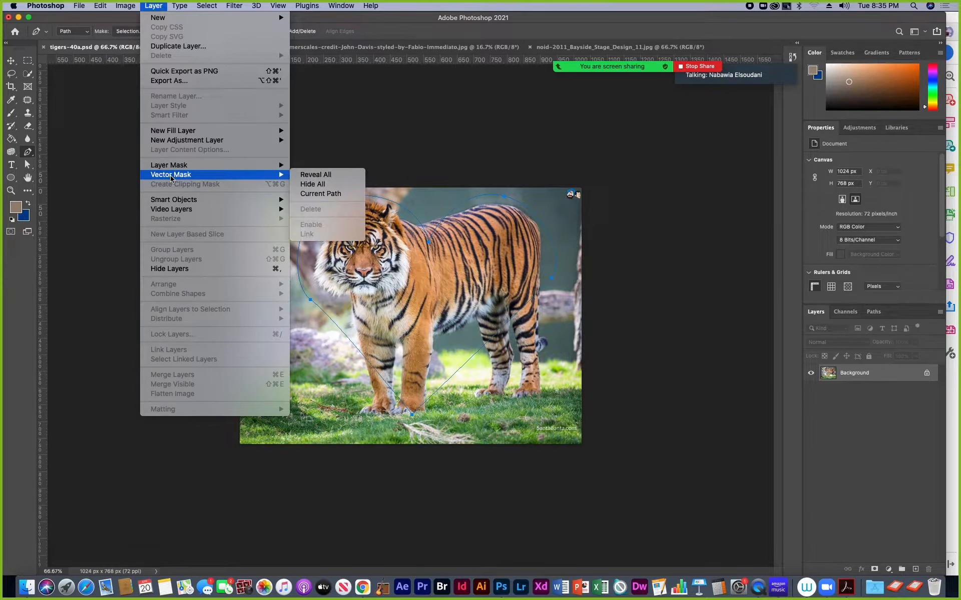
pyautogui.click(316, 198)
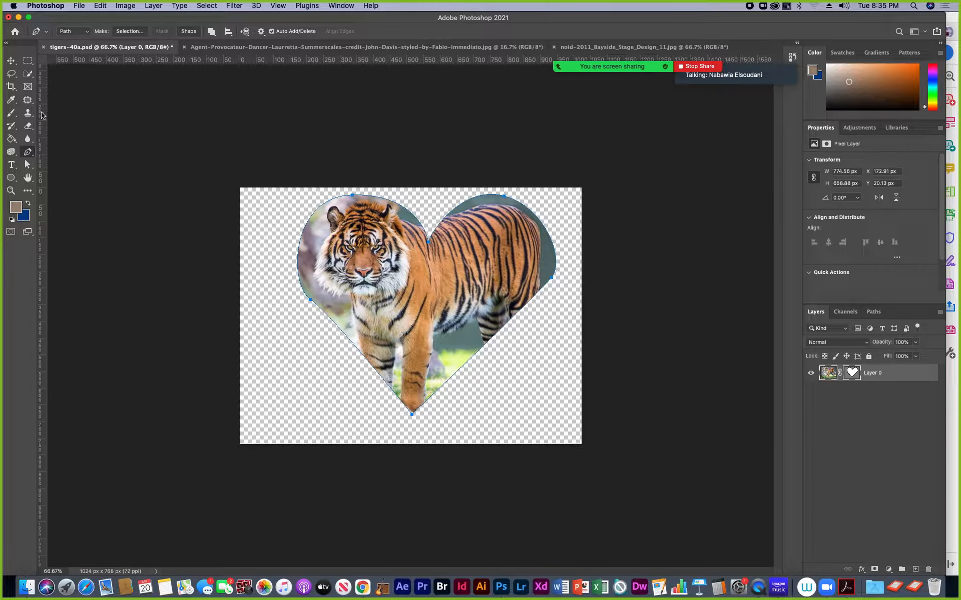
# Reshape the rear lobe of the heart vector mask by moving its anchor points and handles with the Direct Selection tool.
pyautogui.click(27, 167)
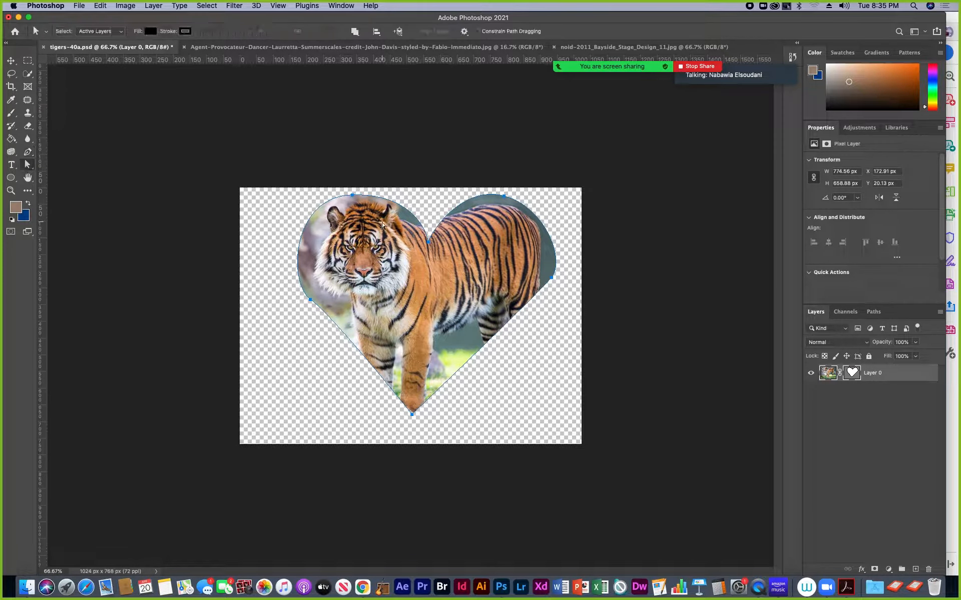
pyautogui.click(552, 278)
pyautogui.moveTo(552, 280); pyautogui.dragTo(569, 248)
pyautogui.click(546, 204)
pyautogui.moveTo(544, 202)
pyautogui.mouseDown()
pyautogui.moveTo(490, 202)
pyautogui.moveTo(541, 199)
pyautogui.mouseUp()
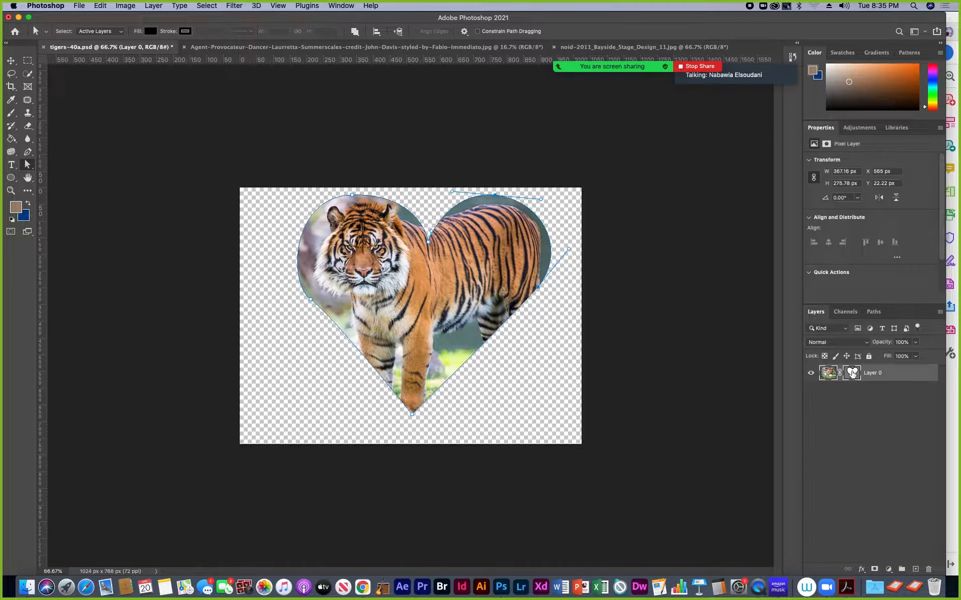
# Delete the vector mask from Layer 0 and reactivate the heart-shaped work path.
pyautogui.moveTo(852, 373); pyautogui.dragTo(931, 572)
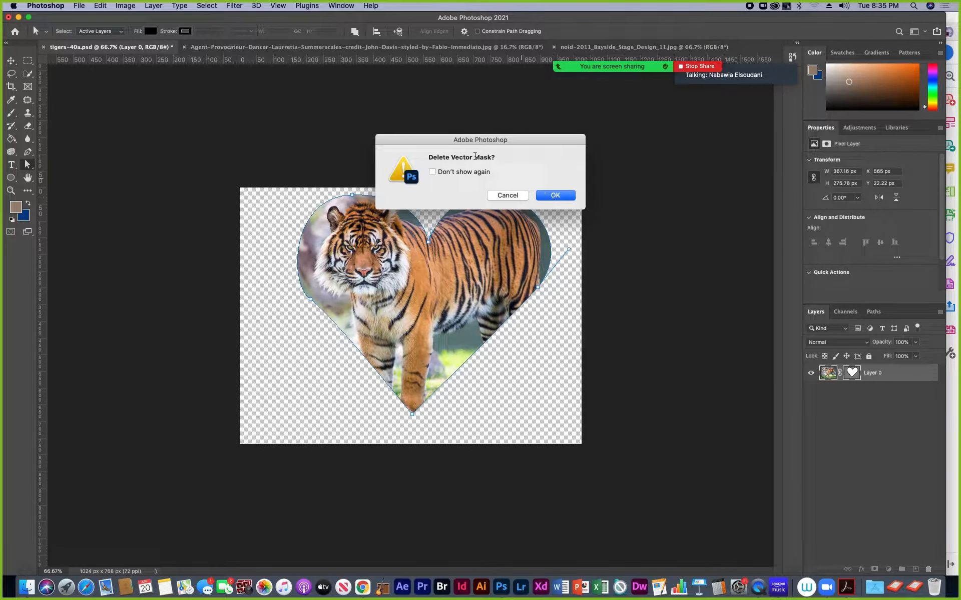
pyautogui.click(552, 196)
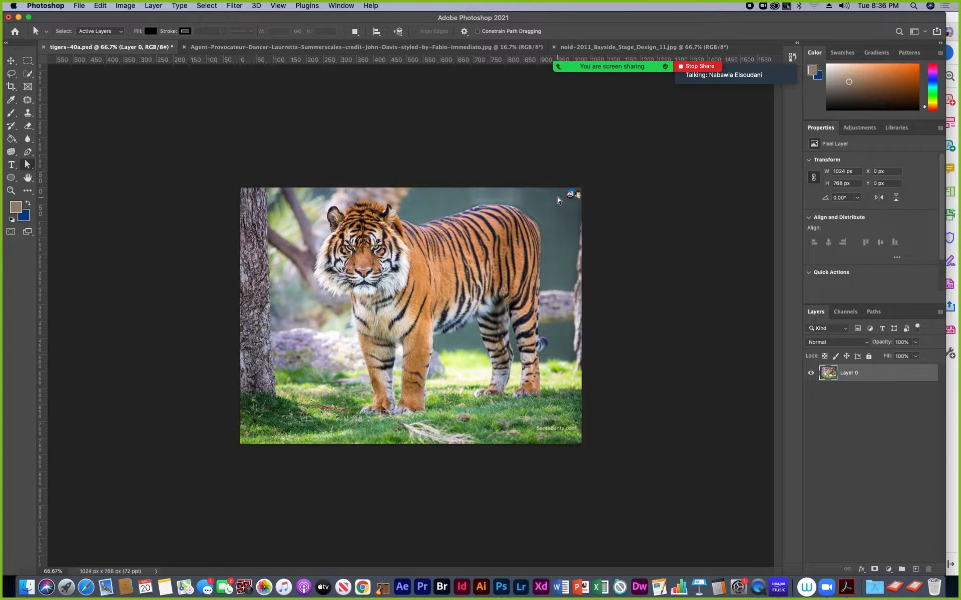
pyautogui.click(873, 313)
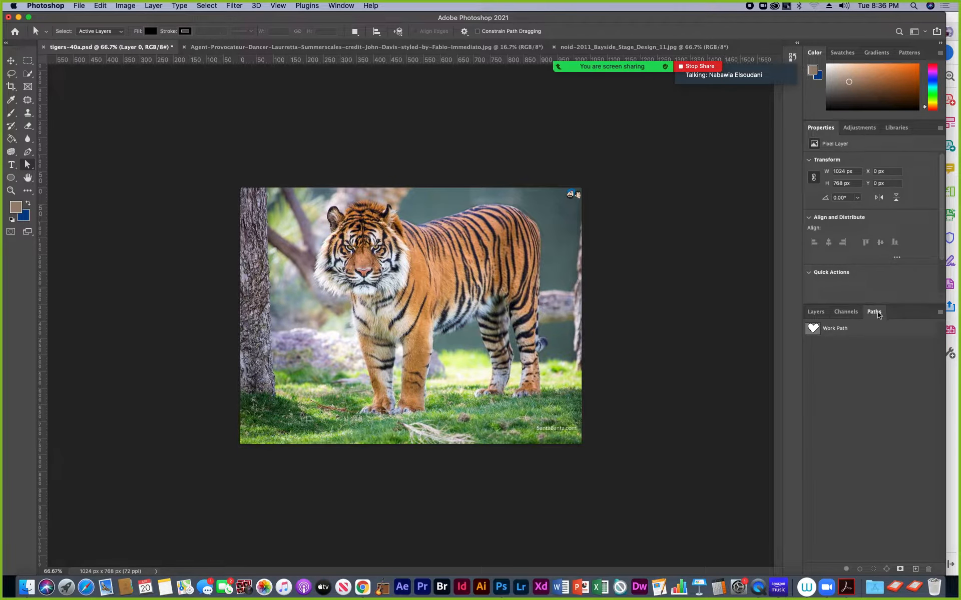
pyautogui.click(816, 331)
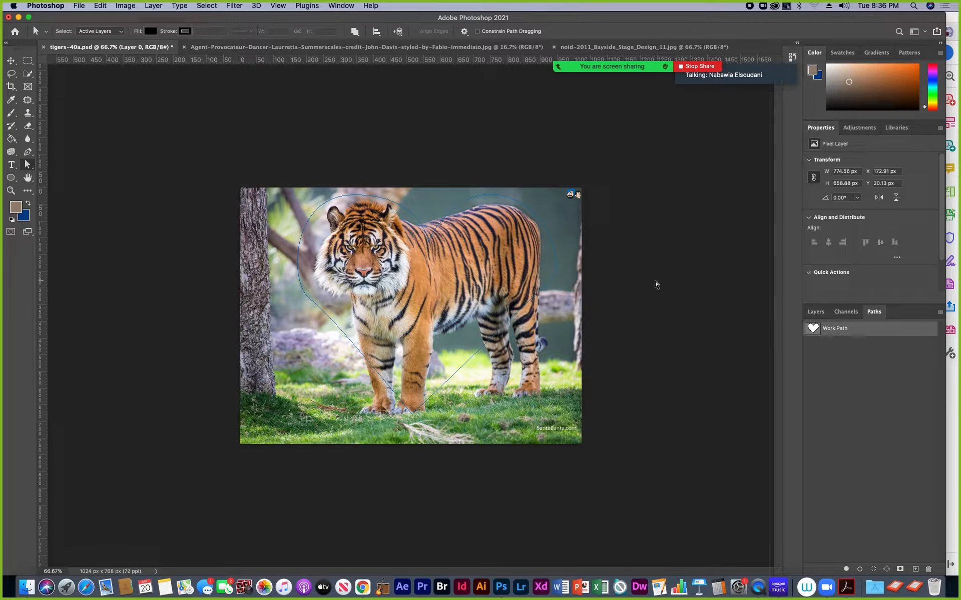
pyautogui.click(468, 205)
# Add a layer mask to Layer 0 and display the mask by itself on the canvas.
pyautogui.click(815, 312)
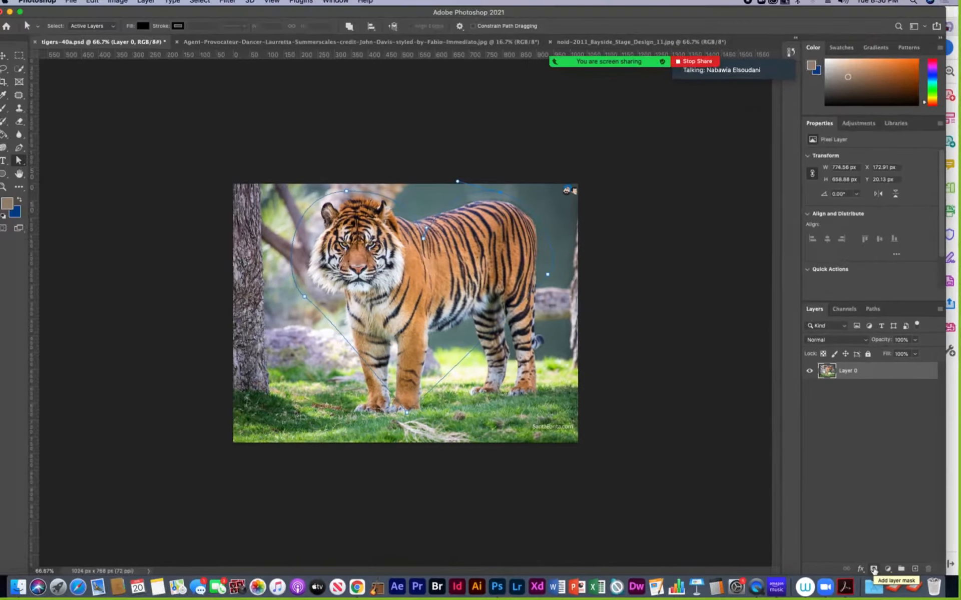
pyautogui.click(864, 566)
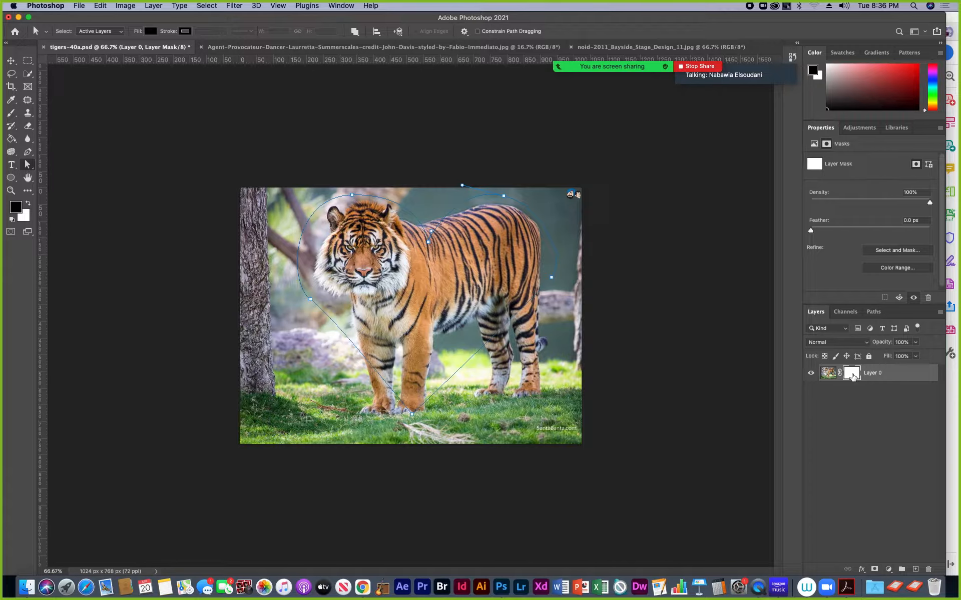
pyautogui.keyDown('alt'); pyautogui.click(853, 376); pyautogui.keyUp('alt')
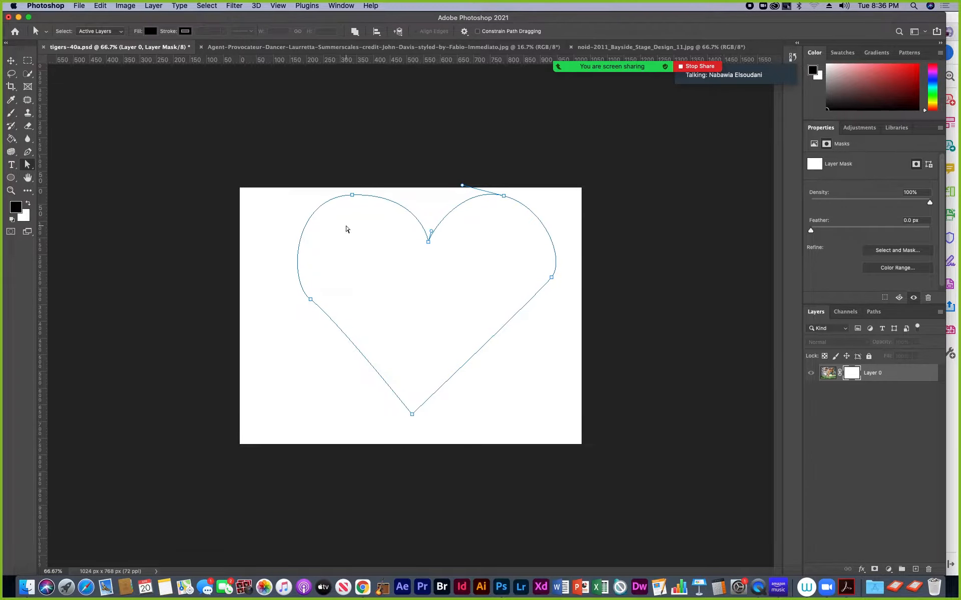
# Paint broad black strokes across the layer mask with a soft 150 px brush.
pyautogui.click(11, 113)
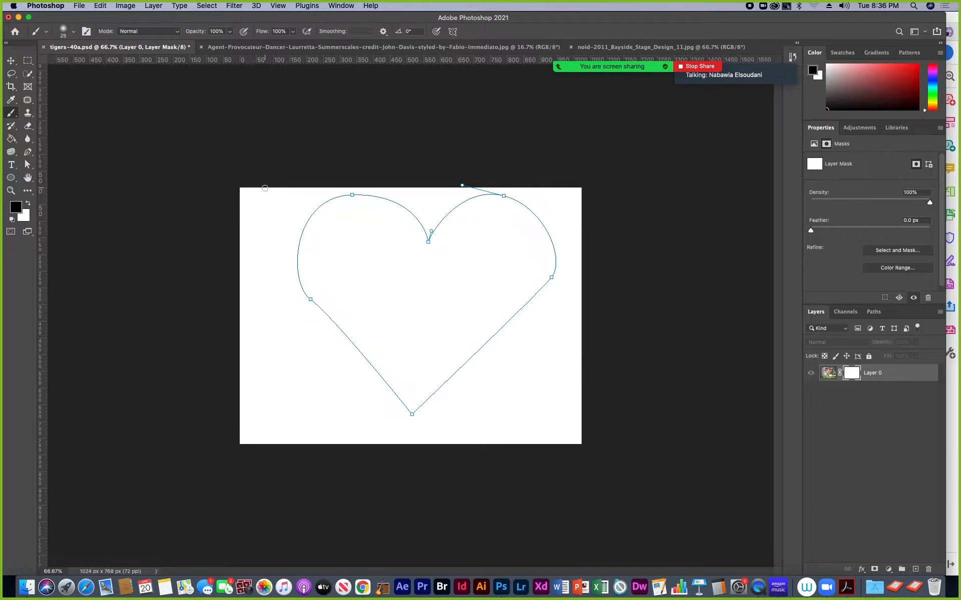
pyautogui.press(']')
pyautogui.press(']')
pyautogui.press(']')
pyautogui.press(']')
pyautogui.press(']')
pyautogui.press(']')
pyautogui.press(']')
pyautogui.press(']')
pyautogui.moveTo(235, 205); pyautogui.dragTo(352, 163)
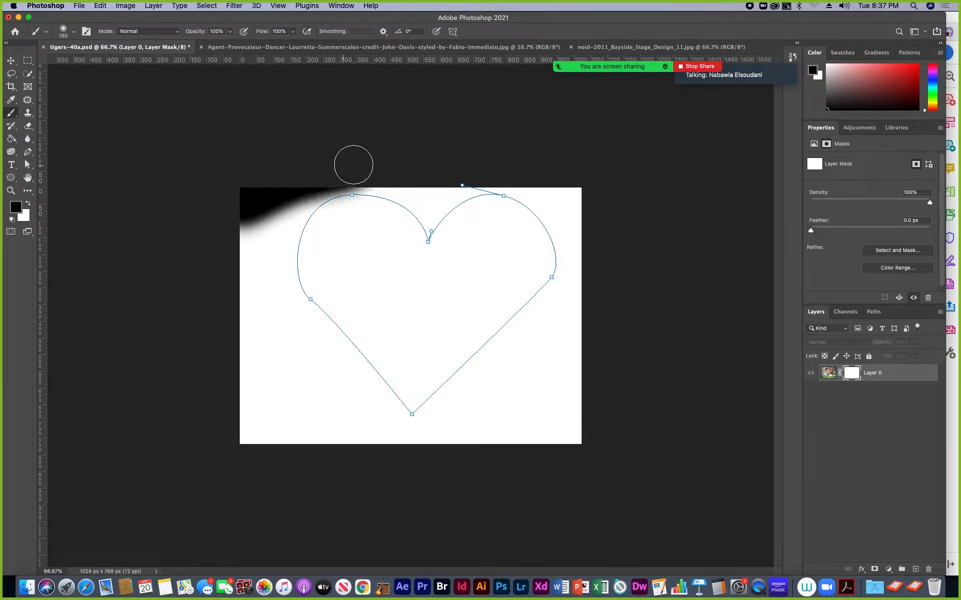
pyautogui.moveTo(418, 182)
pyautogui.mouseDown()
pyautogui.moveTo(259, 305)
pyautogui.moveTo(508, 404)
pyautogui.moveTo(521, 469)
pyautogui.mouseUp()
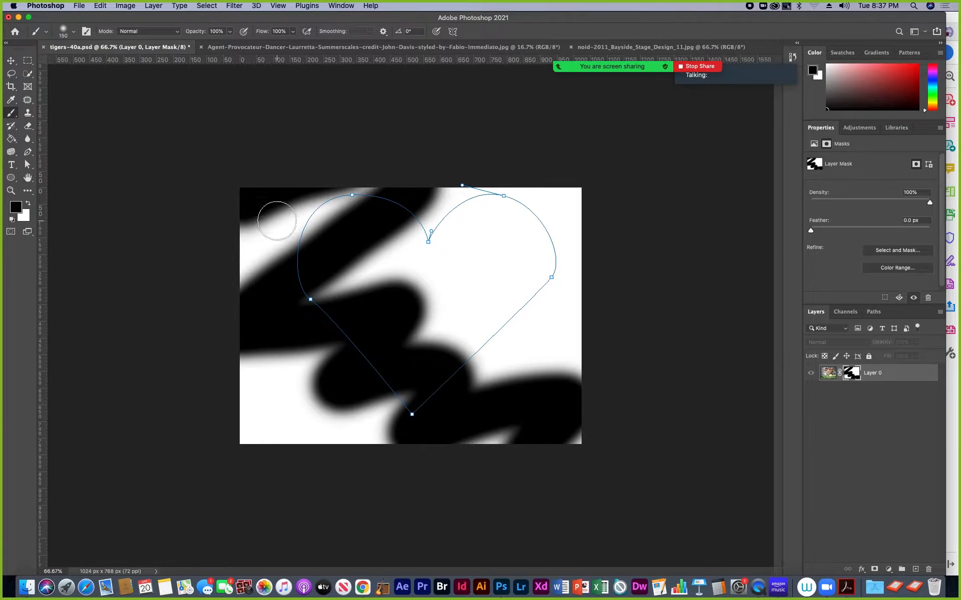
# Set the foreground color to light gray and paint soft strokes over the upper-right area of the displayed layer mask.
pyautogui.click(16, 207)
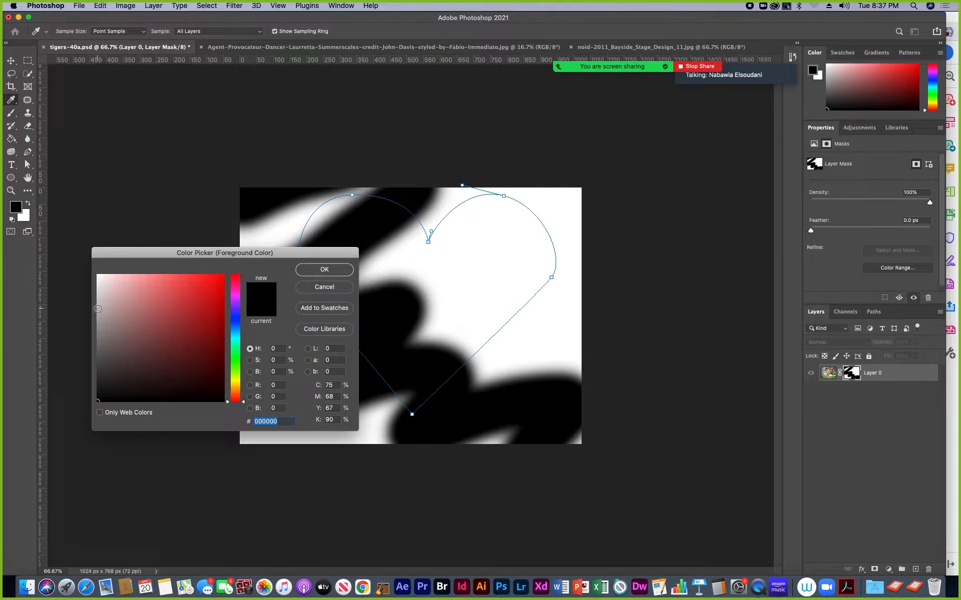
pyautogui.click(98, 308)
pyautogui.click(324, 269)
pyautogui.moveTo(492, 242)
pyautogui.mouseDown()
pyautogui.moveTo(569, 199)
pyautogui.moveTo(457, 274)
pyautogui.moveTo(597, 252)
pyautogui.mouseUp()
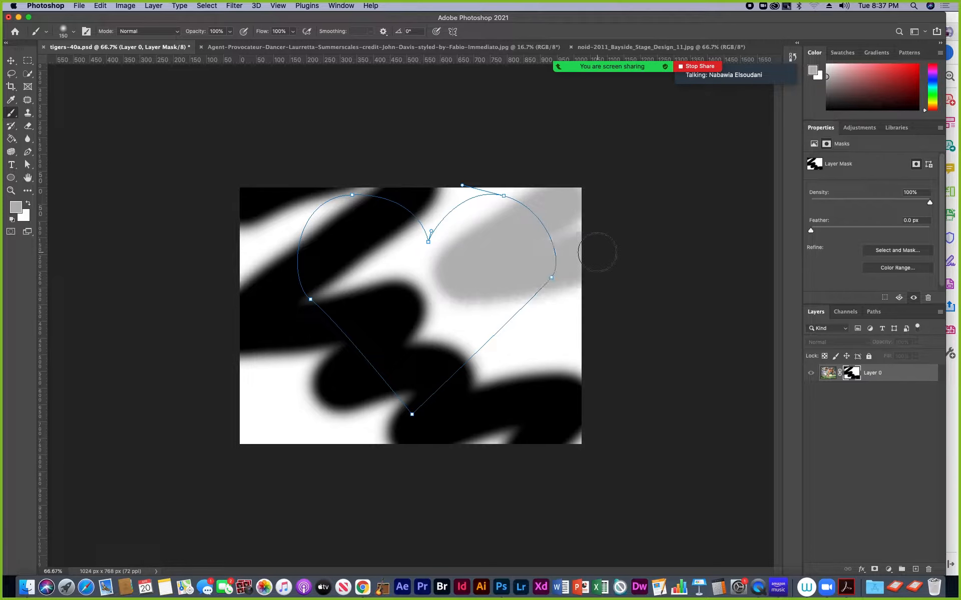
pyautogui.moveTo(450, 291); pyautogui.dragTo(433, 268)
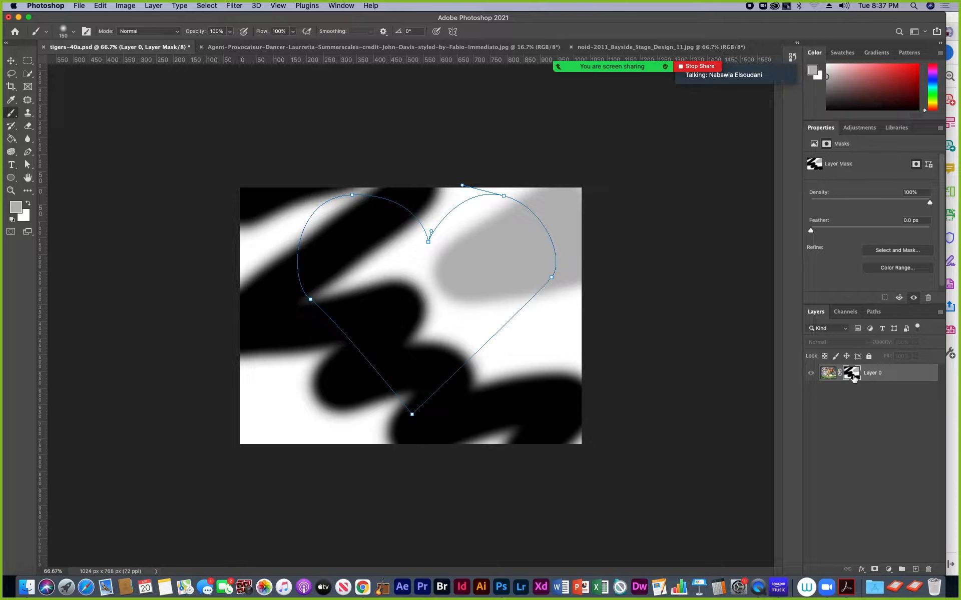
# Return to the image view and paint white on the layer mask to reveal the tiger's face and front legs.
pyautogui.keyDown('alt'); pyautogui.click(855, 375); pyautogui.keyUp('alt')
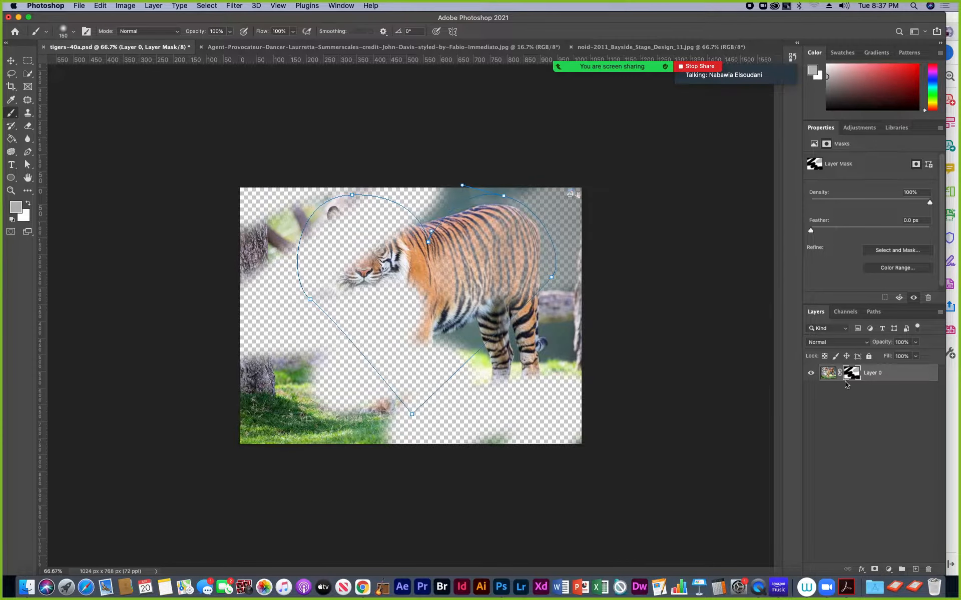
pyautogui.click(30, 202)
pyautogui.moveTo(363, 268)
pyautogui.mouseDown()
pyautogui.moveTo(388, 274)
pyautogui.moveTo(354, 231)
pyautogui.moveTo(410, 285)
pyautogui.moveTo(377, 332)
pyautogui.moveTo(405, 354)
pyautogui.moveTo(408, 326)
pyautogui.moveTo(401, 372)
pyautogui.moveTo(425, 386)
pyautogui.mouseUp()
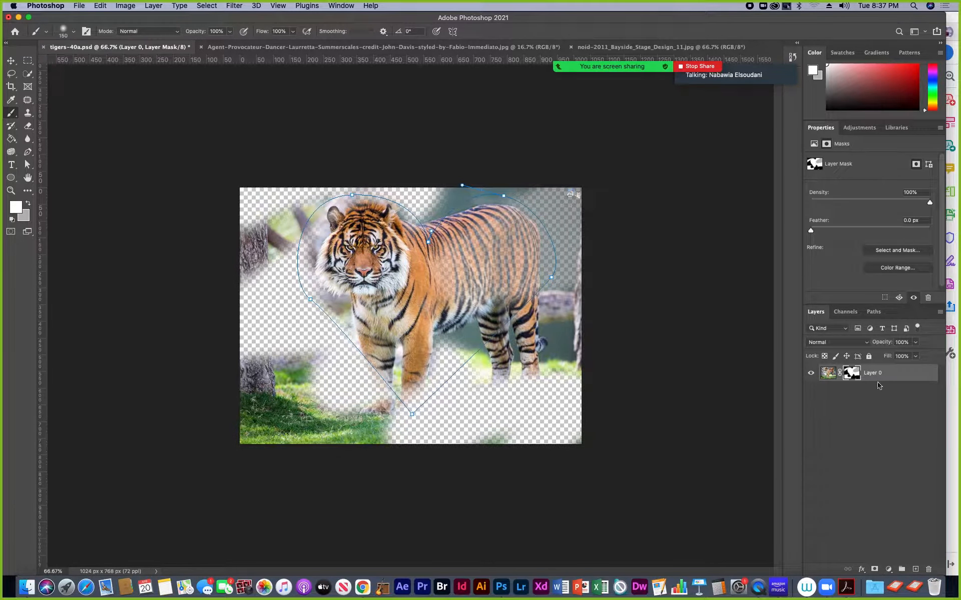
# Delete the layer mask from Layer 0 without applying it, and add a vector mask from the heart path.
pyautogui.moveTo(852, 375); pyautogui.dragTo(928, 570)
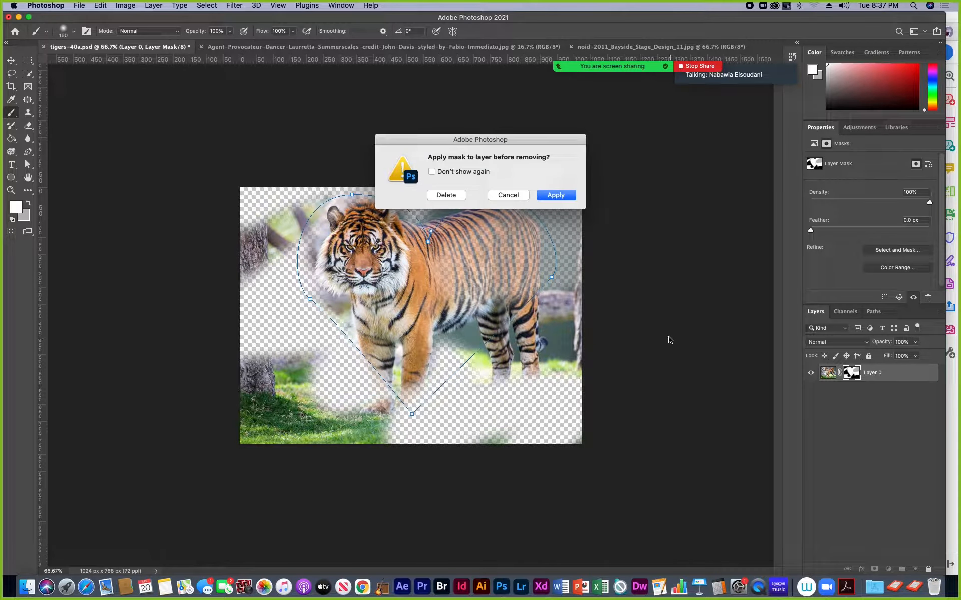
pyautogui.click(452, 196)
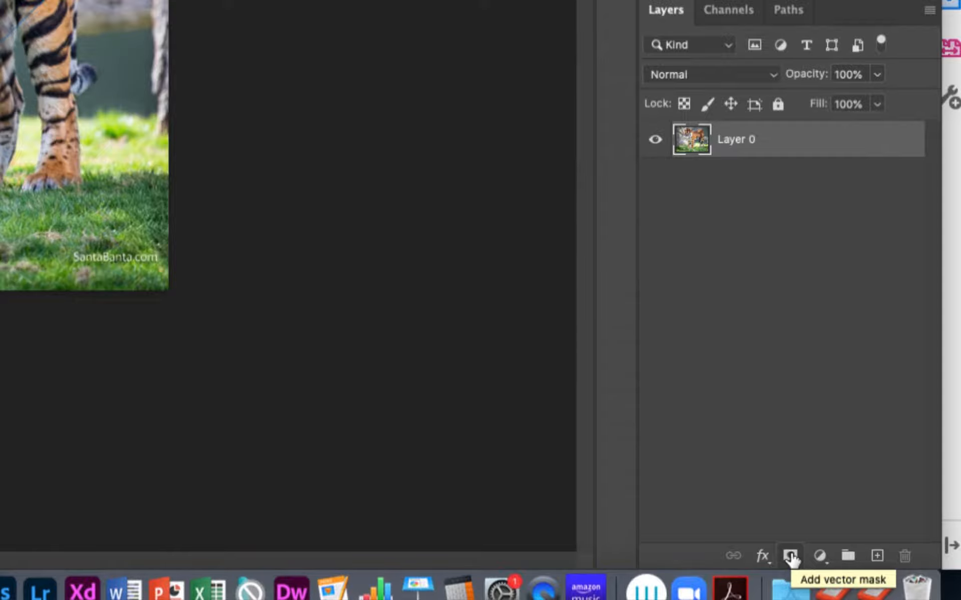
pyautogui.click(791, 556)
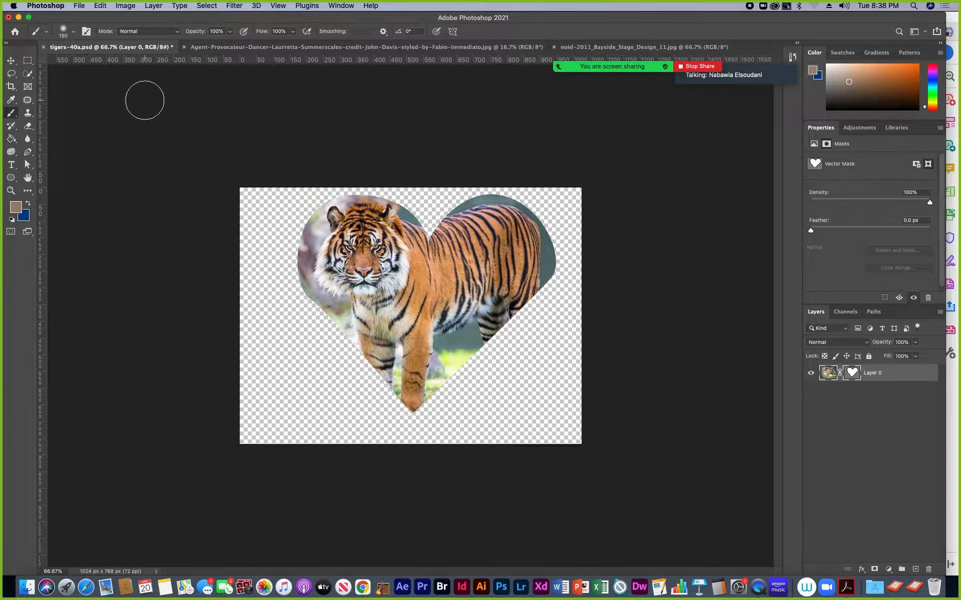
# Adjust the heart vector mask's rear lobe by moving its side and upper anchor points with the Direct Selection tool.
pyautogui.click(27, 164)
pyautogui.click(552, 279)
pyautogui.moveTo(565, 260); pyautogui.dragTo(556, 280)
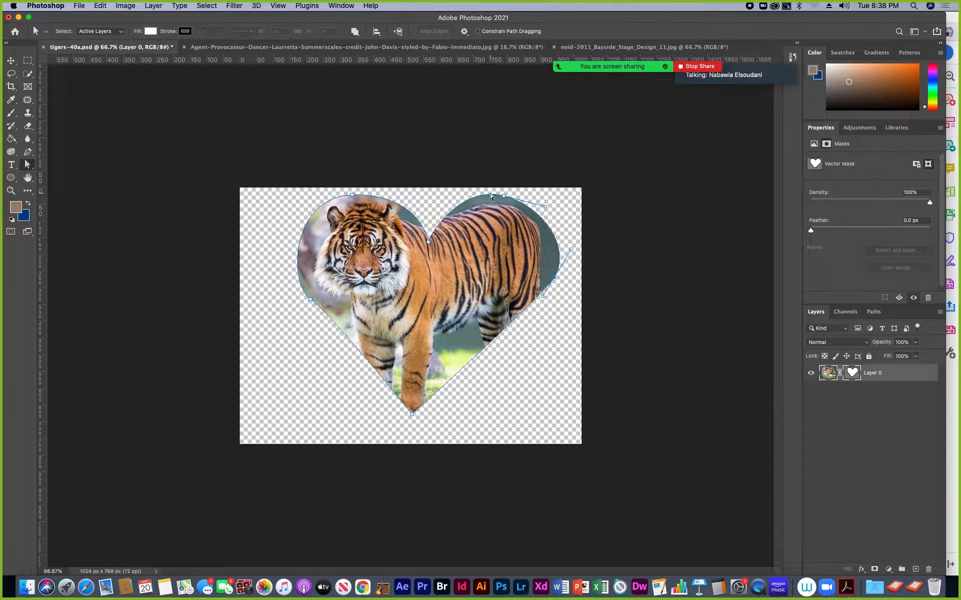
pyautogui.moveTo(504, 196); pyautogui.dragTo(459, 188)
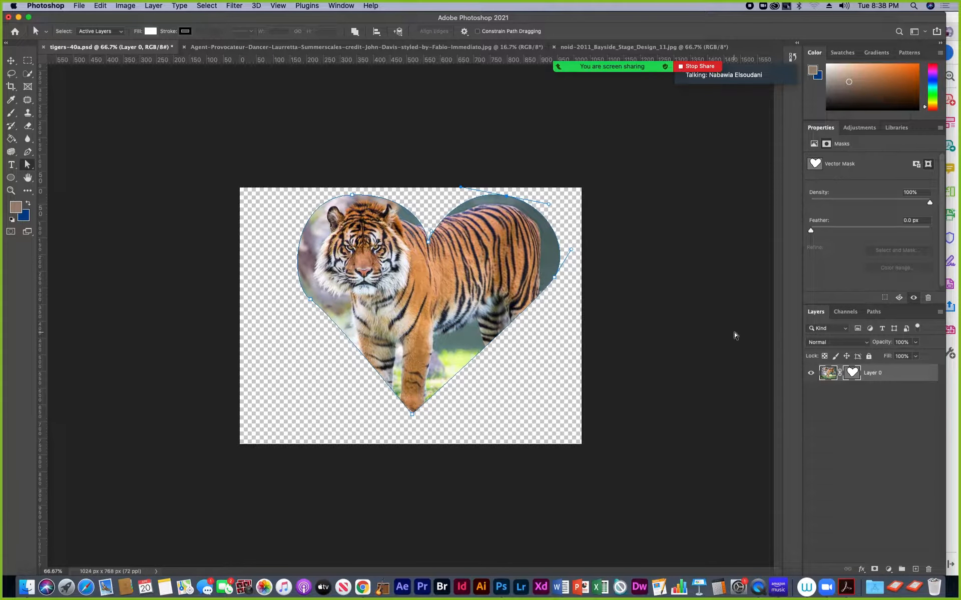
# Delete the heart vector mask from Layer 0.
pyautogui.moveTo(852, 374); pyautogui.dragTo(928, 569)
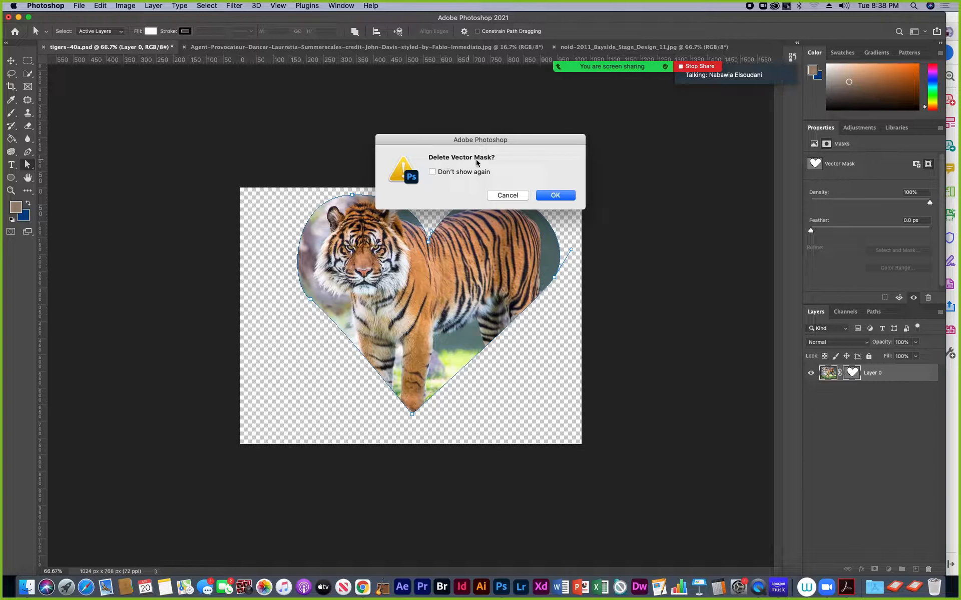
pyautogui.click(556, 195)
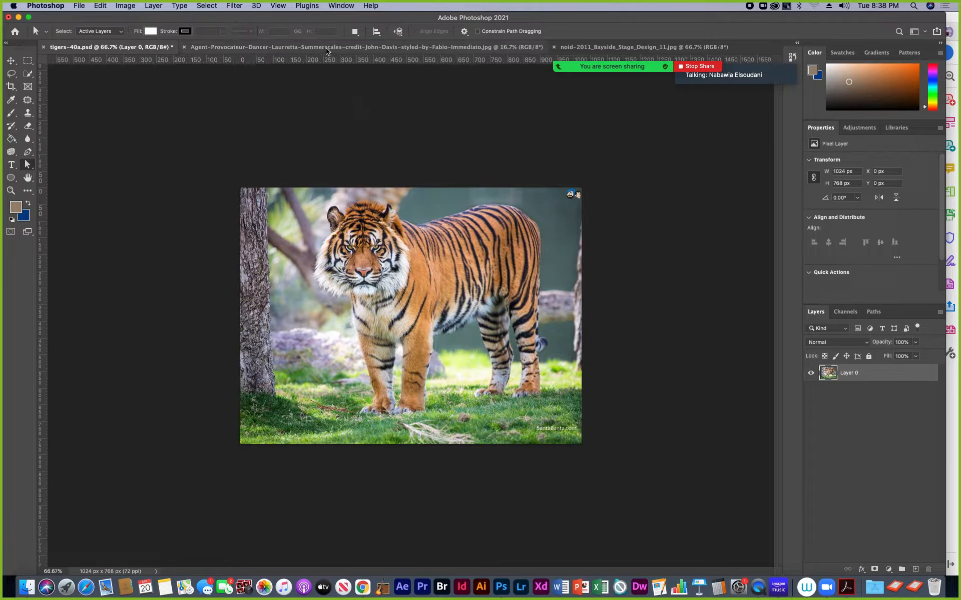
pyautogui.click(563, 47)
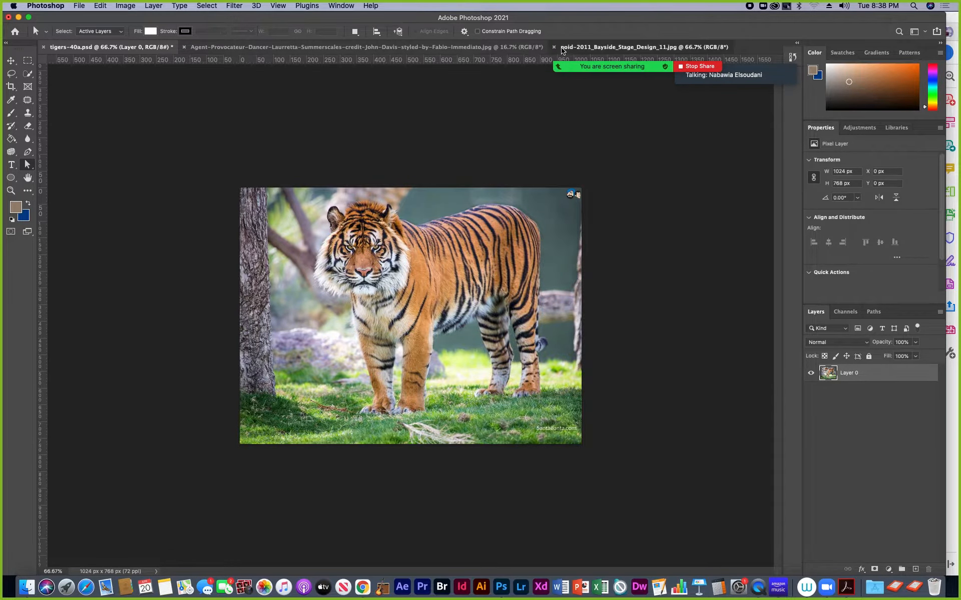
pyautogui.click(530, 47)
pyautogui.click(576, 47)
pyautogui.click(446, 47)
pyautogui.click(150, 50)
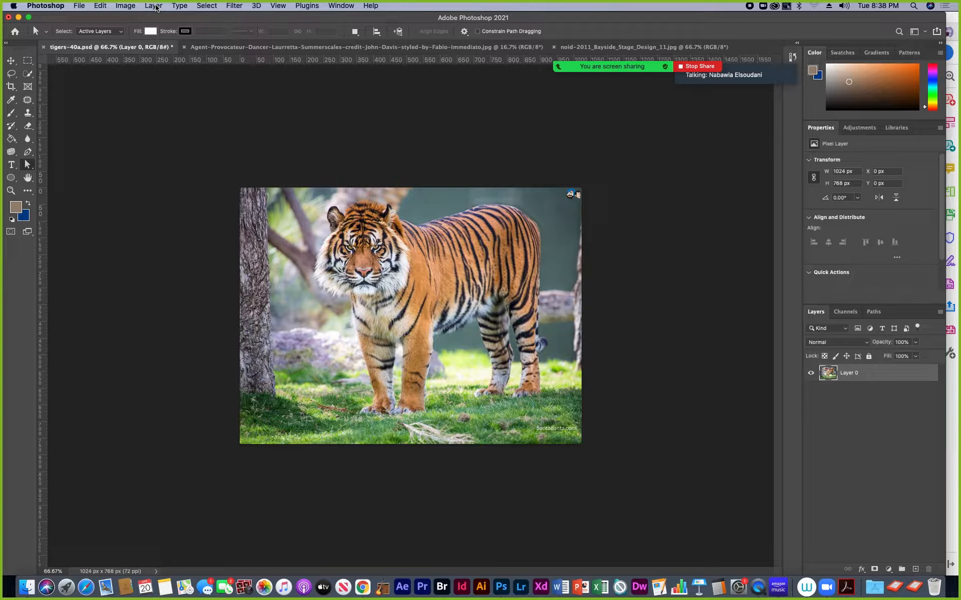
# Load the saved Tiger Selection channel of tigers-40a.psd as a new selection.
pyautogui.click(207, 5)
pyautogui.click(221, 231)
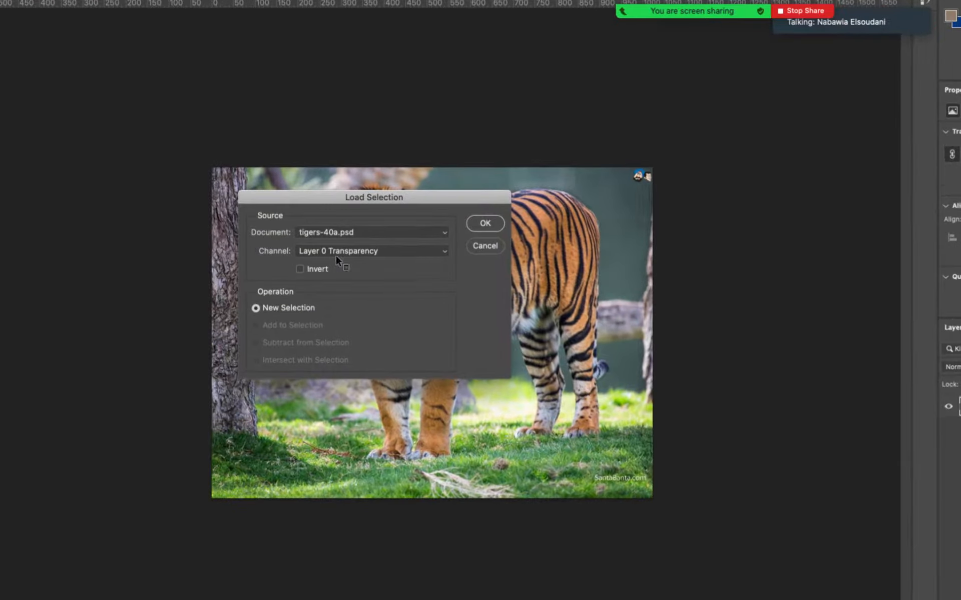
pyautogui.click(421, 254)
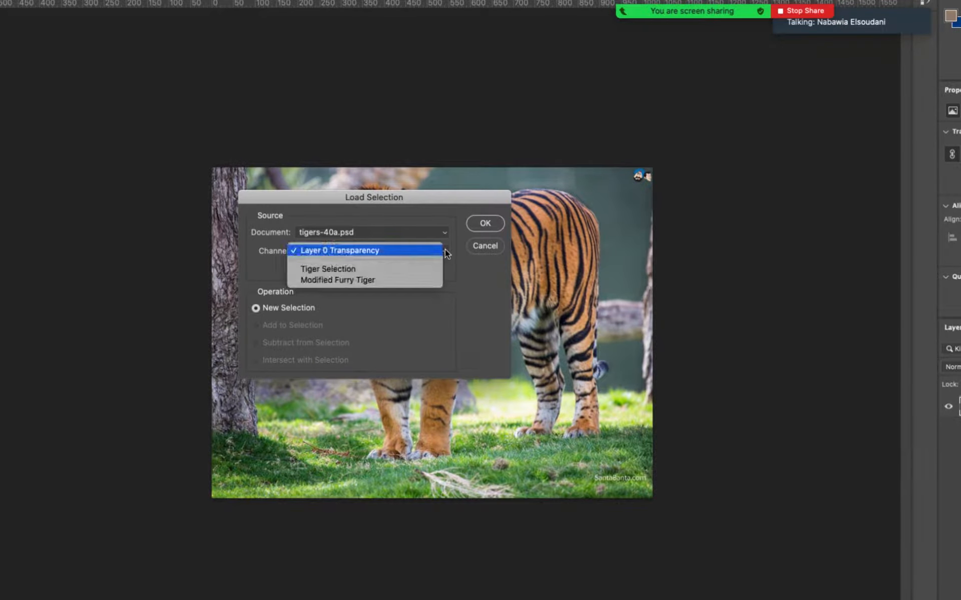
pyautogui.click(315, 269)
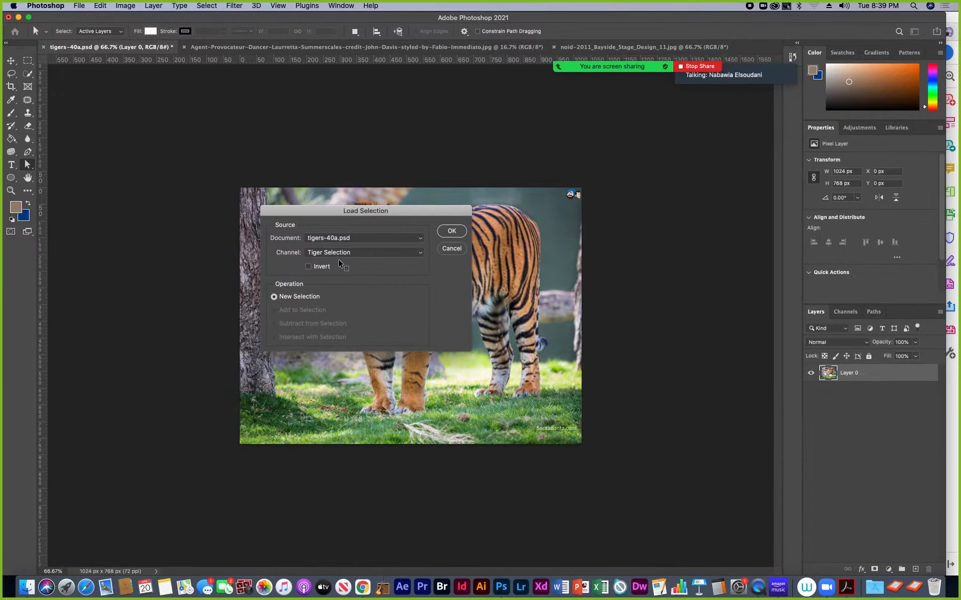
pyautogui.click(452, 231)
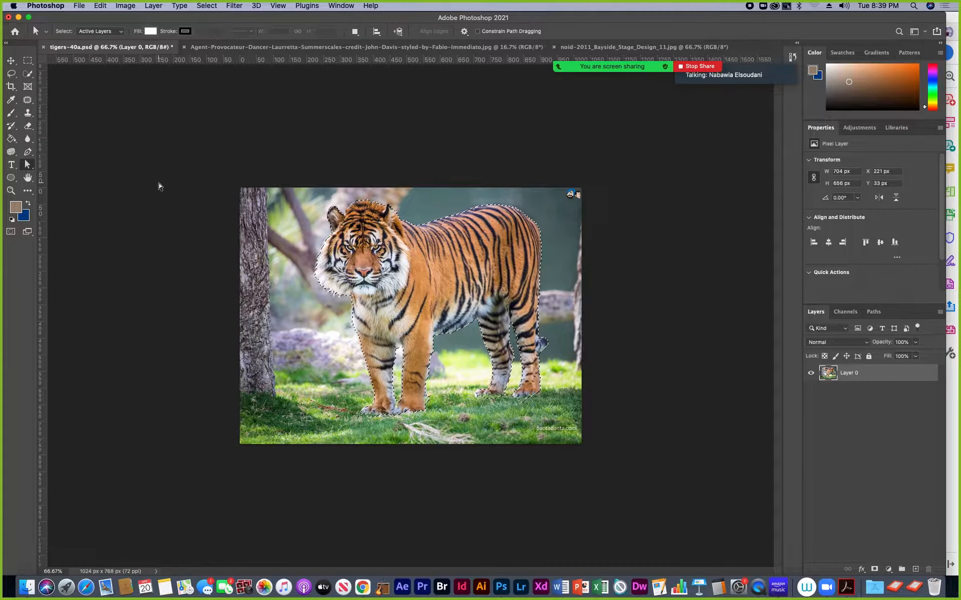
# Open the tiger selection in Select and Mask and set the preview to On Black.
pyautogui.click(28, 76)
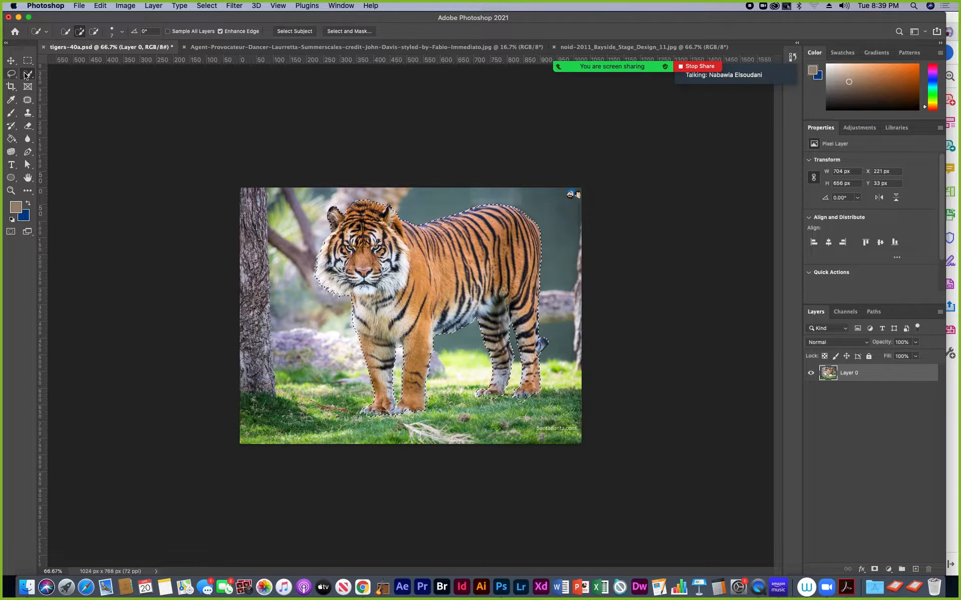
pyautogui.click(349, 32)
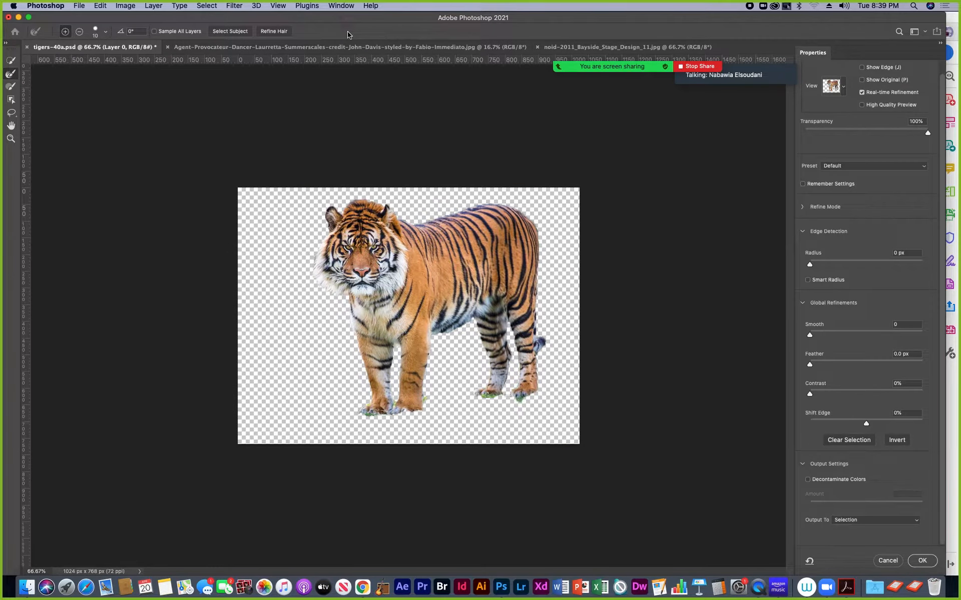
pyautogui.click(844, 89)
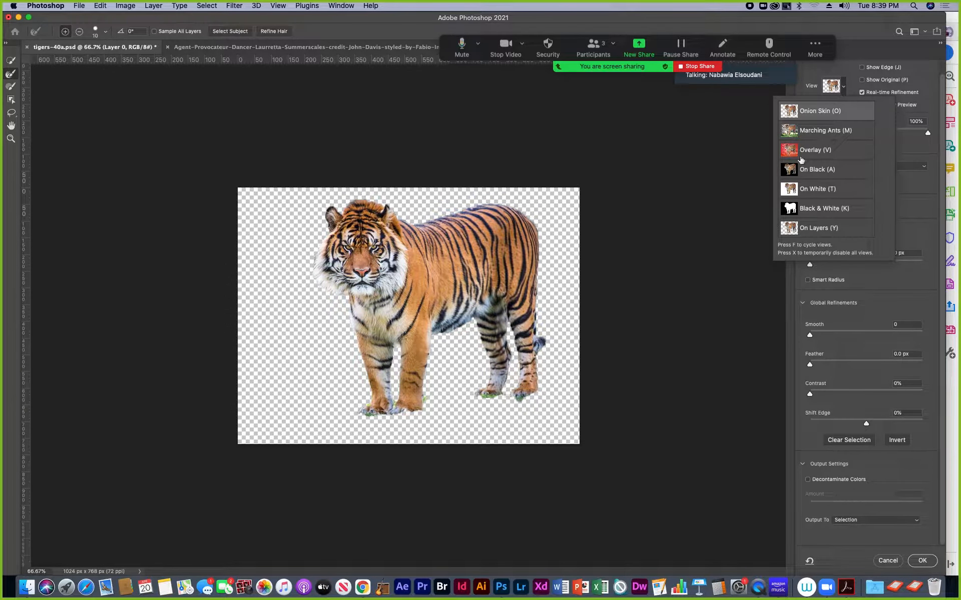
pyautogui.click(803, 172)
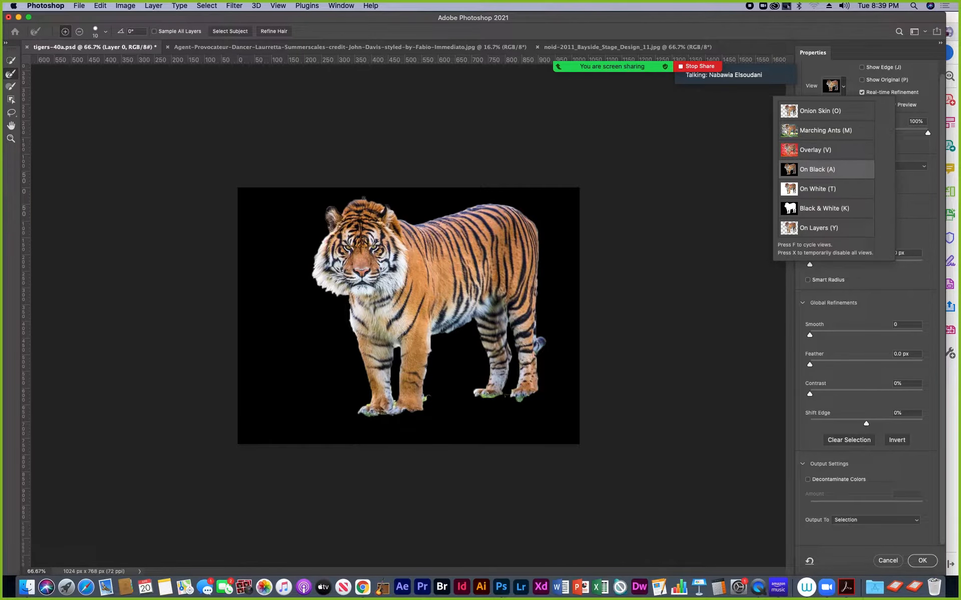
pyautogui.click(841, 69)
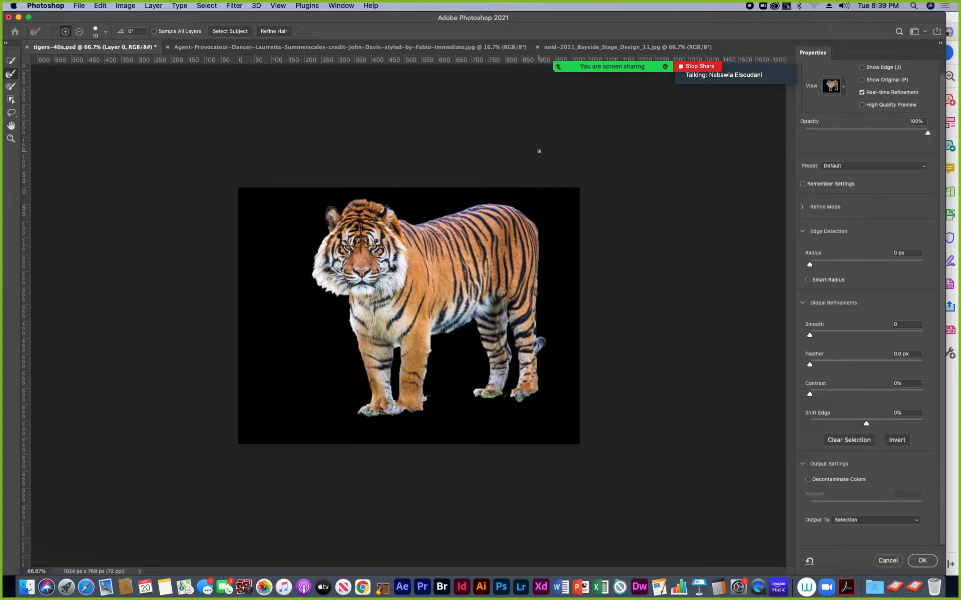
# Refine the fur edges around the tiger's cheek, chin and head with the 10 px Refine Edge Brush.
pyautogui.press('super+1')
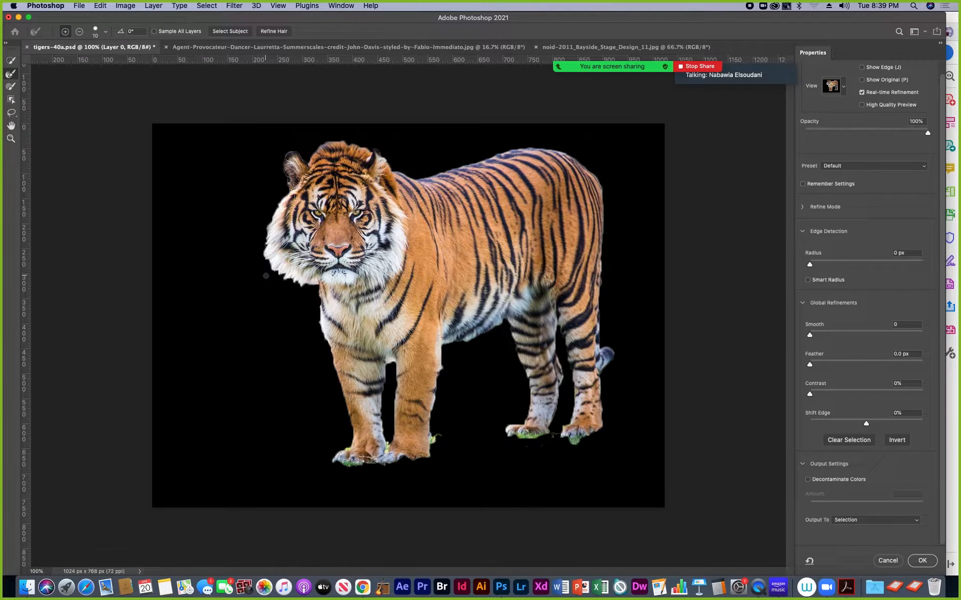
pyautogui.press('super+plus')
pyautogui.moveTo(251, 218)
pyautogui.mouseDown()
pyautogui.moveTo(291, 259)
pyautogui.moveTo(342, 342)
pyautogui.moveTo(381, 369)
pyautogui.mouseUp()
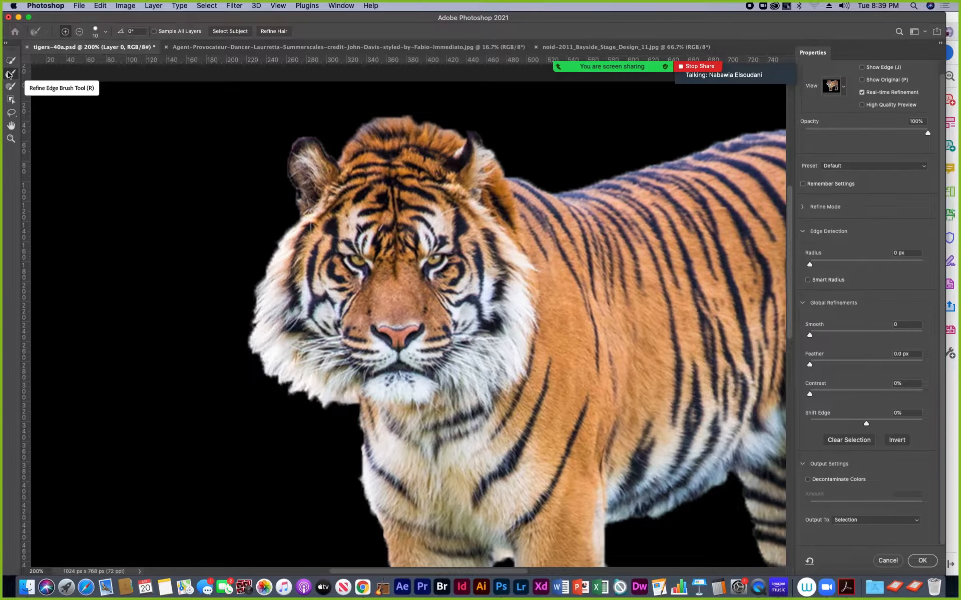
pyautogui.click(9, 75)
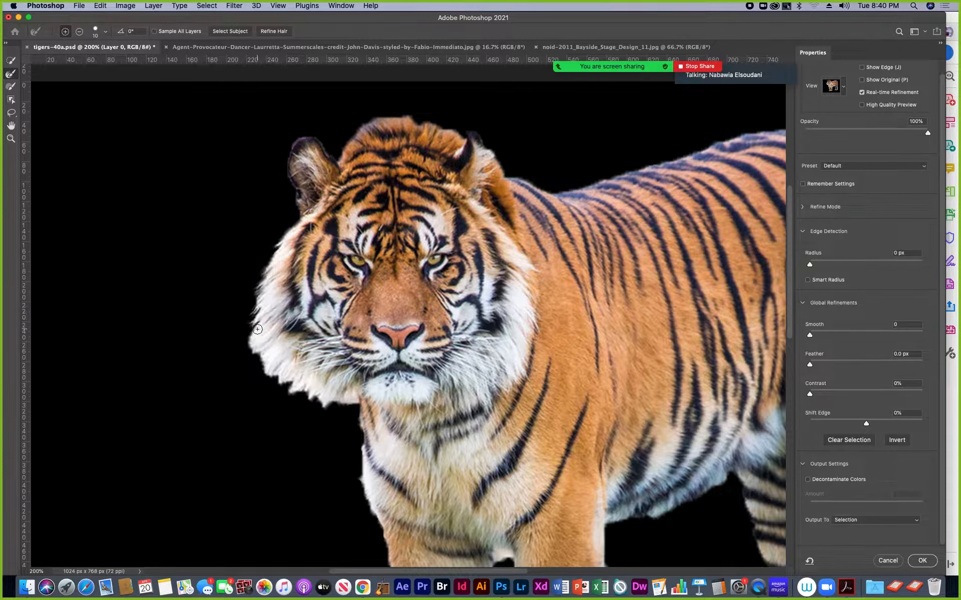
pyautogui.moveTo(242, 343)
pyautogui.mouseDown()
pyautogui.moveTo(275, 343)
pyautogui.moveTo(257, 387)
pyautogui.moveTo(280, 371)
pyautogui.moveTo(270, 391)
pyautogui.moveTo(289, 377)
pyautogui.moveTo(281, 395)
pyautogui.moveTo(295, 382)
pyautogui.moveTo(288, 402)
pyautogui.moveTo(322, 389)
pyautogui.moveTo(314, 408)
pyautogui.moveTo(331, 396)
pyautogui.moveTo(326, 414)
pyautogui.moveTo(351, 404)
pyautogui.mouseUp()
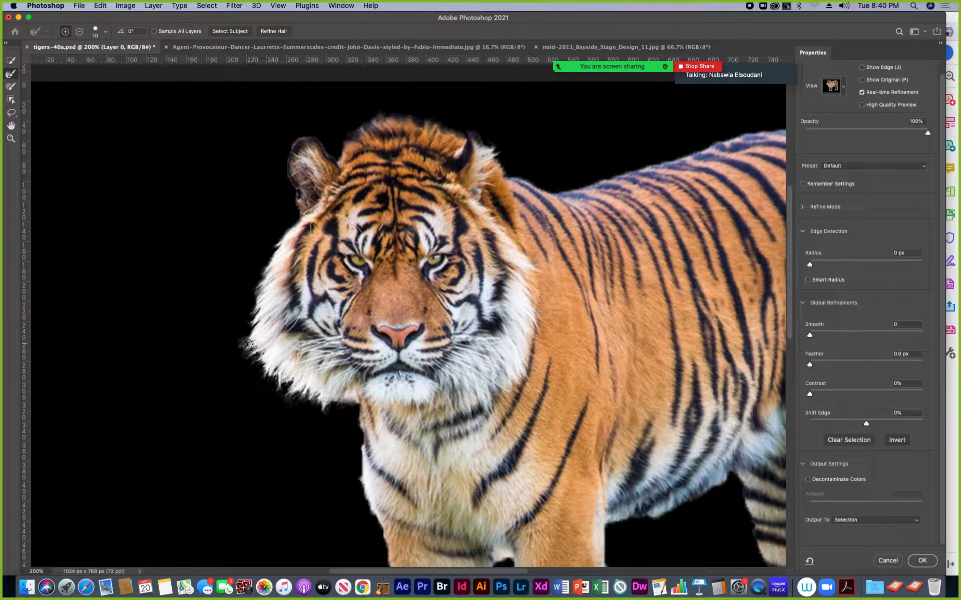
# Clean up the stray edge pixels beside the outermost tip of the tiger's cheek fur with the Refine Edge Brush.
pyautogui.press('super+plus')
pyautogui.moveTo(180, 374); pyautogui.dragTo(282, 296)
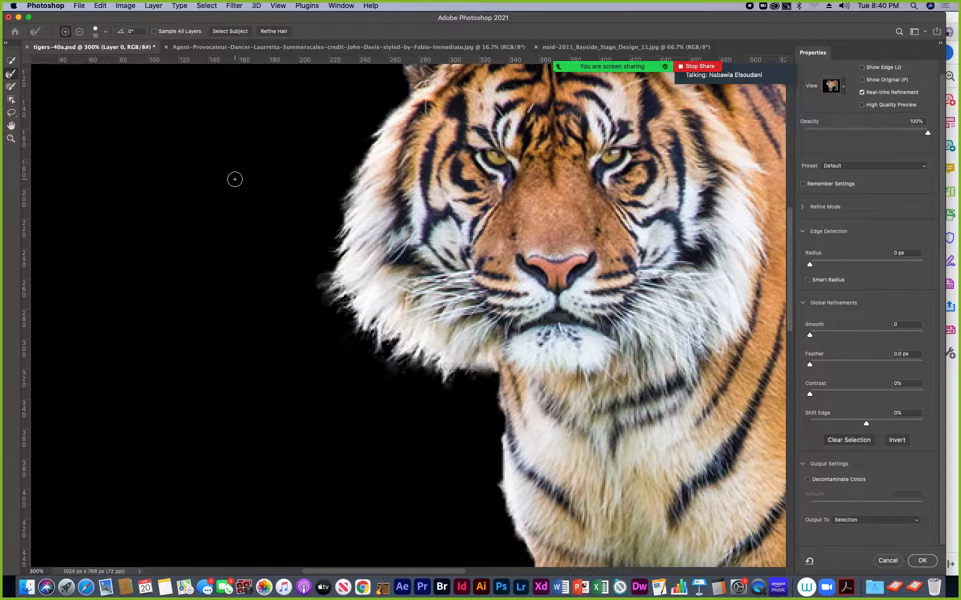
pyautogui.moveTo(303, 279)
pyautogui.mouseDown()
pyautogui.moveTo(315, 272)
pyautogui.moveTo(315, 283)
pyautogui.moveTo(316, 274)
pyautogui.mouseUp()
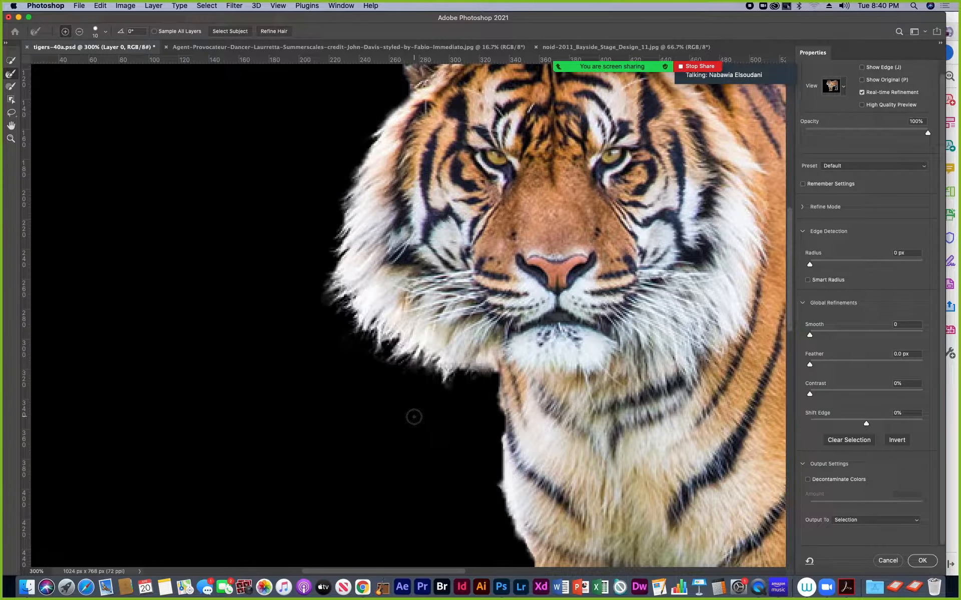
# Enlarge the Refine Edge Brush to 25 px and brush along the rear edge of the tiger's front leg.
pyautogui.press('super+minus')
pyautogui.press('super+minus')
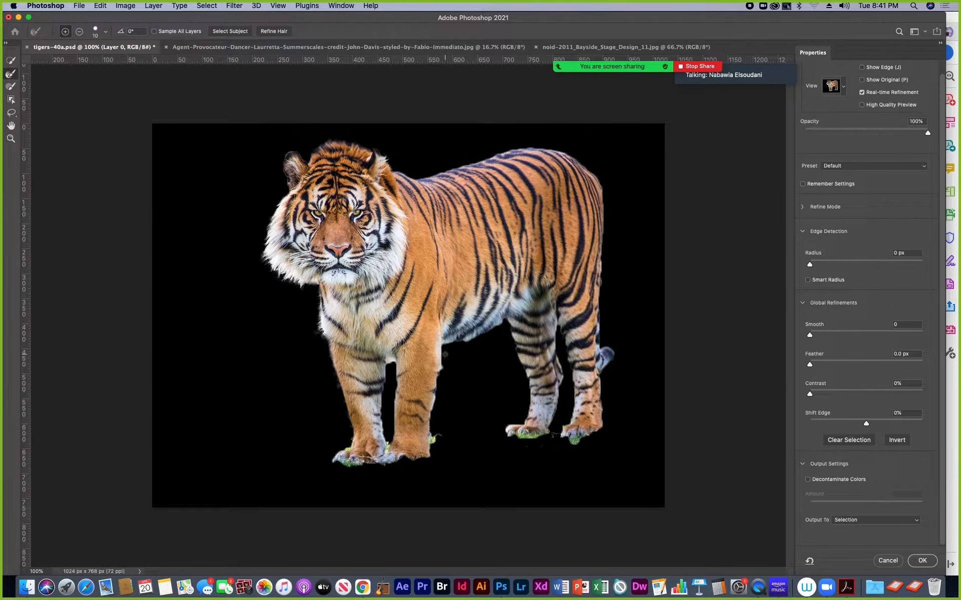
pyautogui.press(']')
pyautogui.press(']')
pyautogui.moveTo(444, 352); pyautogui.dragTo(433, 431)
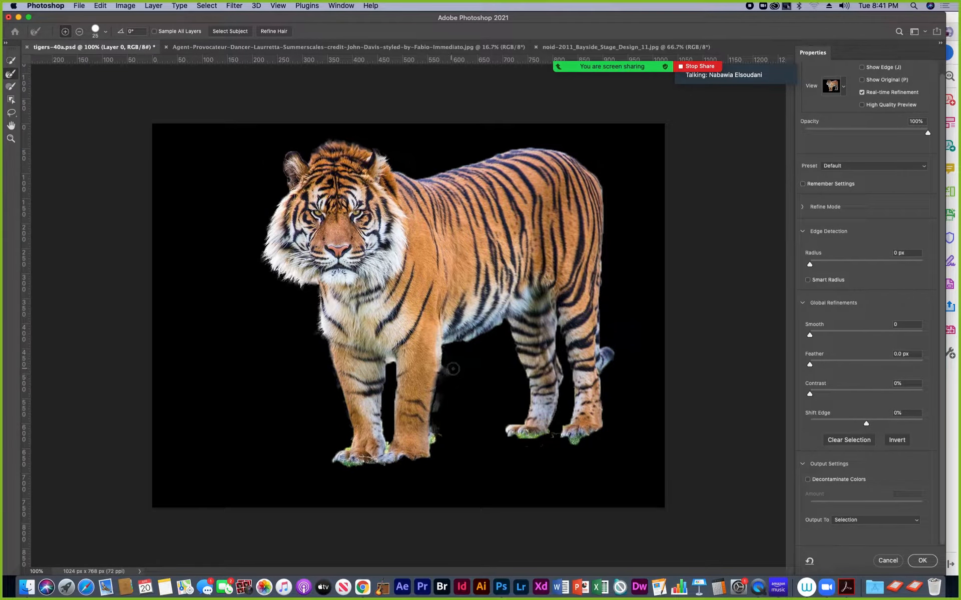
# Subtract the stray refined areas beside the tiger's front leg with the Refine Edge Brush.
pyautogui.press('super+plus')
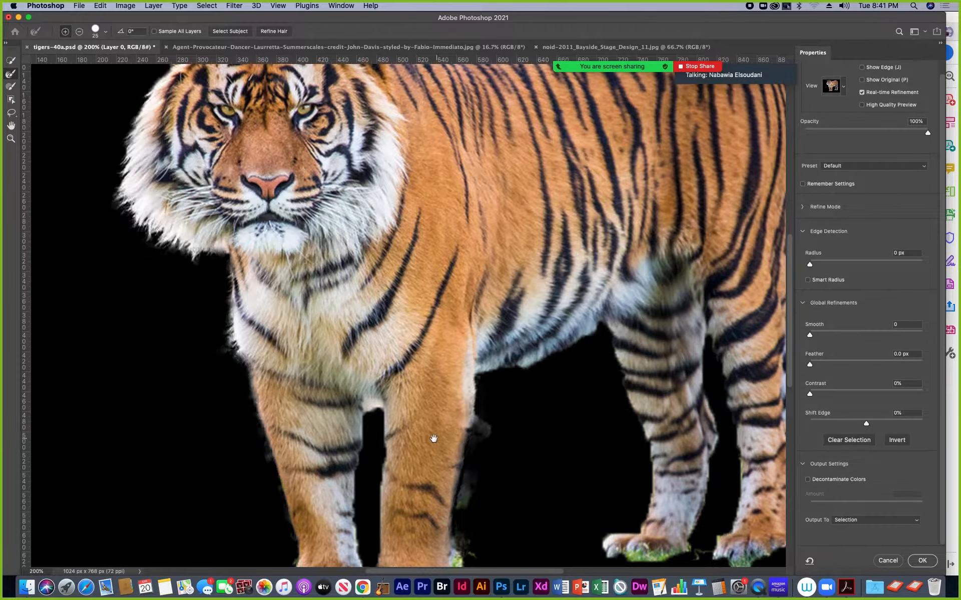
pyautogui.moveTo(434, 439); pyautogui.dragTo(369, 332)
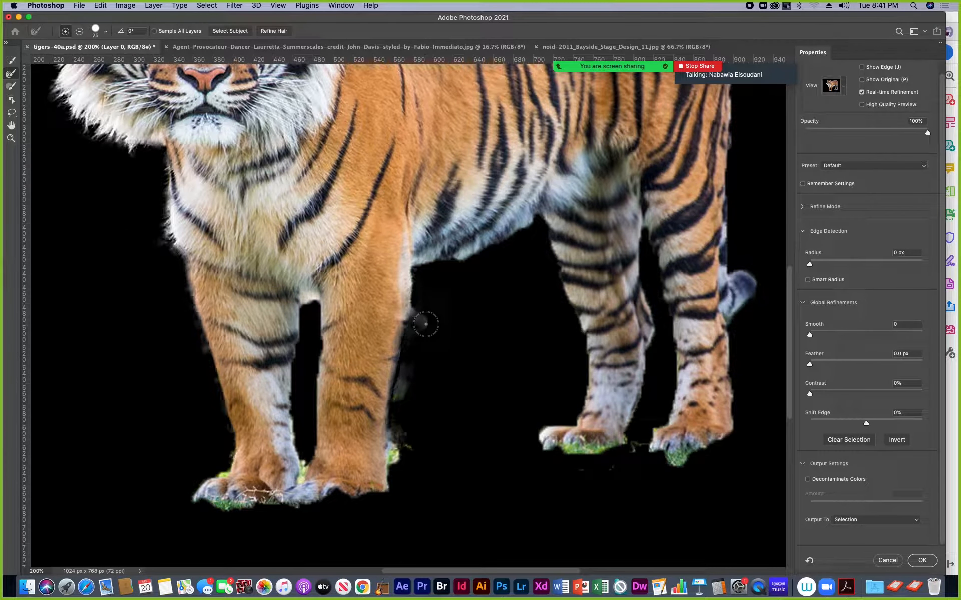
pyautogui.press('alt')
pyautogui.moveTo(422, 347)
pyautogui.mouseDown()
pyautogui.moveTo(408, 403)
pyautogui.moveTo(429, 371)
pyautogui.moveTo(403, 423)
pyautogui.mouseUp()
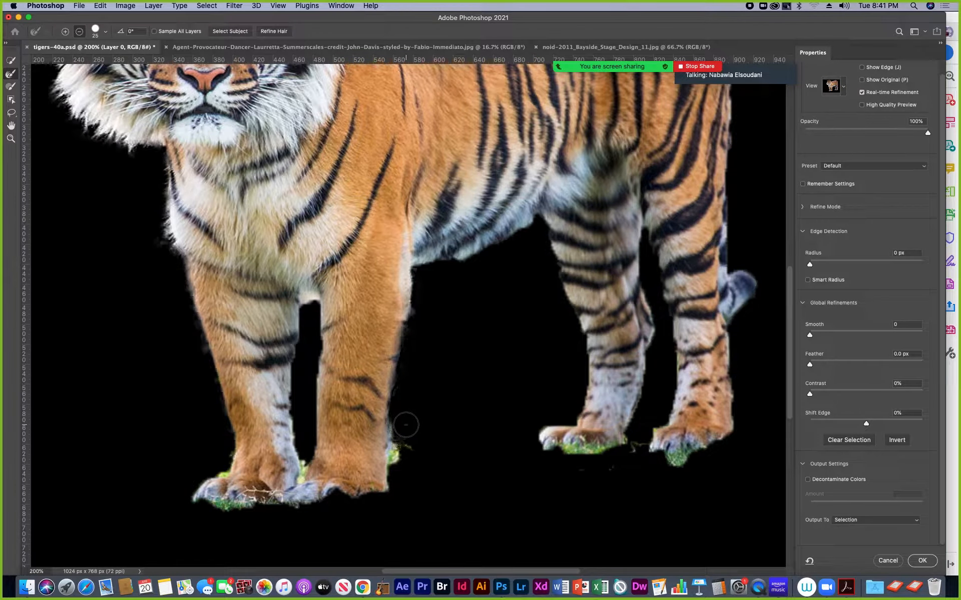
# Reduce the Refine Edge Brush size to 8 px.
pyautogui.press('[')
pyautogui.press('[')
pyautogui.press('[')
pyautogui.press('[')
pyautogui.press('[')
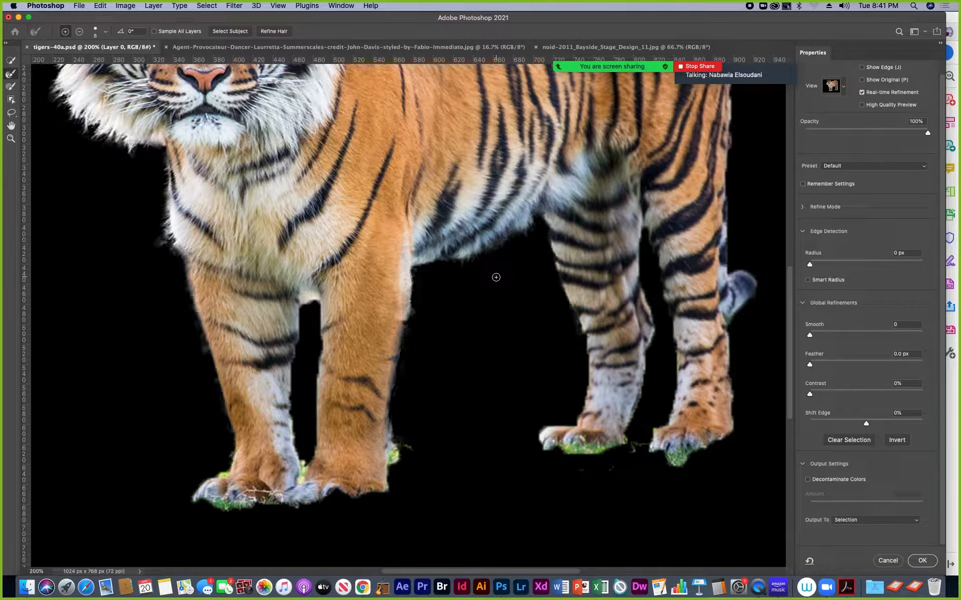
# Subtract the grass beneath the first hind paw from the selection with the Quick Selection tool.
pyautogui.press('super+minus')
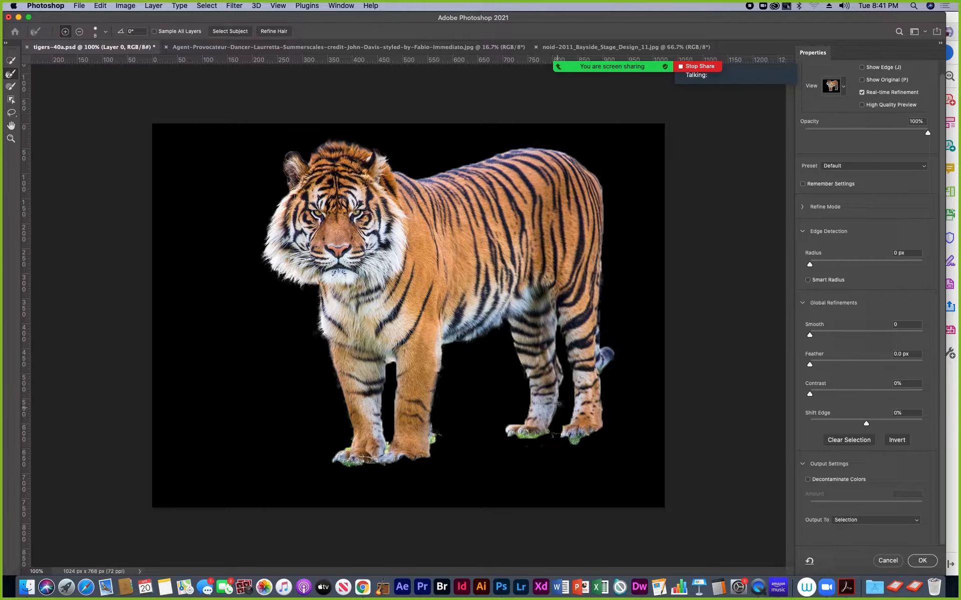
pyautogui.press('super+equal')
pyautogui.moveTo(569, 478); pyautogui.dragTo(437, 303)
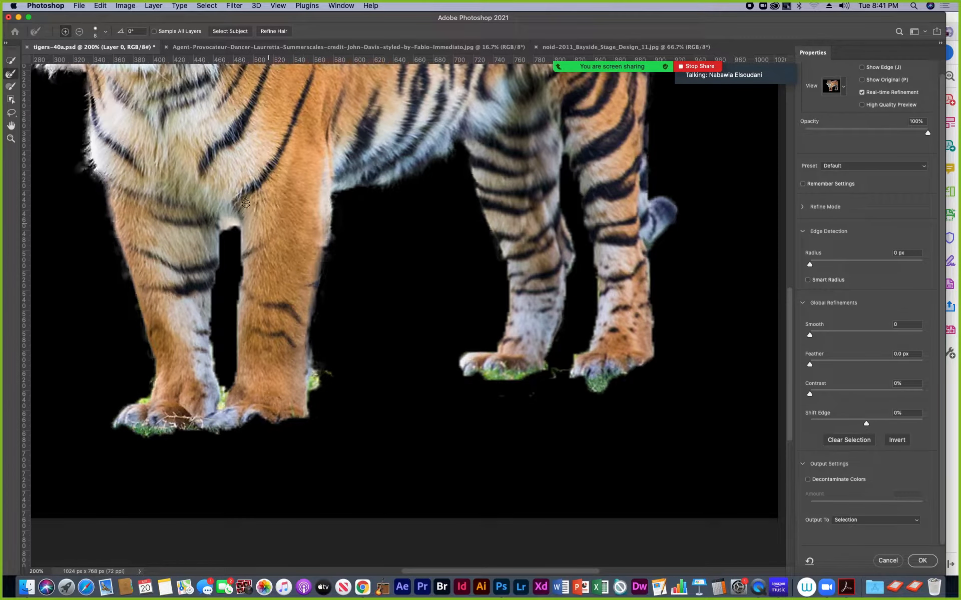
pyautogui.click(10, 61)
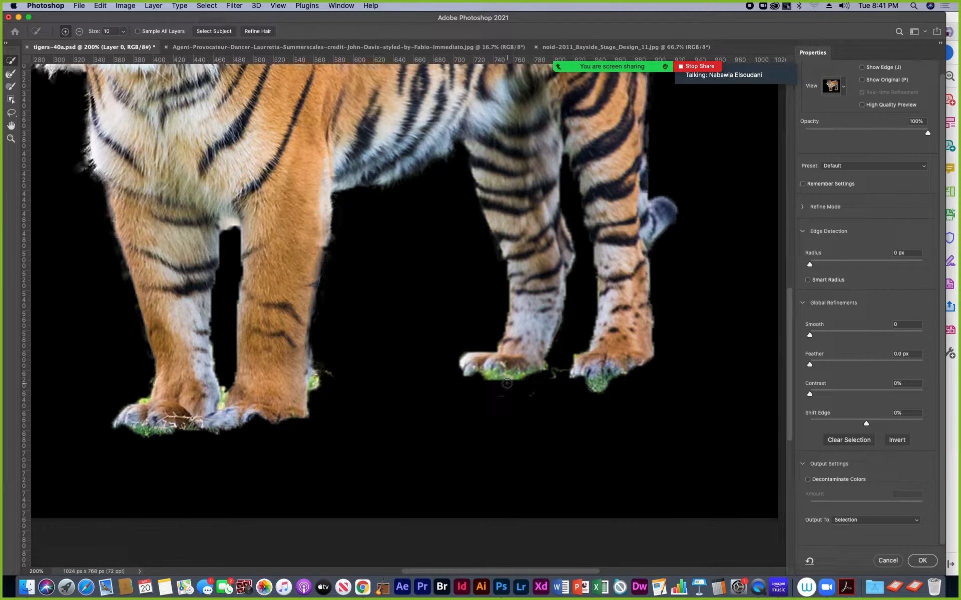
pyautogui.moveTo(507, 383)
pyautogui.mouseDown()
pyautogui.moveTo(540, 376)
pyautogui.moveTo(490, 379)
pyautogui.moveTo(505, 361)
pyautogui.moveTo(534, 366)
pyautogui.mouseUp()
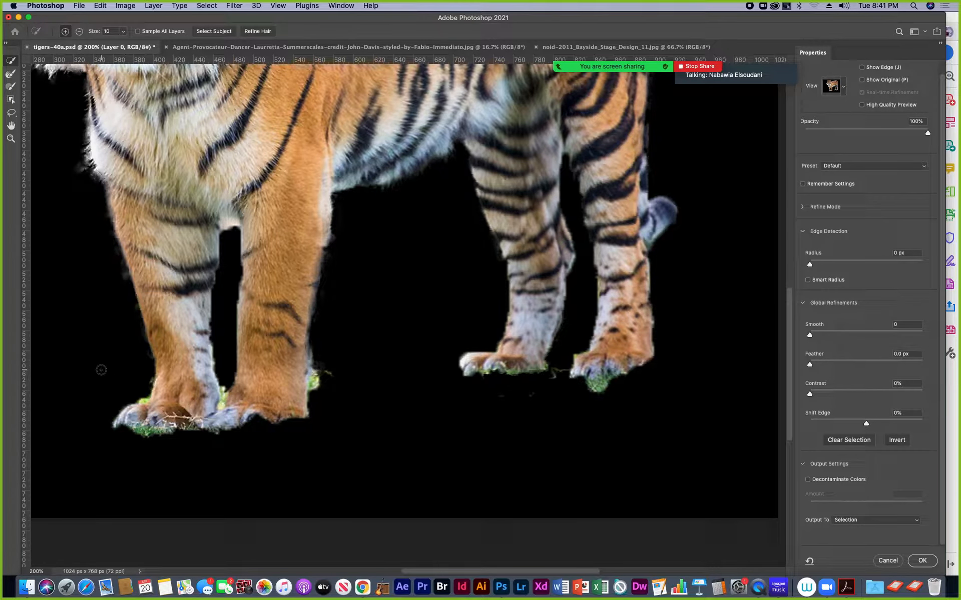
# Enlarge the selection Brush to 15 px and subtract the grass behind the tiger's front leg near the paw.
pyautogui.click(9, 89)
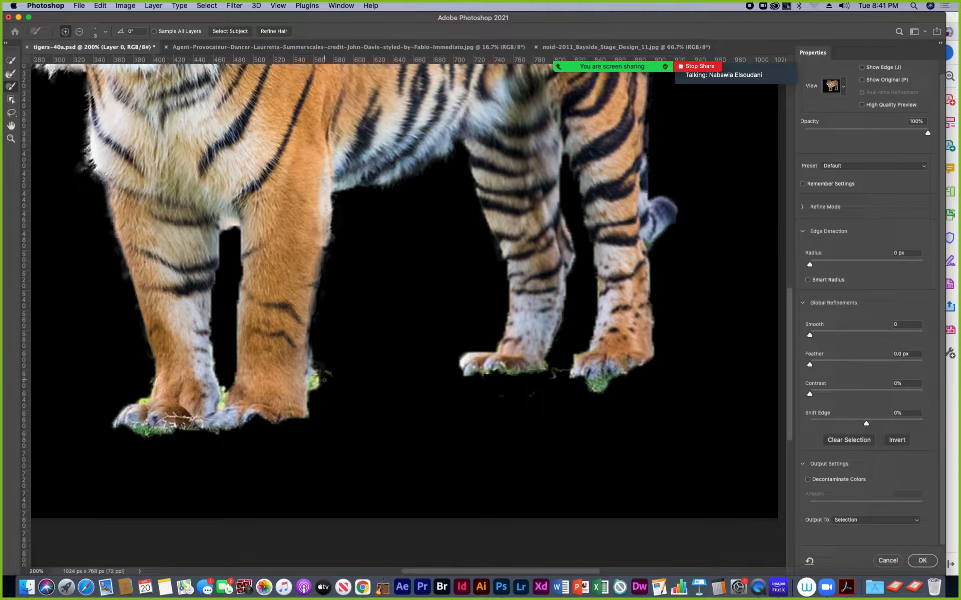
pyautogui.press(']')
pyautogui.press(']')
pyautogui.press(']')
pyautogui.press(']')
pyautogui.press(']')
pyautogui.press(']')
pyautogui.press(']')
pyautogui.press('alt')
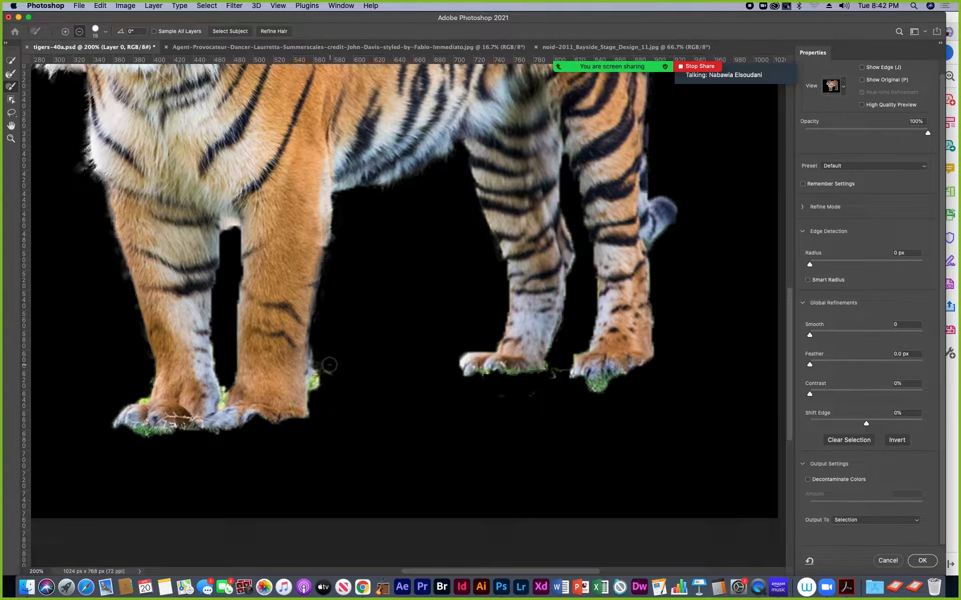
pyautogui.moveTo(328, 368)
pyautogui.mouseDown()
pyautogui.moveTo(318, 389)
pyautogui.moveTo(333, 379)
pyautogui.mouseUp()
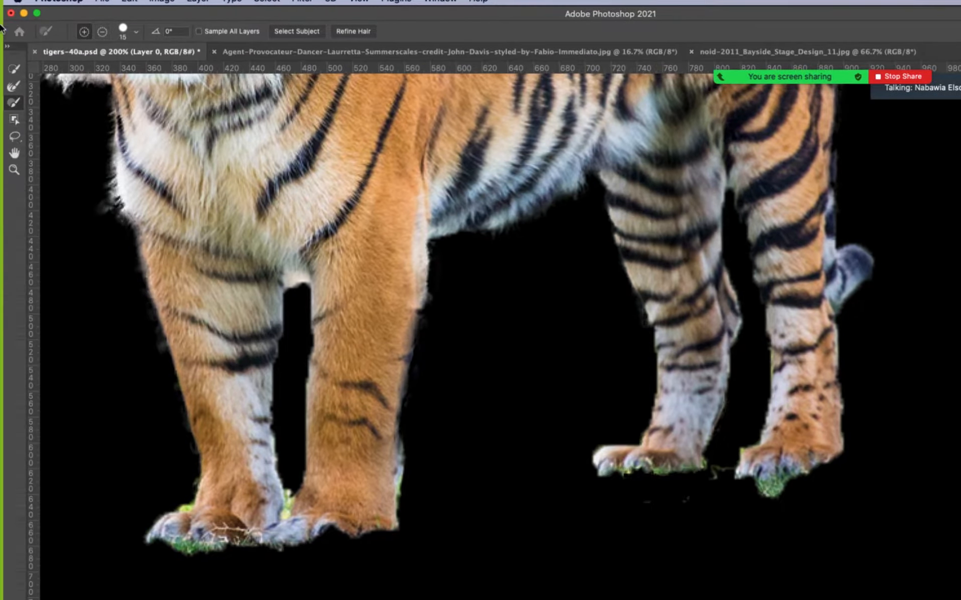
# Lower the selection Brush's hardness and paint away the grass beneath the tiger's rearmost hind paw and front paws.
pyautogui.click(97, 30)
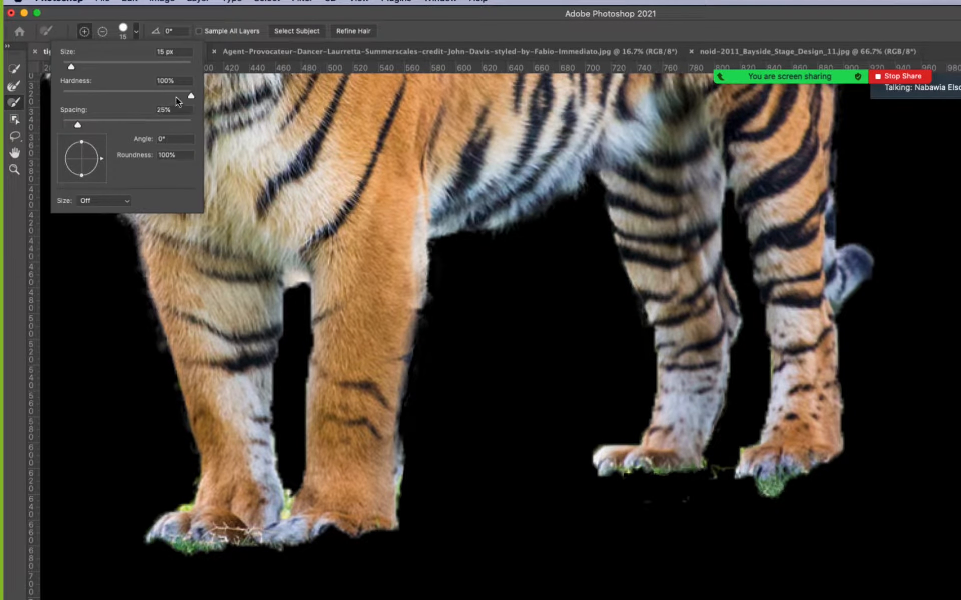
pyautogui.moveTo(137, 91); pyautogui.dragTo(100, 92)
pyautogui.click(229, 18)
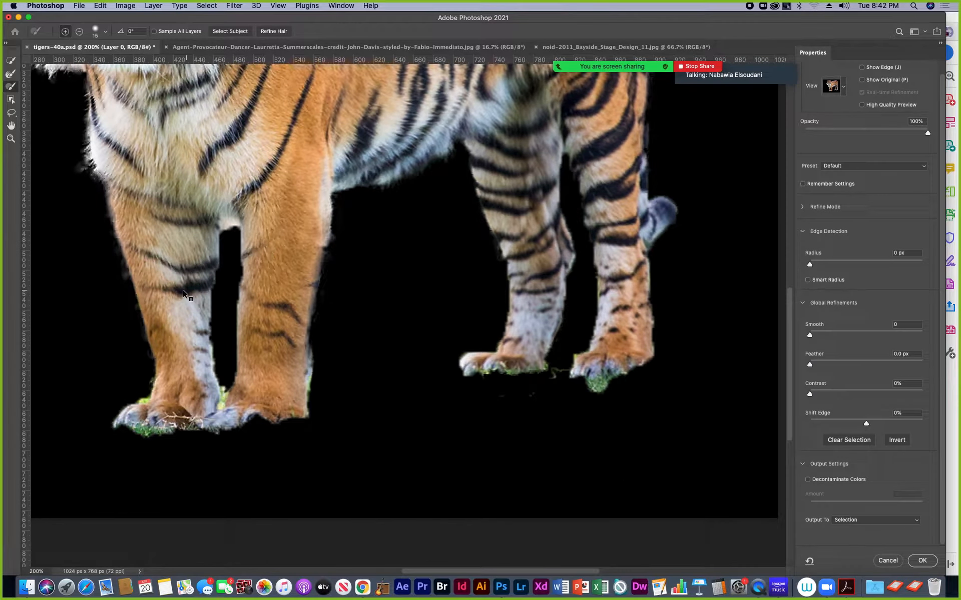
pyautogui.moveTo(144, 381)
pyautogui.mouseDown()
pyautogui.moveTo(140, 395)
pyautogui.moveTo(125, 398)
pyautogui.moveTo(141, 399)
pyautogui.moveTo(147, 380)
pyautogui.mouseUp()
pyautogui.press('alt')
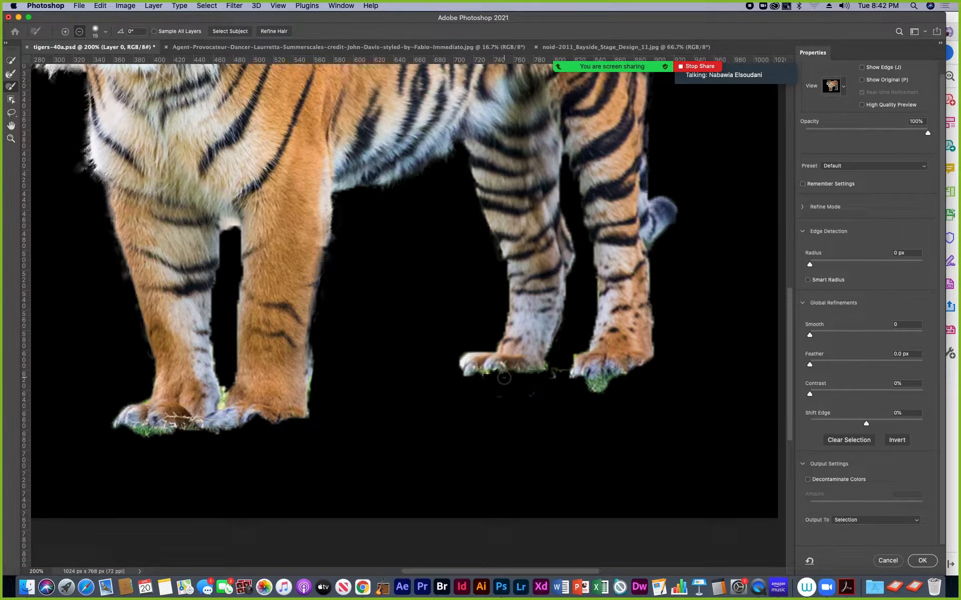
pyautogui.moveTo(580, 389)
pyautogui.mouseDown()
pyautogui.moveTo(586, 387)
pyautogui.moveTo(600, 396)
pyautogui.moveTo(617, 380)
pyautogui.moveTo(594, 385)
pyautogui.mouseUp()
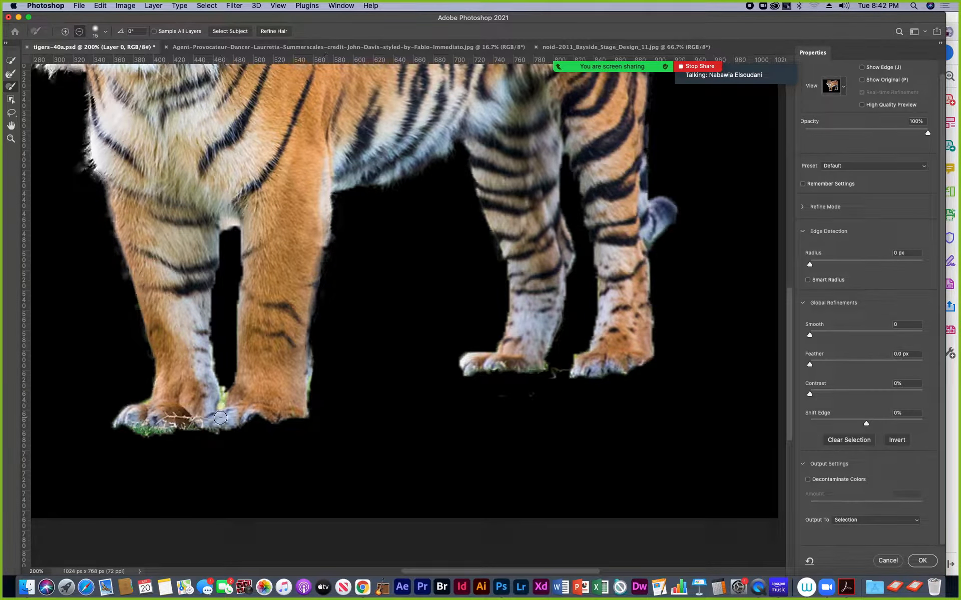
pyautogui.moveTo(141, 436); pyautogui.dragTo(200, 437)
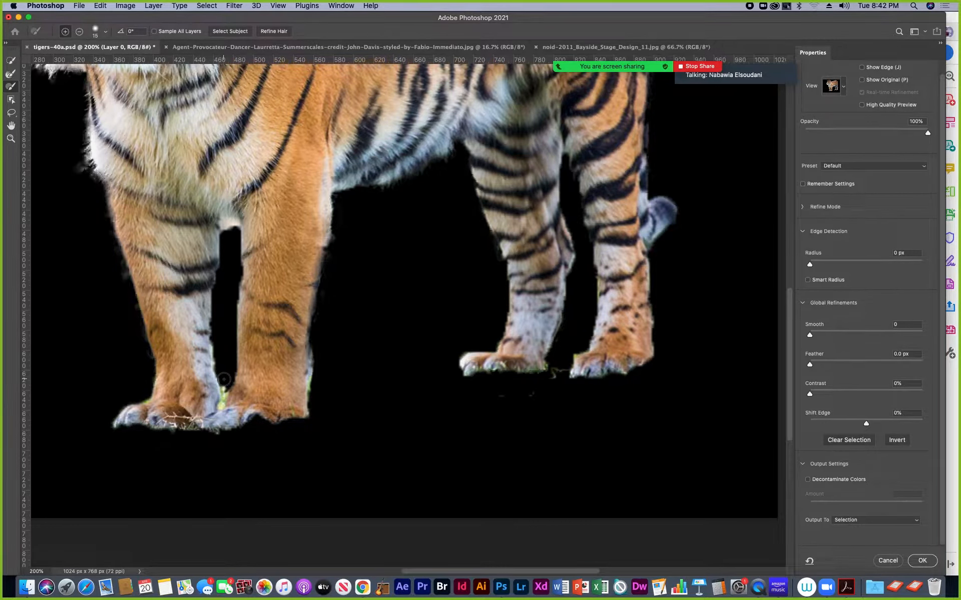
# Shrink the selection Brush and subtract the grass between the tiger's two front paws.
pyautogui.press('[')
pyautogui.press('[')
pyautogui.press('[')
pyautogui.press('[')
pyautogui.press('alt')
# Clean up the stray edge pixels beside the tiger's chest with the Refine Edge Brush and Quick Selection tool in subtract mode.
pyautogui.click(10, 74)
pyautogui.press('alt')
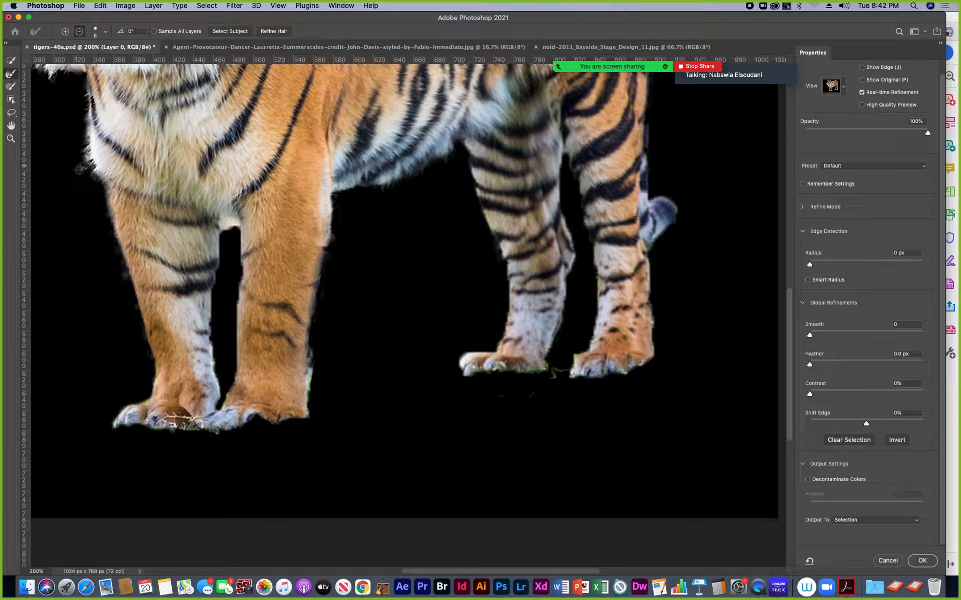
pyautogui.moveTo(65, 161); pyautogui.dragTo(200, 243)
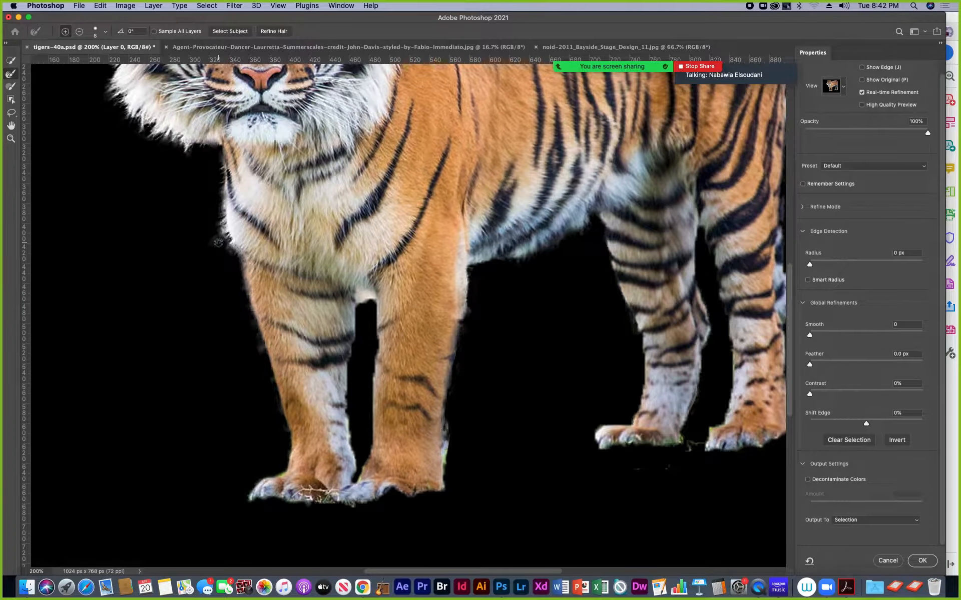
pyautogui.press('w')
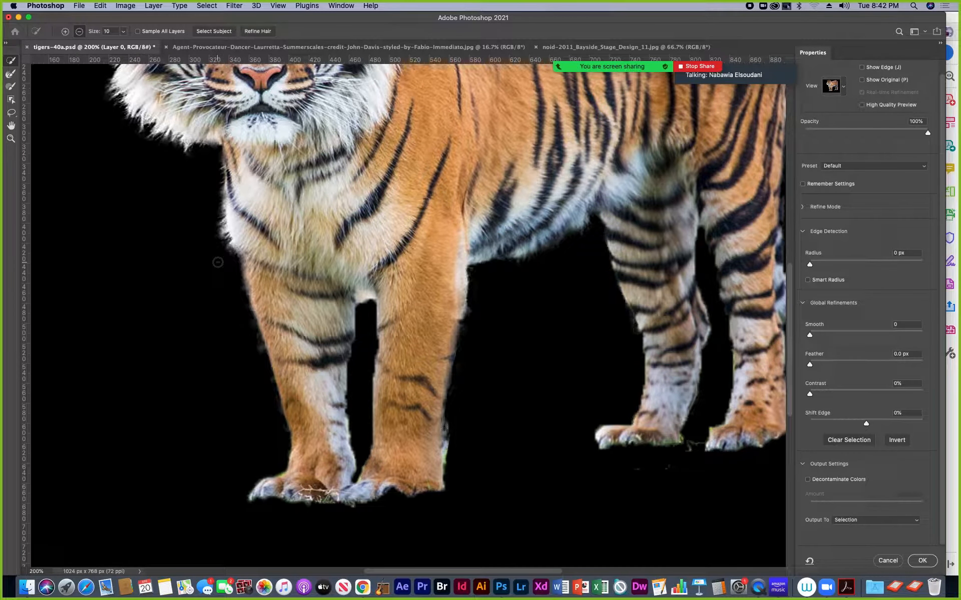
pyautogui.press('super+1')
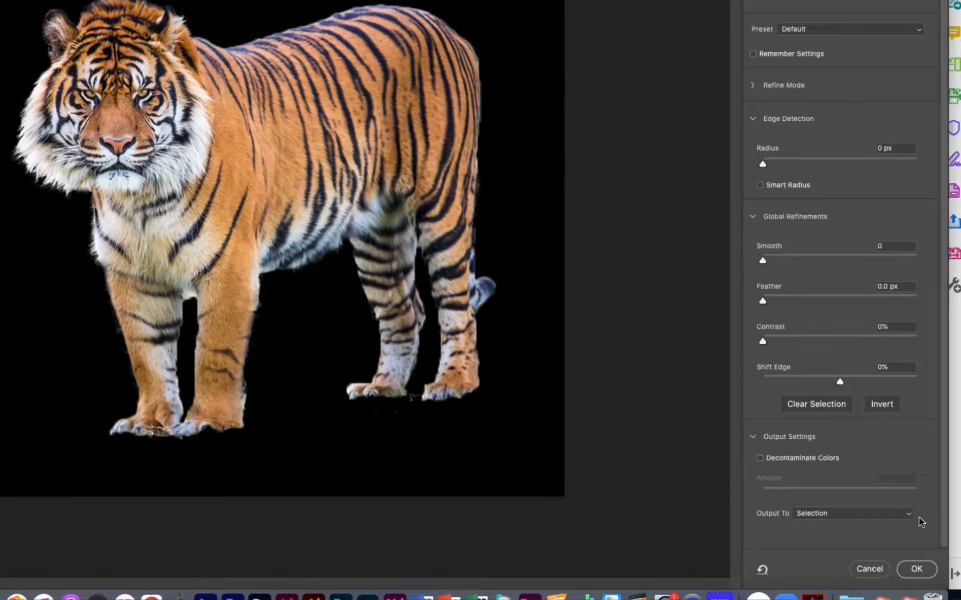
# Output the refined edges as a Selection and add a layer mask to Layer 0 from it.
pyautogui.click(916, 521)
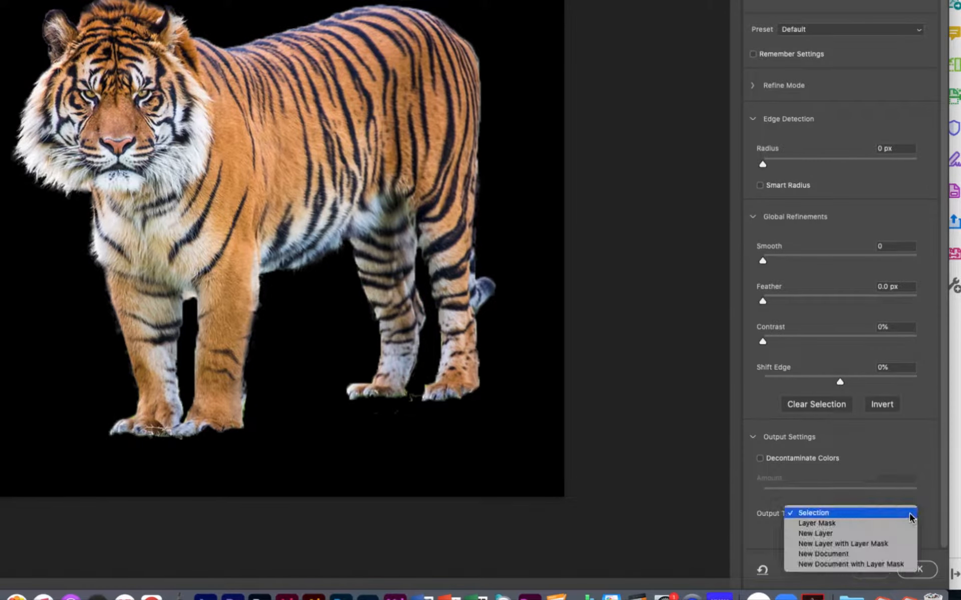
pyautogui.click(762, 529)
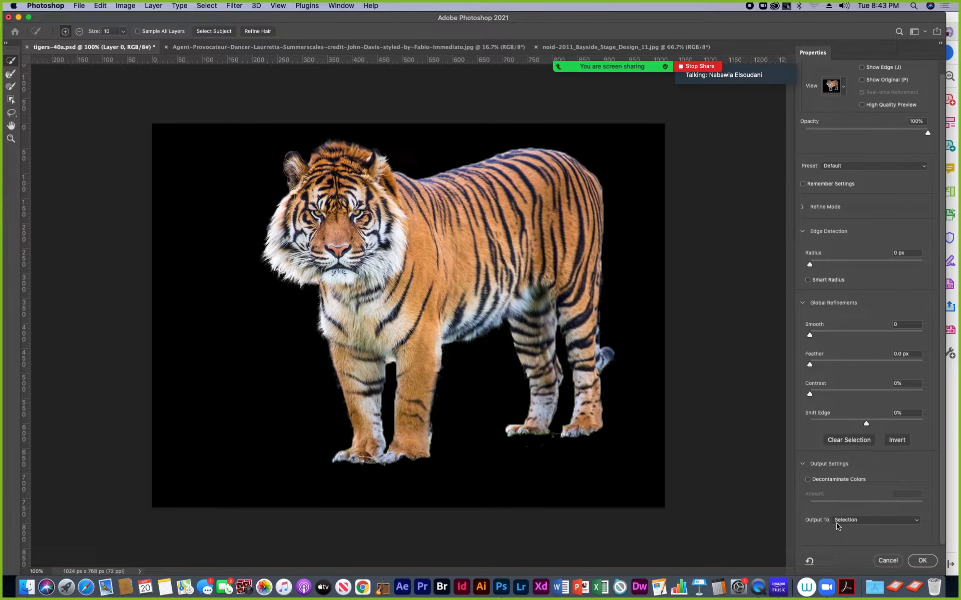
pyautogui.click(924, 561)
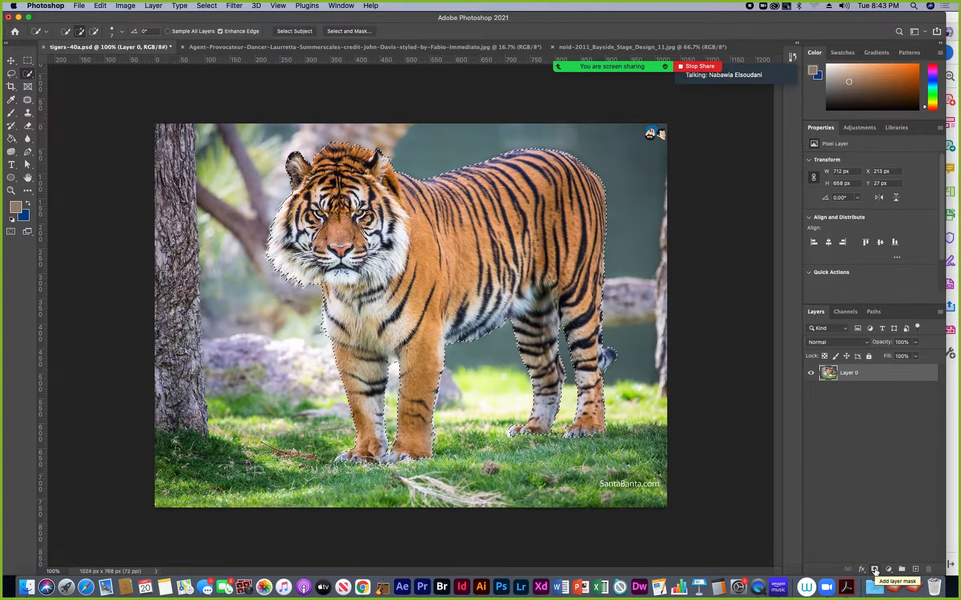
pyautogui.click(874, 570)
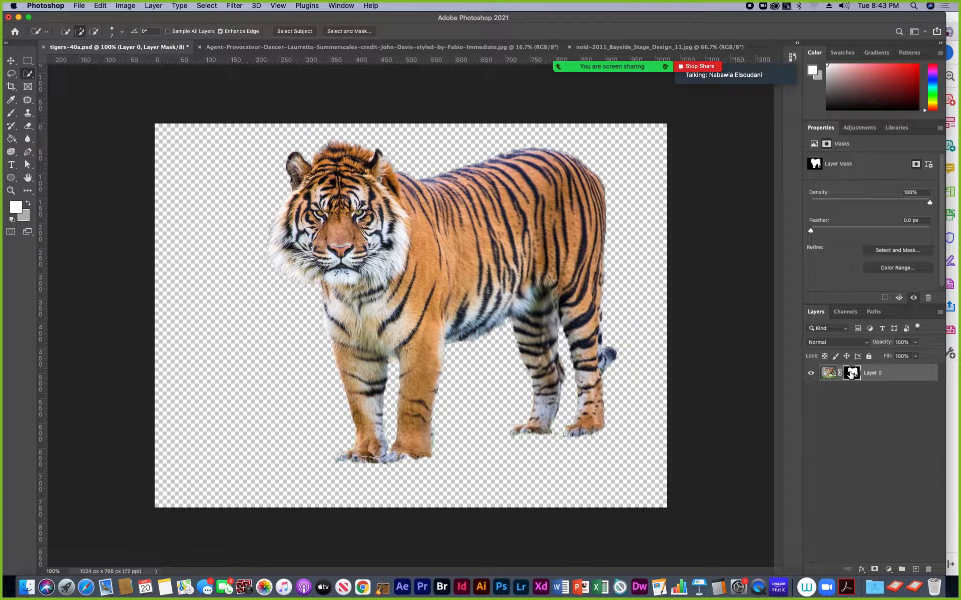
# Reduce the Brush to 25 px and paint white on the layer mask along the front leg's rear edge above the paw.
pyautogui.click(11, 112)
pyautogui.press('[')
pyautogui.press('[')
pyautogui.press('[')
pyautogui.press('[')
pyautogui.press('[')
pyautogui.press('[')
pyautogui.press('[')
pyautogui.press('[')
pyautogui.press('[')
pyautogui.press('[')
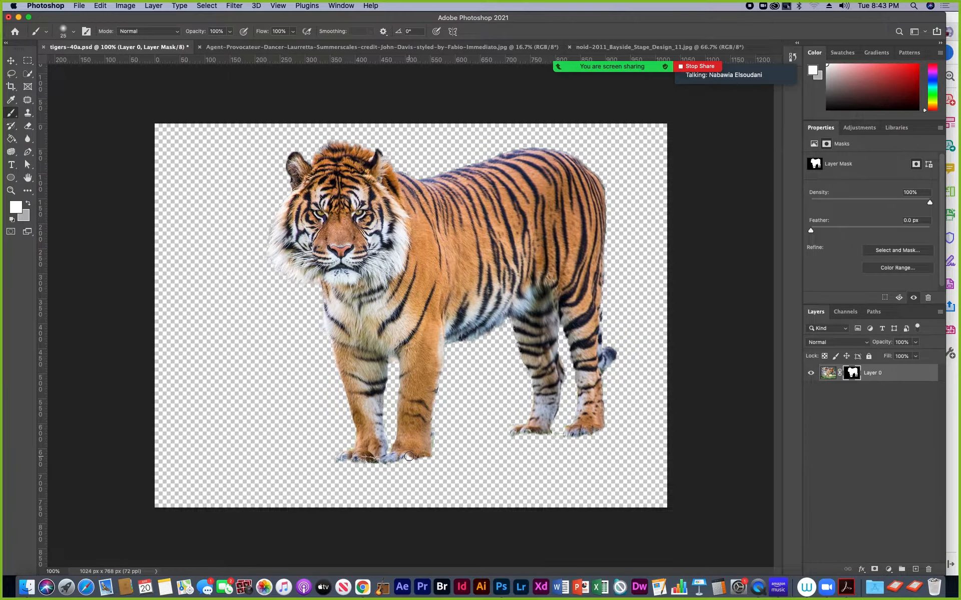
pyautogui.press('super+equal')
pyautogui.press('super+equal')
pyautogui.moveTo(418, 481); pyautogui.dragTo(374, 131)
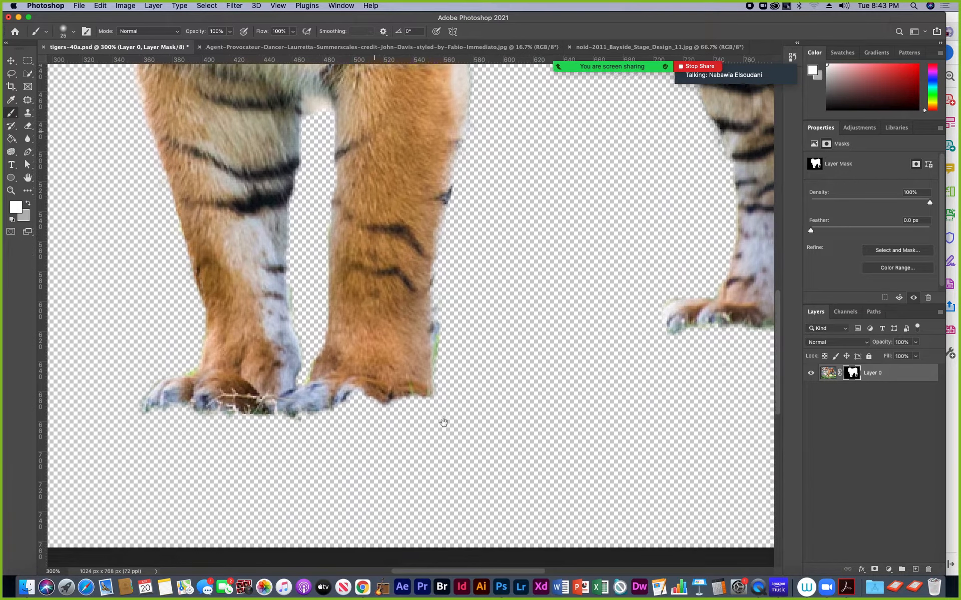
pyautogui.moveTo(444, 423); pyautogui.dragTo(441, 408)
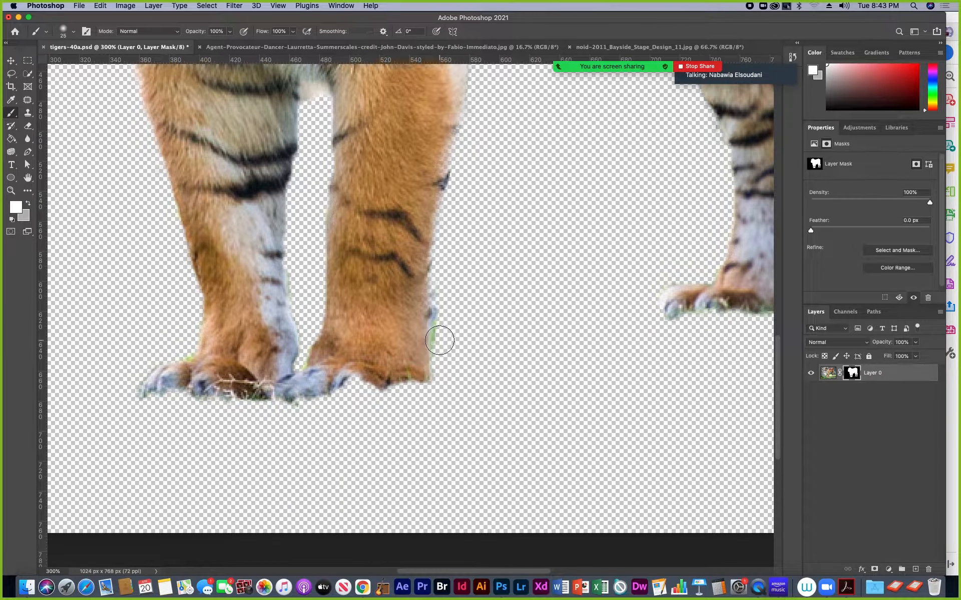
pyautogui.moveTo(439, 337)
pyautogui.mouseDown()
pyautogui.moveTo(434, 256)
pyautogui.moveTo(449, 254)
pyautogui.mouseUp()
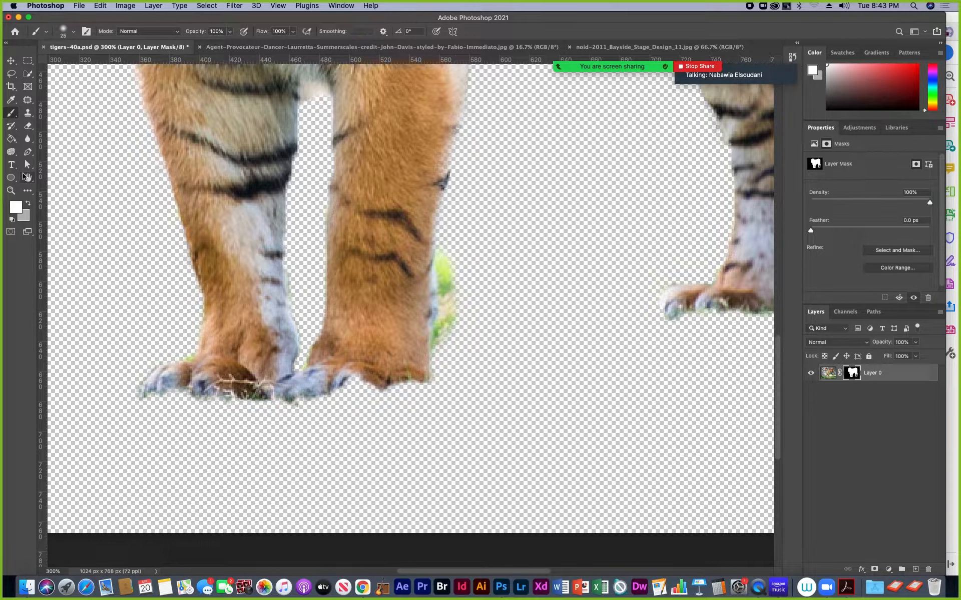
# Set the background color to black (000000), swap it to the foreground and paint the grass behind the front leg out of the mask.
pyautogui.click(25, 218)
pyautogui.moveTo(99, 400); pyautogui.dragTo(93, 406)
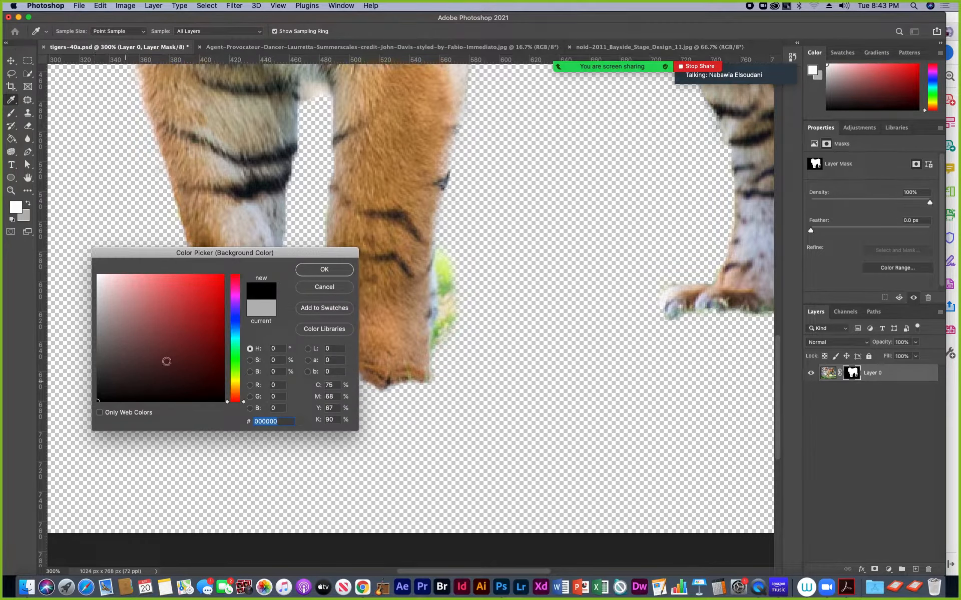
pyautogui.click(324, 270)
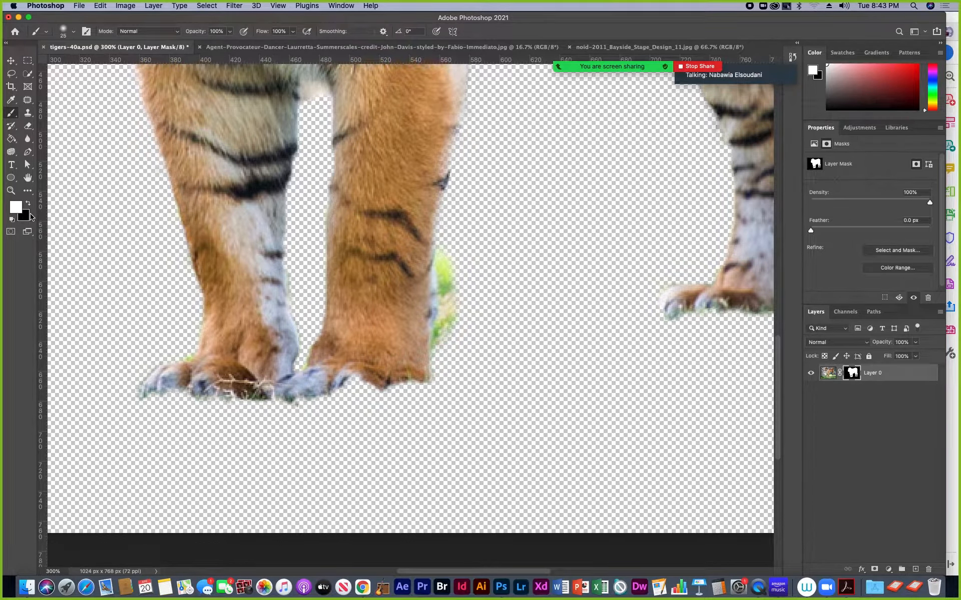
pyautogui.press('x')
pyautogui.moveTo(448, 293)
pyautogui.mouseDown()
pyautogui.moveTo(450, 251)
pyautogui.moveTo(449, 332)
pyautogui.moveTo(463, 335)
pyautogui.mouseUp()
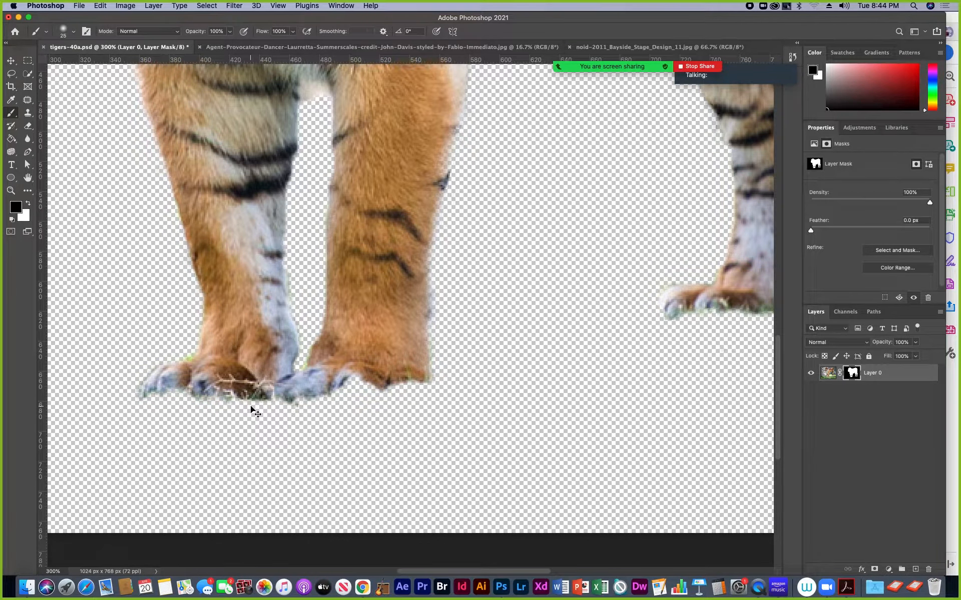
pyautogui.press('super+minus')
pyautogui.press('super+minus')
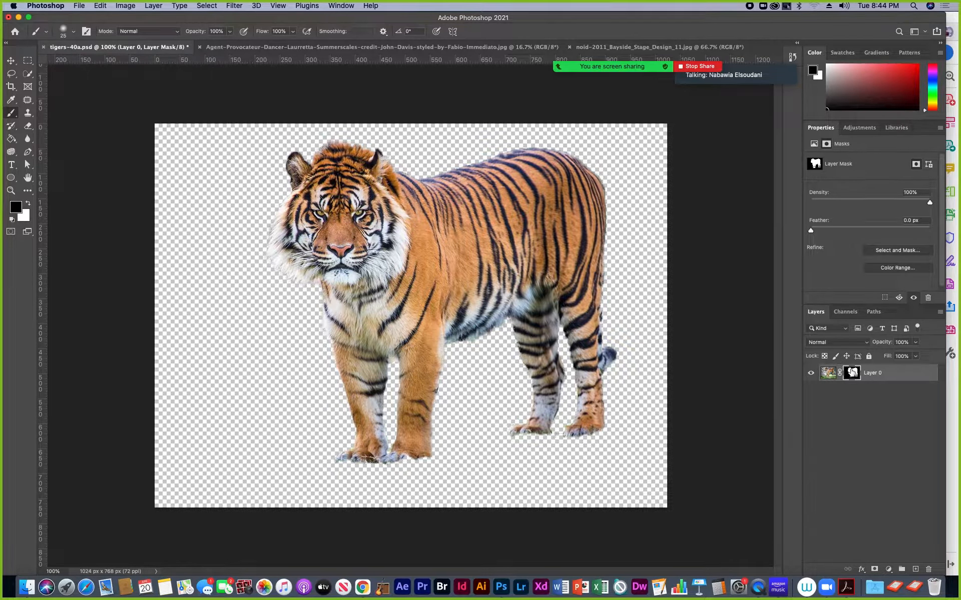
# Remove the layer mask from Layer 0, applying it to the layer.
pyautogui.moveTo(852, 372); pyautogui.dragTo(929, 569)
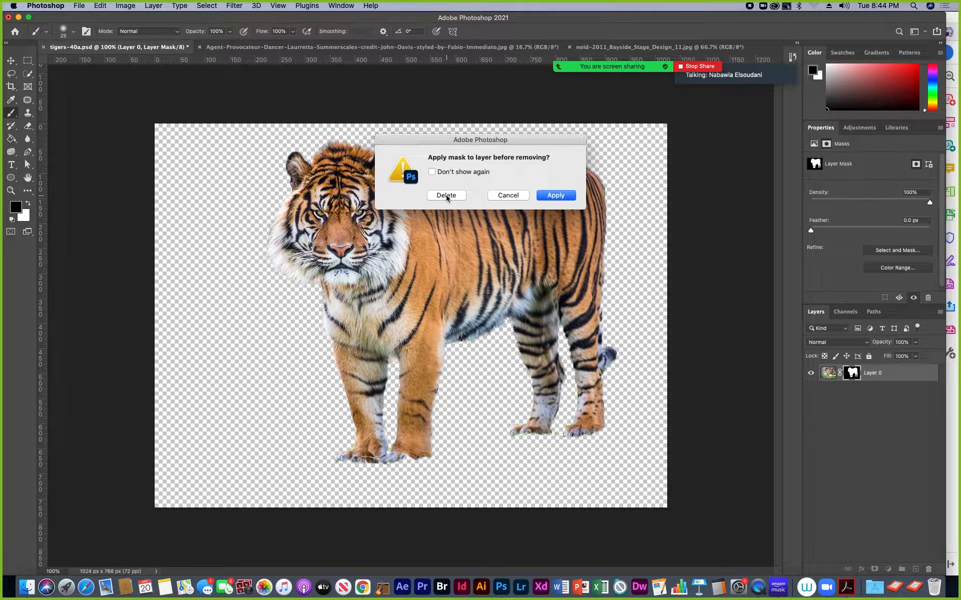
pyautogui.click(556, 195)
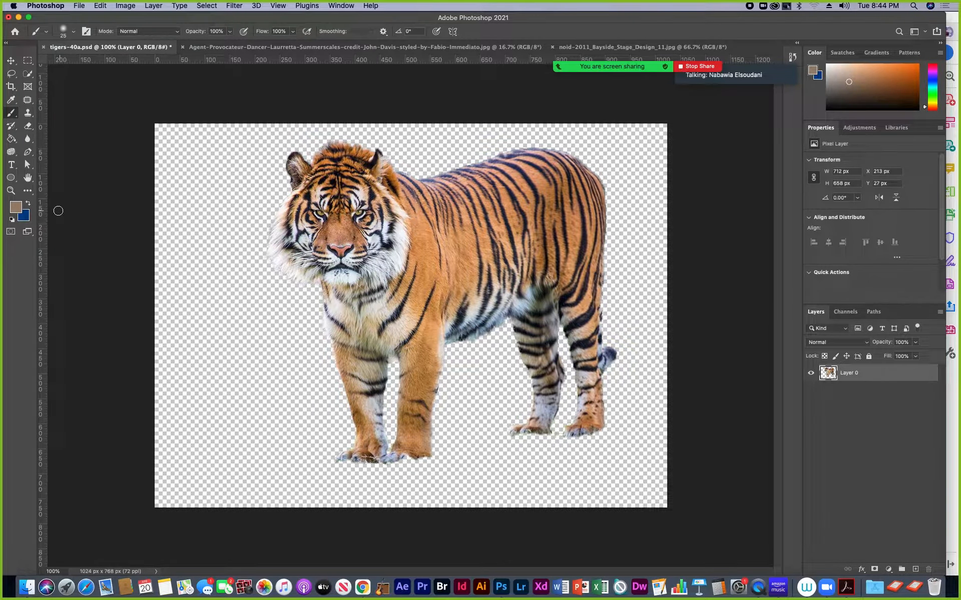
# Clone white toe fur along the lower edge of the tiger's second front paw with the Clone Stamp tool.
pyautogui.click(11, 190)
pyautogui.click(415, 467)
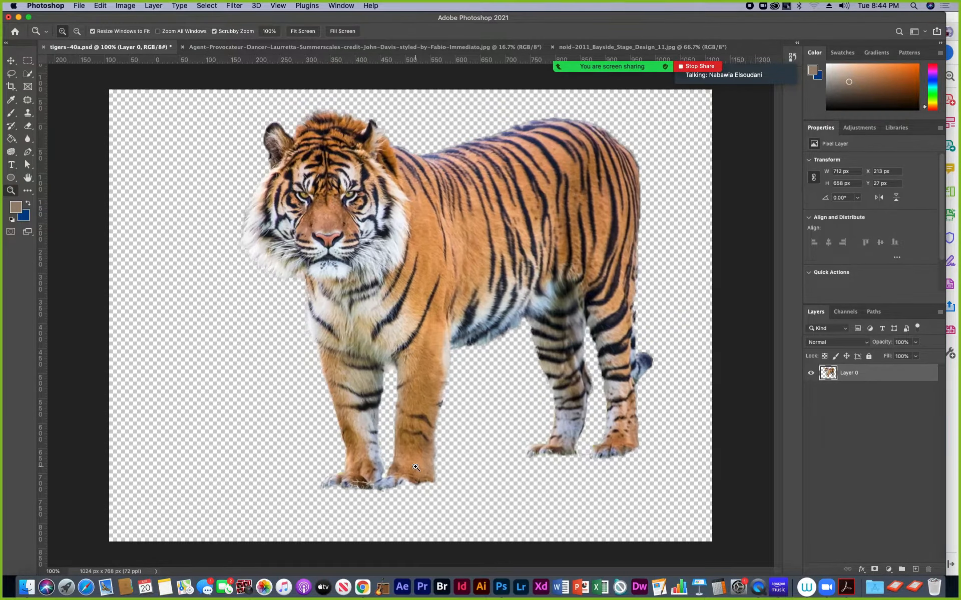
pyautogui.click(412, 453)
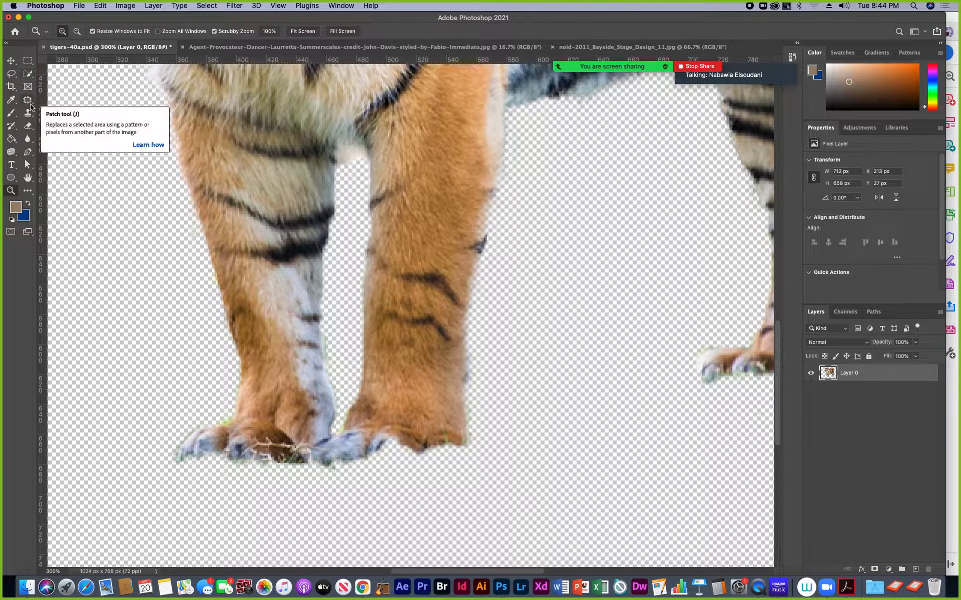
pyautogui.click(27, 112)
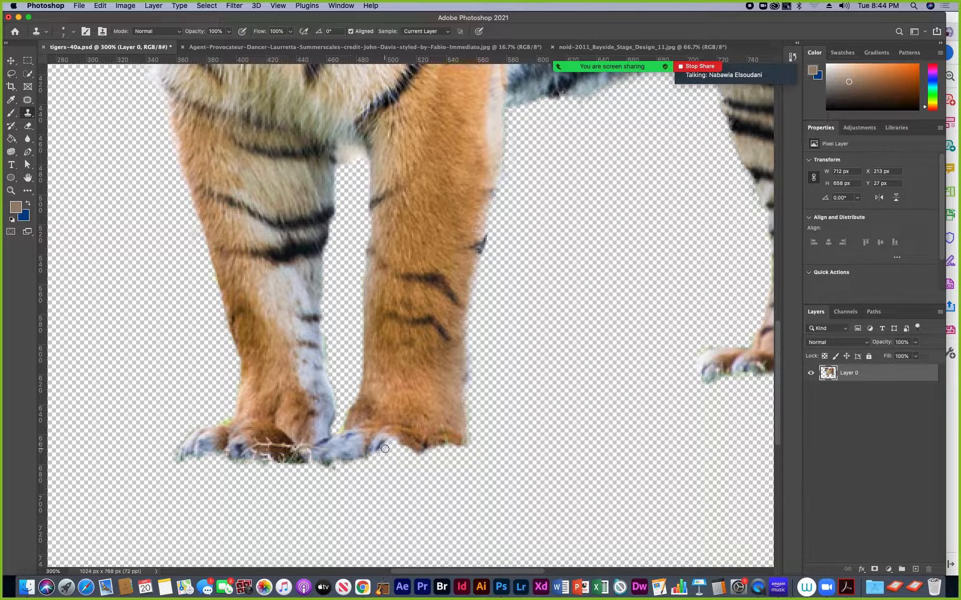
pyautogui.moveTo(385, 449)
pyautogui.mouseDown()
pyautogui.moveTo(409, 455)
pyautogui.moveTo(374, 456)
pyautogui.mouseUp()
pyautogui.keyDown('alt'); pyautogui.click(403, 454); pyautogui.keyUp('alt')
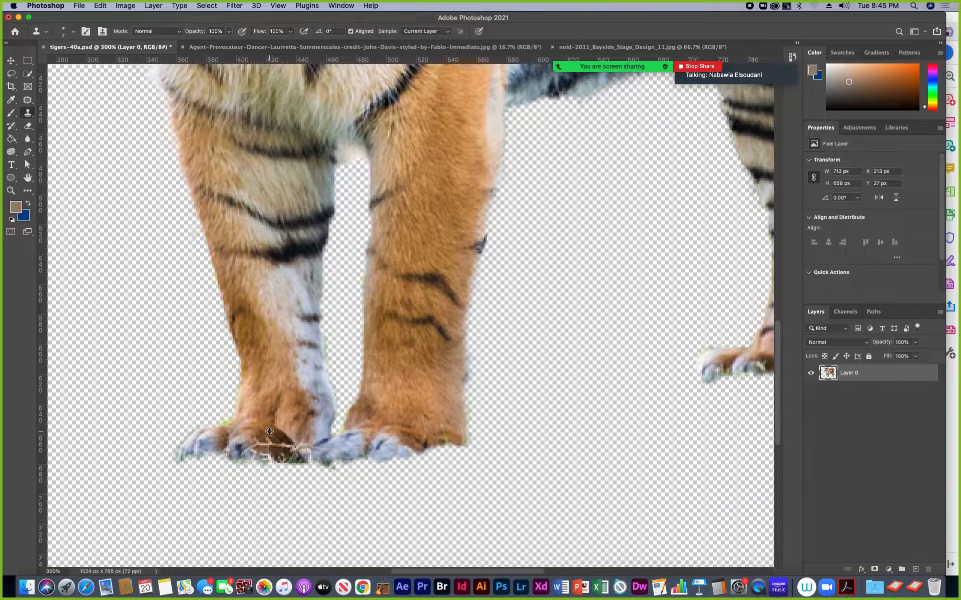
# Clone brown fur over the dry grass blades crossing the tiger's other front paw.
pyautogui.moveTo(291, 455); pyautogui.dragTo(293, 456)
pyautogui.moveTo(287, 453); pyautogui.dragTo(288, 449)
pyautogui.press('super+minus')
pyautogui.press('super+minus')
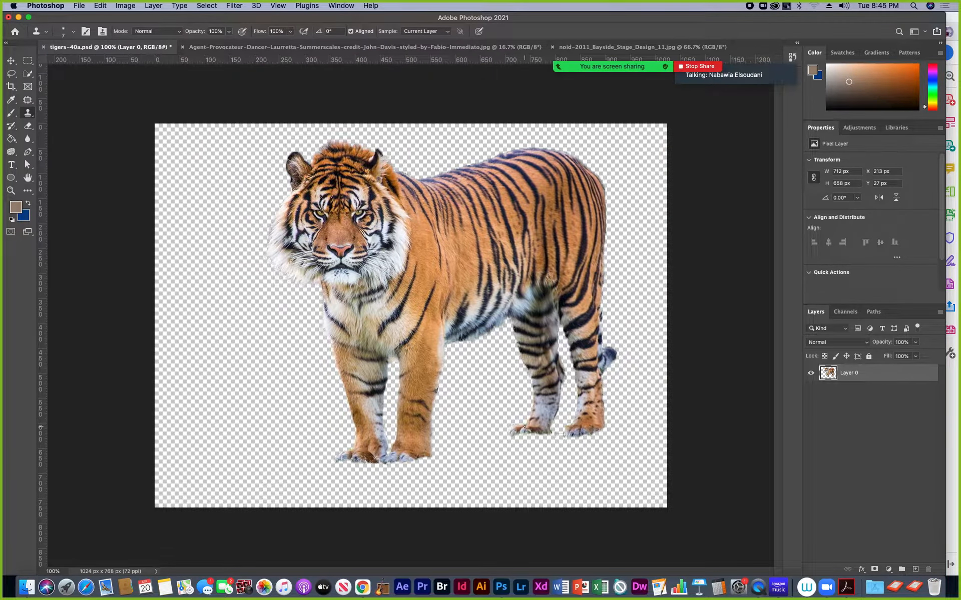
# Copy the cut-out tiger into noid-2011_Bayside_Stage_Design_11.jpg and place it on the stage floor below the large screen.
pyautogui.press('super+plus')
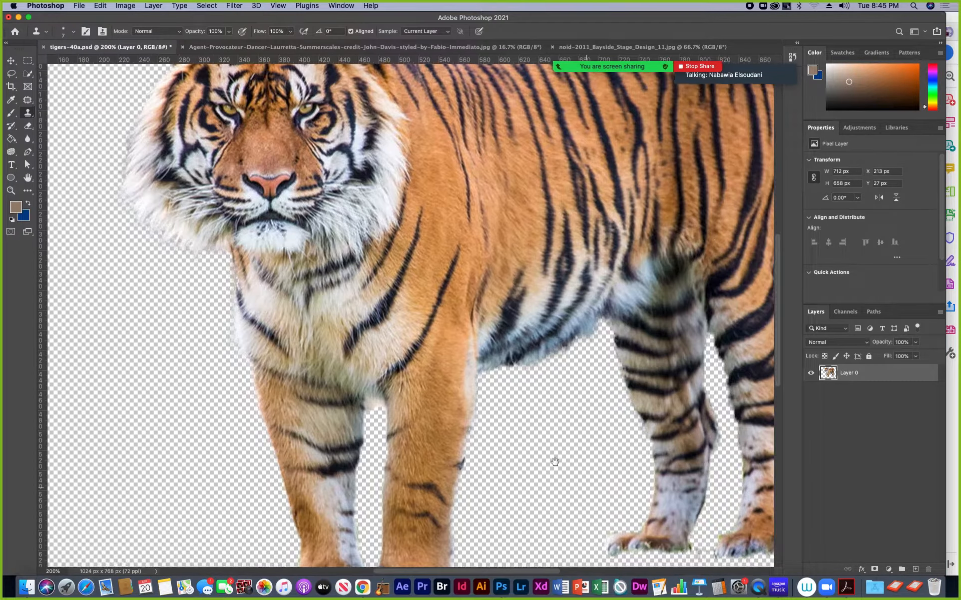
pyautogui.scroll(-5, 560, 457)
pyautogui.hscroll(5, 560, 458)
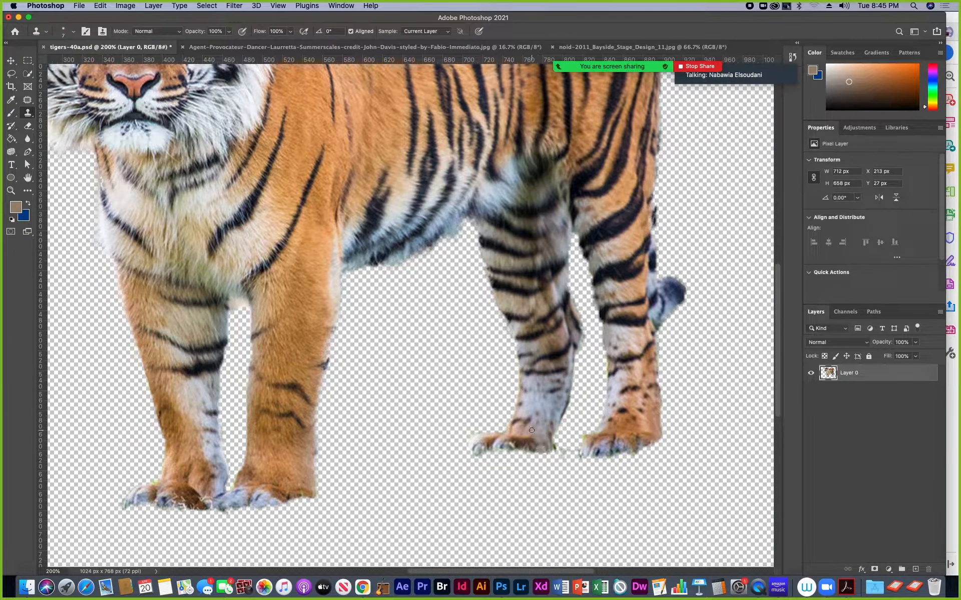
pyautogui.press('super+minus')
pyautogui.press('super+minus')
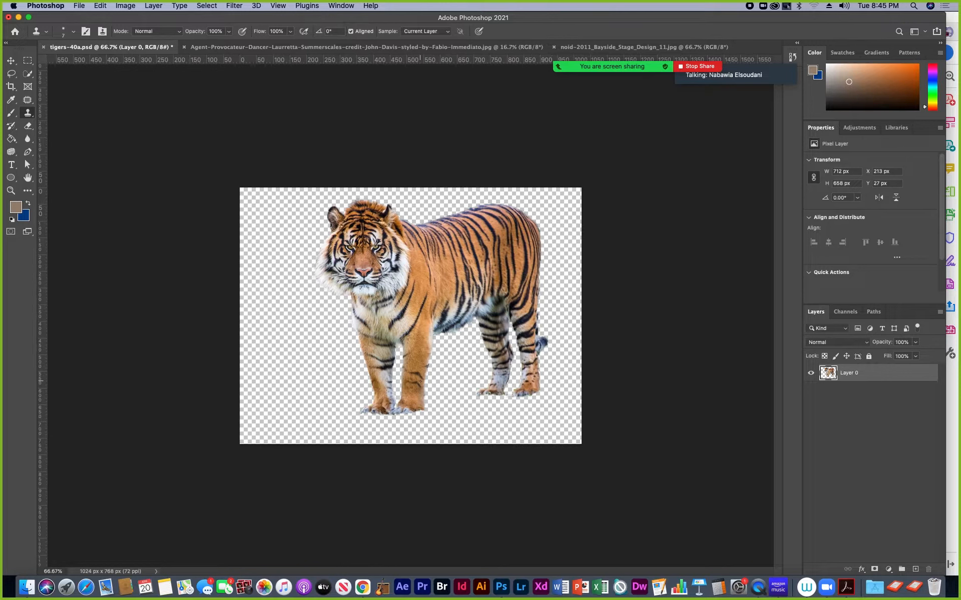
pyautogui.click(11, 61)
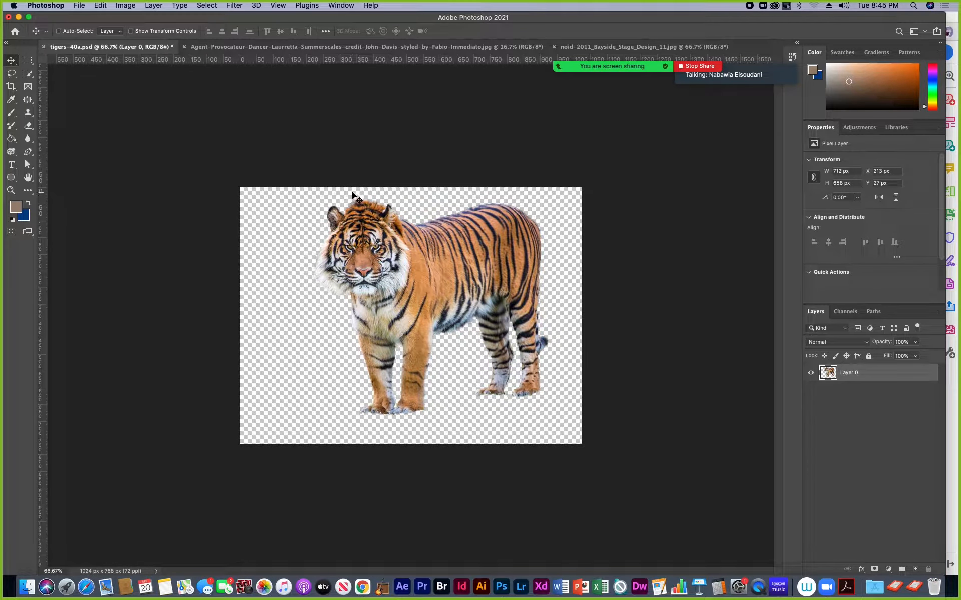
pyautogui.moveTo(580, 80)
pyautogui.moveTo(580, 80); pyautogui.dragTo(527, 156)
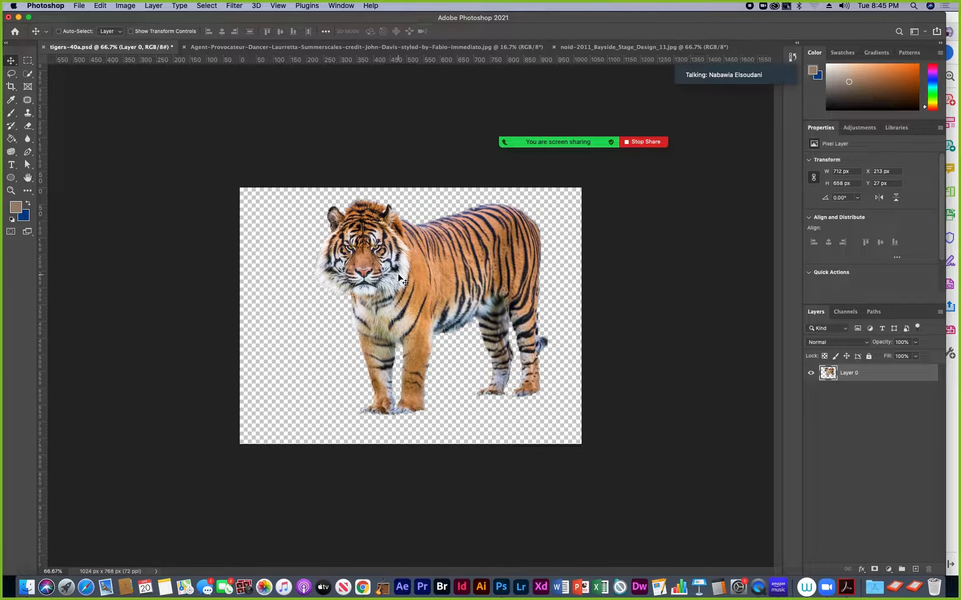
pyautogui.moveTo(399, 276); pyautogui.dragTo(433, 395)
pyautogui.moveTo(446, 359); pyautogui.dragTo(439, 369)
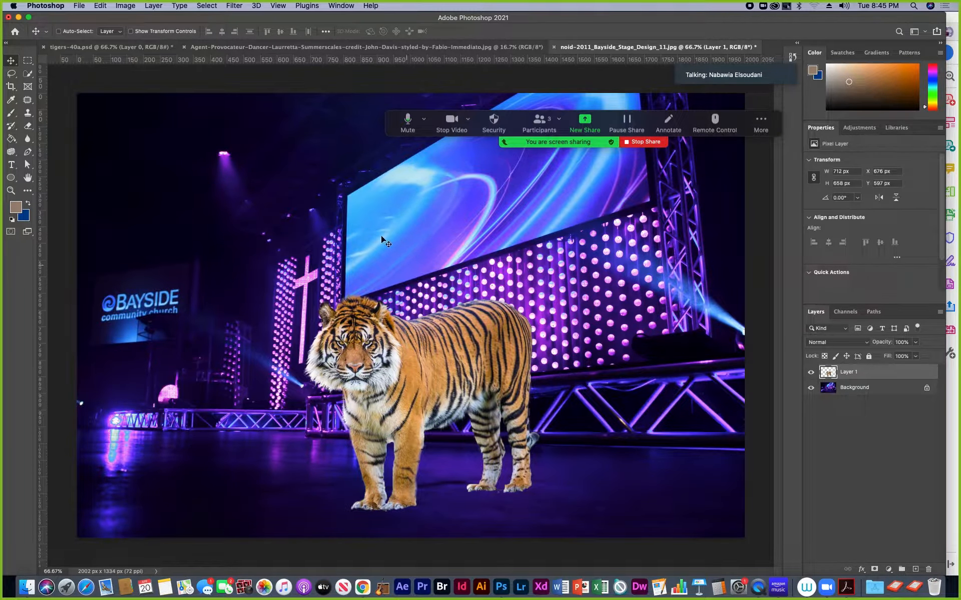
# Select the dancer in the Agent Provocateur dancer photo automatically with Select Subject.
pyautogui.click(282, 48)
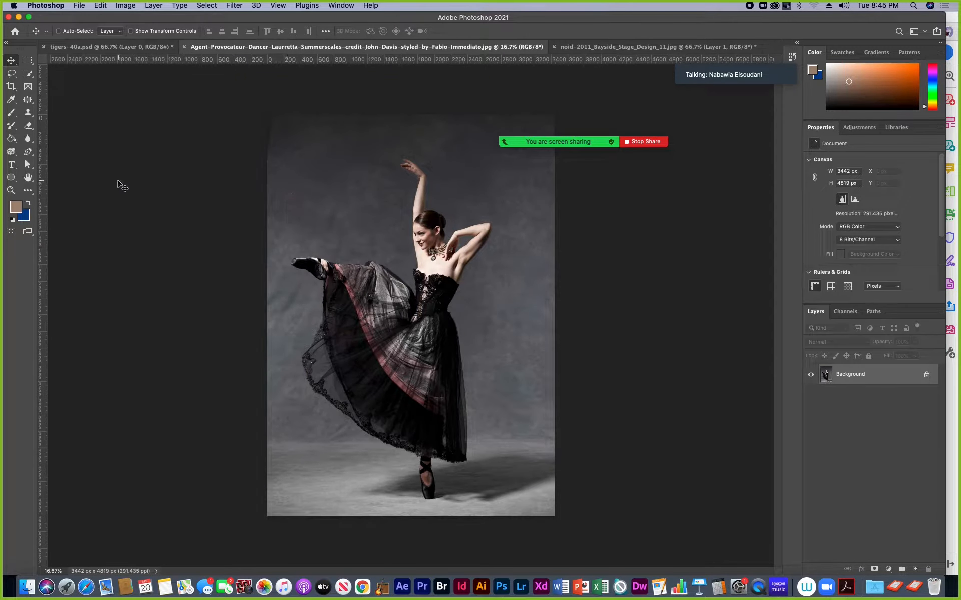
pyautogui.click(28, 74)
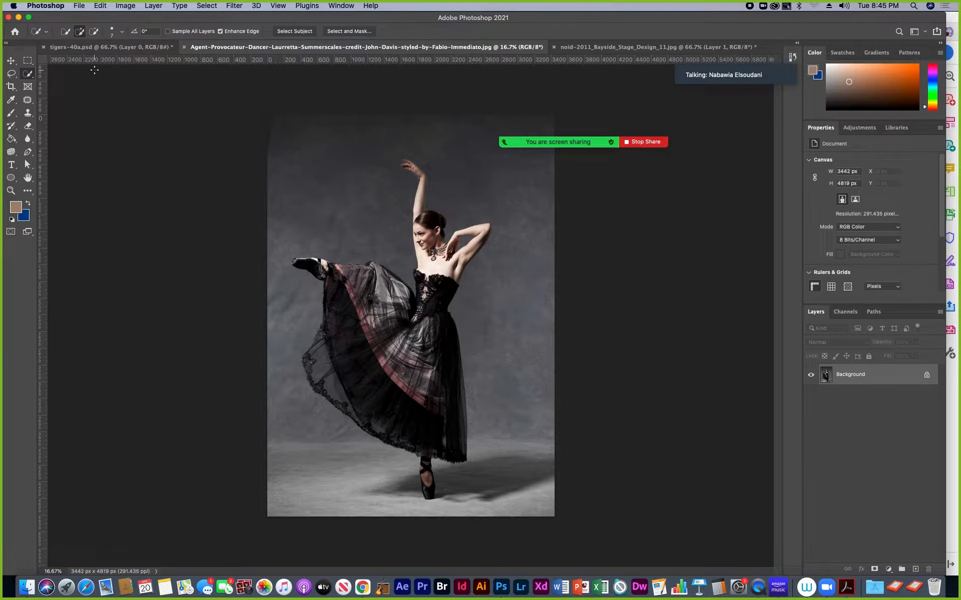
pyautogui.click(298, 32)
# Subtract the background gap between the fingers of the dancer's raised hand from the selection with the Quick Selection tool.
pyautogui.scroll(5, 388, 216)
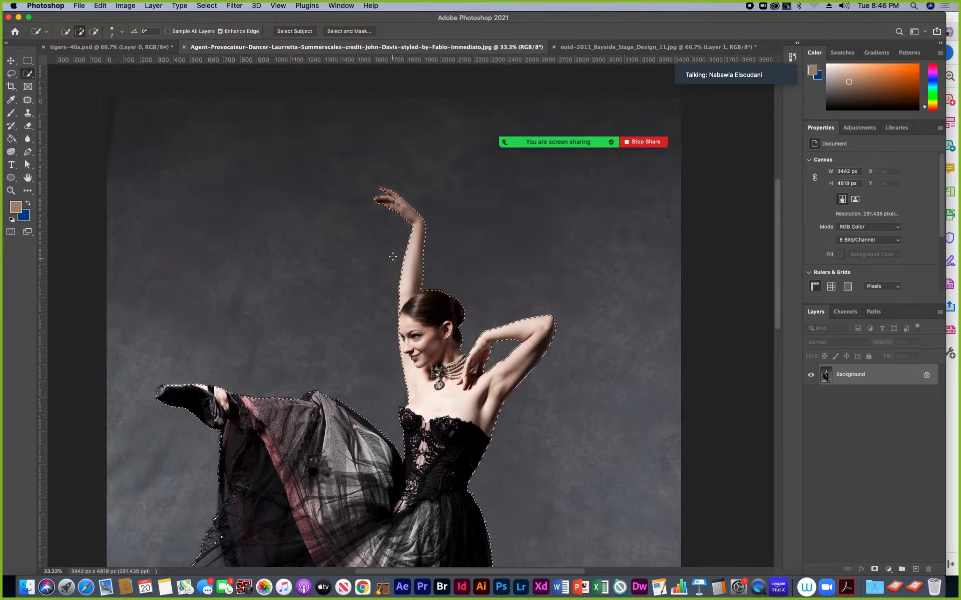
pyautogui.press('super+plus')
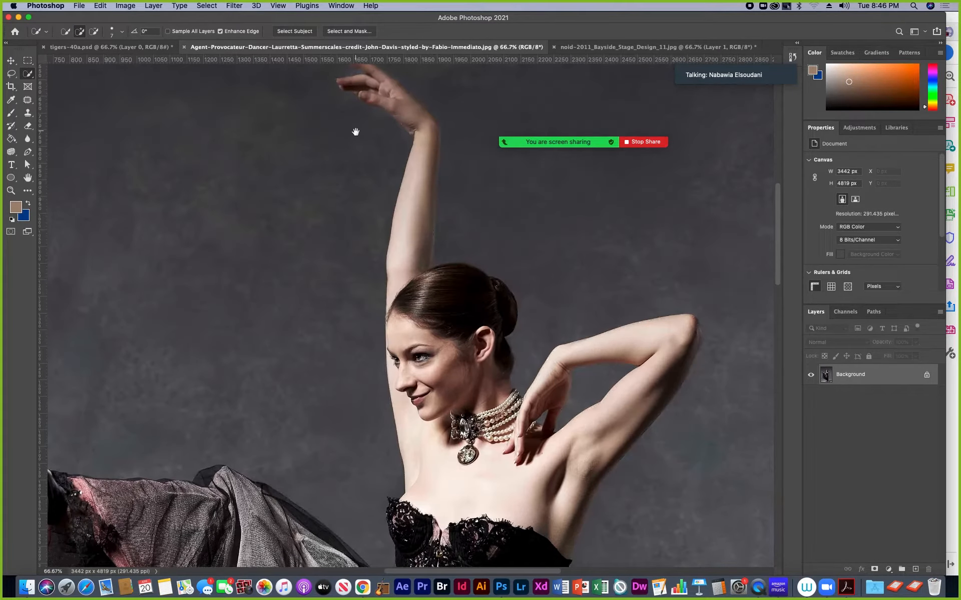
pyautogui.moveTo(356, 131); pyautogui.dragTo(360, 300)
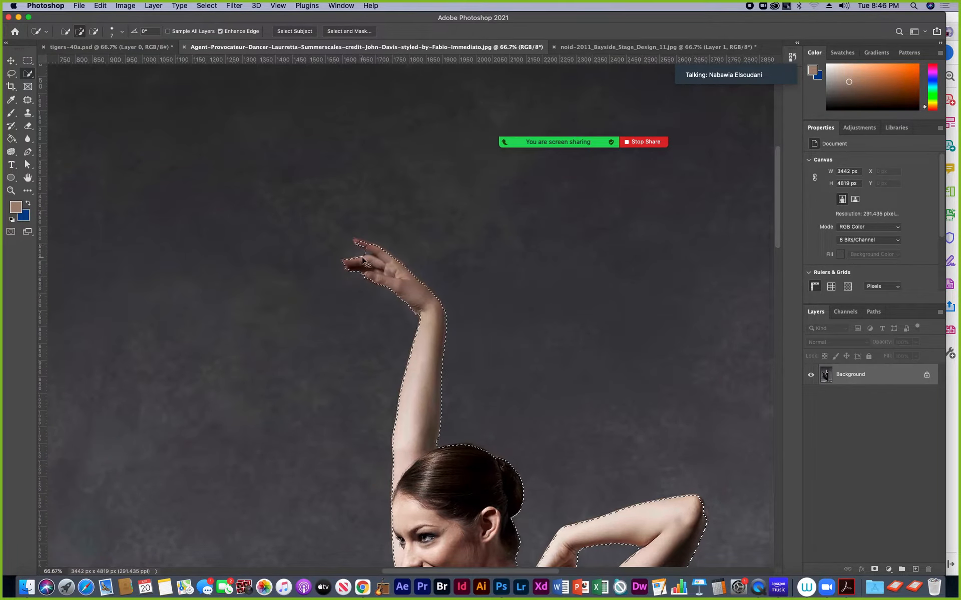
pyautogui.press('super+plus')
pyautogui.press('super+plus')
pyautogui.moveTo(306, 196); pyautogui.dragTo(370, 329)
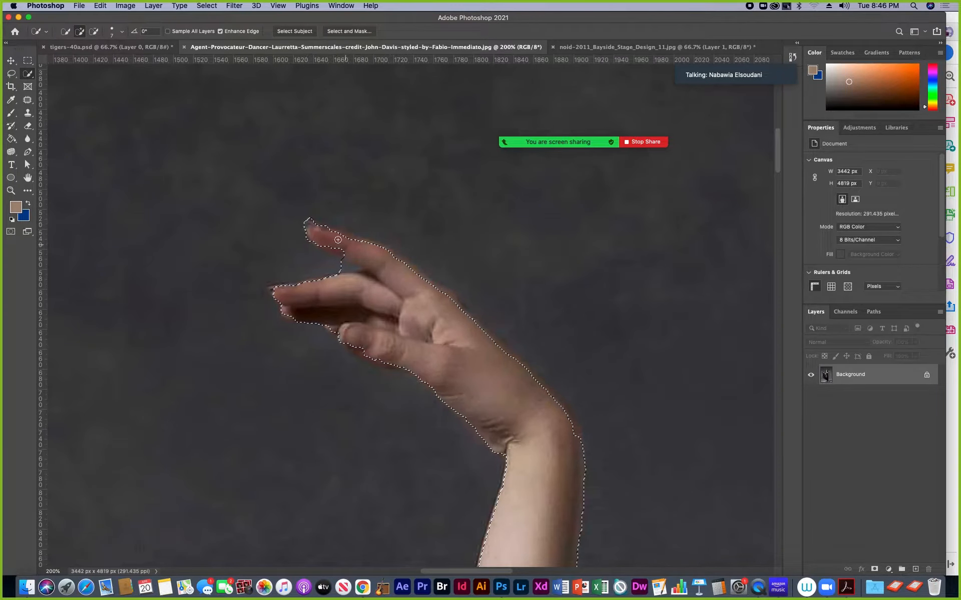
pyautogui.press('alt')
pyautogui.moveTo(335, 264)
pyautogui.mouseDown()
pyautogui.moveTo(376, 259)
pyautogui.moveTo(331, 250)
pyautogui.moveTo(365, 279)
pyautogui.moveTo(315, 244)
pyautogui.mouseUp()
# Examine the selection outline along the dancer's dress, sheer lace hem and standing foot.
pyautogui.press('super+minus')
pyautogui.press('super+minus')
pyautogui.press('super+minus')
pyautogui.press('super+minus')
pyautogui.press('super+minus')
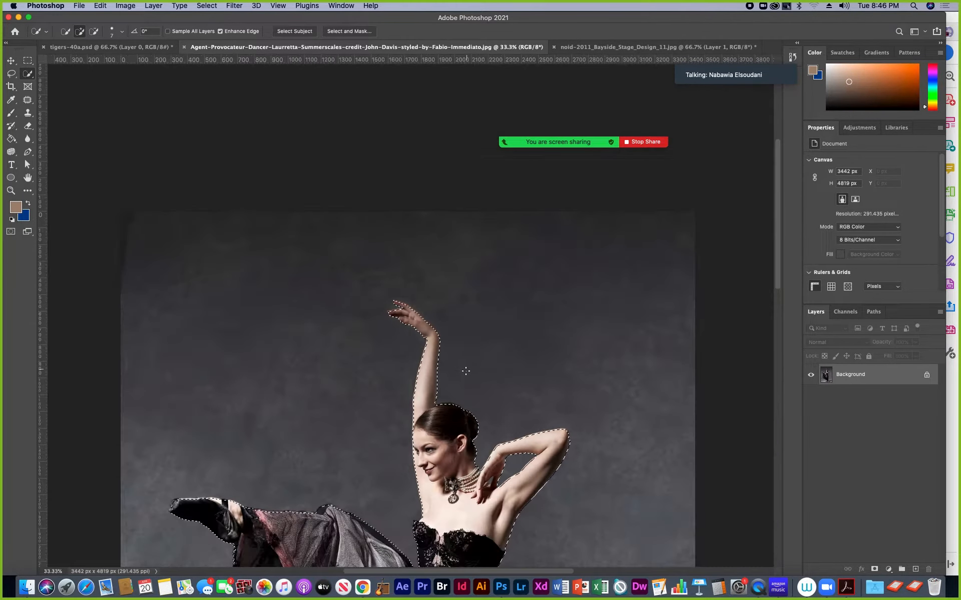
pyautogui.scroll(-10, 467, 368)
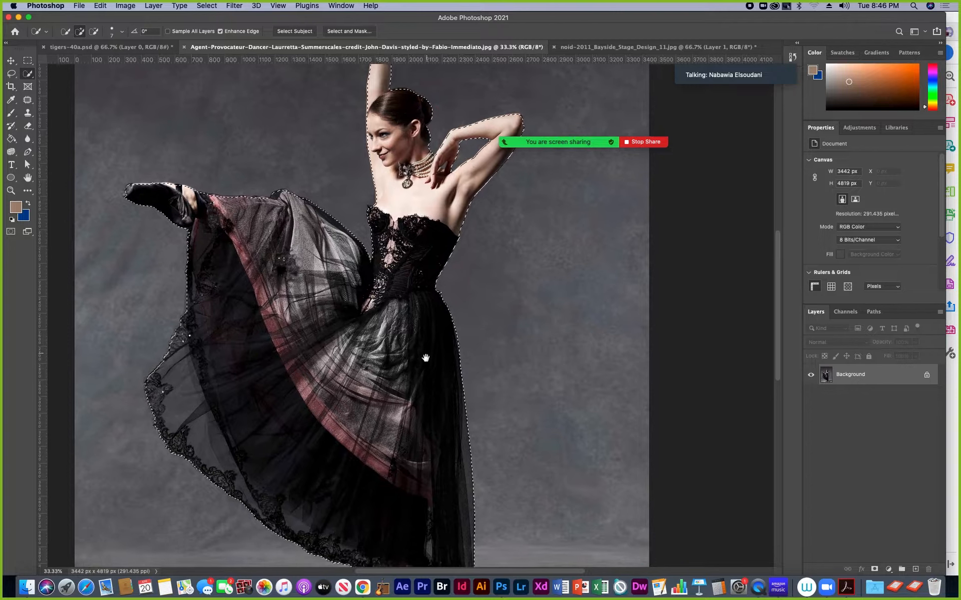
pyautogui.scroll(-5, 426, 358)
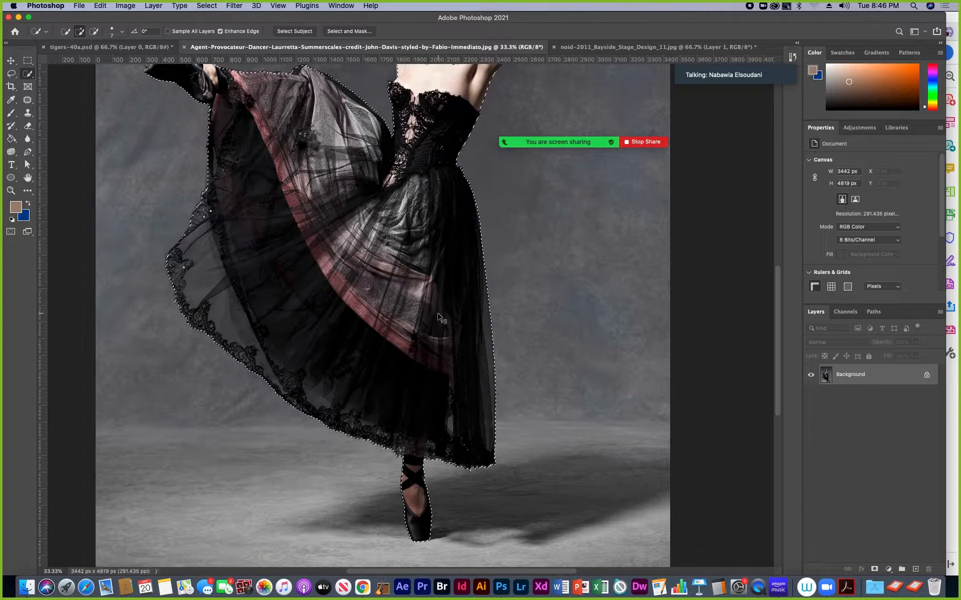
pyautogui.press('super+minus')
pyautogui.press('super+minus')
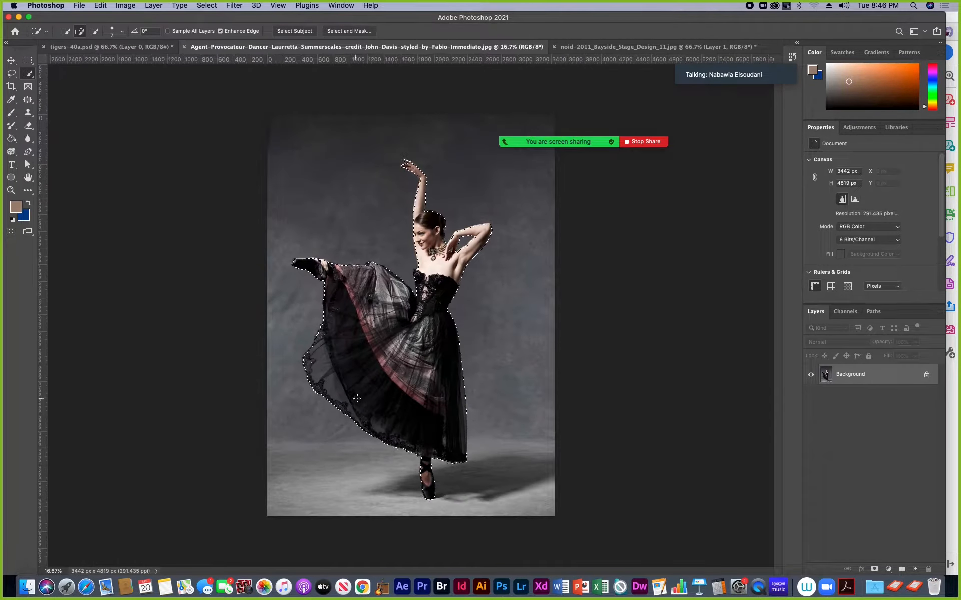
pyautogui.press('super+plus')
pyautogui.press('super+plus')
pyautogui.moveTo(248, 448); pyautogui.dragTo(328, 339)
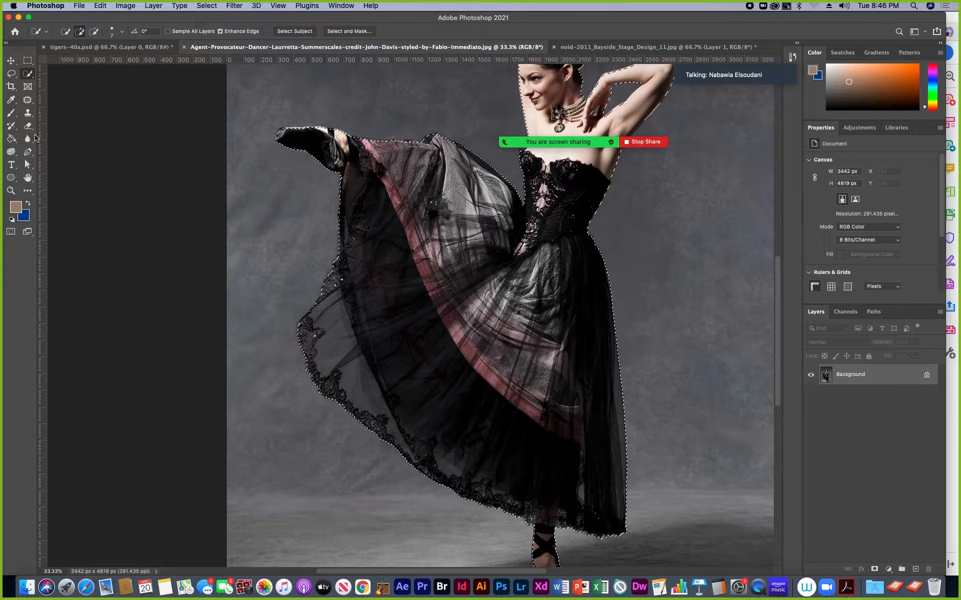
pyautogui.click(11, 60)
pyautogui.moveTo(272, 208); pyautogui.dragTo(219, 322)
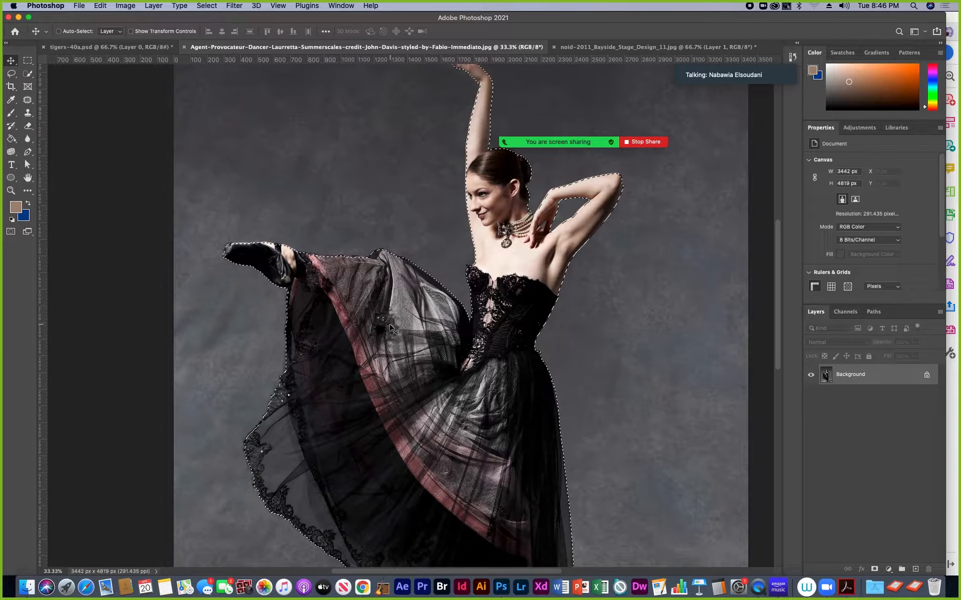
pyautogui.moveTo(527, 125)
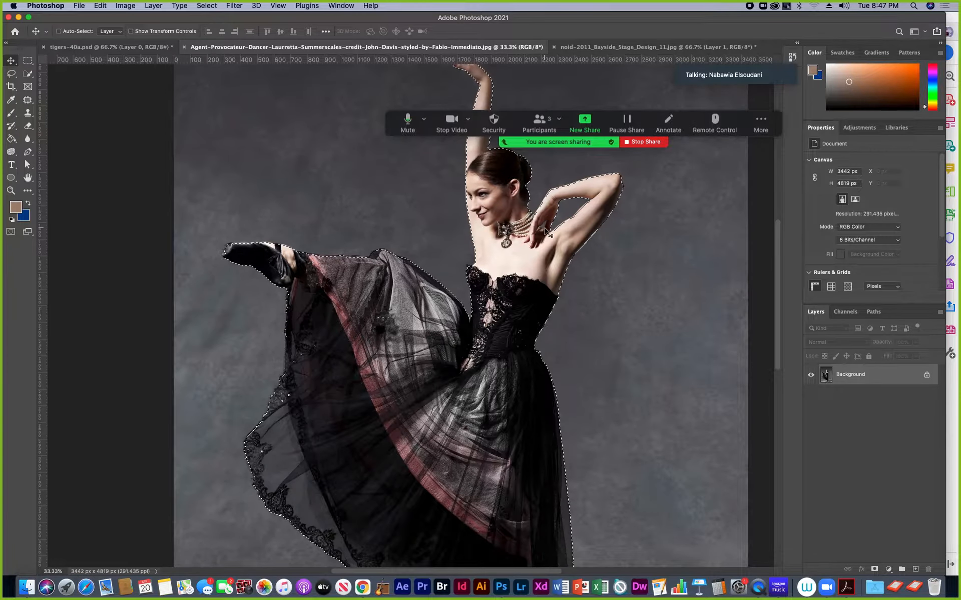
# Subtract the small background gap between the dancer's bent hand and shoulder from the selection with the Quick Selection tool.
pyautogui.press('super+plus')
pyautogui.moveTo(545, 233); pyautogui.dragTo(375, 345)
pyautogui.press('super+plus')
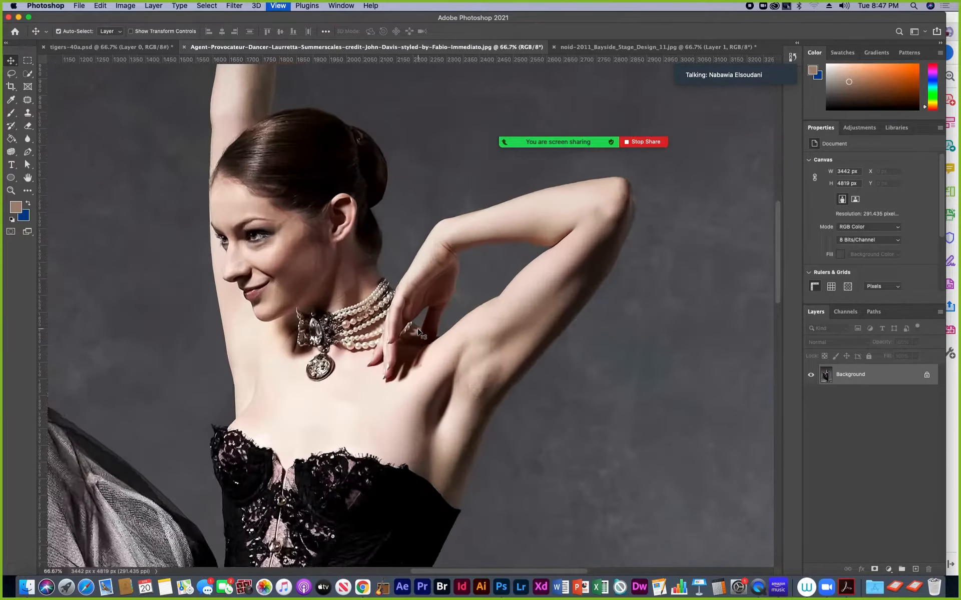
pyautogui.press('super+plus')
pyautogui.press('super+plus')
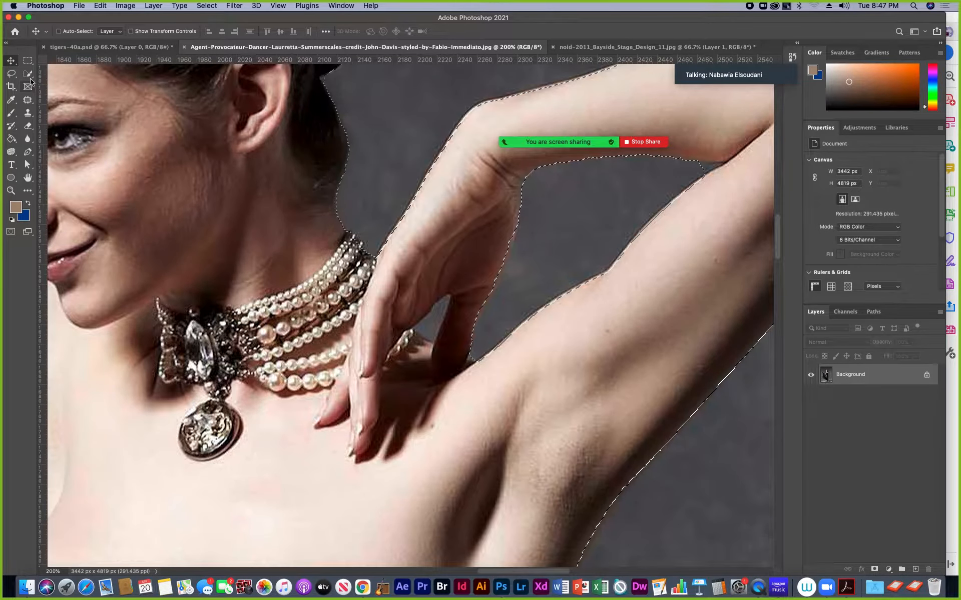
pyautogui.click(29, 76)
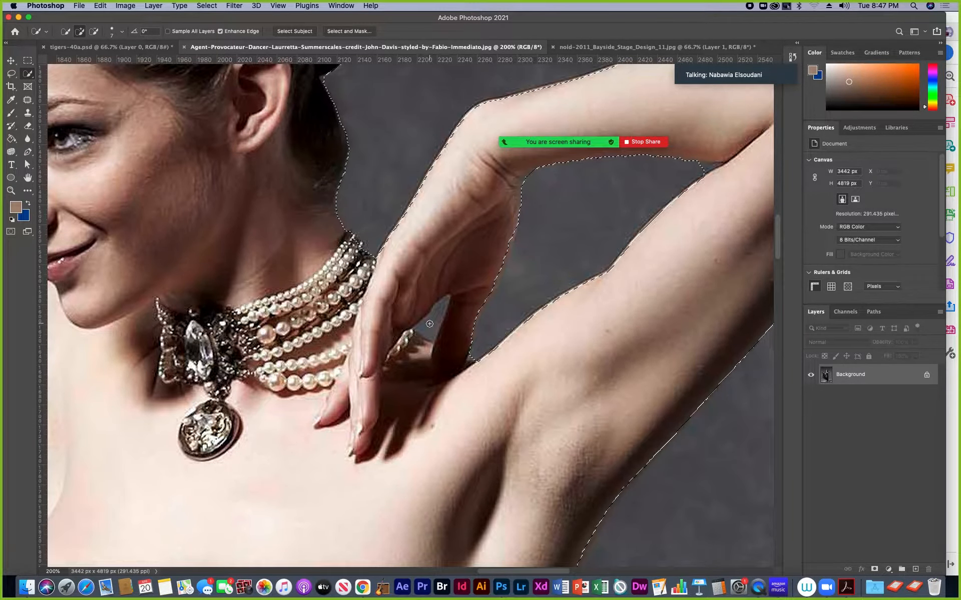
pyautogui.press('alt')
pyautogui.moveTo(428, 326); pyautogui.dragTo(432, 320)
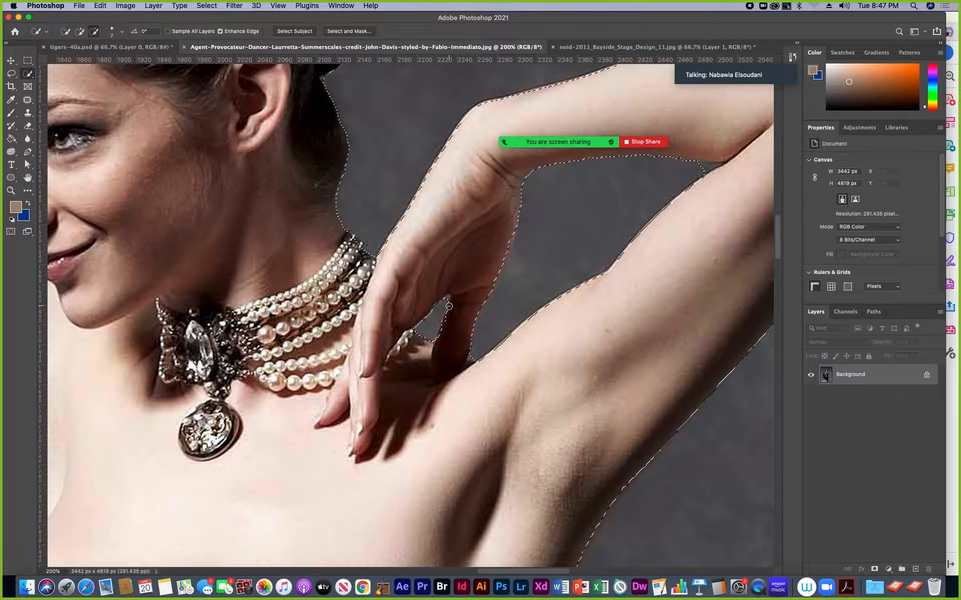
# Copy the selected dancer into the Bayside stage document and accept the color profile conversion.
pyautogui.scroll(-6, 440, 323)
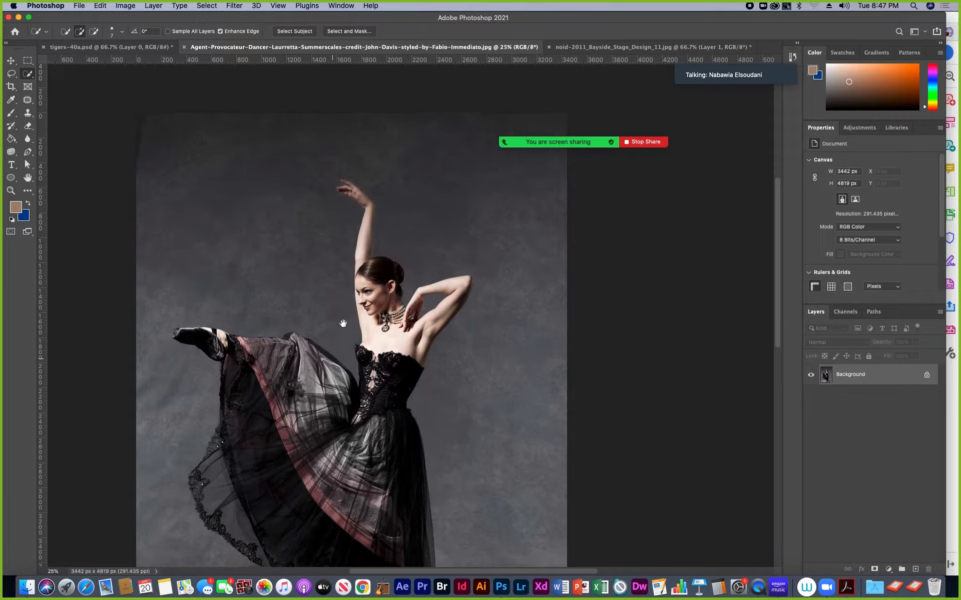
pyautogui.scroll(-5, 343, 322)
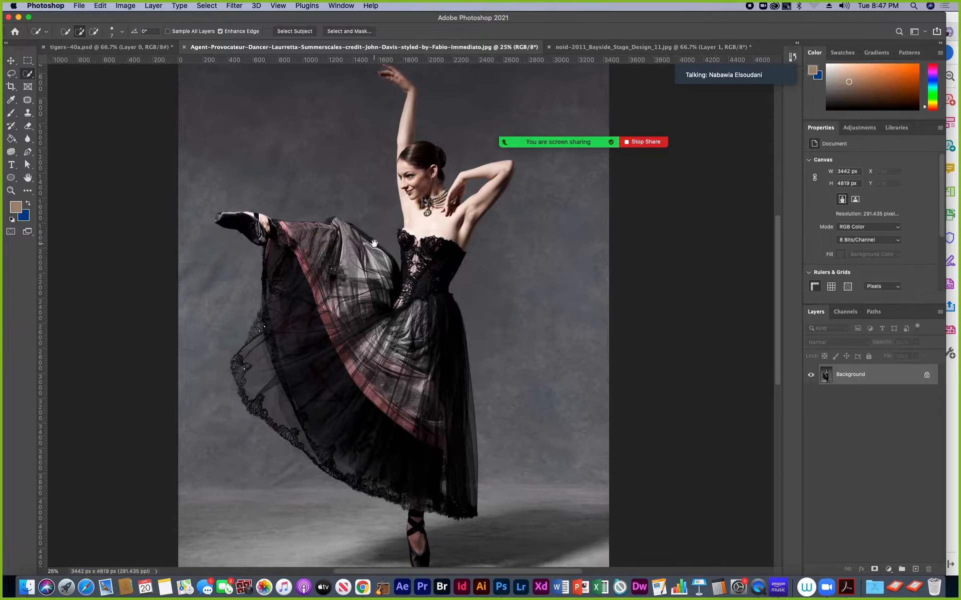
pyautogui.click(11, 61)
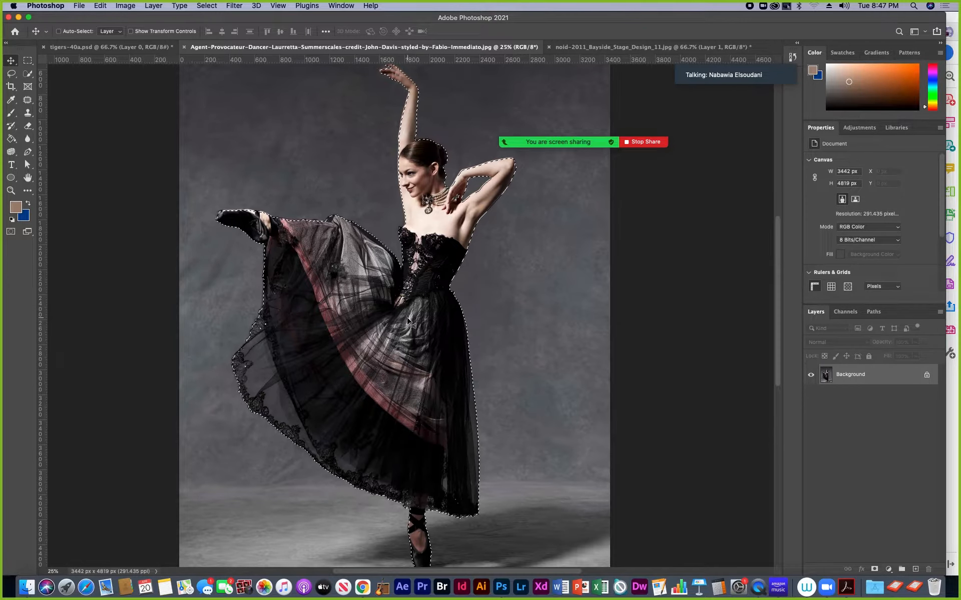
pyautogui.moveTo(409, 317); pyautogui.dragTo(534, 287)
pyautogui.moveTo(580, 319); pyautogui.dragTo(579, 319)
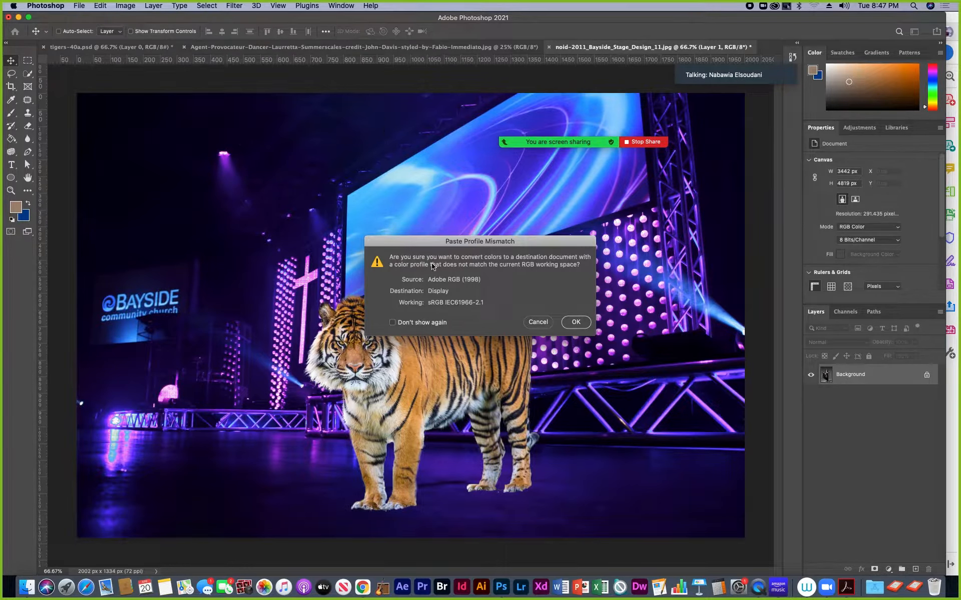
pyautogui.click(577, 322)
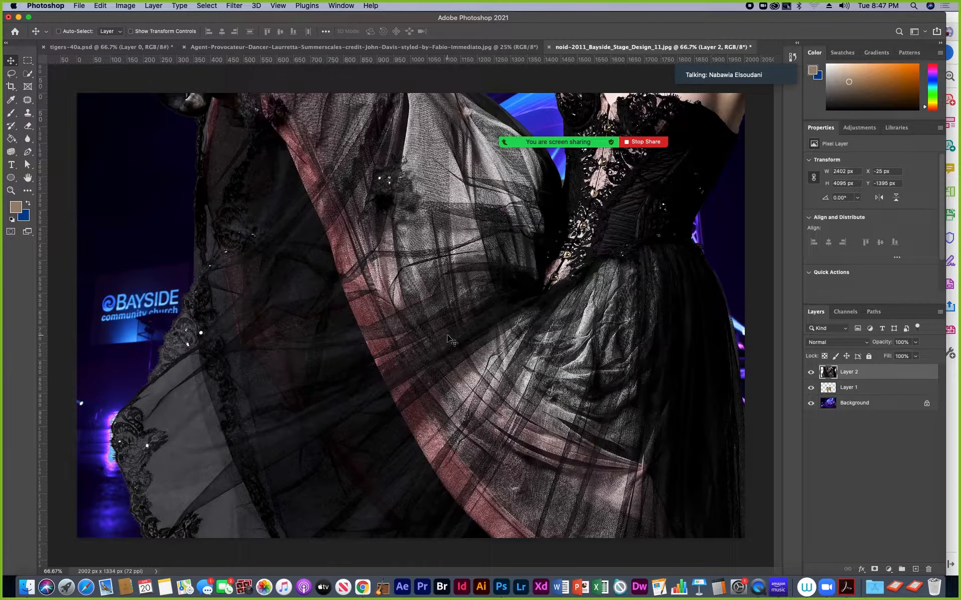
# Scale the dancer layer proportionally to about 32.76% with Free Transform and position her in front of the tiger's hindquarters.
pyautogui.press('super+minus')
pyautogui.press('super+minus')
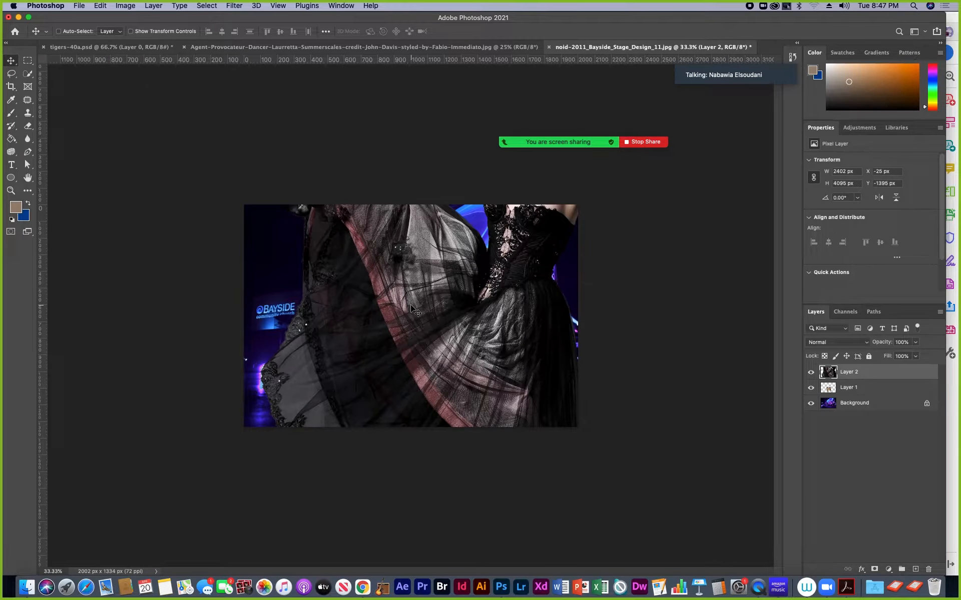
pyautogui.press('super+t')
pyautogui.moveTo(361, 207); pyautogui.dragTo(393, 339)
pyautogui.moveTo(270, 100); pyautogui.dragTo(412, 347)
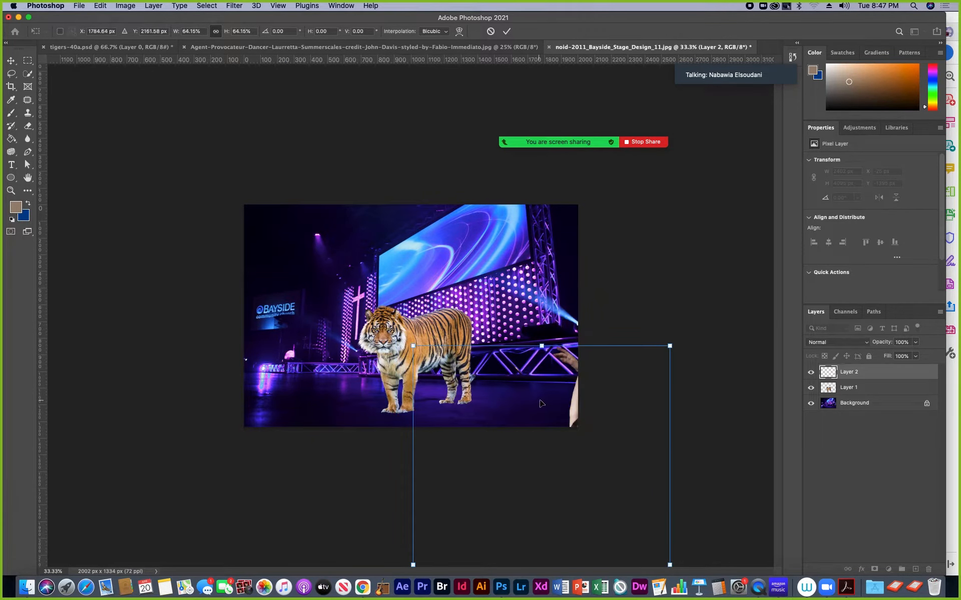
pyautogui.moveTo(526, 380); pyautogui.dragTo(387, 208)
pyautogui.moveTo(273, 175); pyautogui.dragTo(354, 315)
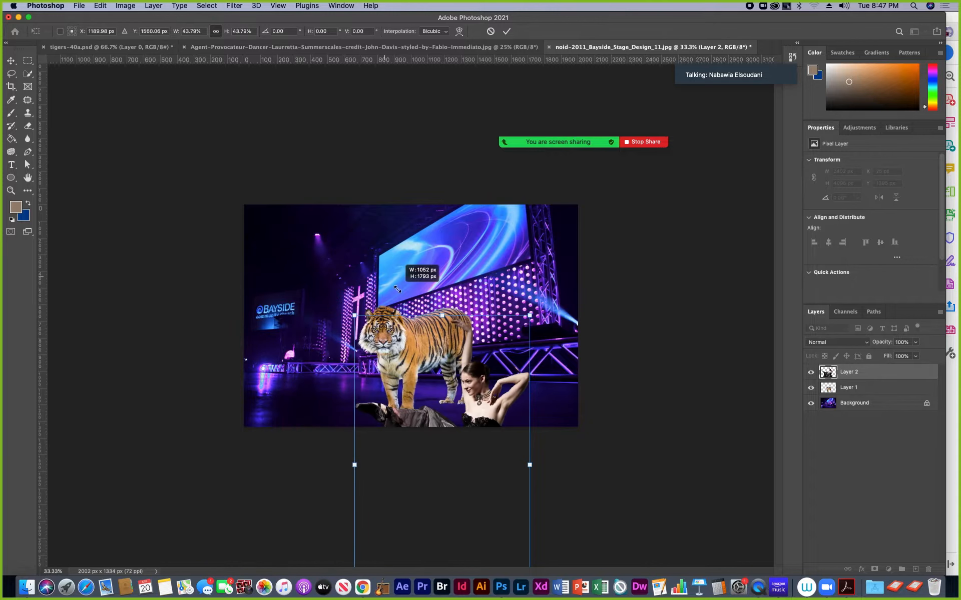
pyautogui.moveTo(474, 386); pyautogui.dragTo(501, 249)
pyautogui.moveTo(381, 179); pyautogui.dragTo(429, 256)
pyautogui.moveTo(501, 349); pyautogui.dragTo(501, 323)
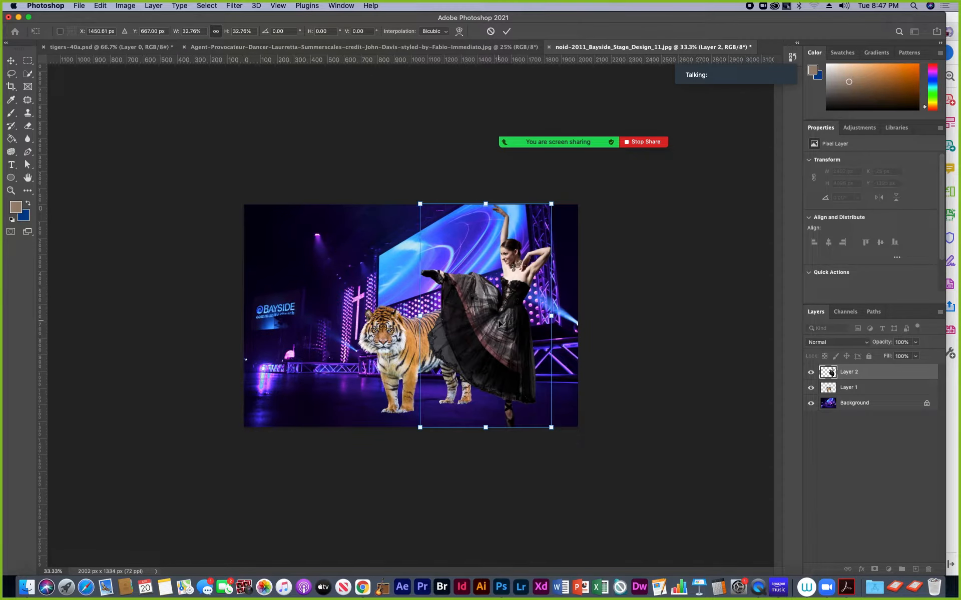
pyautogui.press('Return')
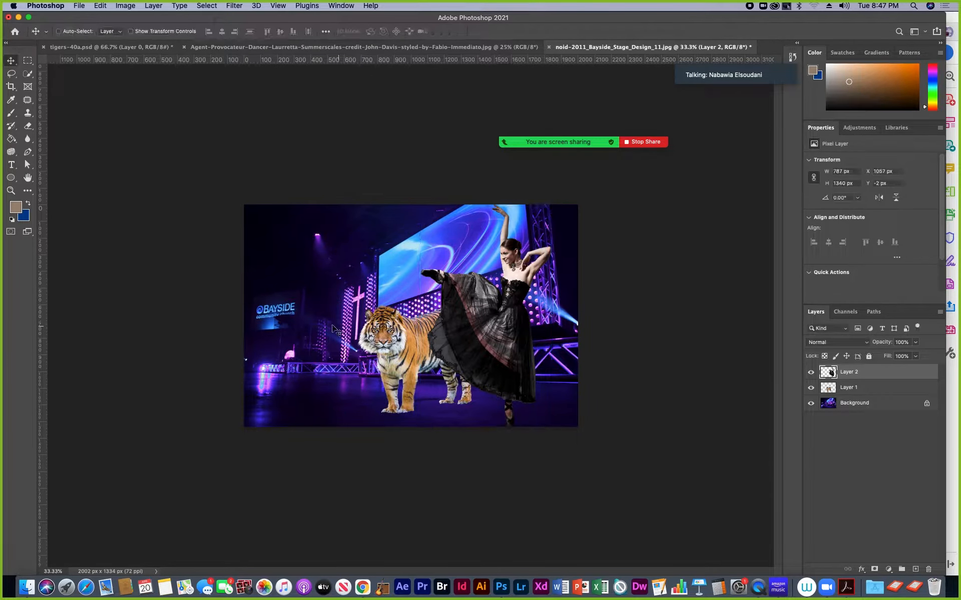
# Examine the dancer's sheer skirt up close at 100% where it overlaps the tiger.
pyautogui.press('z')
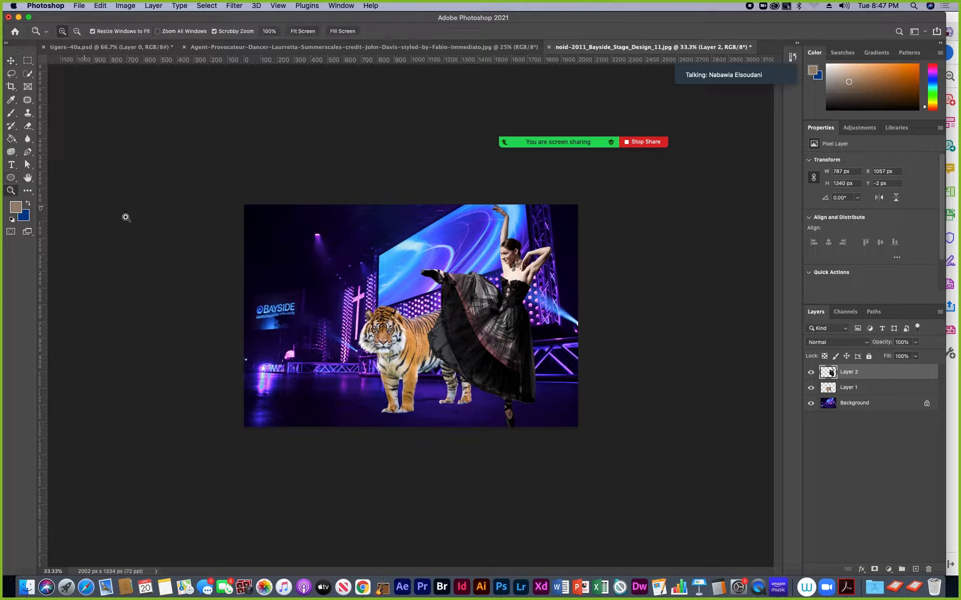
pyautogui.click(458, 357)
pyautogui.click(466, 363)
pyautogui.click(474, 371)
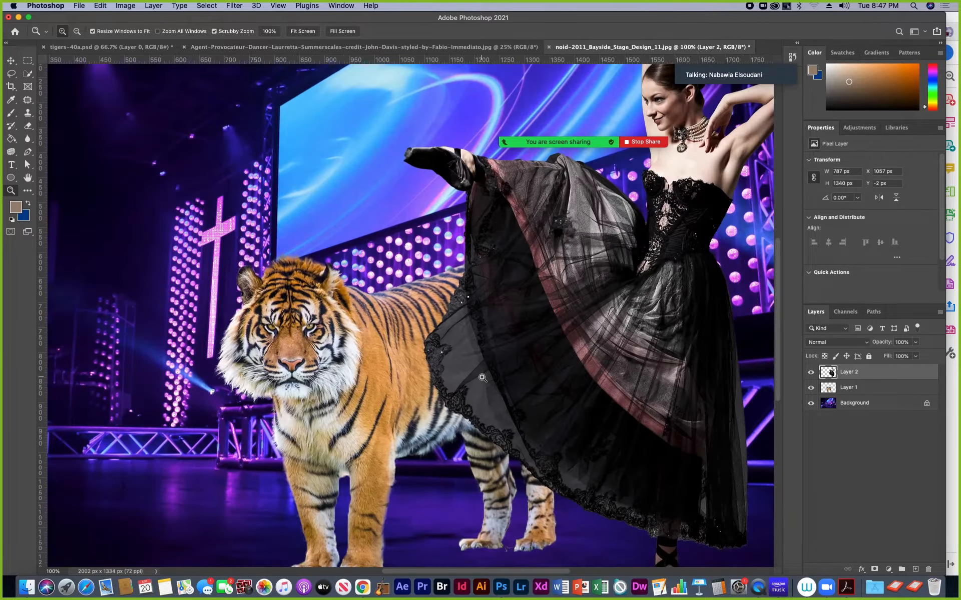
# Compare the dancer's sheer skirt over the tiger in the composite with the same skirt in the original dancer photo.
pyautogui.click(482, 378)
pyautogui.click(481, 378)
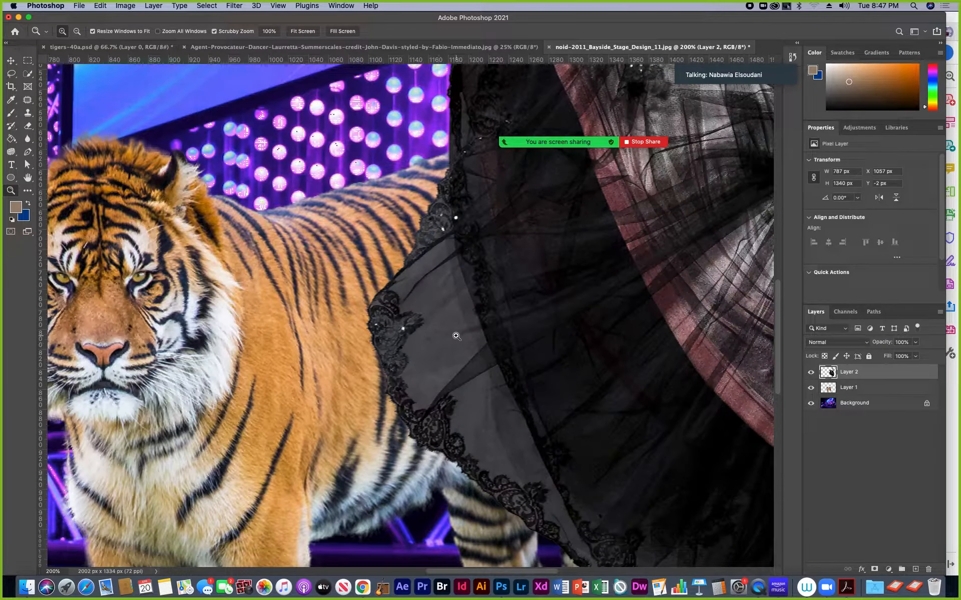
pyautogui.press('super+0')
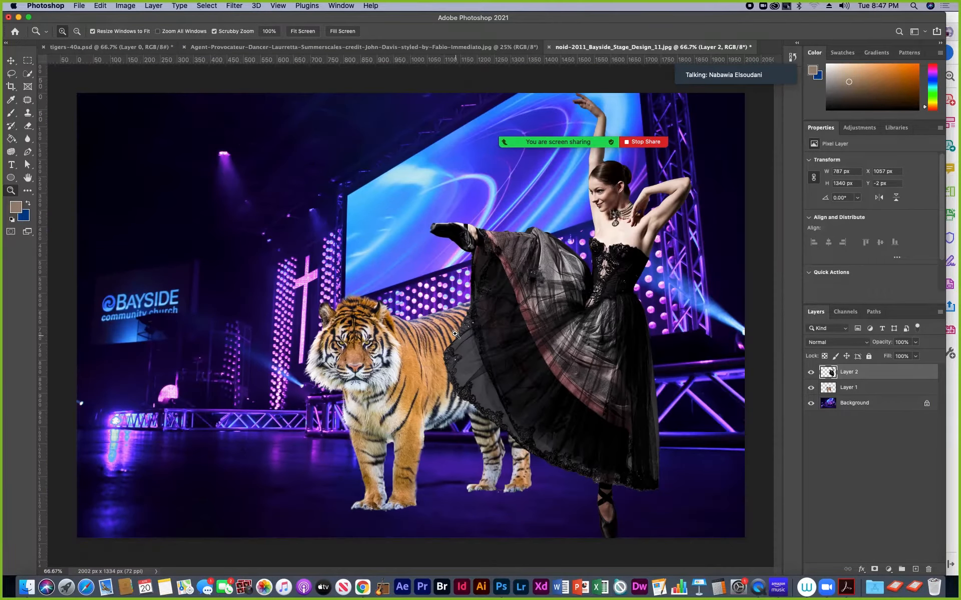
pyautogui.click(292, 50)
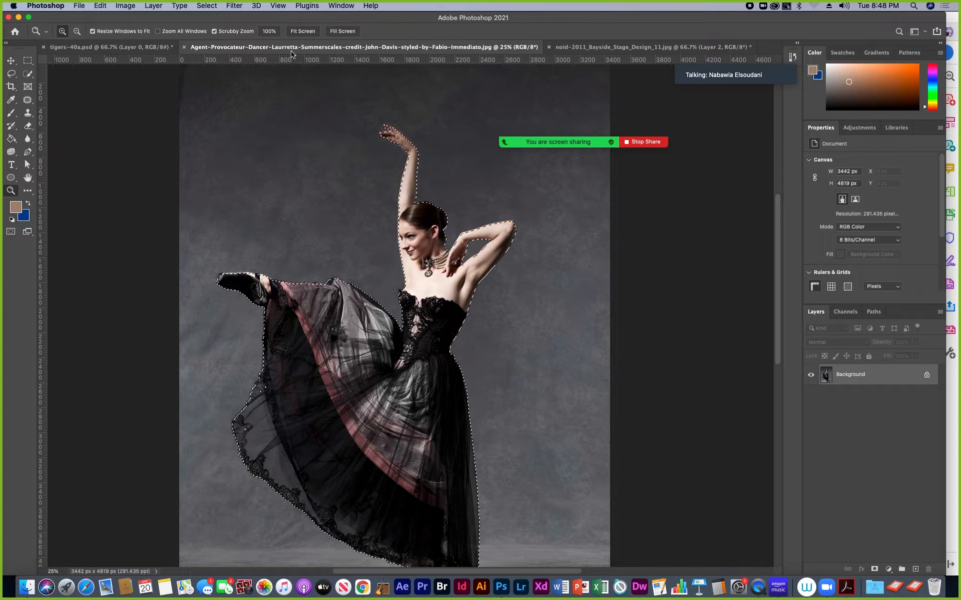
pyautogui.scroll(-3, 375, 246)
pyautogui.moveTo(375, 245); pyautogui.dragTo(375, 211)
pyautogui.moveTo(368, 293); pyautogui.dragTo(364, 264)
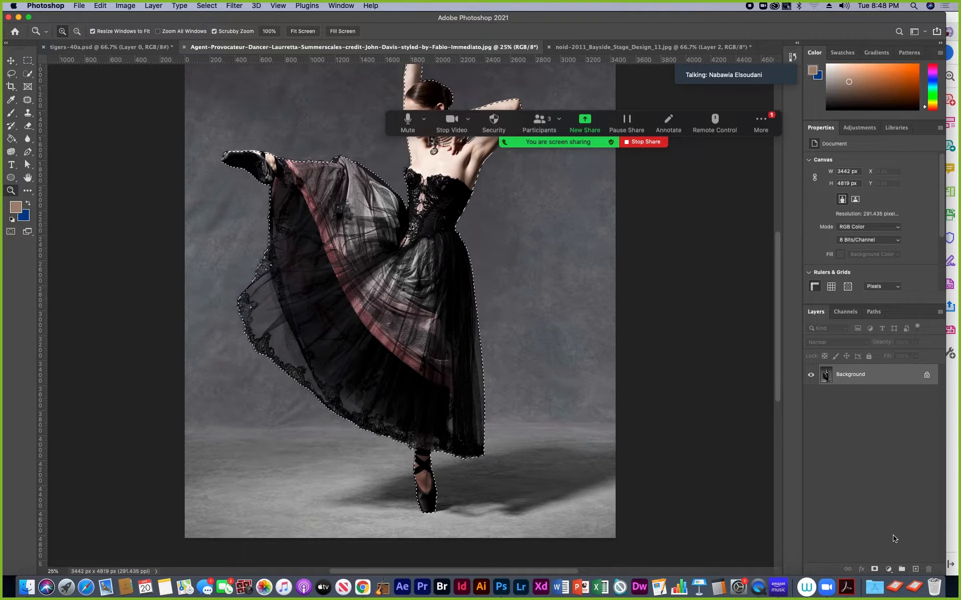
# Open the meeting chat to read the newest message, move the chat window clear of the meeting controls, and close it.
pyautogui.click(773, 124)
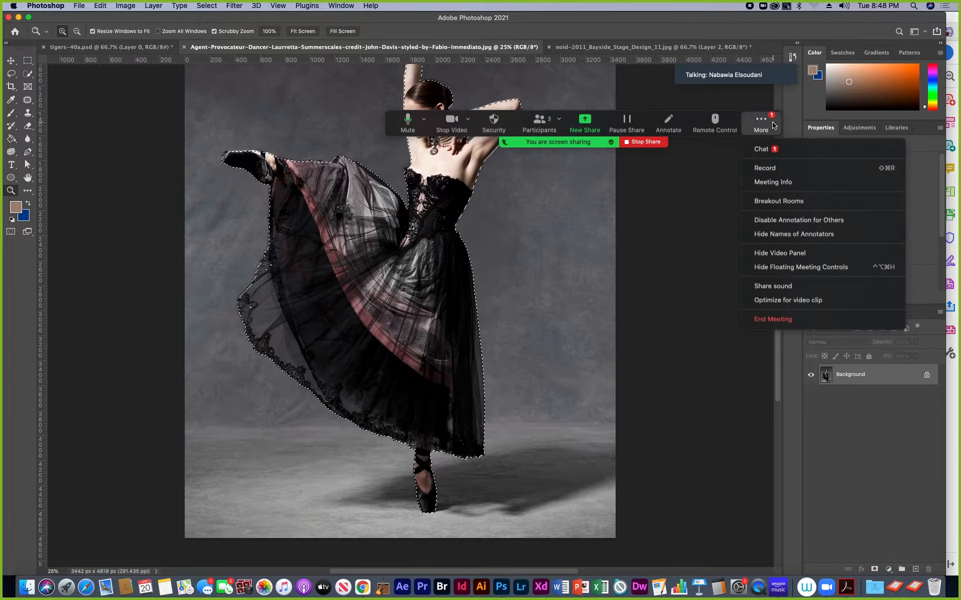
pyautogui.click(774, 150)
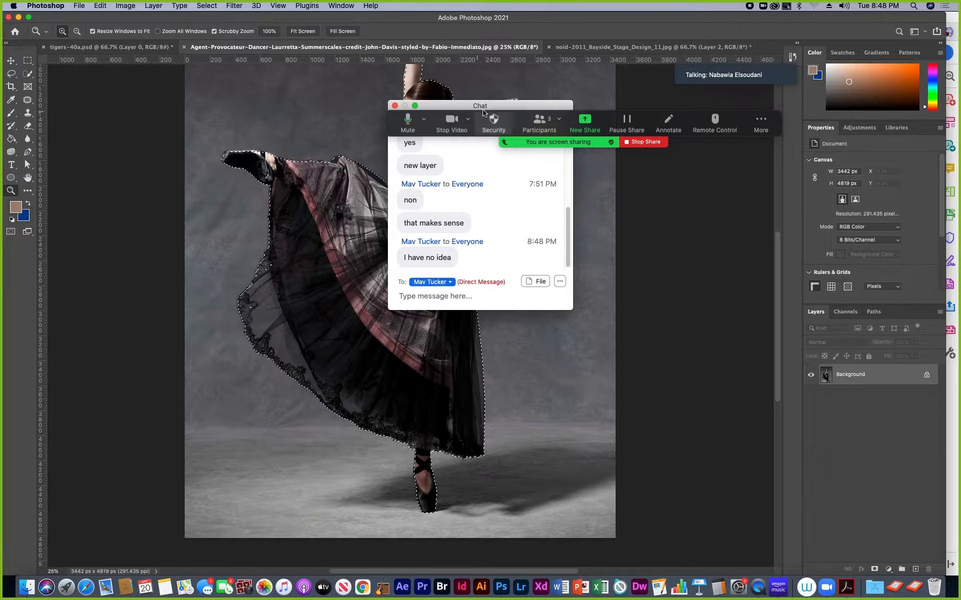
pyautogui.moveTo(399, 128); pyautogui.dragTo(564, 107)
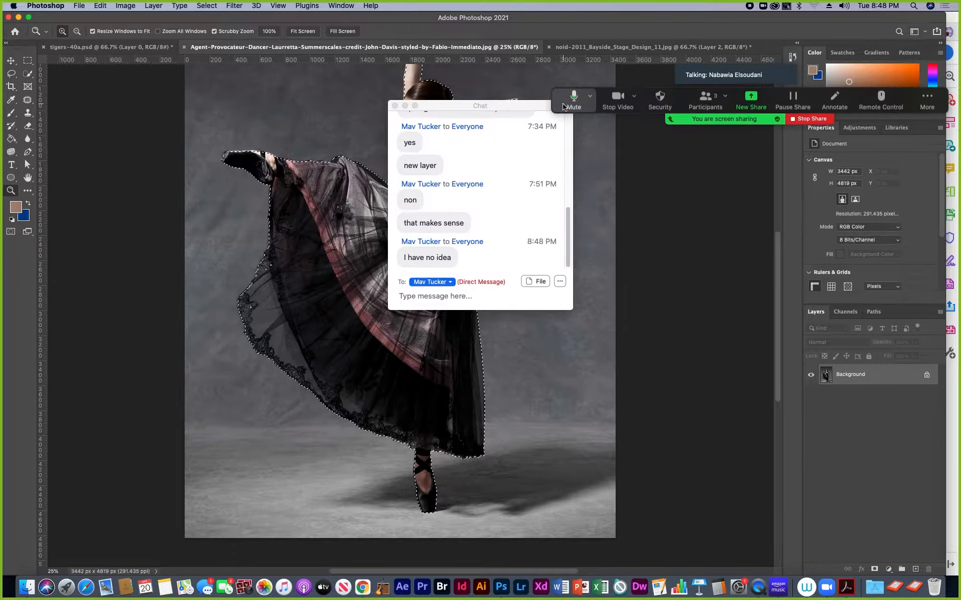
pyautogui.moveTo(461, 106); pyautogui.dragTo(457, 140)
pyautogui.click(391, 140)
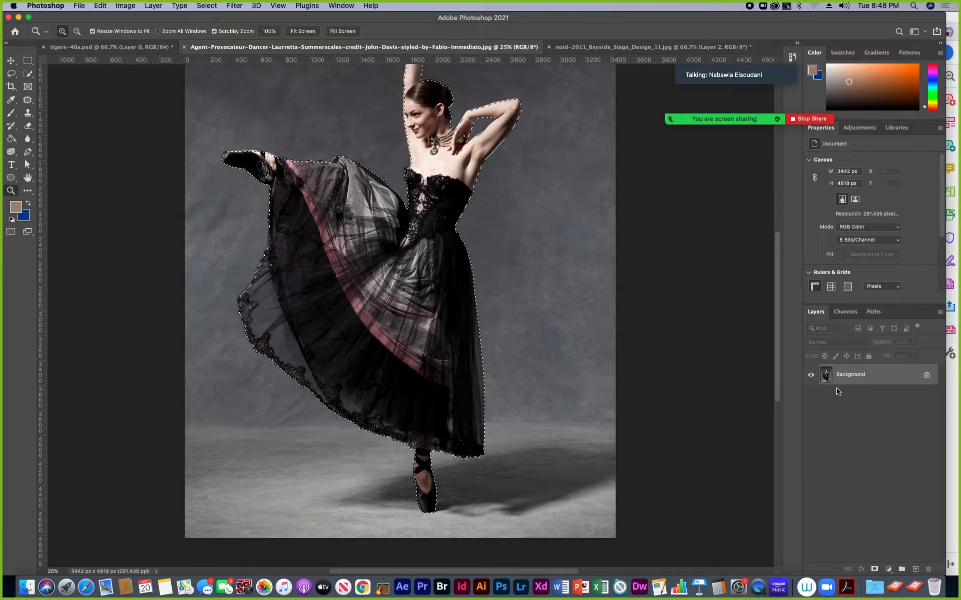
# Add a layer mask to the dancer photo from the active dancer selection.
pyautogui.click(873, 569)
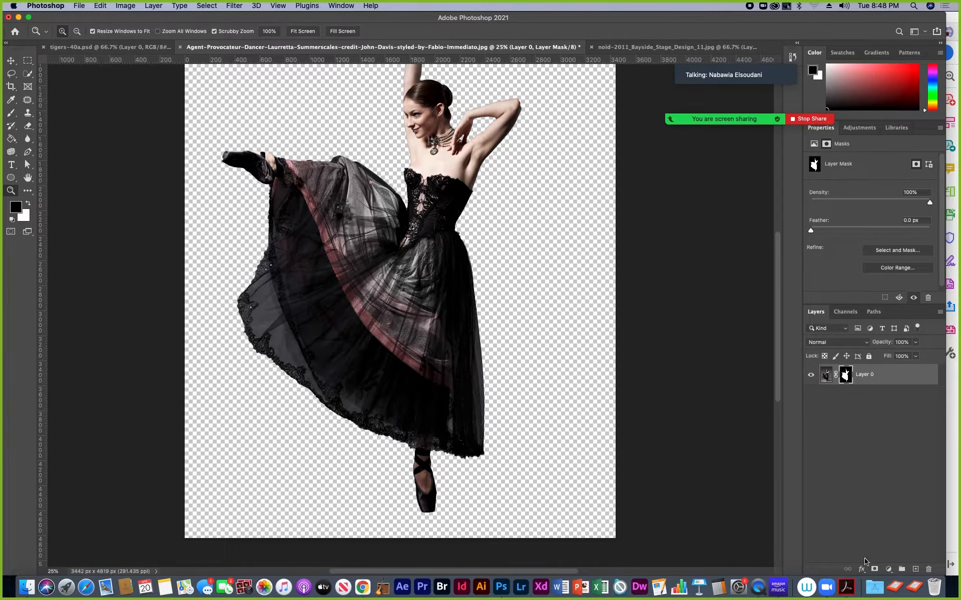
pyautogui.rightClick(895, 585)
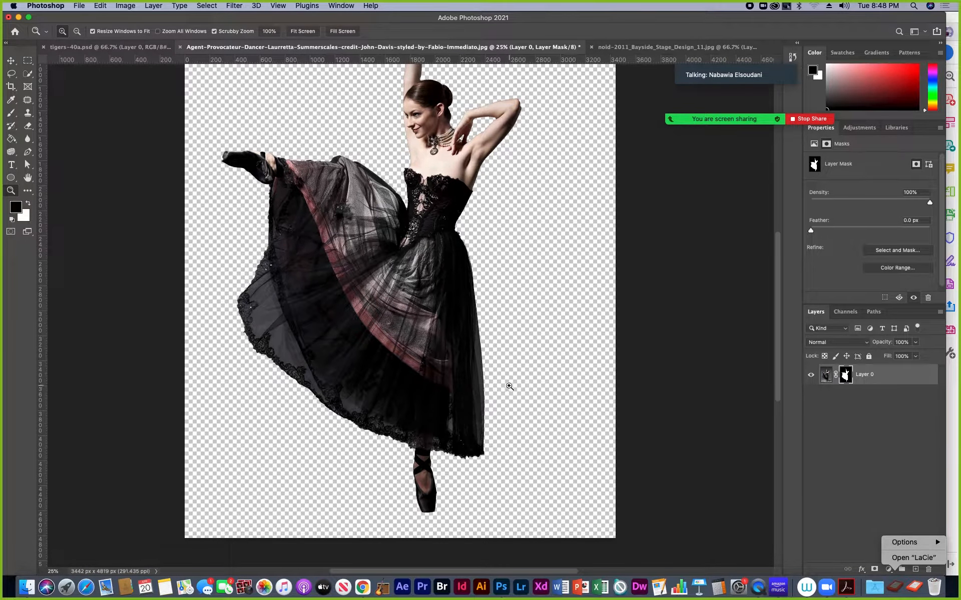
# Select the sheer outer panel of the dancer's skirt with the Quick Selection tool, using an enlarged brush.
pyautogui.click(278, 328)
pyautogui.click(279, 329)
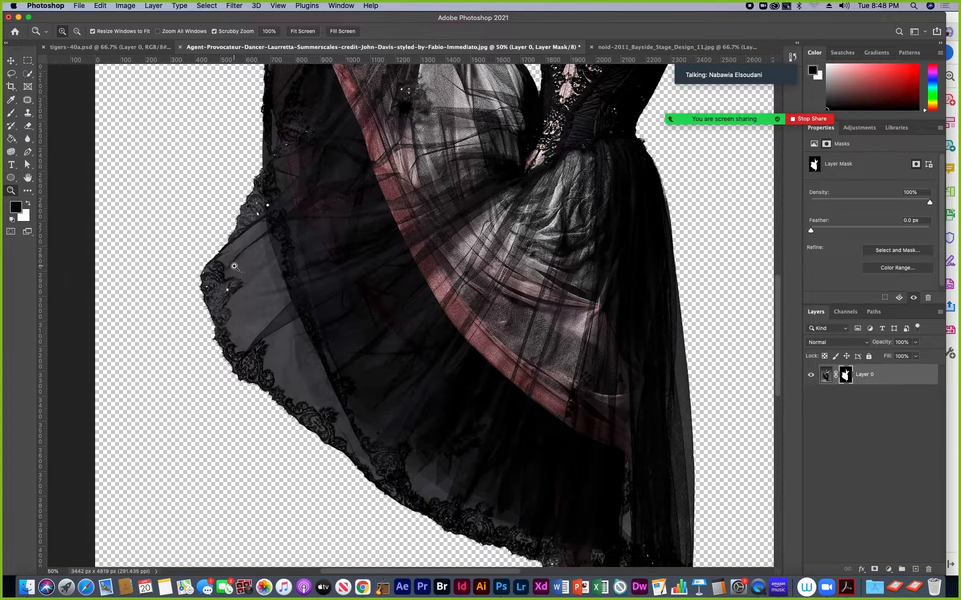
pyautogui.click(28, 74)
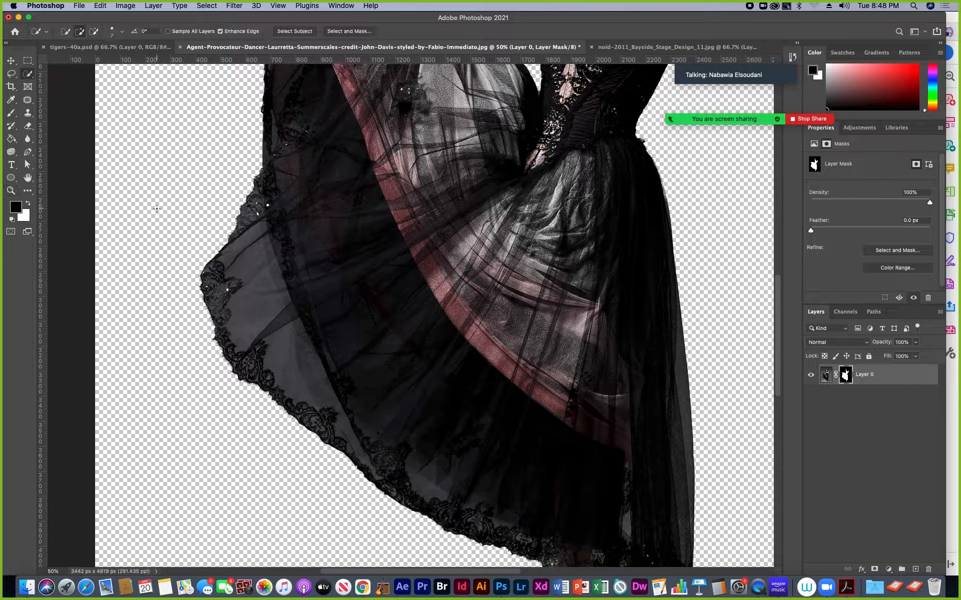
pyautogui.press(']')
pyautogui.press(']')
pyautogui.press(']')
pyautogui.press(']')
pyautogui.press(']')
pyautogui.moveTo(252, 260)
pyautogui.mouseDown()
pyautogui.moveTo(274, 295)
pyautogui.moveTo(266, 285)
pyautogui.moveTo(261, 336)
pyautogui.moveTo(235, 304)
pyautogui.moveTo(275, 346)
pyautogui.moveTo(284, 336)
pyautogui.moveTo(307, 400)
pyautogui.moveTo(337, 416)
pyautogui.moveTo(359, 448)
pyautogui.mouseUp()
# Subtract the lace trim along the sheer panel's outer edge from the selection, using a smaller 35 px brush.
pyautogui.press('alt')
pyautogui.moveTo(214, 290)
pyautogui.mouseDown()
pyautogui.moveTo(215, 269)
pyautogui.moveTo(227, 289)
pyautogui.moveTo(215, 306)
pyautogui.moveTo(231, 286)
pyautogui.mouseUp()
pyautogui.press('[')
pyautogui.press('[')
pyautogui.press('[')
pyautogui.press('[')
pyautogui.keyDown('alt'); pyautogui.click(231, 286); pyautogui.keyUp('alt')
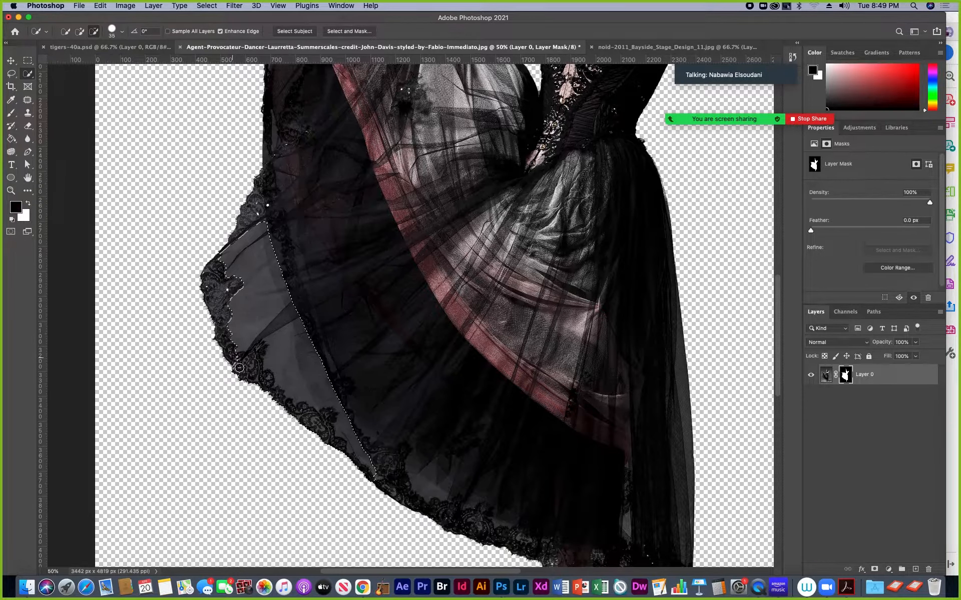
pyautogui.moveTo(256, 355)
pyautogui.mouseDown()
pyautogui.moveTo(261, 347)
pyautogui.moveTo(252, 374)
pyautogui.mouseUp()
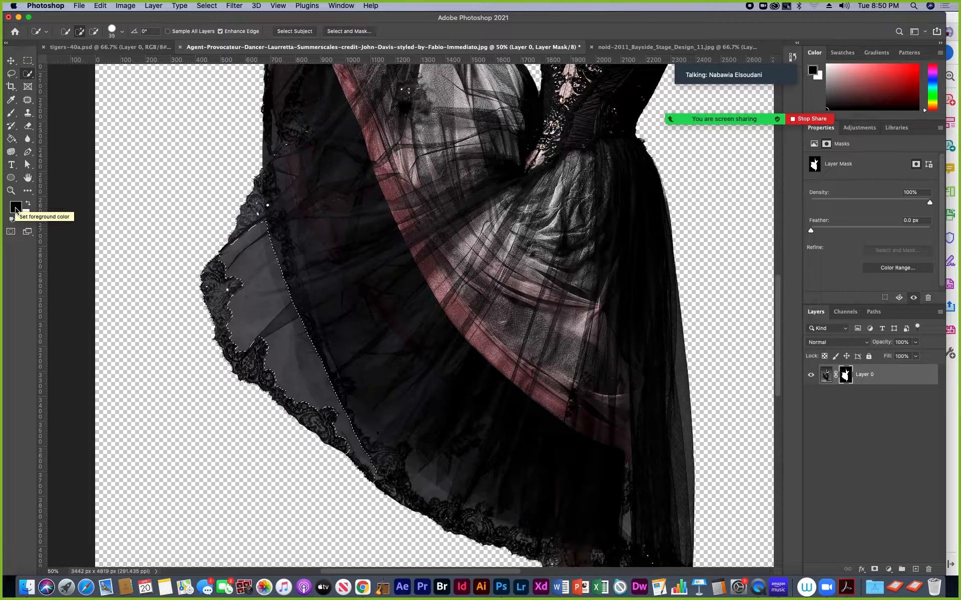
# Try painting the selected sheer panel on the layer mask with gray a9a9a9 and a 175 px brush.
pyautogui.click(15, 210)
pyautogui.moveTo(100, 294); pyautogui.dragTo(94, 318)
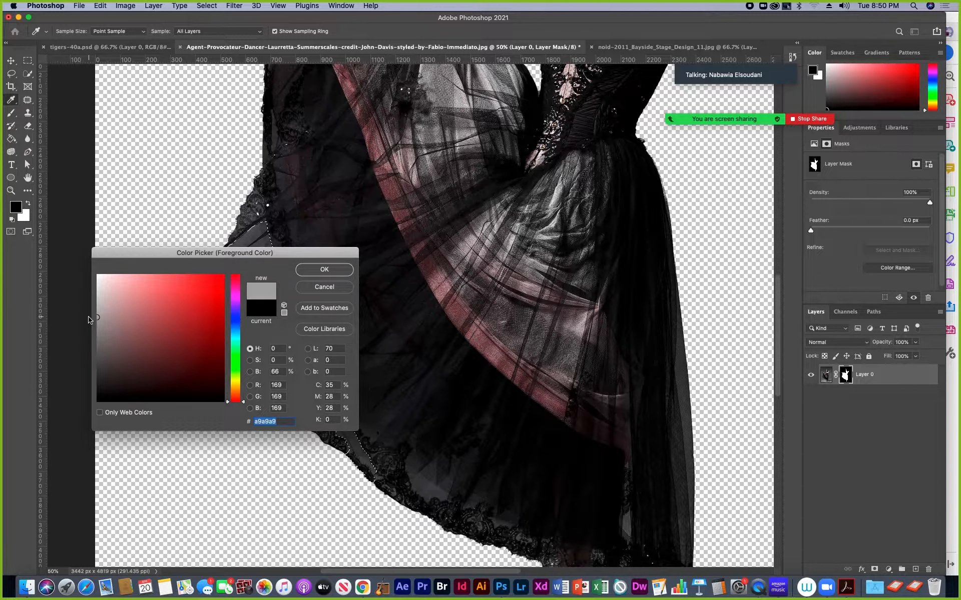
pyautogui.click(304, 272)
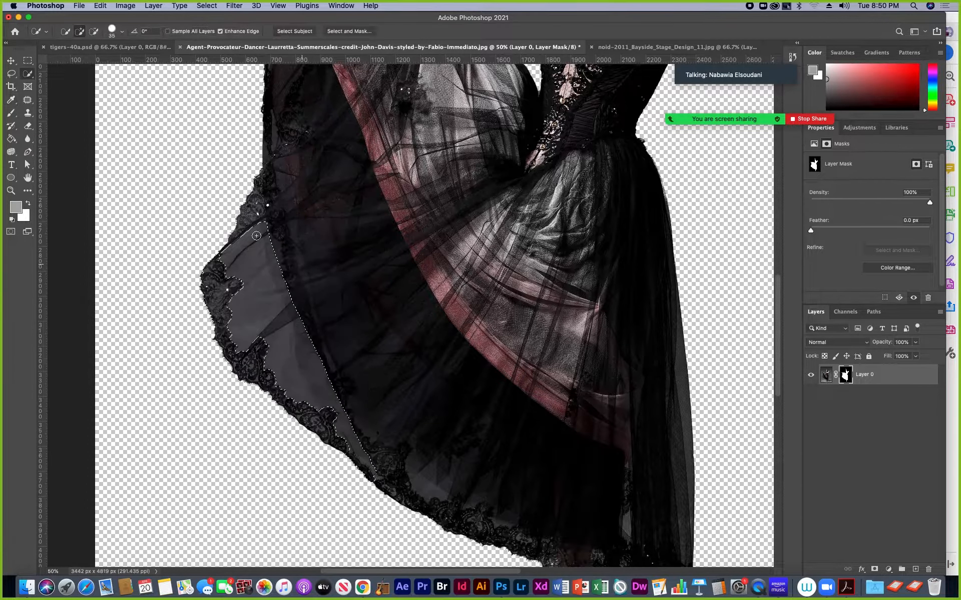
pyautogui.click(11, 113)
pyautogui.press(']')
pyautogui.press(']')
pyautogui.press(']')
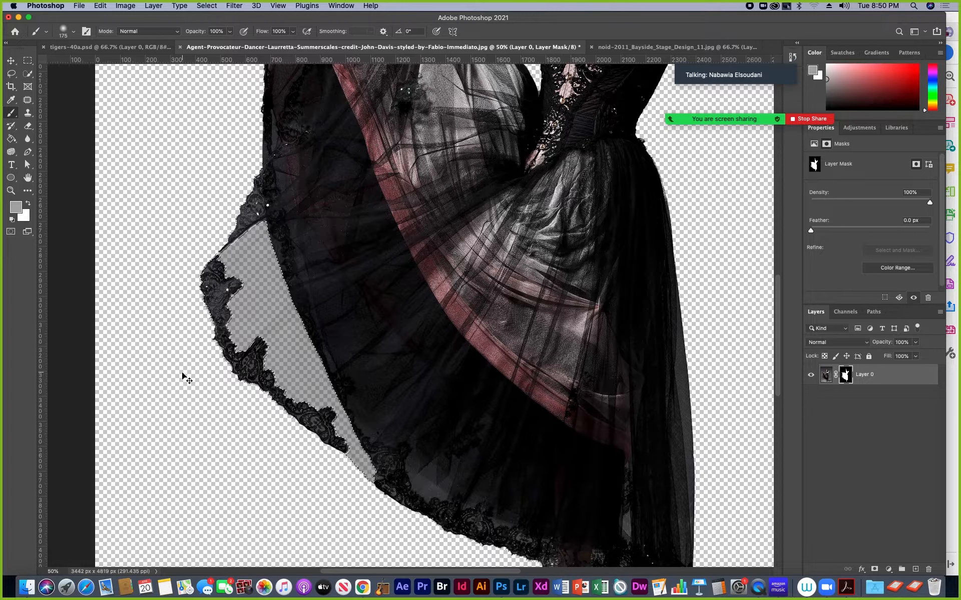
pyautogui.hotkey('alt', 'BackSpace')
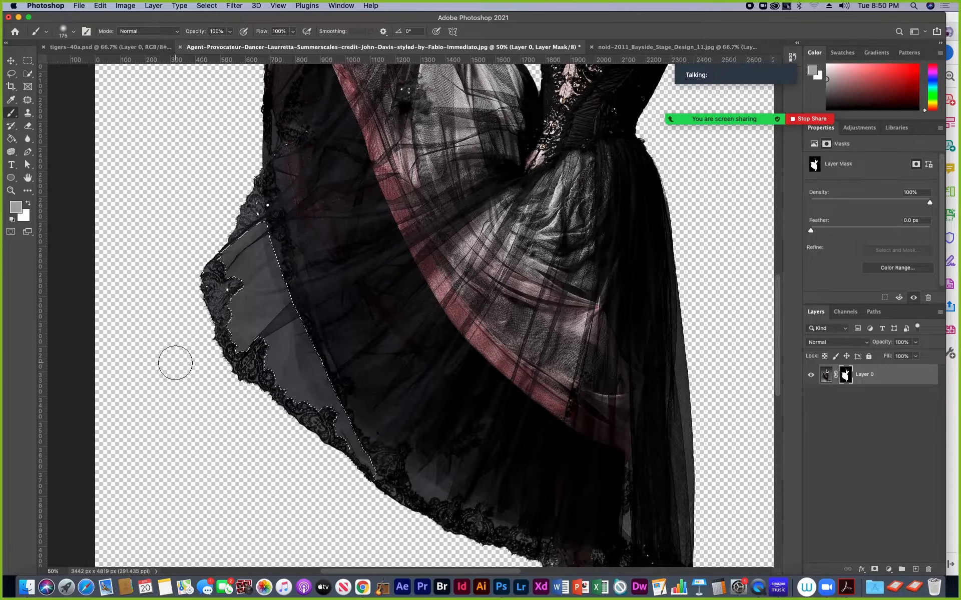
# Set the foreground color to light gray e5e5e5 and paint the selected sheer panel on the layer mask.
pyautogui.click(15, 209)
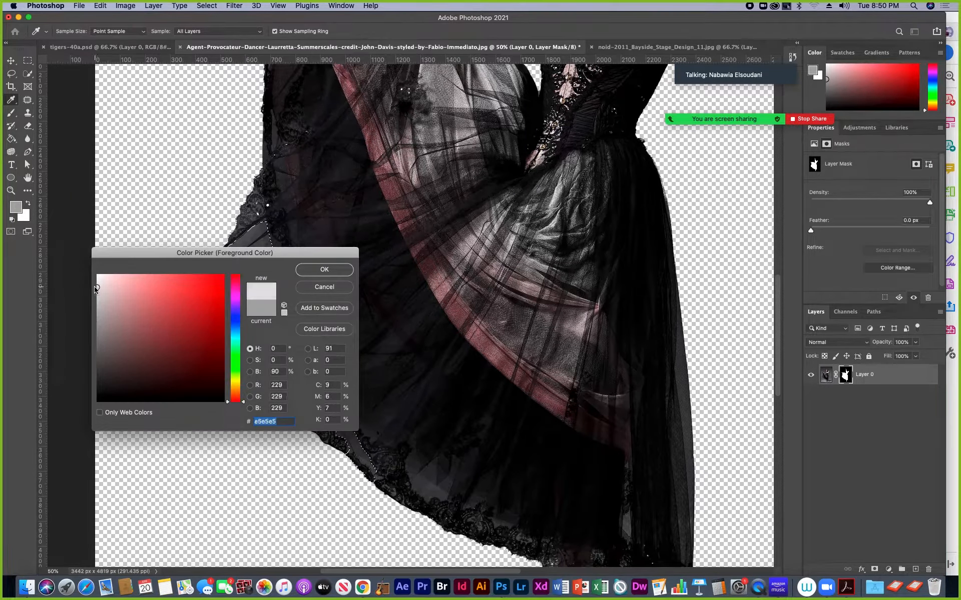
pyautogui.press('Return')
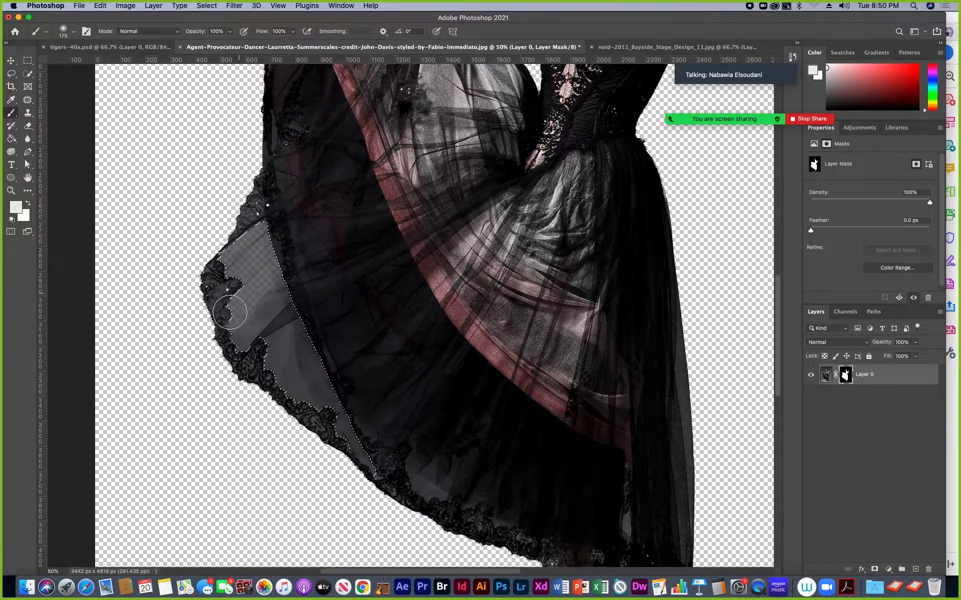
pyautogui.moveTo(230, 313); pyautogui.dragTo(289, 307)
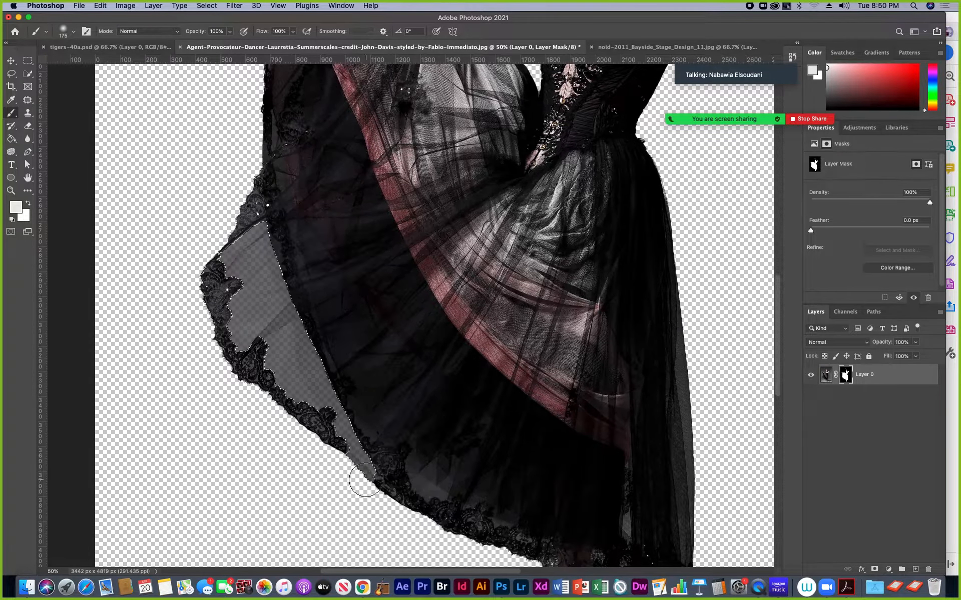
pyautogui.press('super+z')
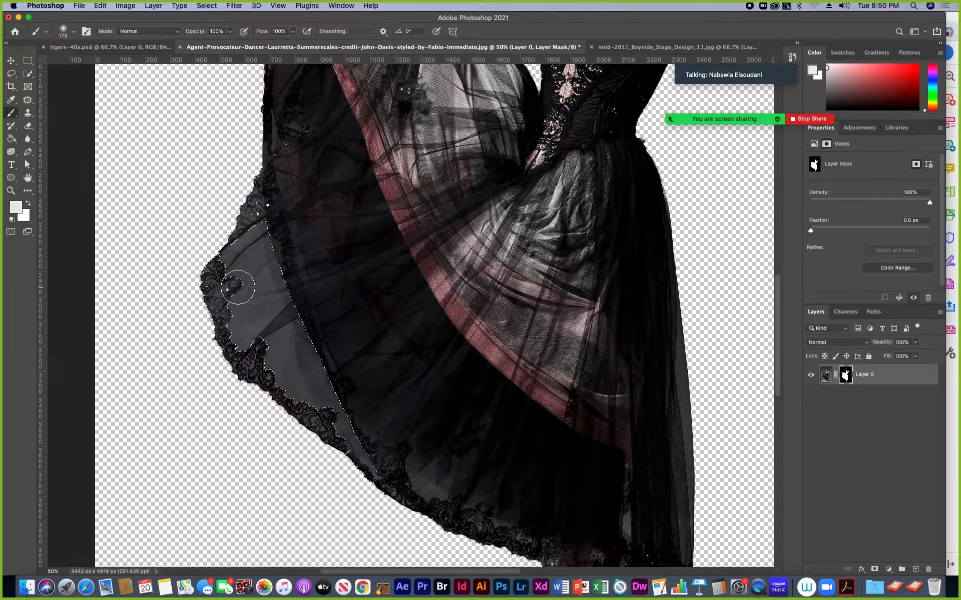
pyautogui.click(28, 73)
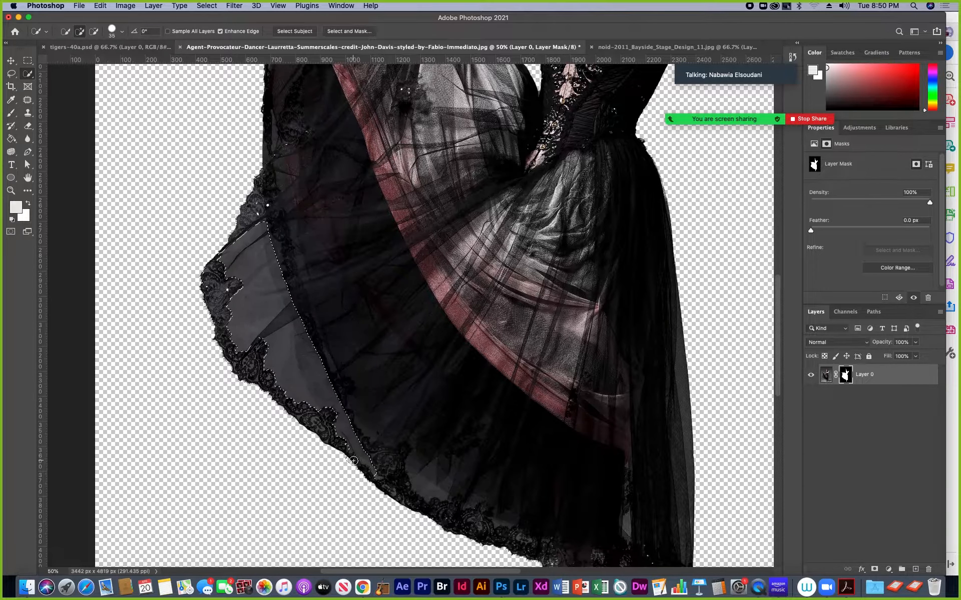
pyautogui.press('alt')
pyautogui.click(11, 113)
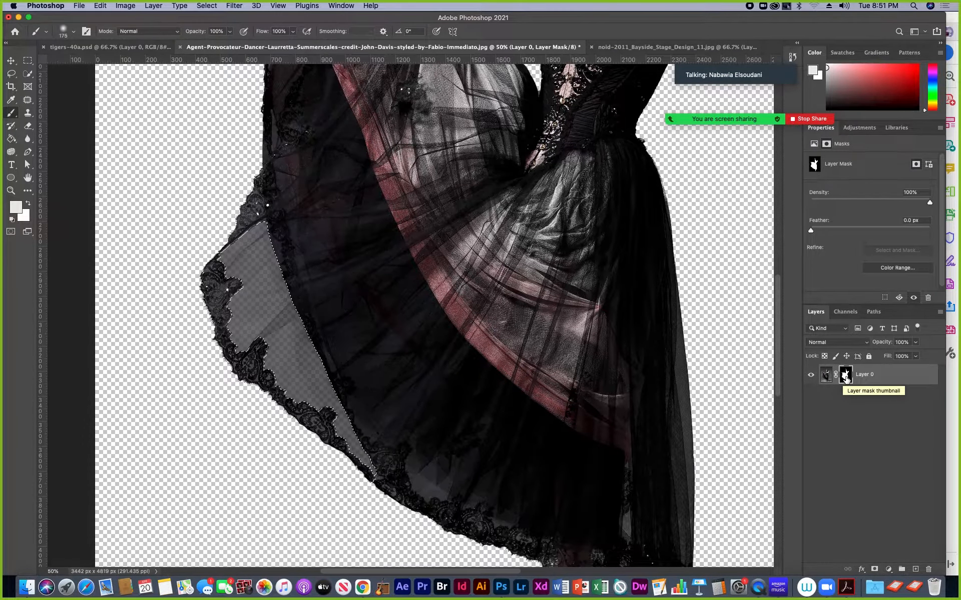
# Check the gray panel with the layer mask shown by itself, clear the selection, and return to the normal image display.
pyautogui.keyDown('alt'); pyautogui.click(845, 378); pyautogui.keyUp('alt')
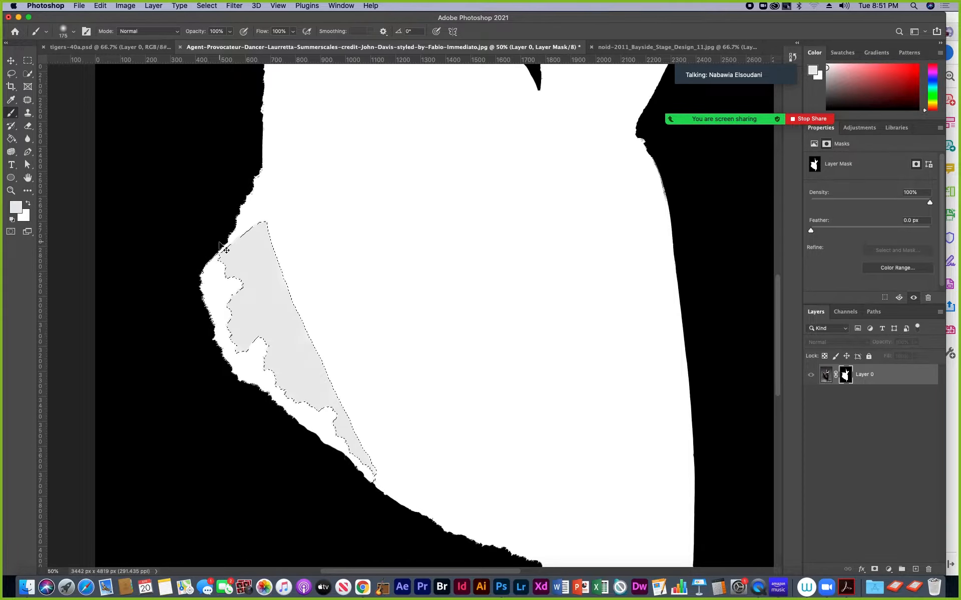
pyautogui.press('super+d')
pyautogui.press('super+minus')
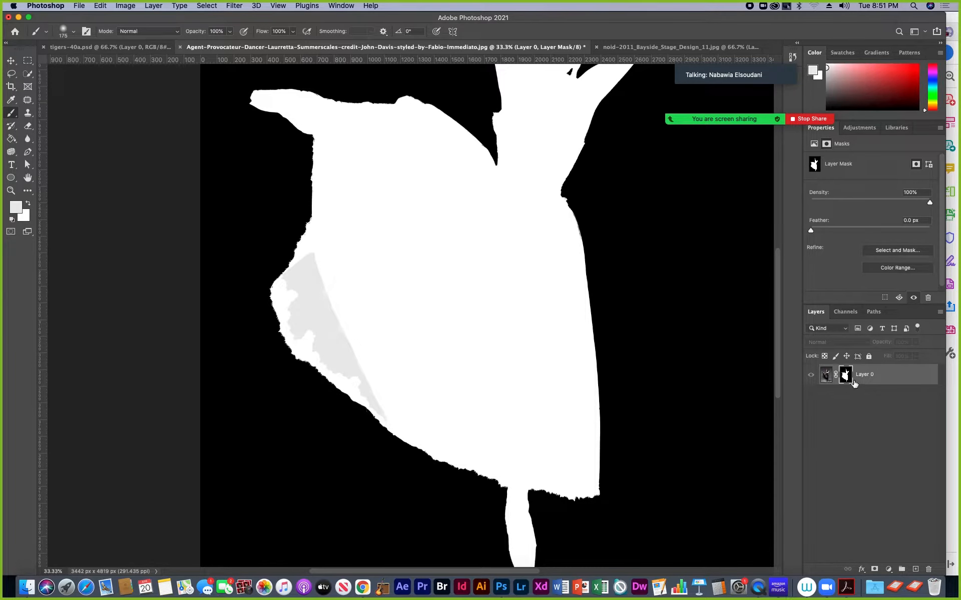
pyautogui.keyDown('alt'); pyautogui.click(847, 381); pyautogui.keyUp('alt')
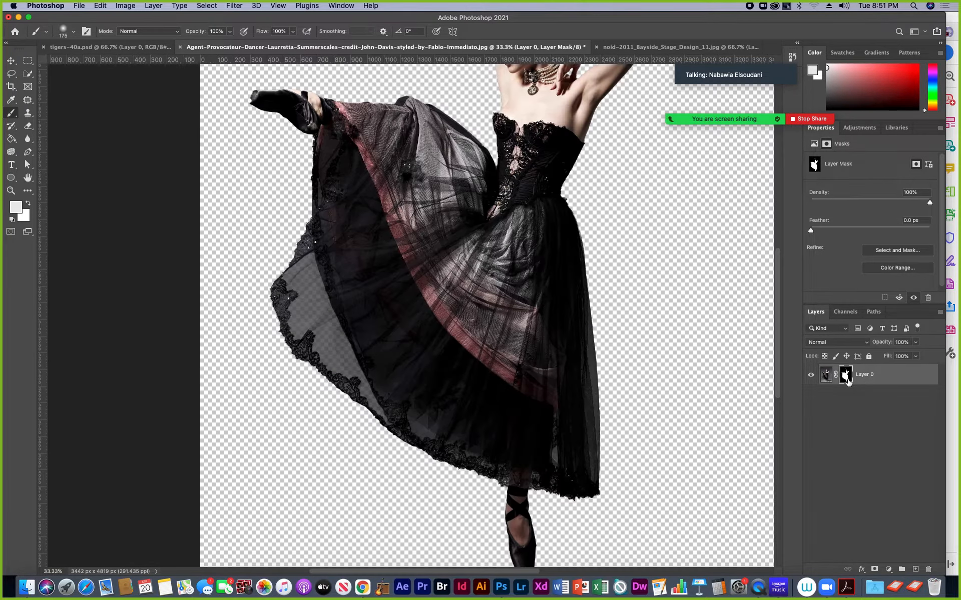
# Copy the masked dancer layer into the Bayside stage document and accept the color profile conversion.
pyautogui.moveTo(603, 227); pyautogui.dragTo(613, 313)
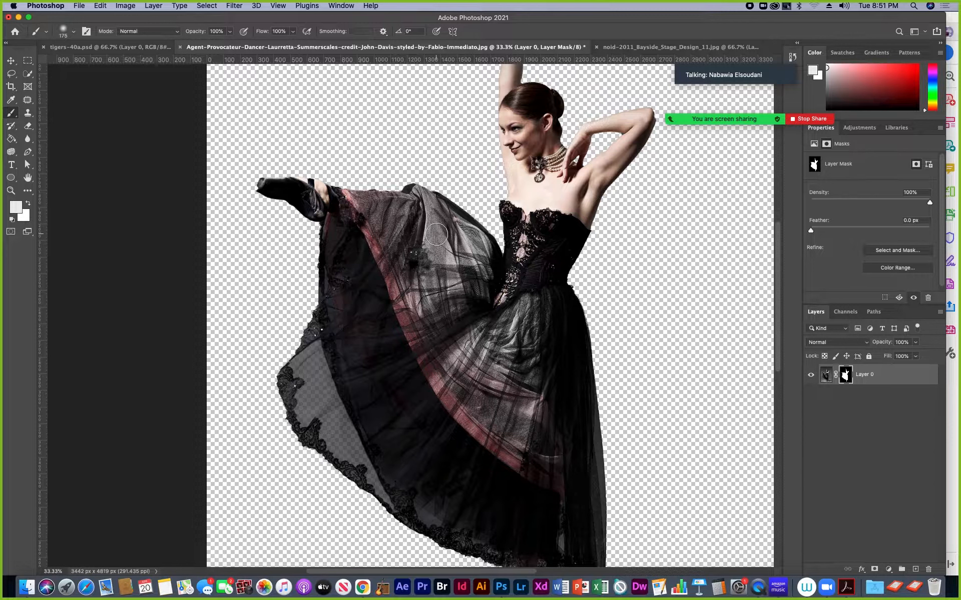
pyautogui.click(10, 62)
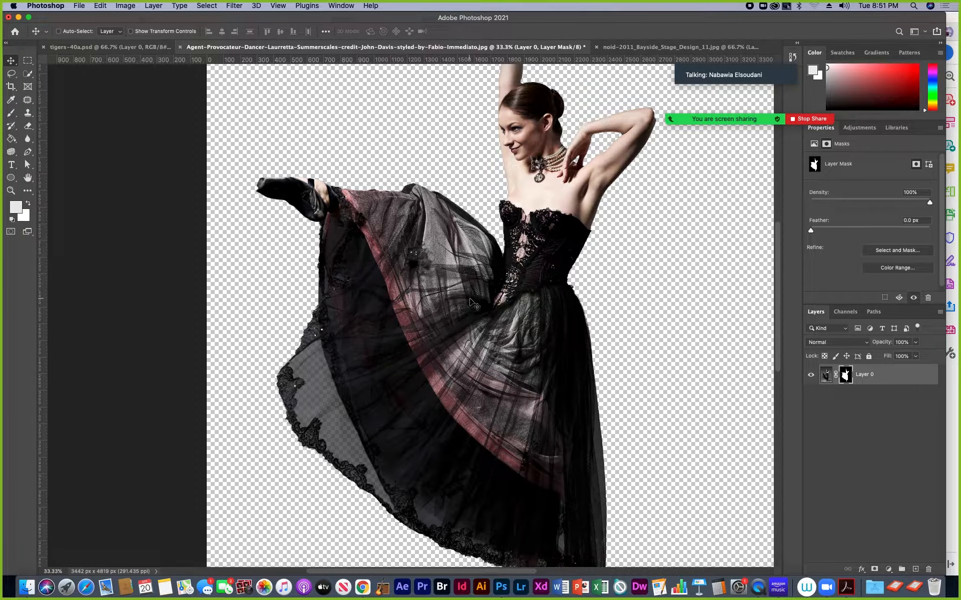
pyautogui.moveTo(475, 300); pyautogui.dragTo(621, 49)
pyautogui.moveTo(427, 239); pyautogui.dragTo(387, 246)
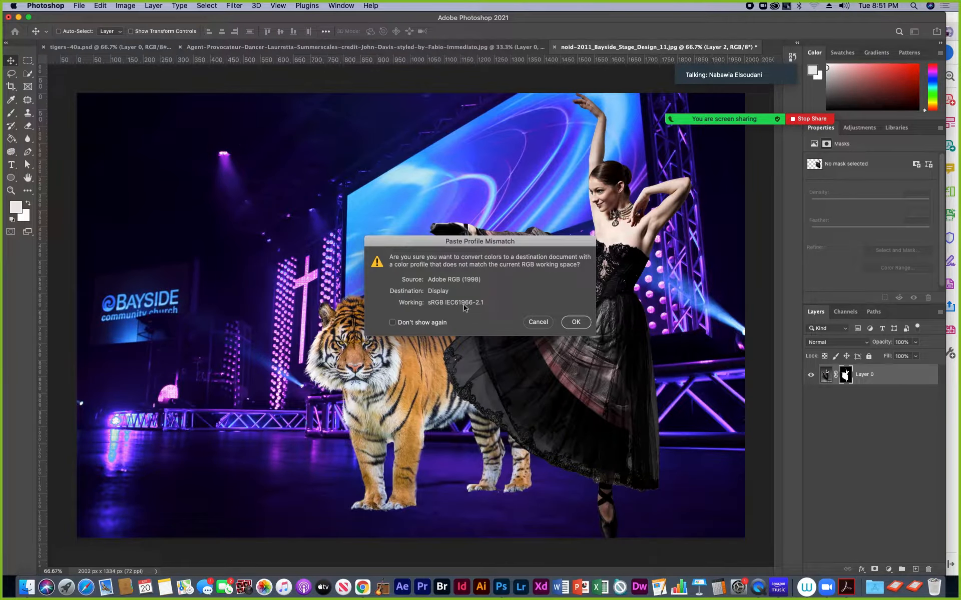
pyautogui.click(576, 322)
# Move the oversized masked dancer to the left part of the stage, uncovering the earlier dancer, and select the earlier dancer's layer, Layer 2.
pyautogui.moveTo(311, 223); pyautogui.dragTo(484, 200)
pyautogui.moveTo(402, 286); pyautogui.dragTo(493, 223)
pyautogui.moveTo(411, 308); pyautogui.dragTo(438, 245)
pyautogui.press('super+minus')
pyautogui.press('super+minus')
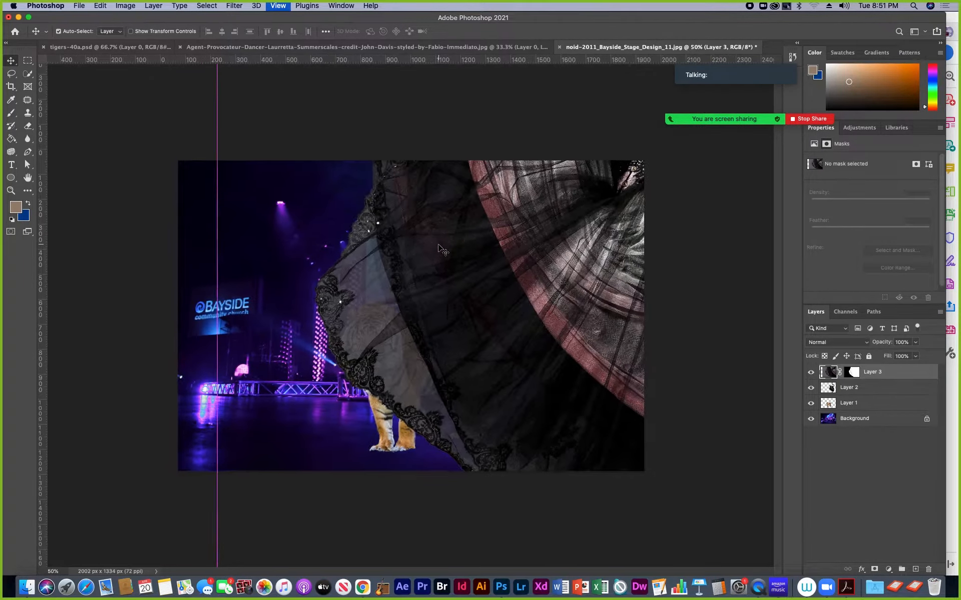
pyautogui.press('super+semicolon')
pyautogui.press('super+equal')
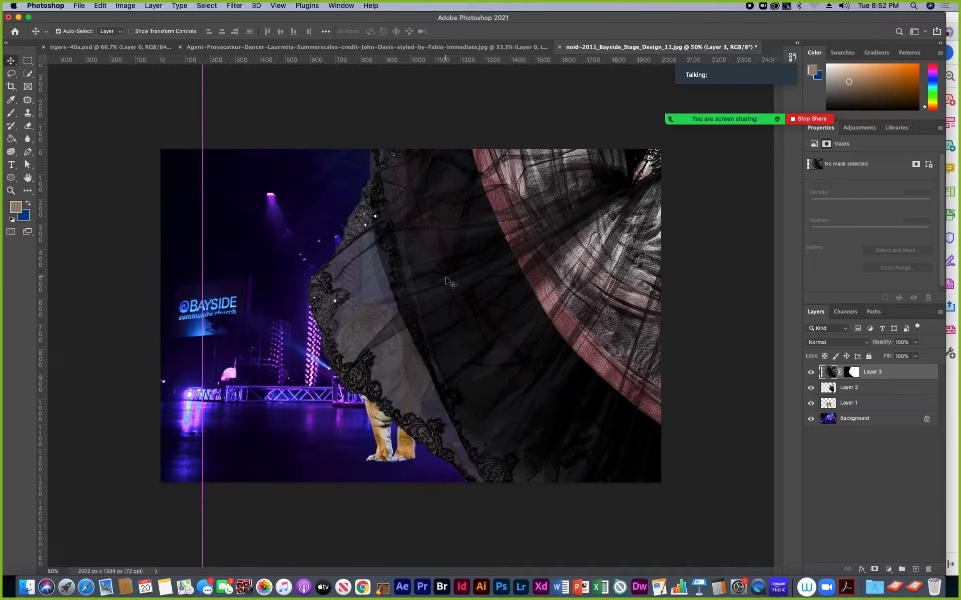
pyautogui.press('super+semicolon')
pyautogui.moveTo(449, 281); pyautogui.dragTo(522, 283)
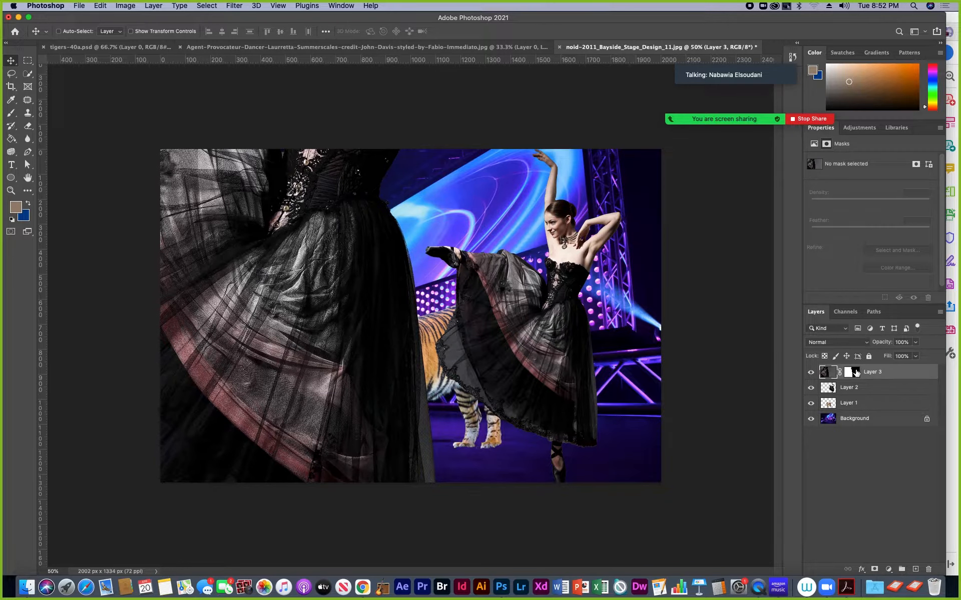
pyautogui.moveTo(563, 291); pyautogui.dragTo(531, 300)
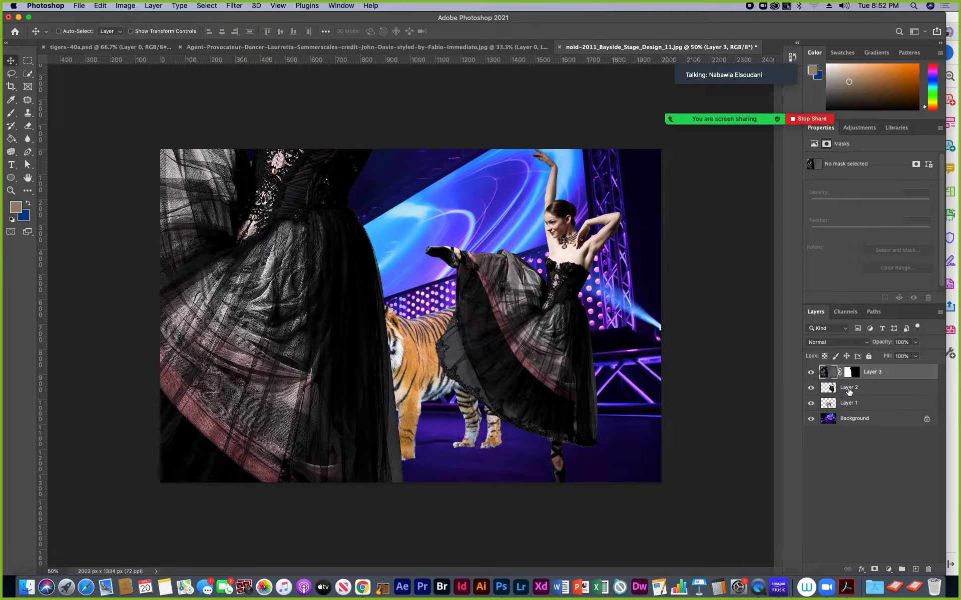
pyautogui.click(859, 390)
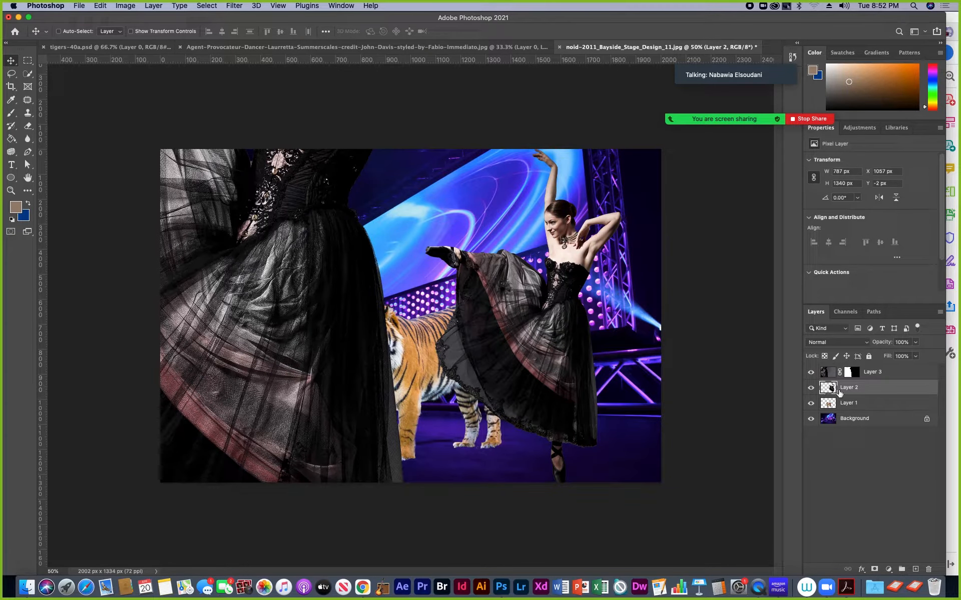
# Delete the earlier dancer's layer, Layer 2, from the stage composite.
pyautogui.click(932, 571)
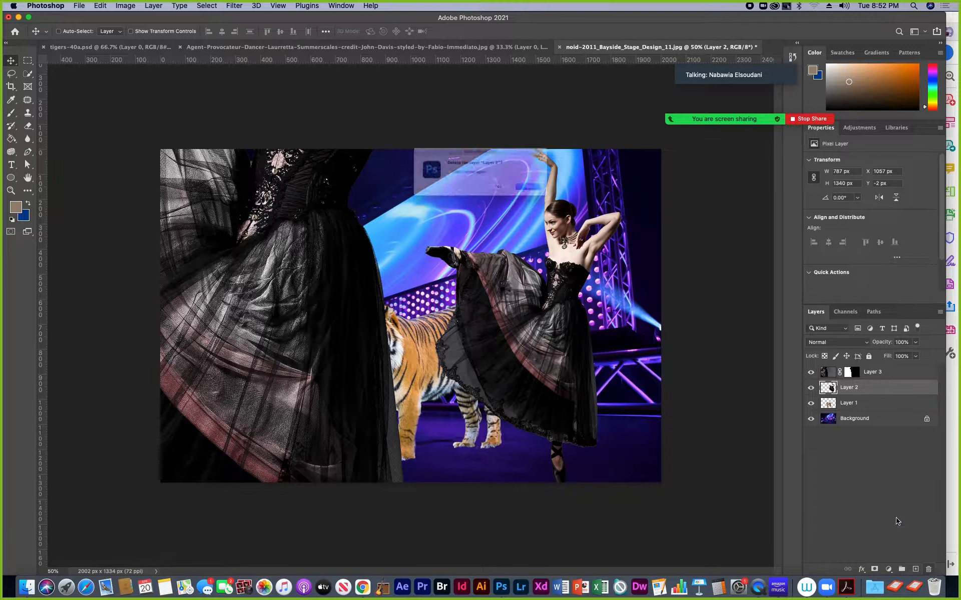
pyautogui.click(554, 196)
pyautogui.moveTo(394, 234); pyautogui.dragTo(449, 202)
# Rename the masked dancer's layer, Layer 3, as dancer.
pyautogui.click(881, 373)
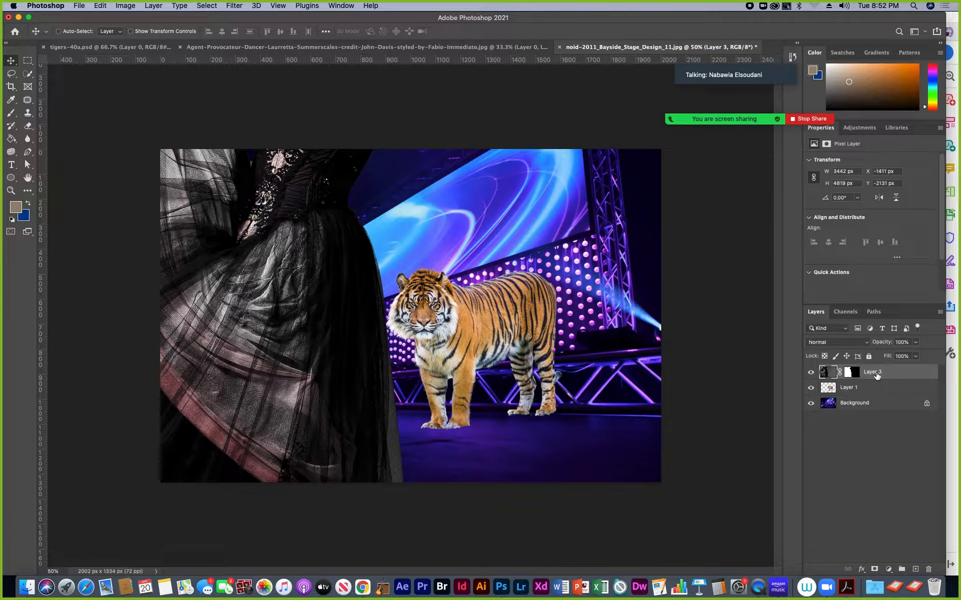
pyautogui.doubleClick(874, 374)
pyautogui.write('dancer')
pyautogui.press('Return')
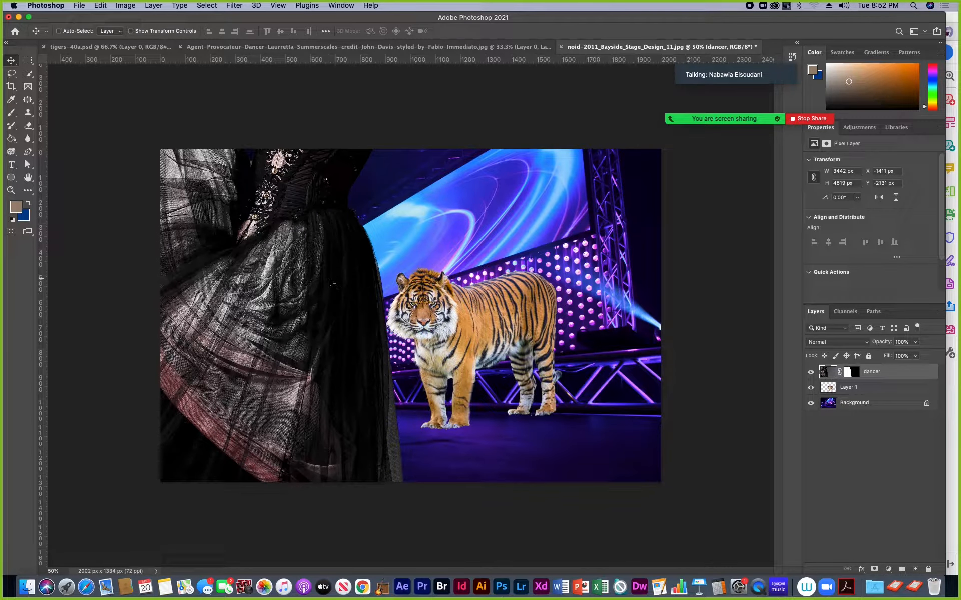
# Scale the oversized dancer down proportionally to about 33% with Free Transform and place her in front of the tiger.
pyautogui.moveTo(311, 291); pyautogui.dragTo(439, 346)
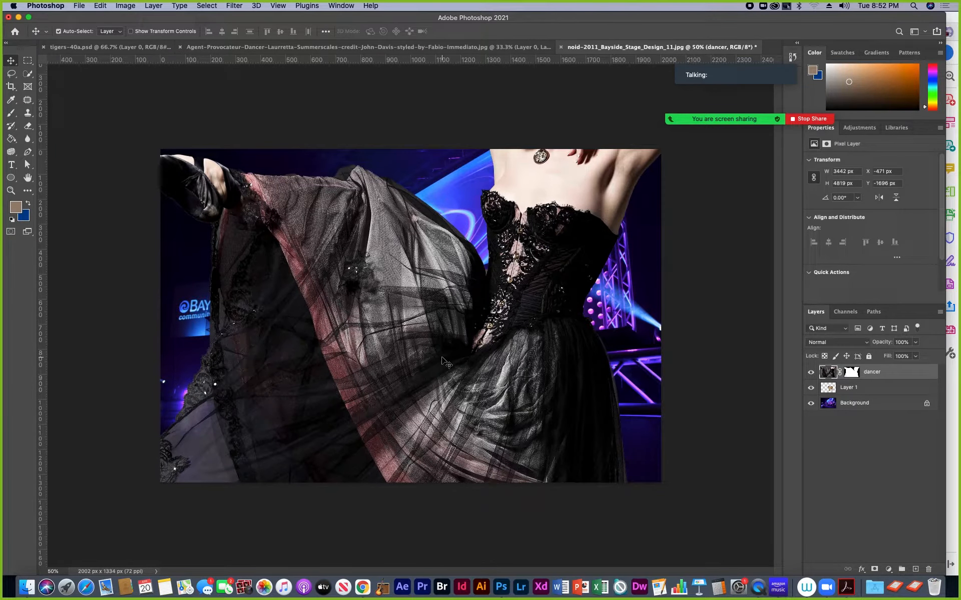
pyautogui.press('super+t')
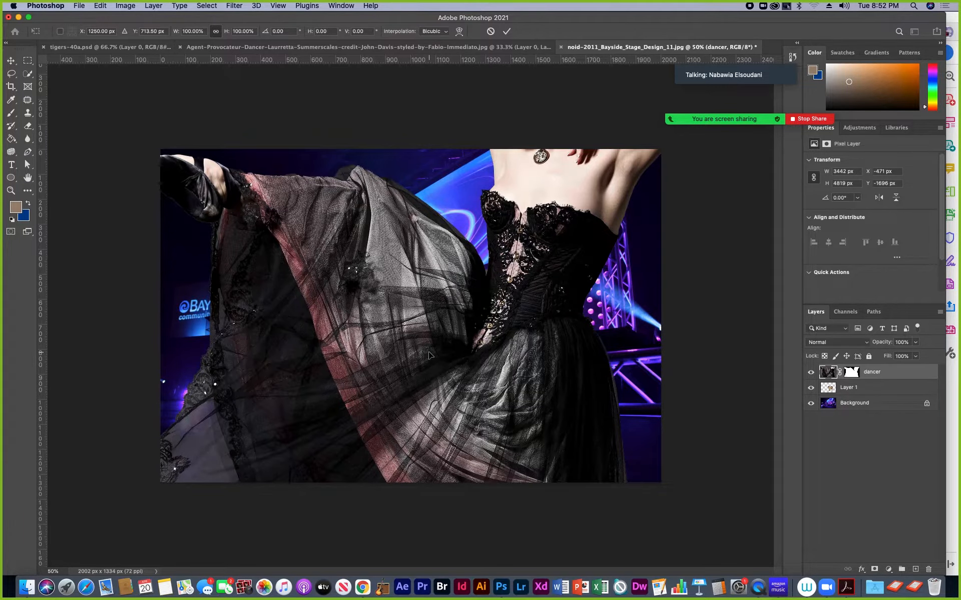
pyautogui.press('super+minus')
pyautogui.press('super+minus')
pyautogui.press('super+minus')
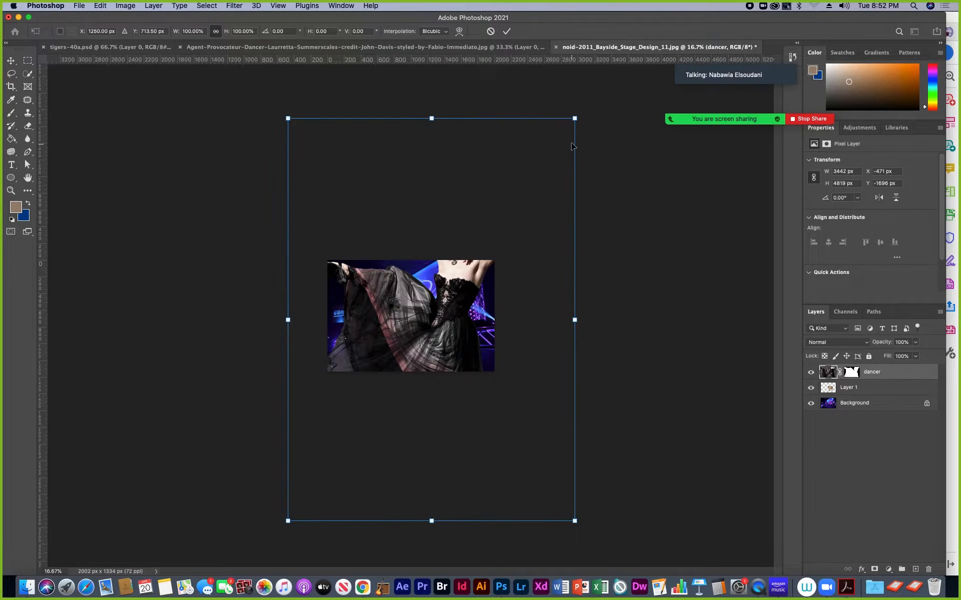
pyautogui.moveTo(574, 118); pyautogui.dragTo(446, 276)
pyautogui.moveTo(386, 358); pyautogui.dragTo(423, 310)
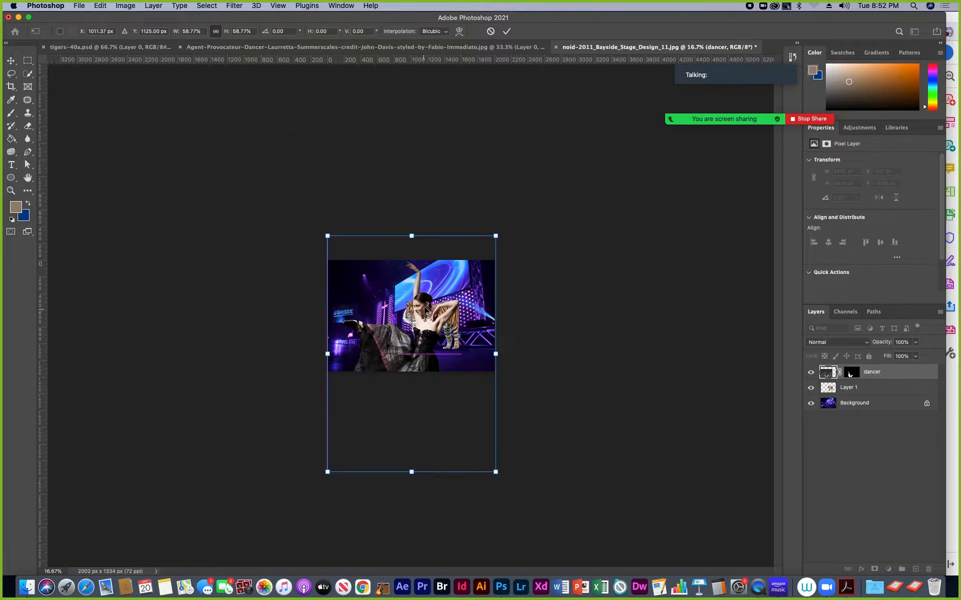
pyautogui.moveTo(496, 236); pyautogui.dragTo(449, 300)
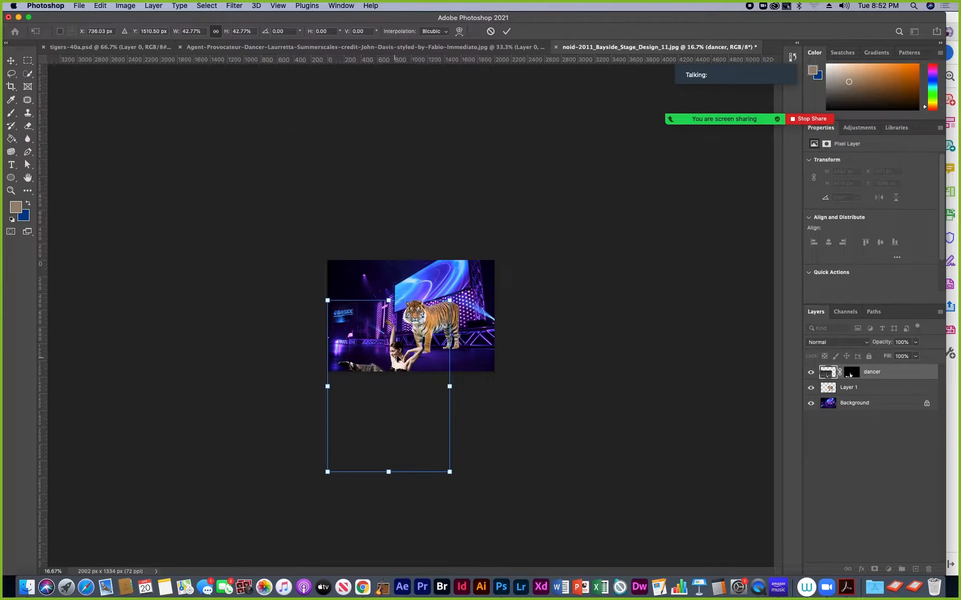
pyautogui.moveTo(398, 359); pyautogui.dragTo(420, 294)
pyautogui.moveTo(473, 233); pyautogui.dragTo(445, 312)
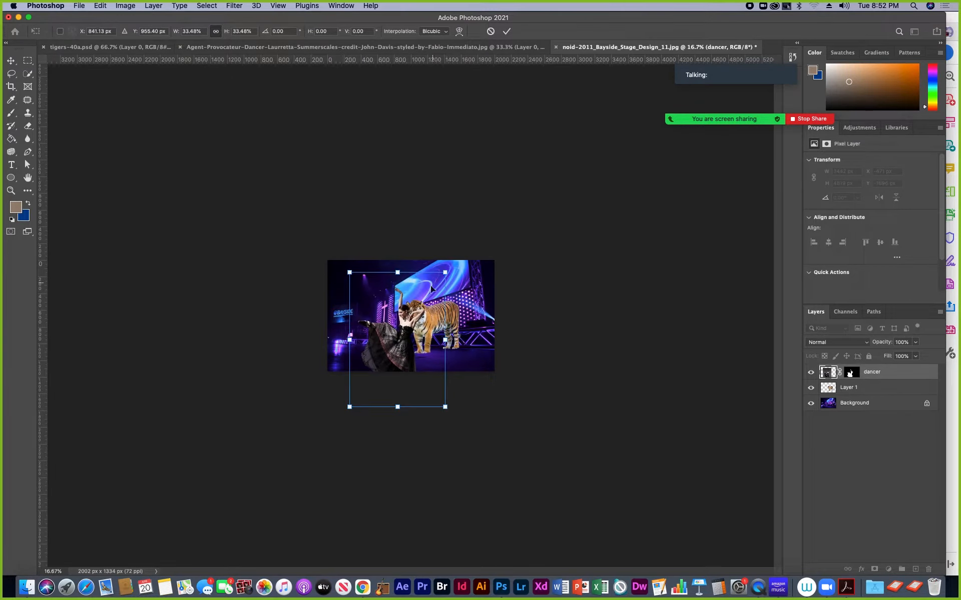
pyautogui.moveTo(399, 345); pyautogui.dragTo(447, 313)
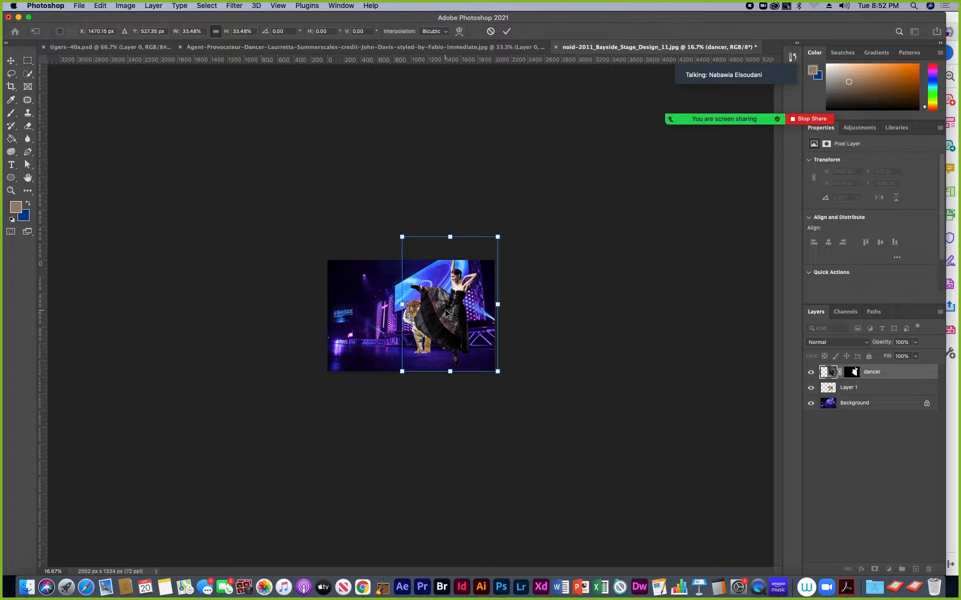
# Reduce the dancer further to about 27%, place her to the left of the tiger, and commit the transformation.
pyautogui.moveTo(496, 241); pyautogui.dragTo(489, 249)
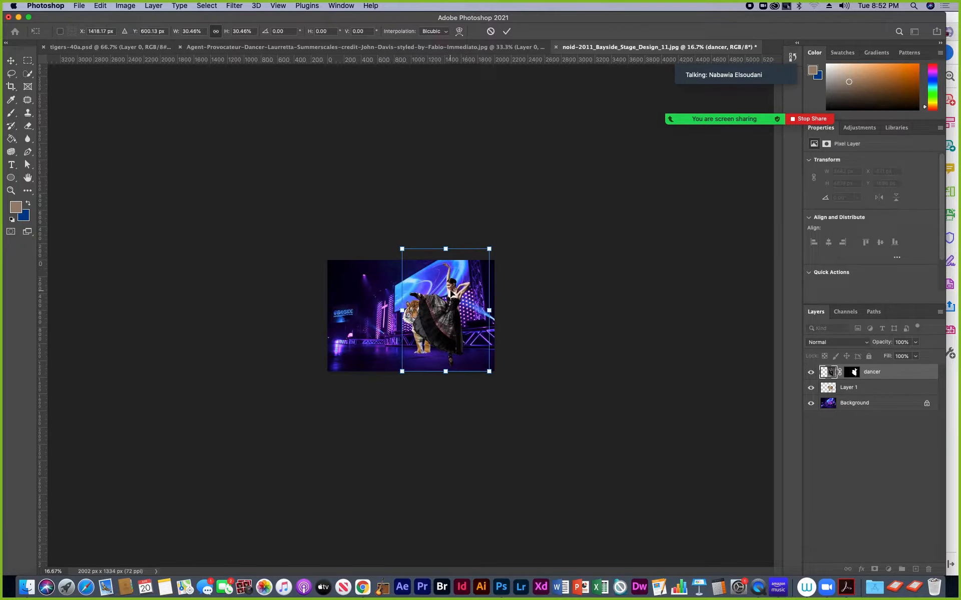
pyautogui.press('super+equal')
pyautogui.press('super+equal')
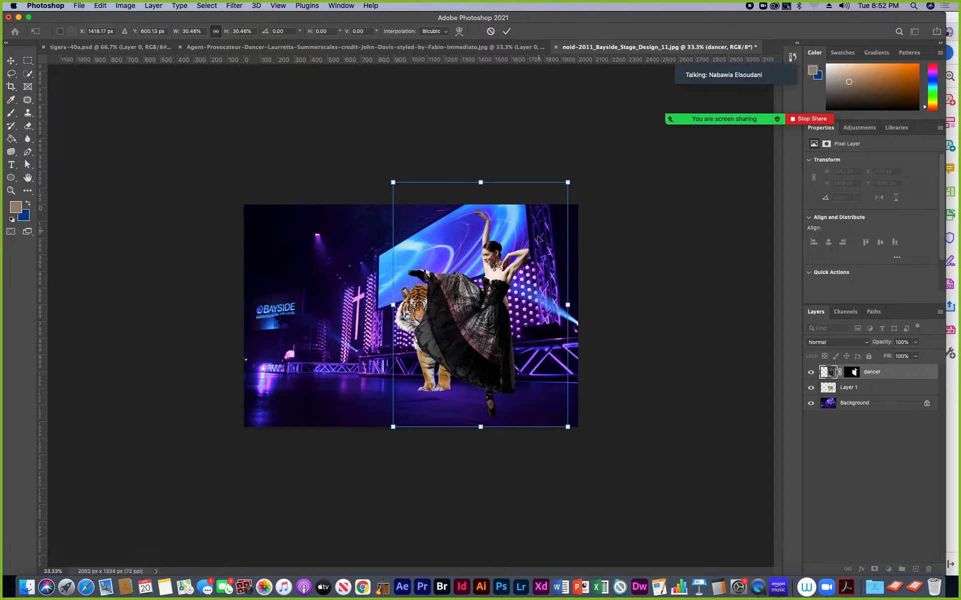
pyautogui.moveTo(568, 181); pyautogui.dragTo(558, 195)
pyautogui.moveTo(491, 310); pyautogui.dragTo(363, 301)
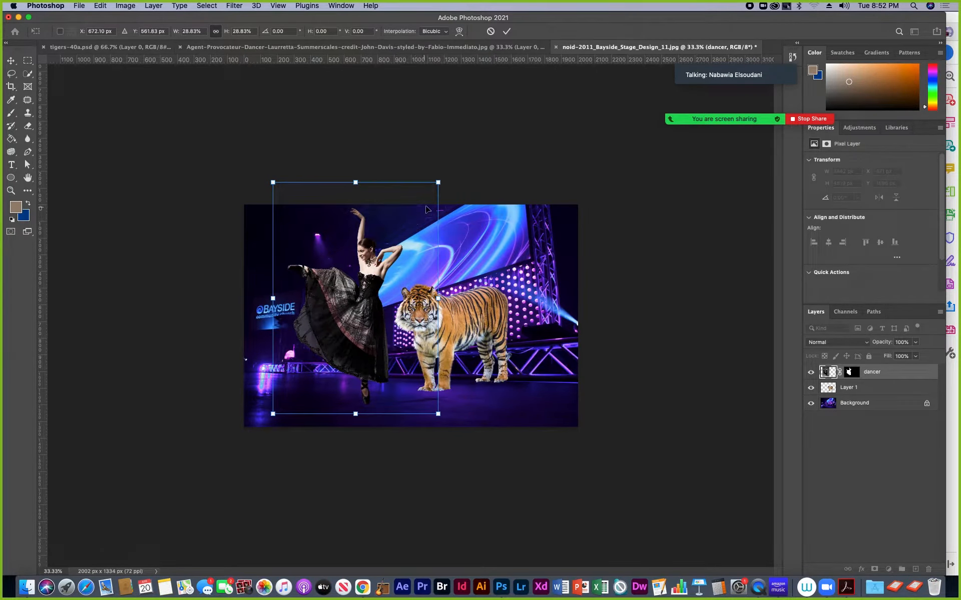
pyautogui.moveTo(437, 183); pyautogui.dragTo(426, 199)
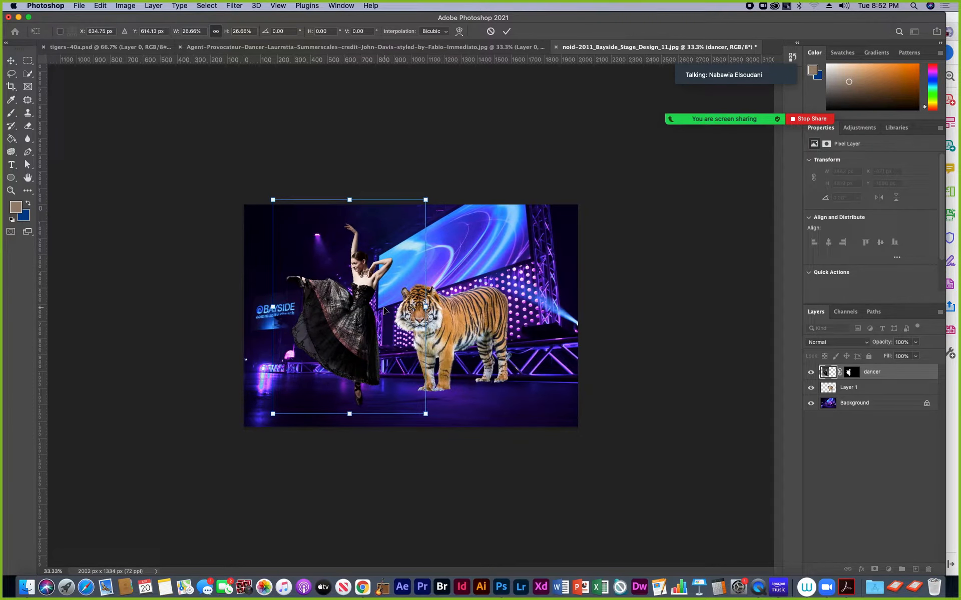
pyautogui.press('Return')
# Move the dancer across the tiger to check the sheer skirt against it, then shift her left beside the tiger's face.
pyautogui.moveTo(349, 312); pyautogui.dragTo(488, 319)
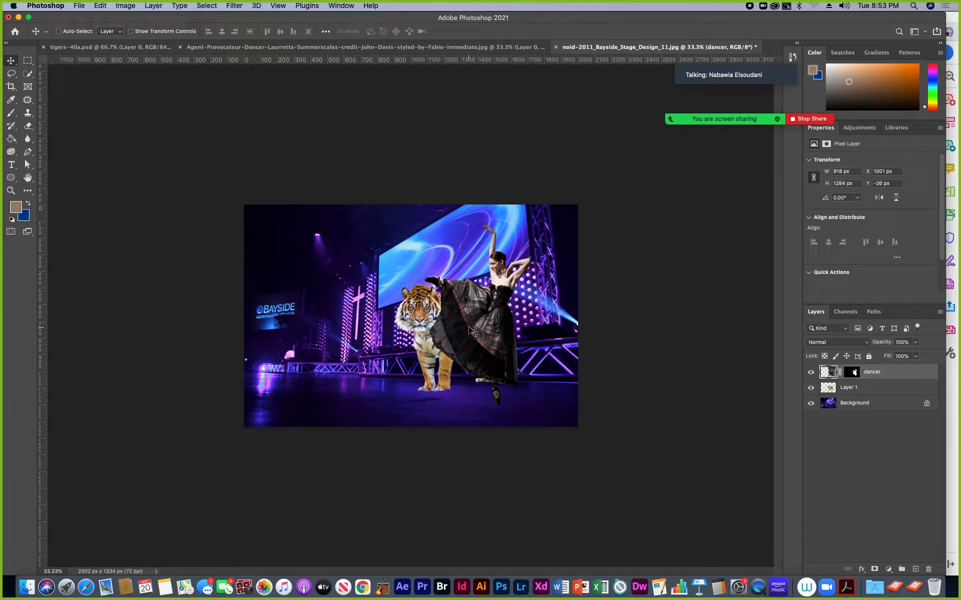
pyautogui.press('super+plus')
pyautogui.press('super+plus')
pyautogui.press('super+plus')
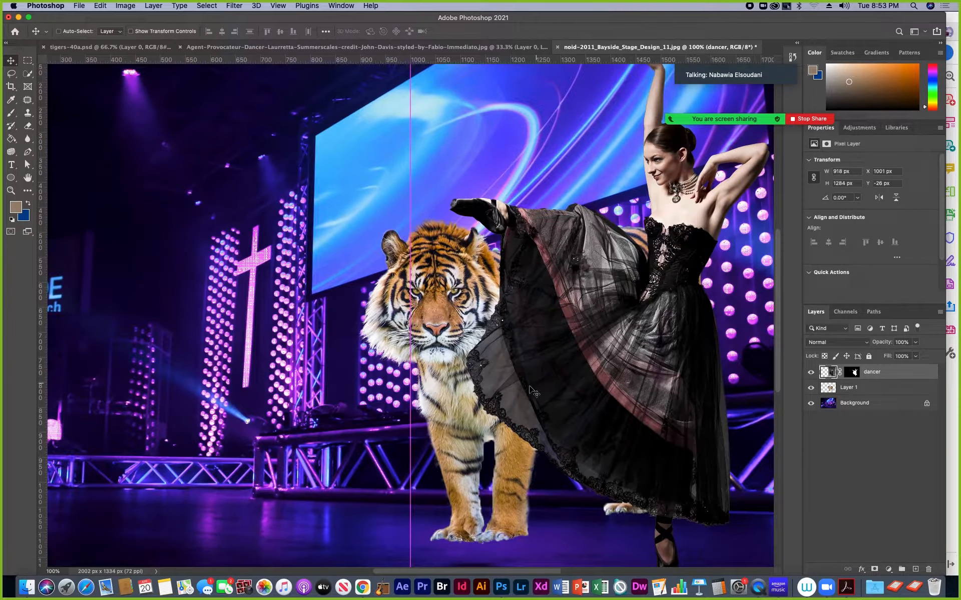
pyautogui.moveTo(531, 385); pyautogui.dragTo(535, 351)
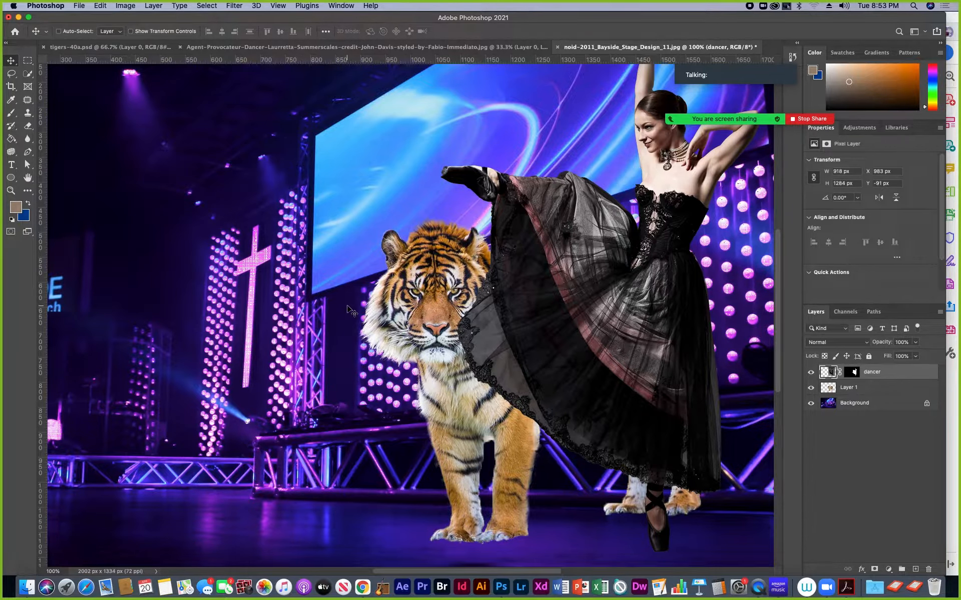
pyautogui.moveTo(560, 270); pyautogui.dragTo(276, 312)
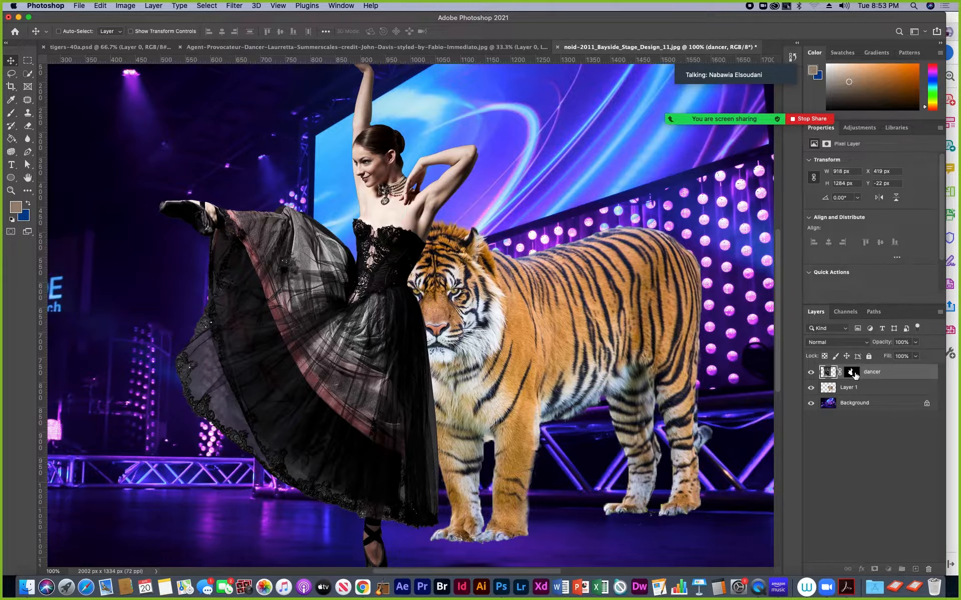
# Apply the dancer layer's mask permanently, removing the mask, and move the dancer slightly up.
pyautogui.click(852, 372)
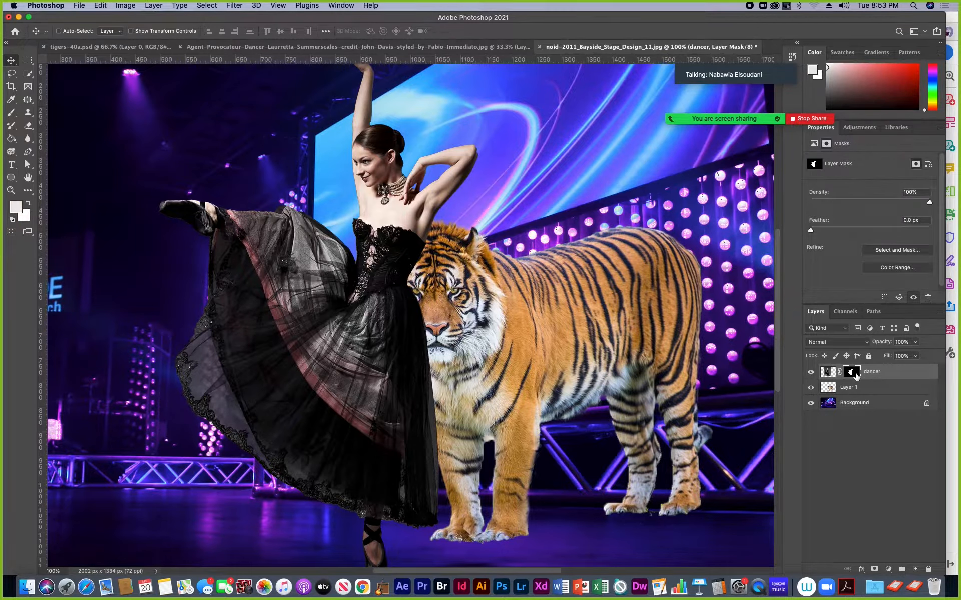
pyautogui.moveTo(852, 373); pyautogui.dragTo(928, 569)
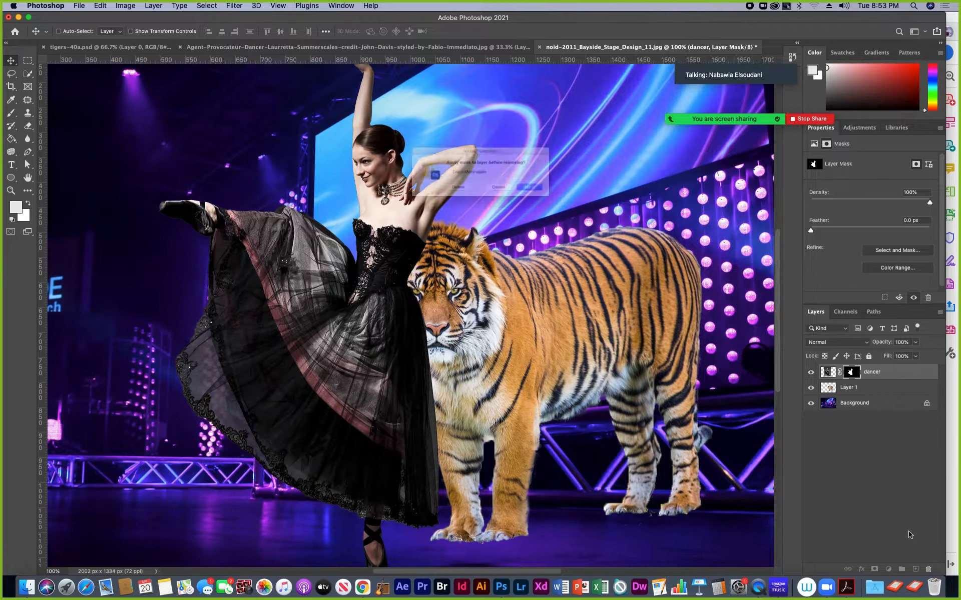
pyautogui.click(556, 196)
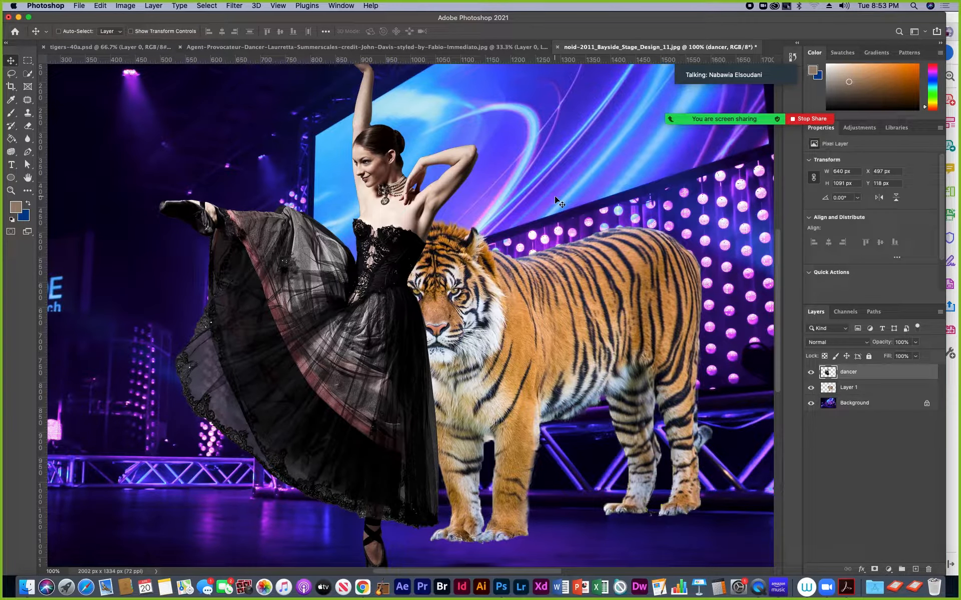
pyautogui.moveTo(242, 336); pyautogui.dragTo(249, 297)
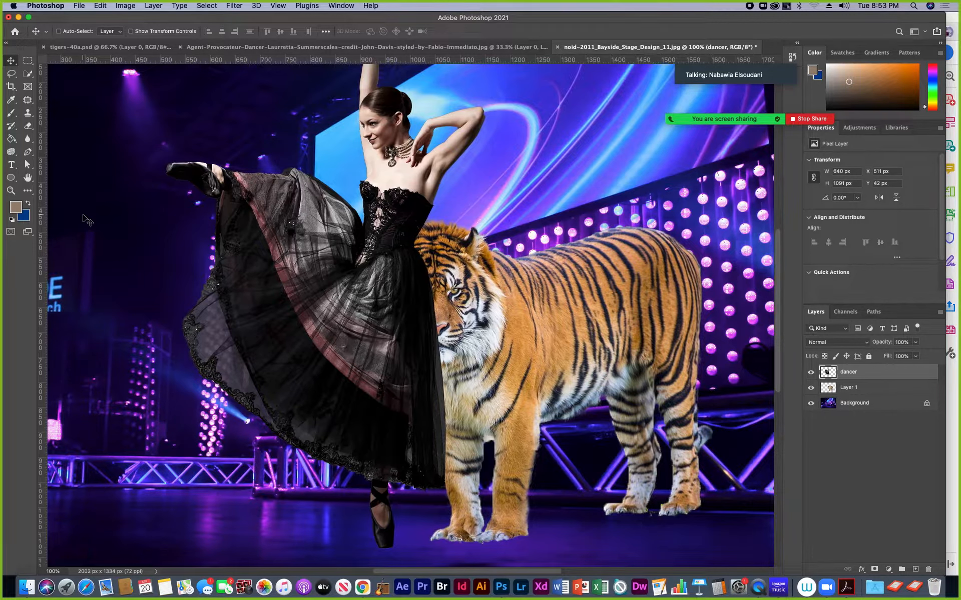
# Switch Quick Mask mode on and back off.
pyautogui.click(10, 232)
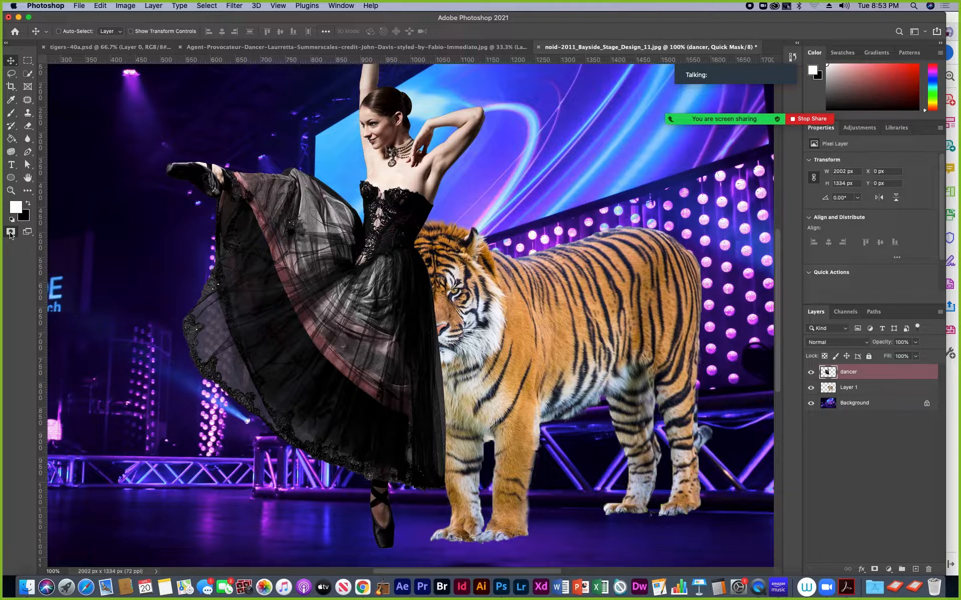
pyautogui.click(10, 232)
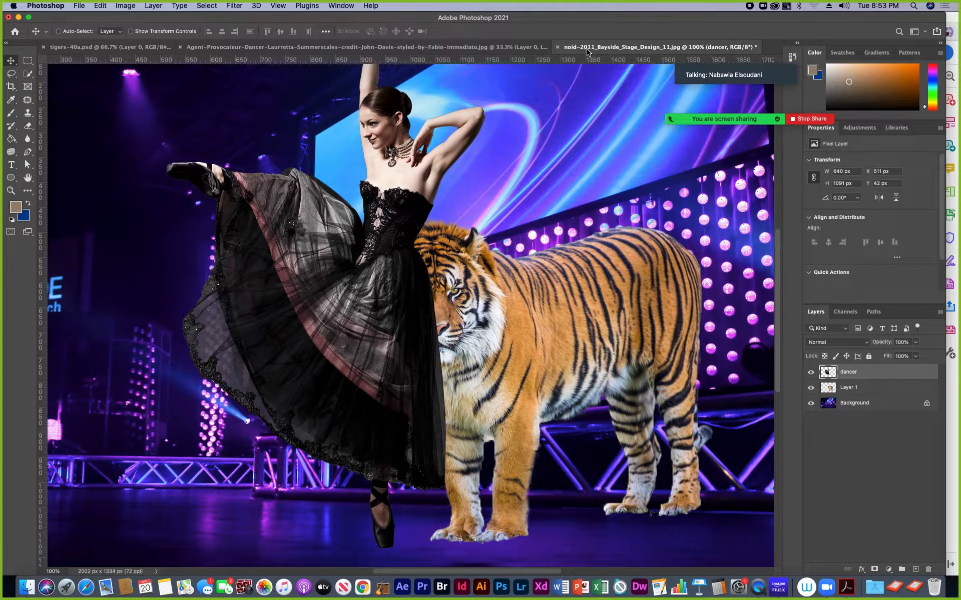
# Apply the layer mask to Layer 0 in the original dancer document, then undo it to restore the mask.
pyautogui.click(495, 49)
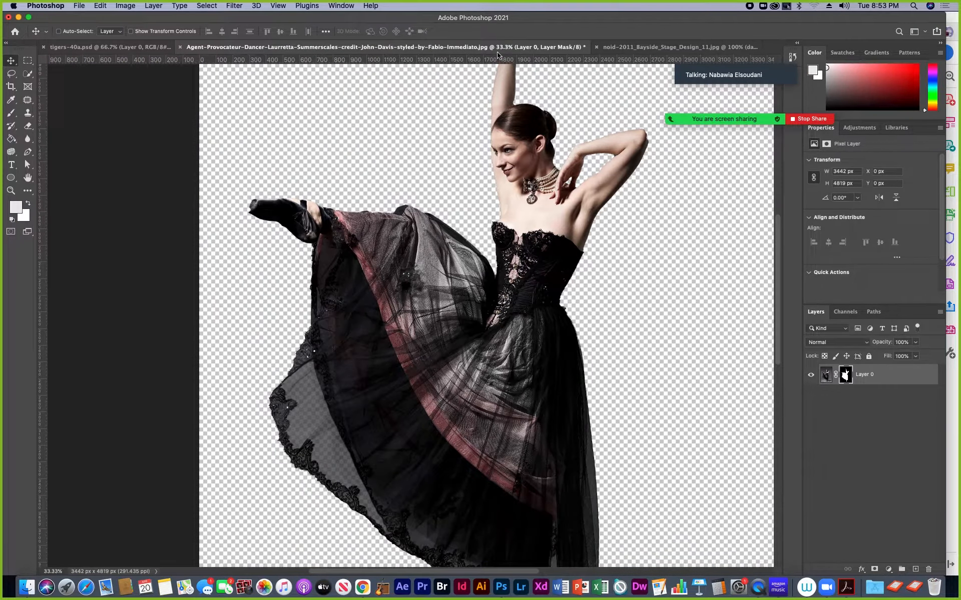
pyautogui.moveTo(846, 376); pyautogui.dragTo(928, 570)
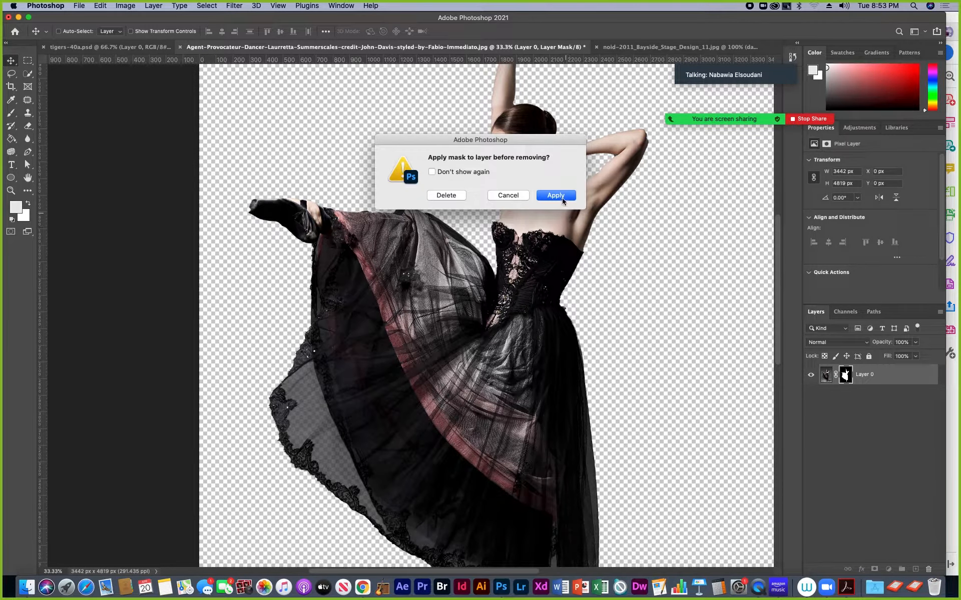
pyautogui.click(557, 196)
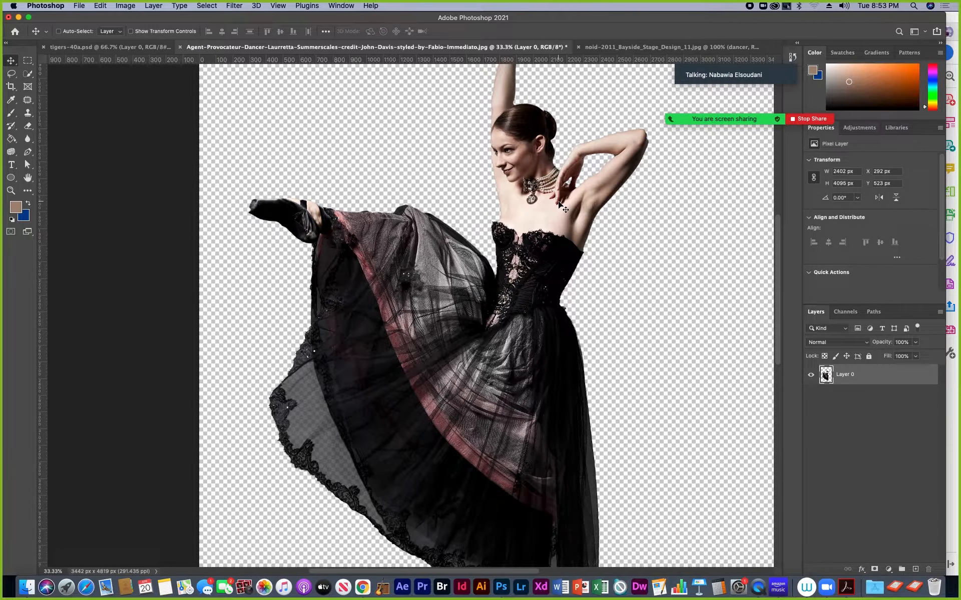
pyautogui.press('super+z')
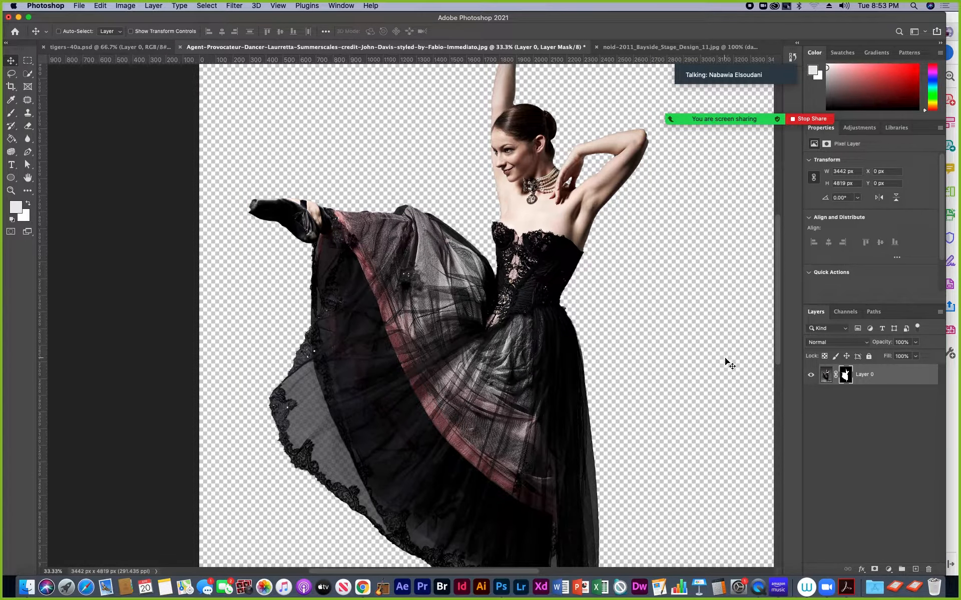
# Try to delete Layer 0's layer mask without applying it.
pyautogui.moveTo(845, 375); pyautogui.dragTo(932, 565)
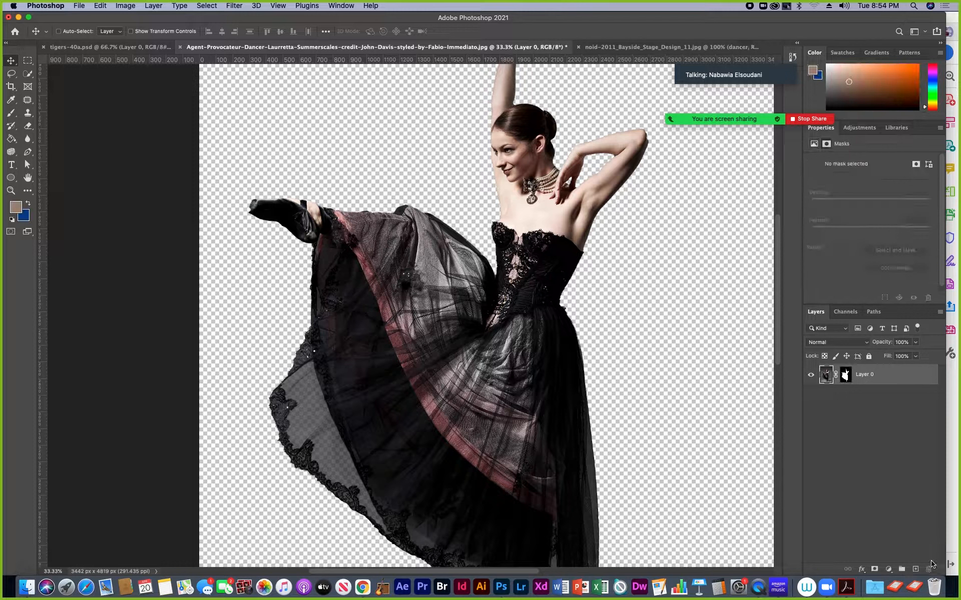
pyautogui.moveTo(846, 378); pyautogui.dragTo(929, 570)
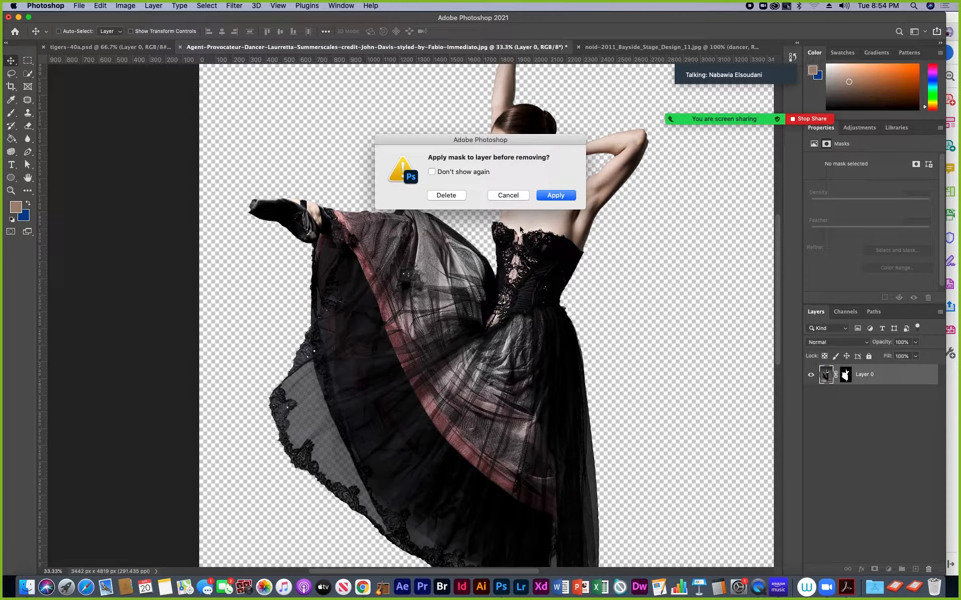
pyautogui.click(445, 196)
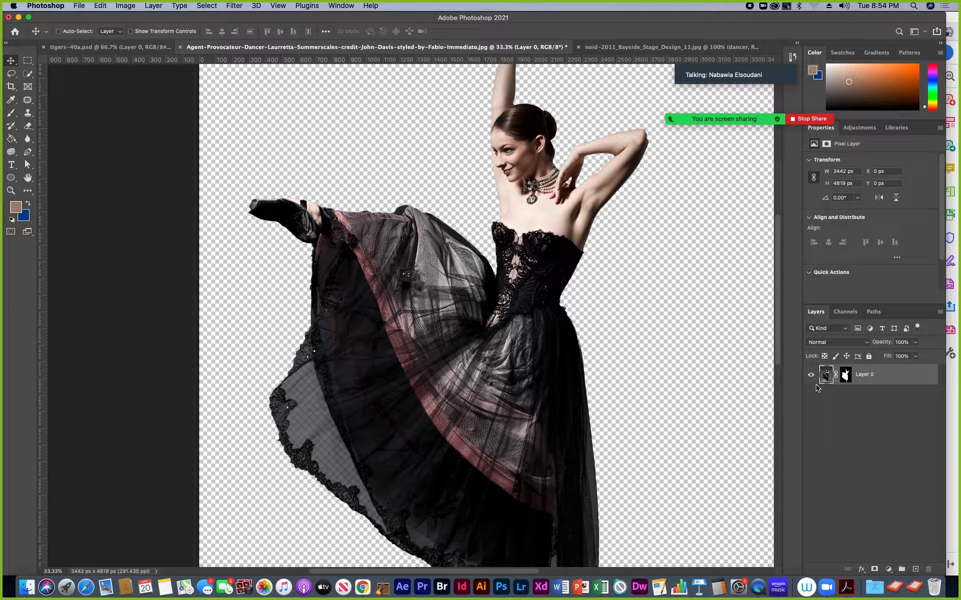
# Load Layer 0's mask as a new selection and delete the layer mask without applying it.
pyautogui.click(845, 375)
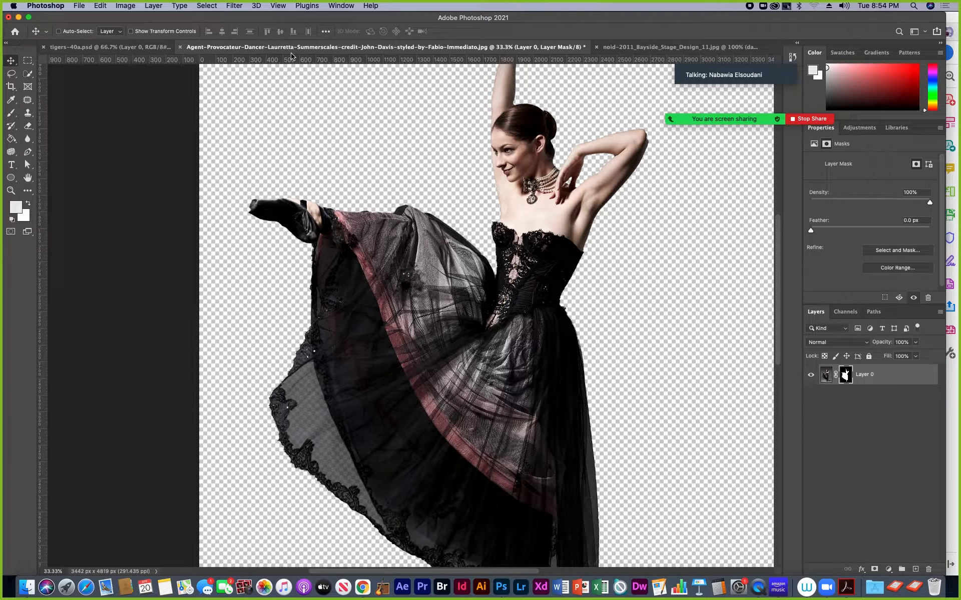
pyautogui.click(207, 6)
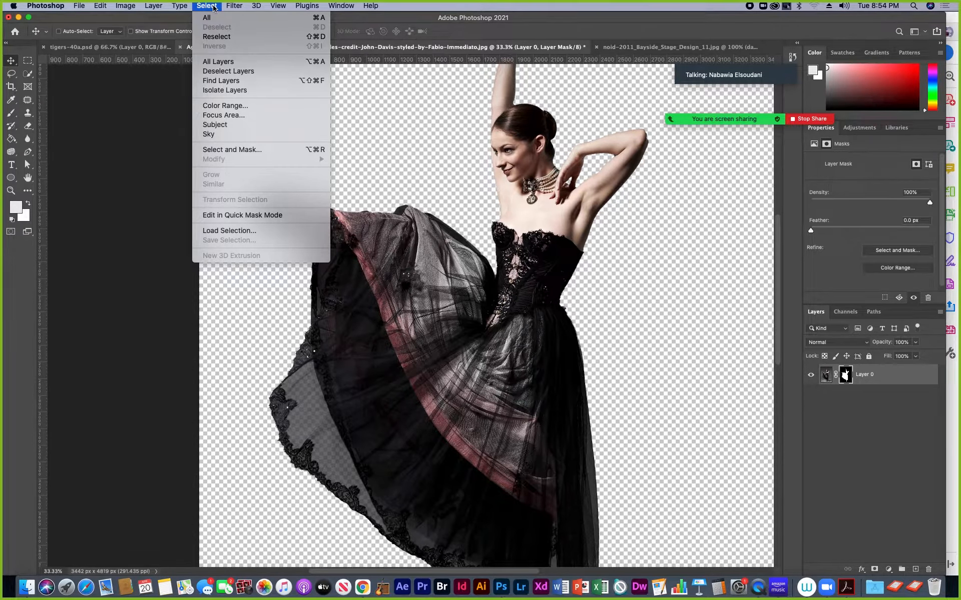
pyautogui.click(224, 230)
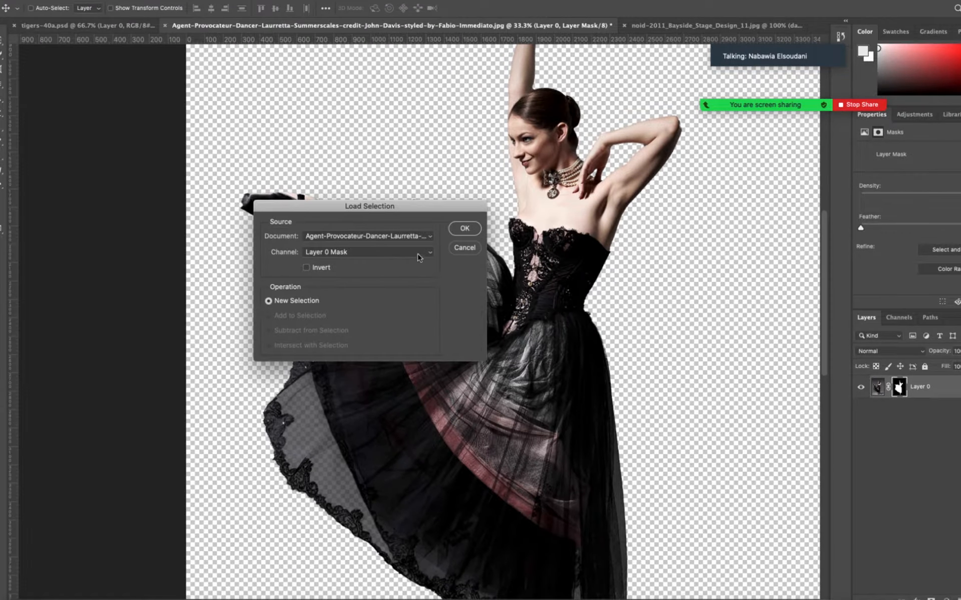
pyautogui.click(430, 253)
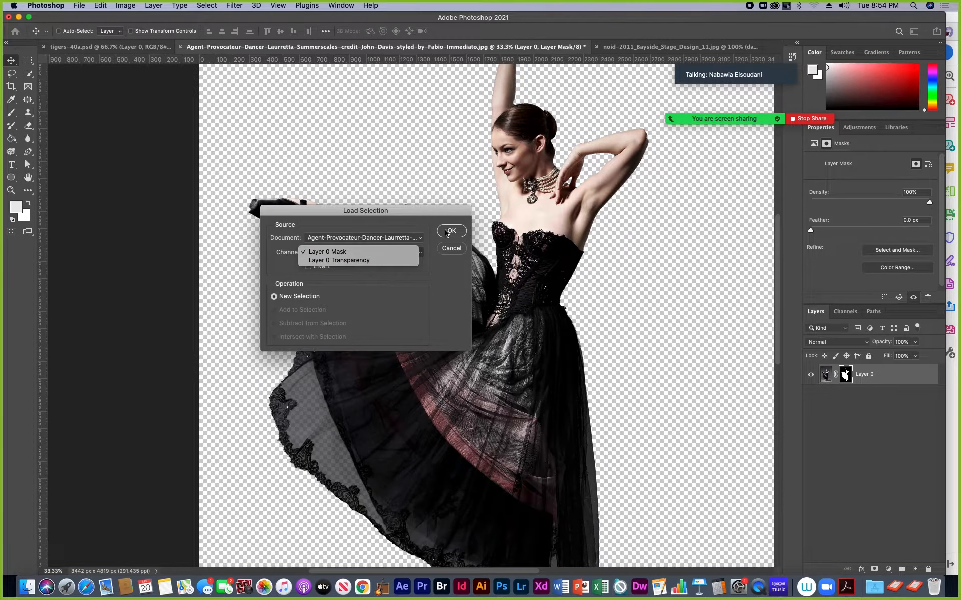
pyautogui.click(465, 231)
pyautogui.click(452, 231)
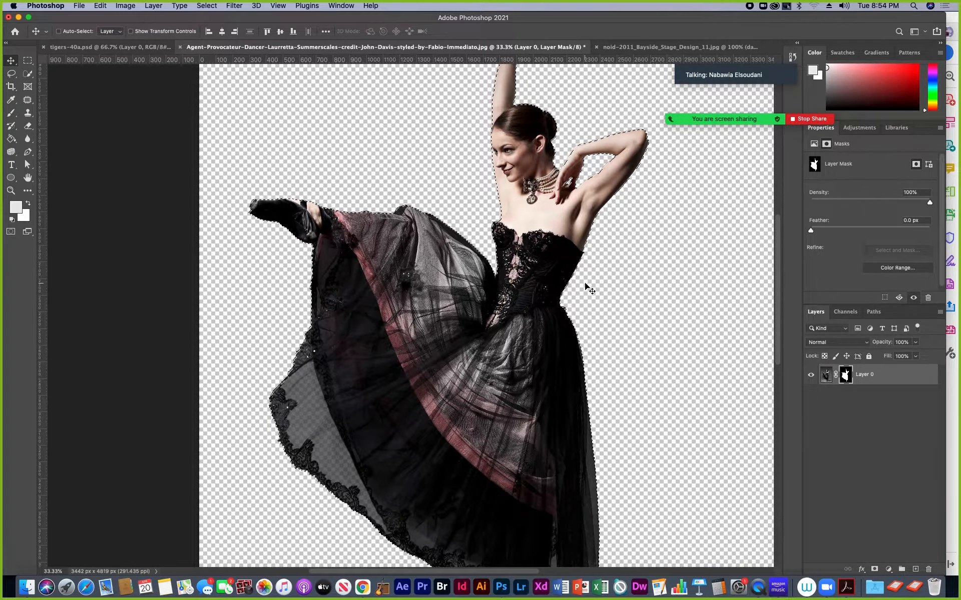
pyautogui.moveTo(845, 376); pyautogui.dragTo(929, 568)
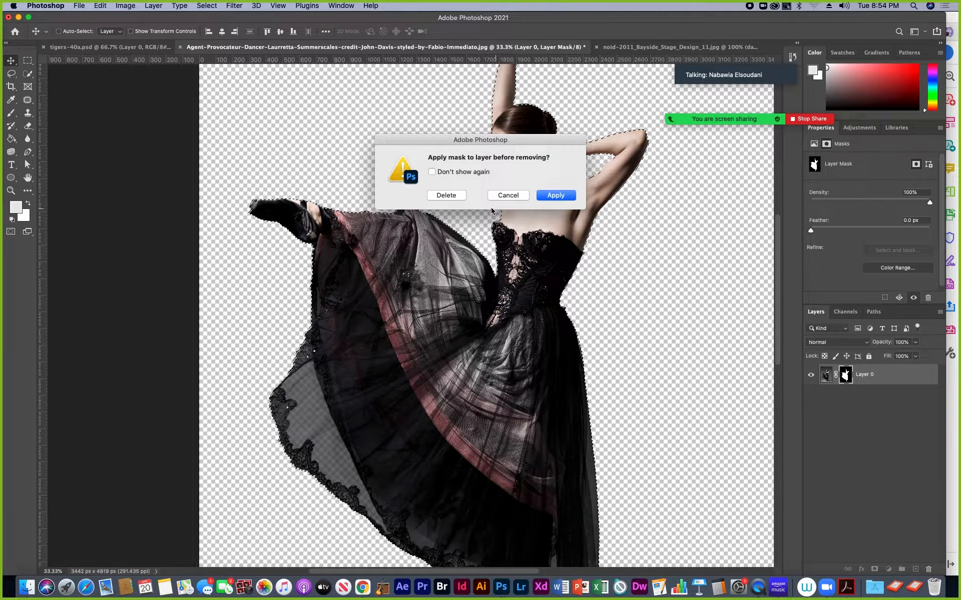
pyautogui.click(446, 195)
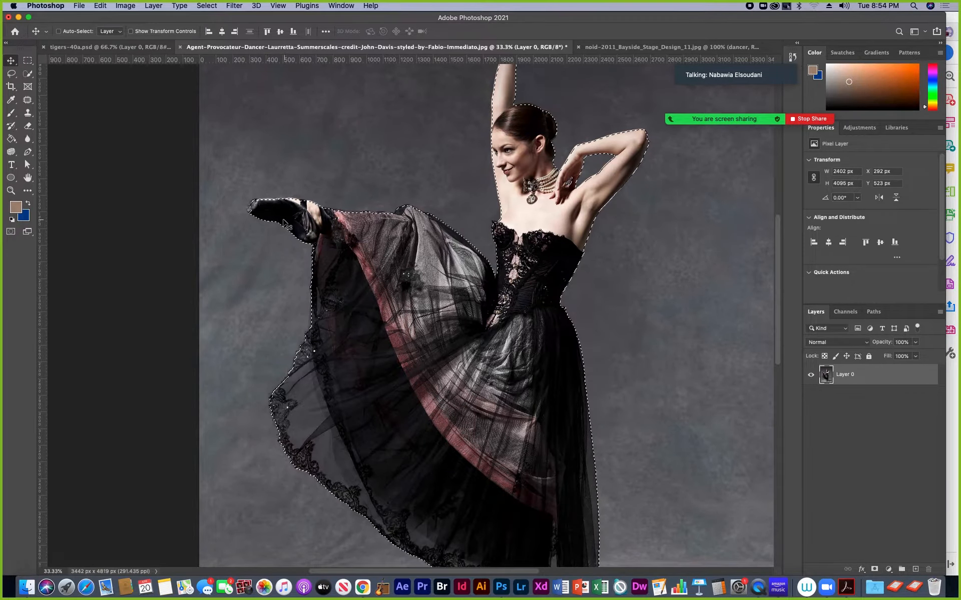
# Enter Quick Mask mode and brush black over the sheer fabric inside the skirt's lace hem to mask it out.
pyautogui.click(11, 233)
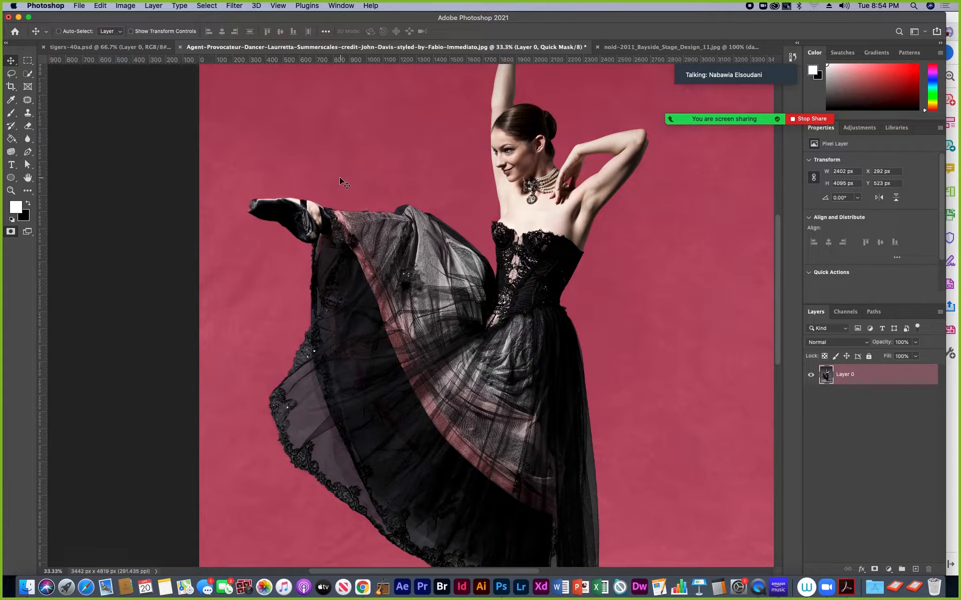
pyautogui.click(11, 114)
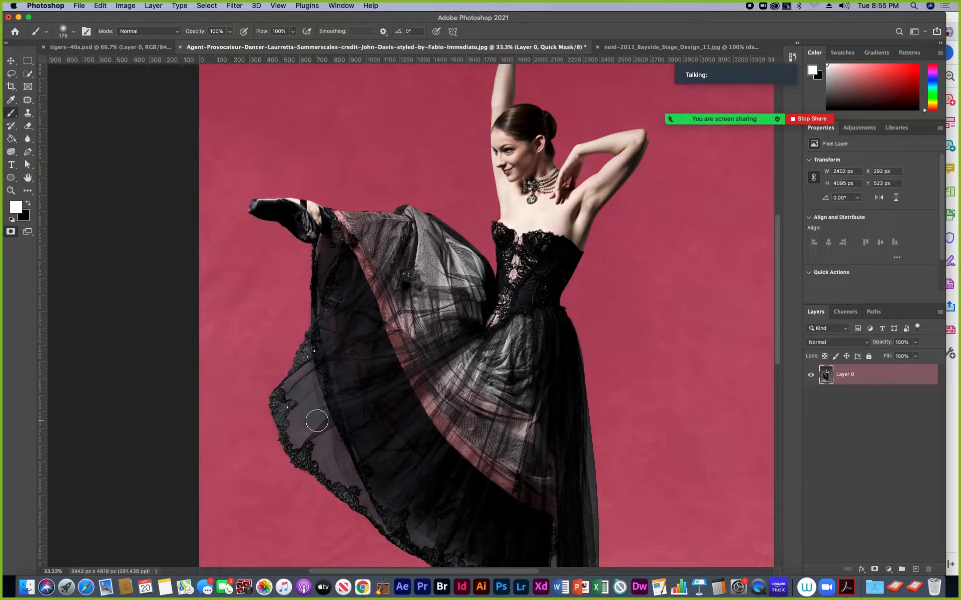
pyautogui.click(26, 206)
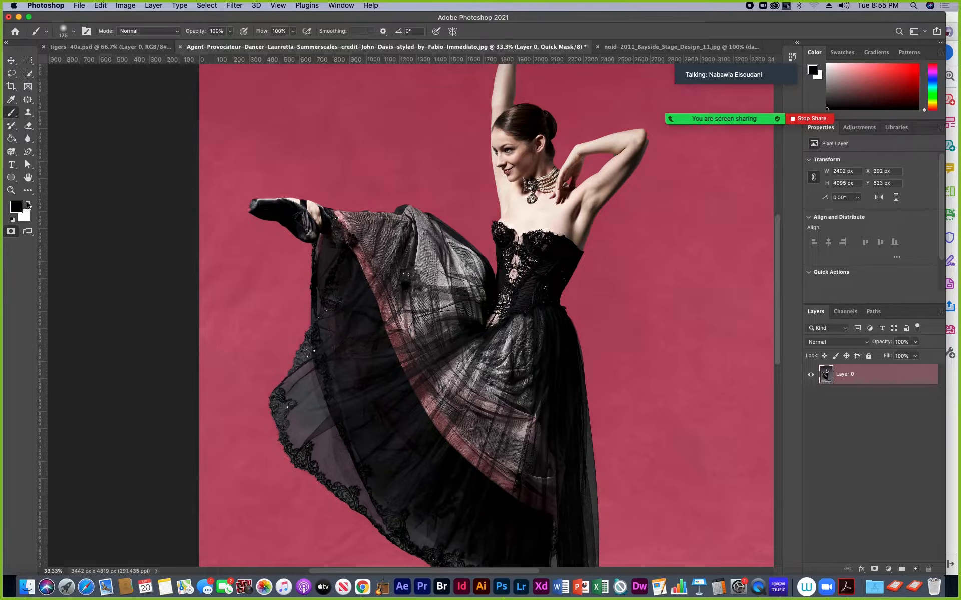
pyautogui.moveTo(301, 389)
pyautogui.mouseDown()
pyautogui.moveTo(324, 451)
pyautogui.moveTo(293, 418)
pyautogui.moveTo(334, 464)
pyautogui.moveTo(288, 378)
pyautogui.moveTo(316, 404)
pyautogui.moveTo(316, 379)
pyautogui.moveTo(306, 380)
pyautogui.moveTo(313, 449)
pyautogui.moveTo(301, 410)
pyautogui.moveTo(304, 377)
pyautogui.moveTo(317, 436)
pyautogui.moveTo(256, 350)
pyautogui.moveTo(283, 370)
pyautogui.moveTo(305, 371)
pyautogui.moveTo(290, 402)
pyautogui.moveTo(317, 433)
pyautogui.mouseUp()
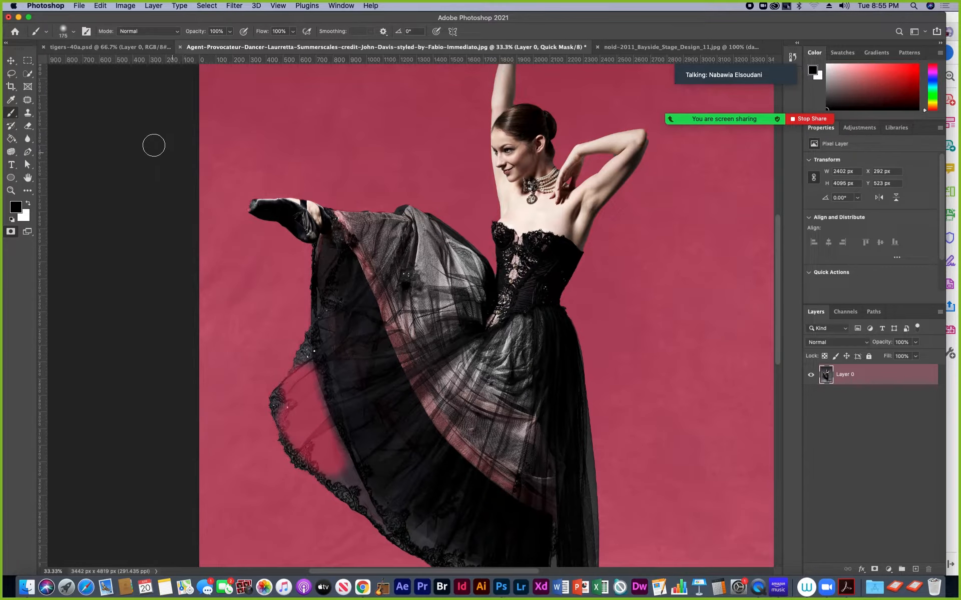
# Lower the brush opacity to about 49%.
pyautogui.click(231, 33)
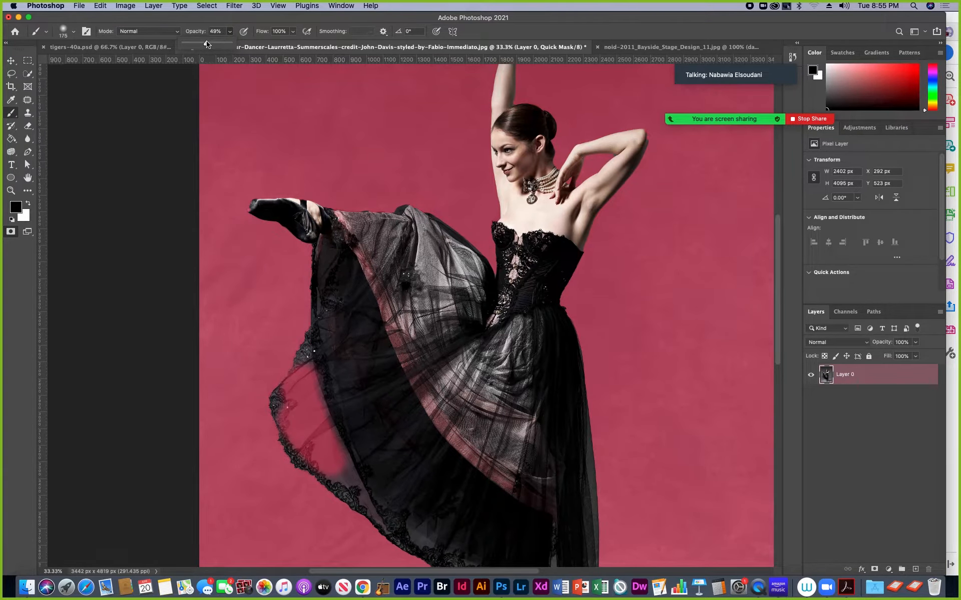